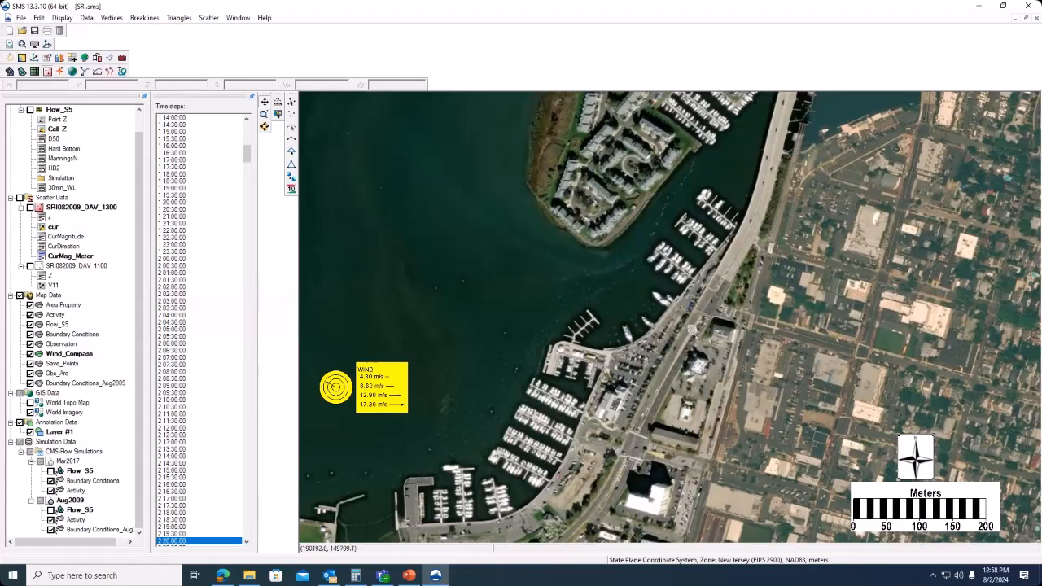
Select the Aug2009 simulation and load SRI_wse.h5 from the E: drive folder Webinar/SharkRiver/SRI_models/CMS-Flow/Aug2009.
{"action": "scroll", "coordinate": [695, 334], "scroll_direction": "up", "scroll_amount": 1}
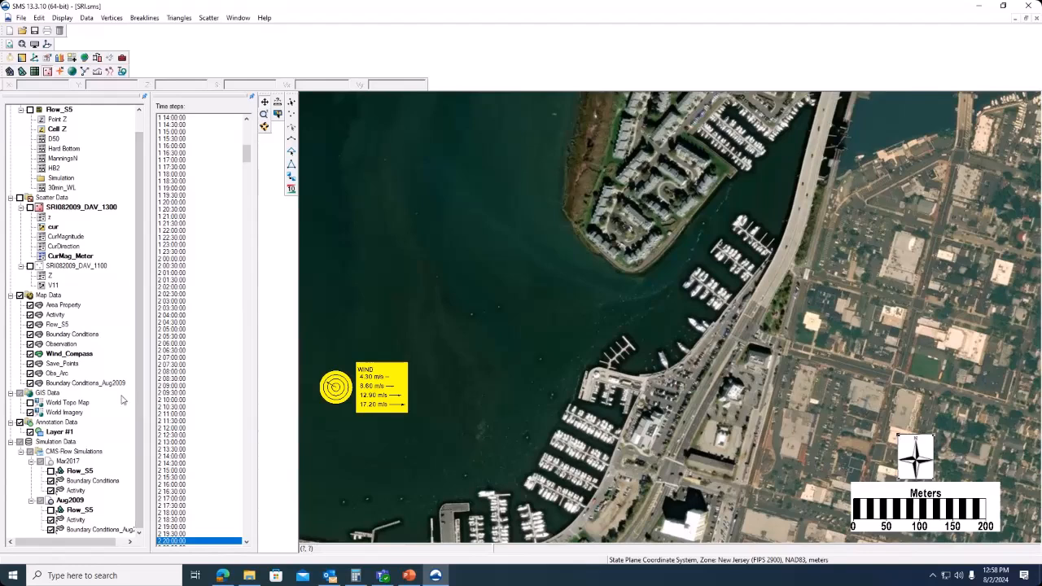
{"action": "left_click", "coordinate": [77, 502]}
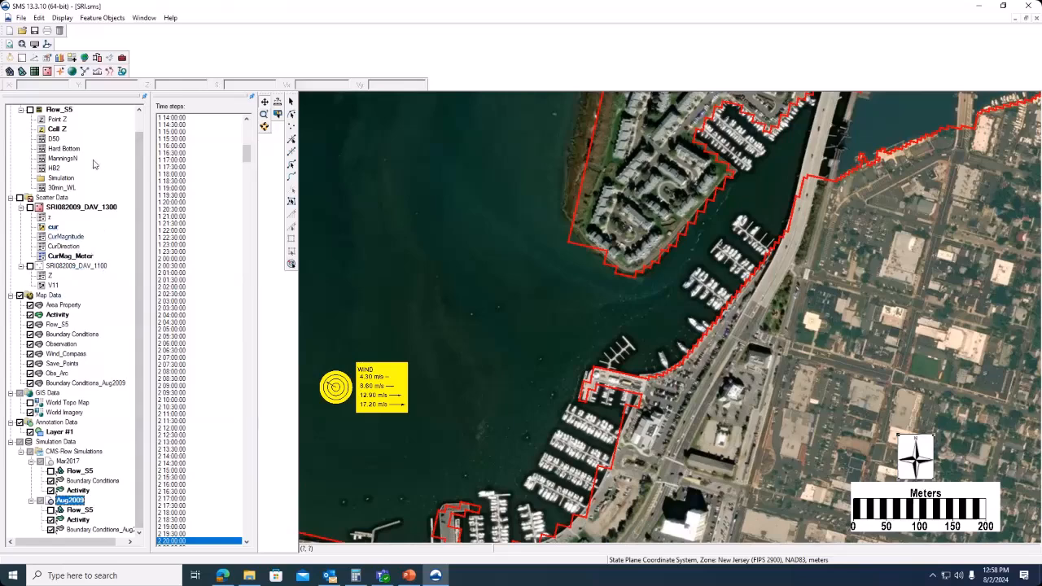
{"action": "left_click", "coordinate": [22, 19]}
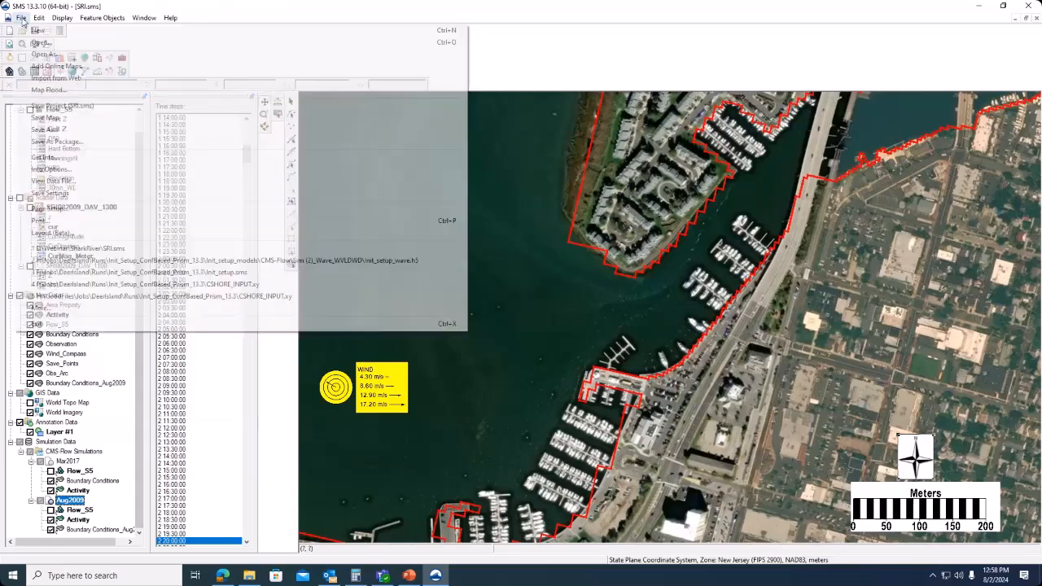
{"action": "left_click", "coordinate": [40, 42]}
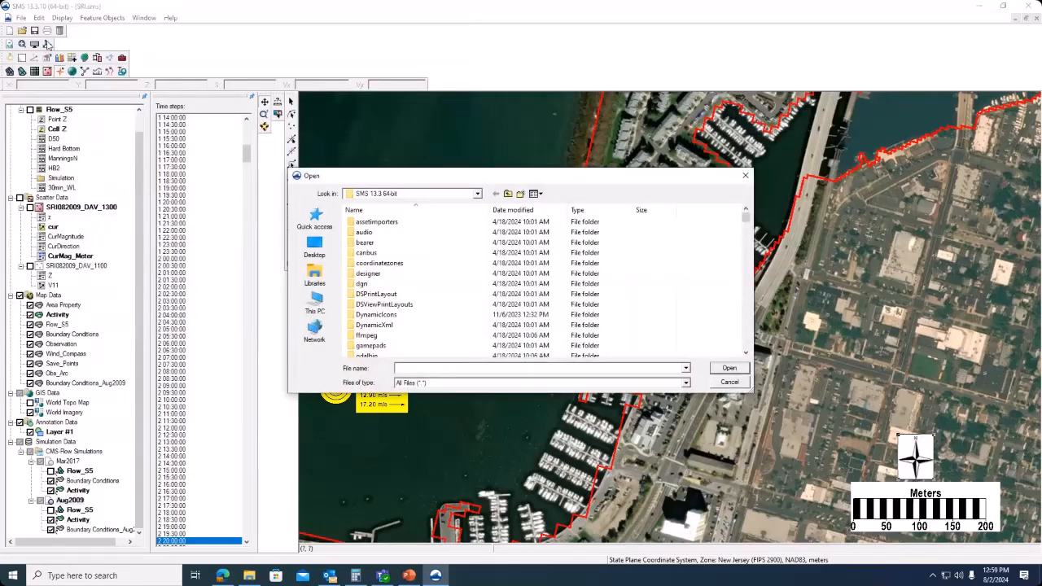
{"action": "left_click", "coordinate": [478, 194]}
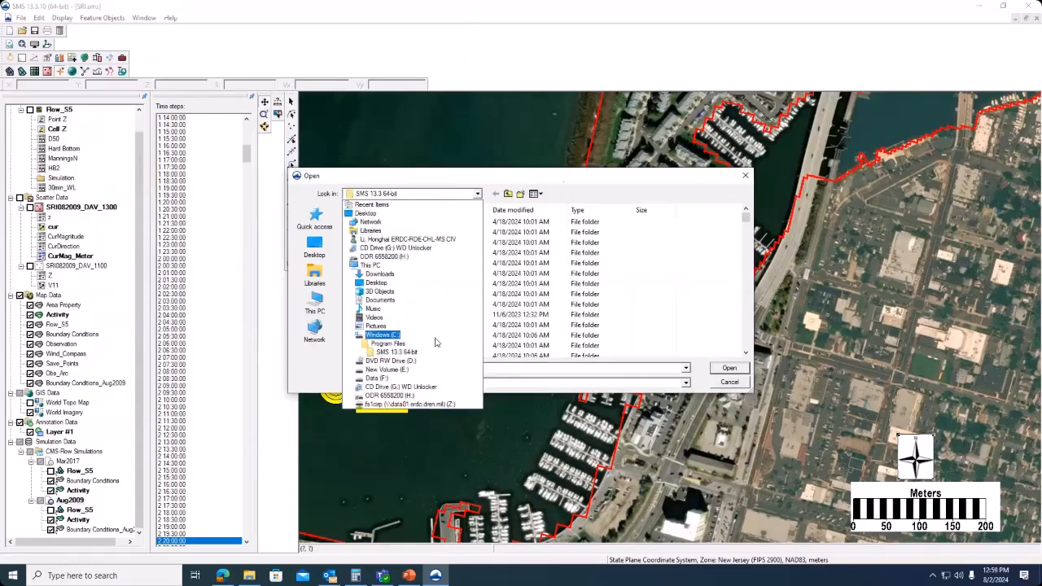
{"action": "left_click", "coordinate": [434, 371]}
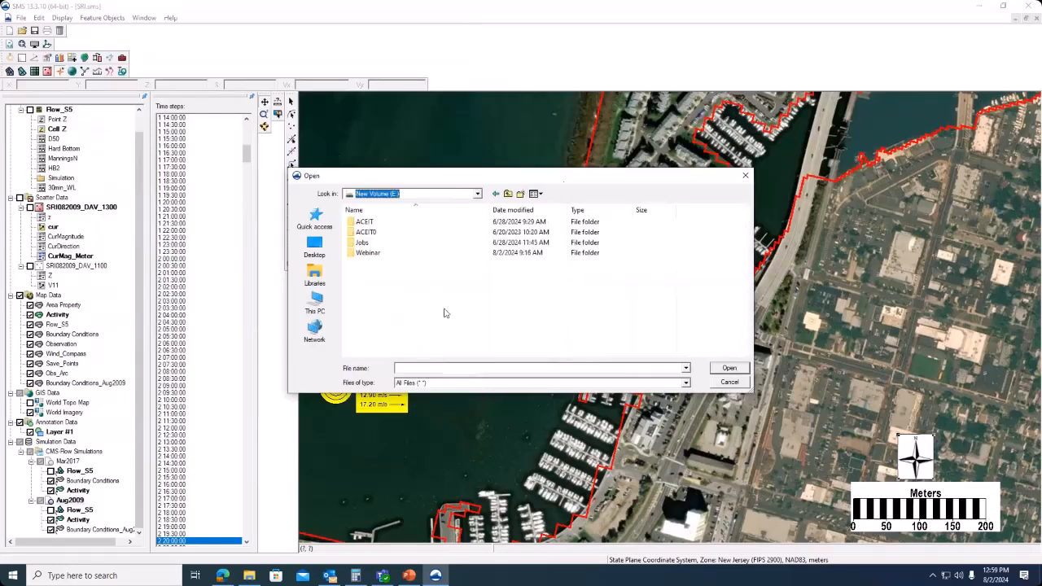
{"action": "double_click", "coordinate": [368, 254]}
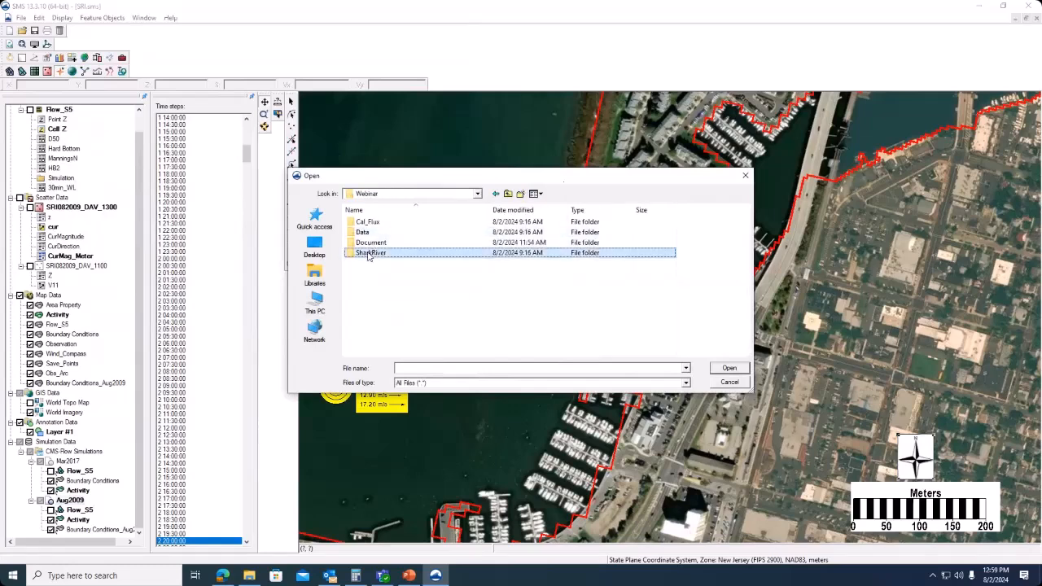
{"action": "double_click", "coordinate": [370, 245]}
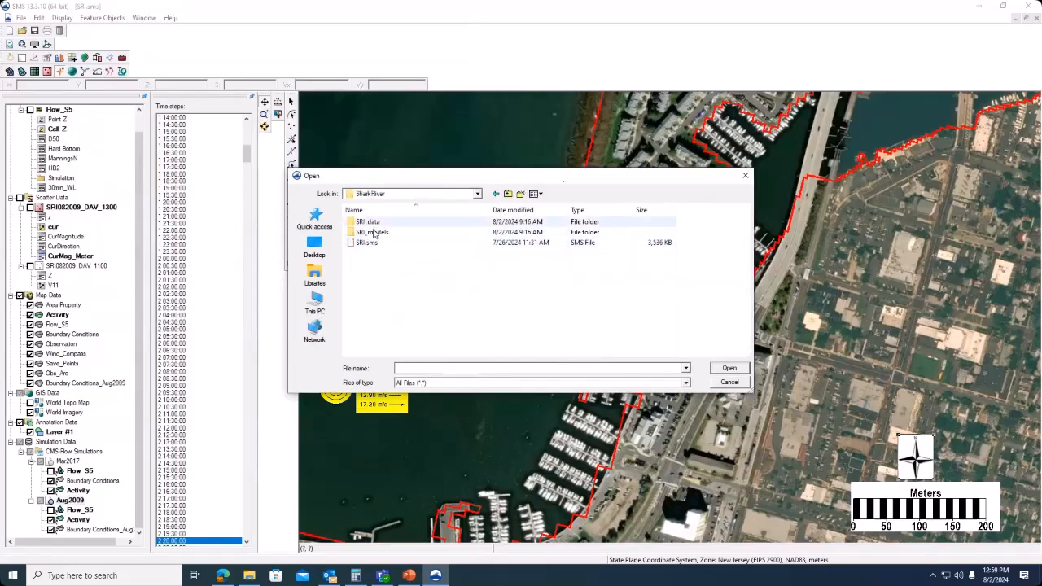
{"action": "double_click", "coordinate": [372, 232]}
{"action": "double_click", "coordinate": [373, 226]}
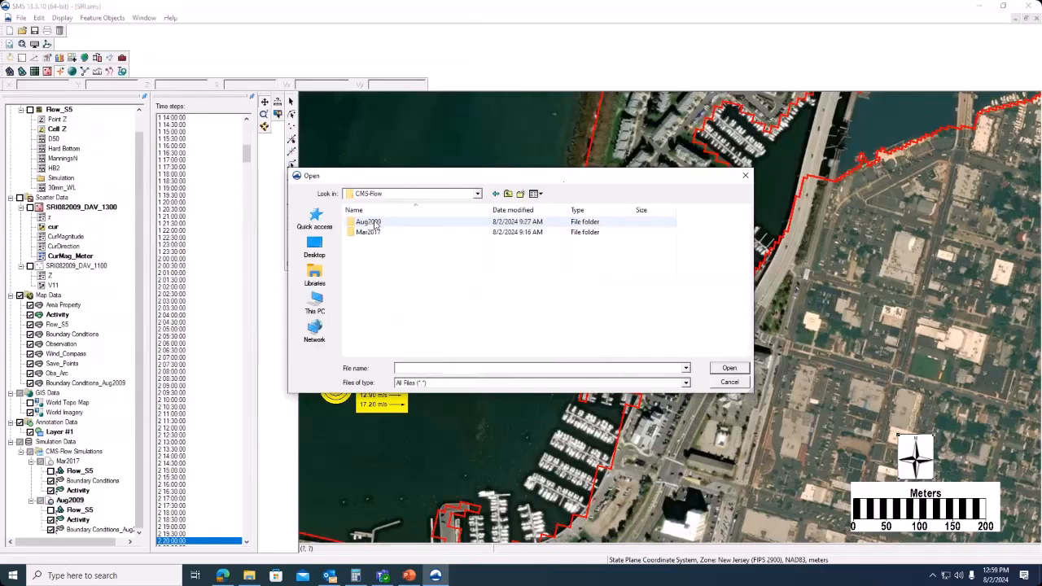
{"action": "double_click", "coordinate": [374, 223]}
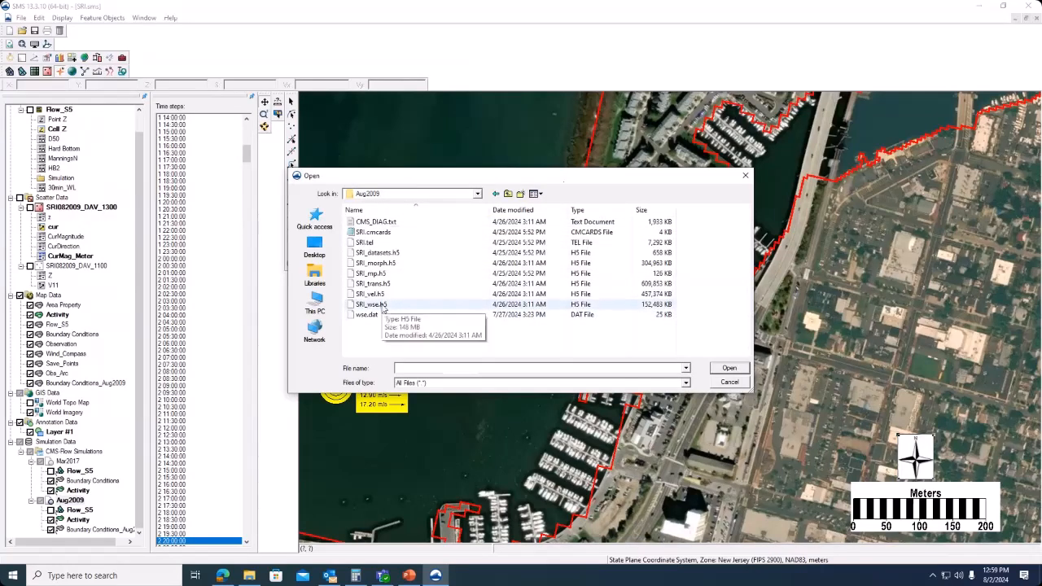
{"action": "left_click", "coordinate": [383, 306]}
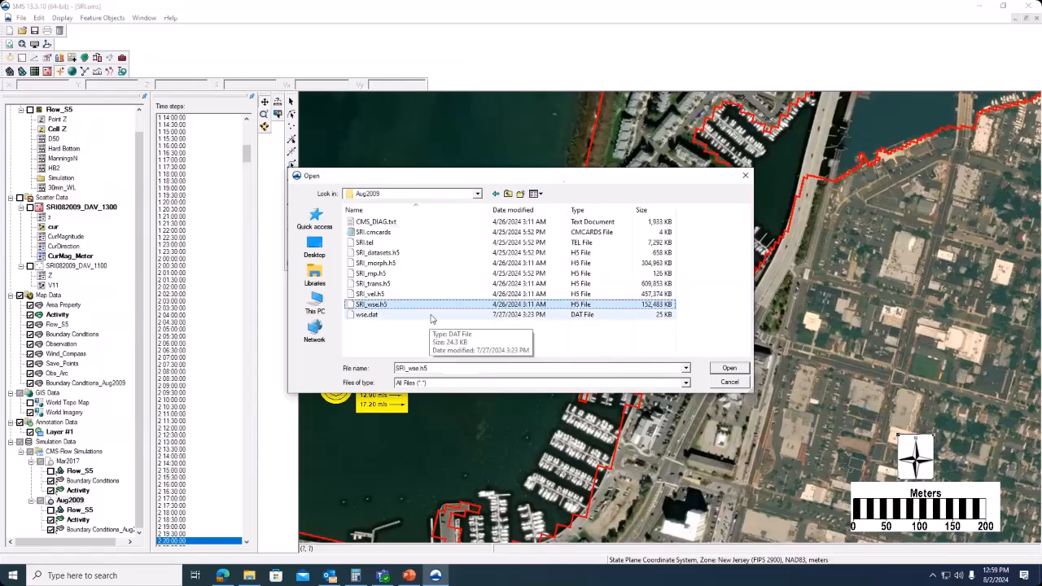
{"action": "left_click", "coordinate": [730, 369]}
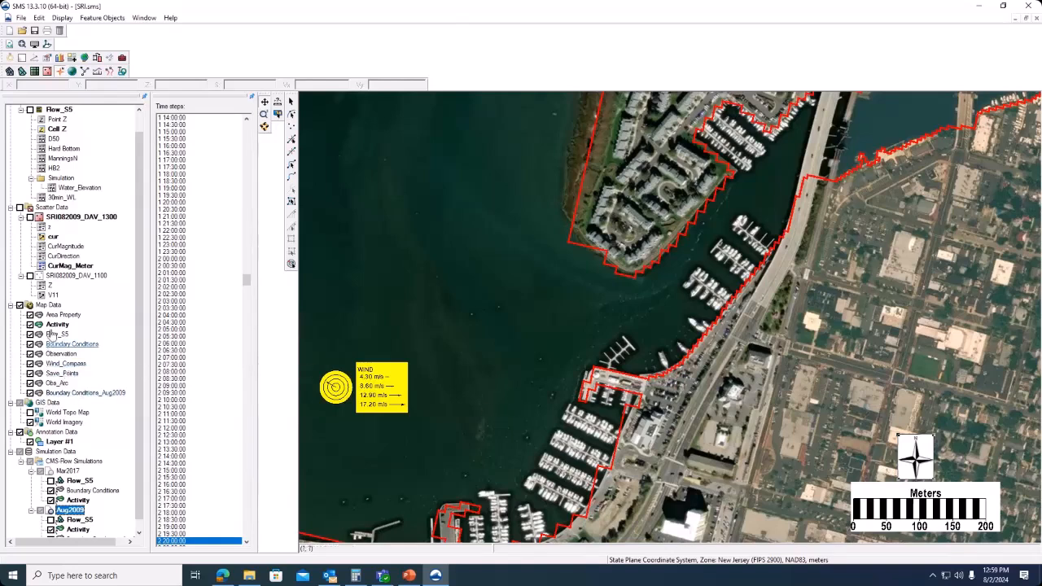
Duplicate the Area Property coverage under Map Data.
{"action": "left_click", "coordinate": [52, 306]}
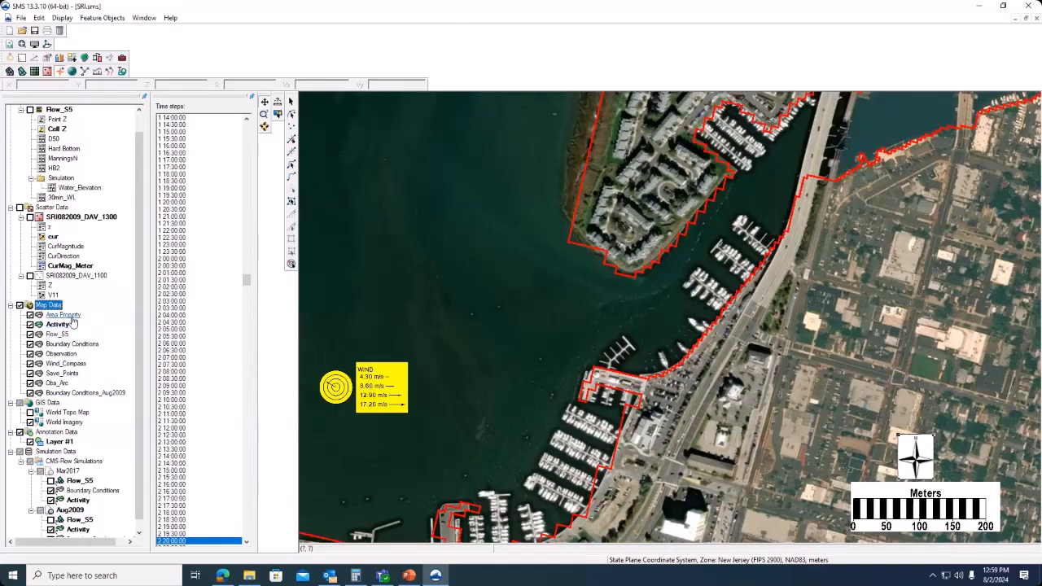
{"action": "left_click", "coordinate": [79, 316]}
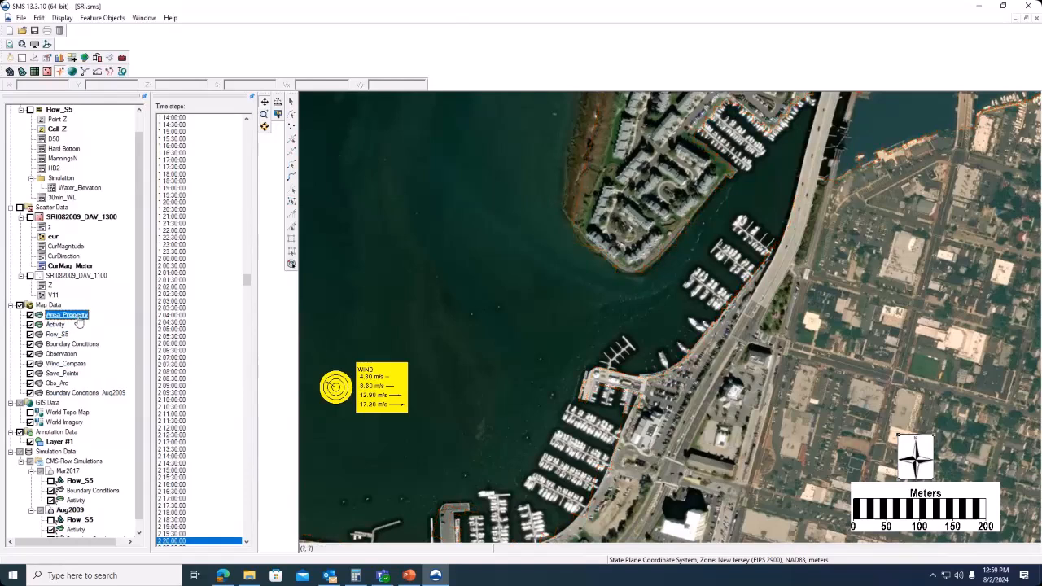
{"action": "right_click", "coordinate": [84, 318]}
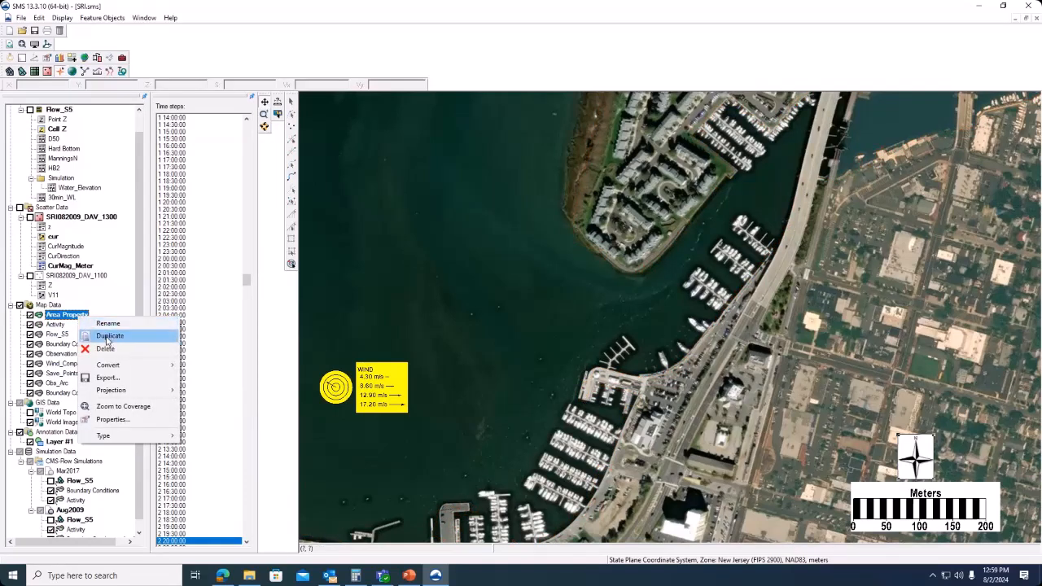
{"action": "left_click", "coordinate": [109, 336]}
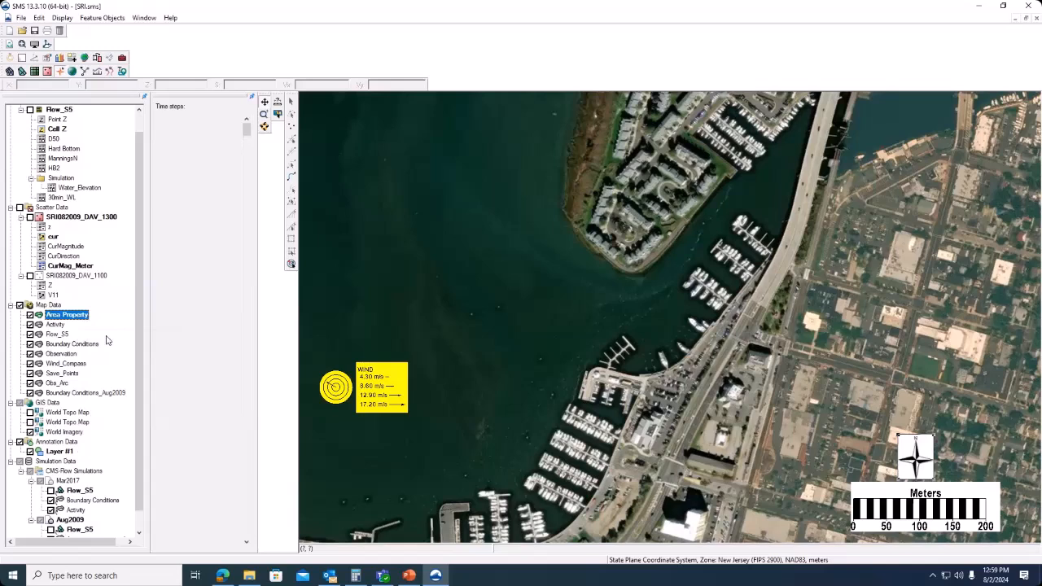
Try to rename the duplicated Area Property coverage as Observation.
{"action": "right_click", "coordinate": [75, 404]}
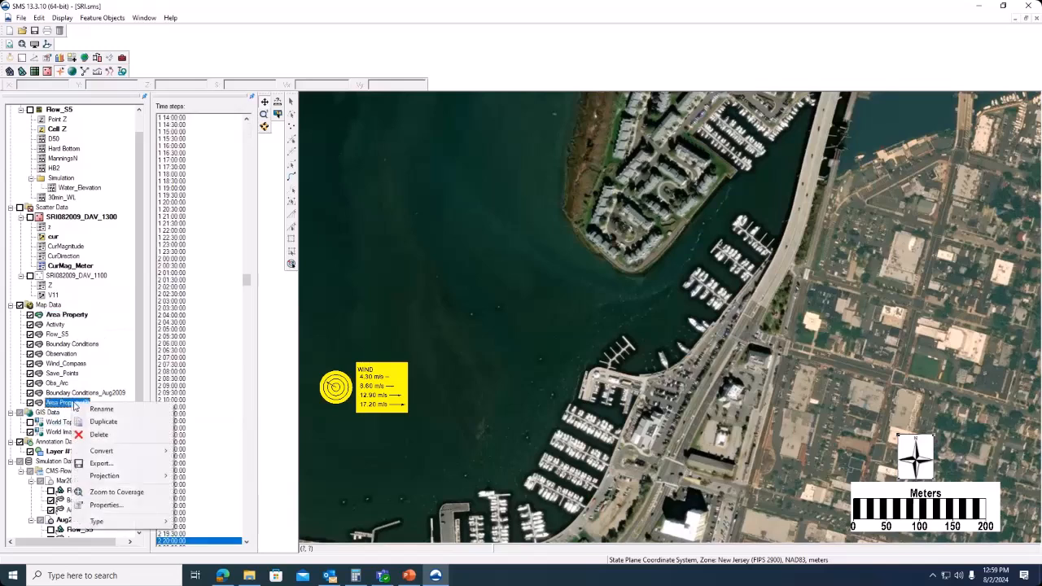
{"action": "left_click", "coordinate": [104, 412]}
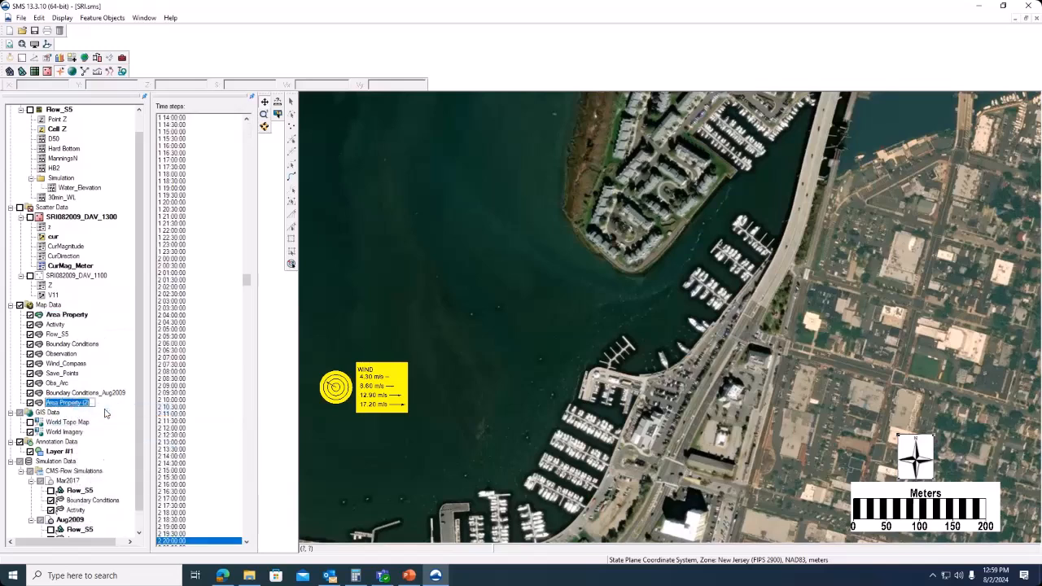
{"action": "type", "text": "Obser"}
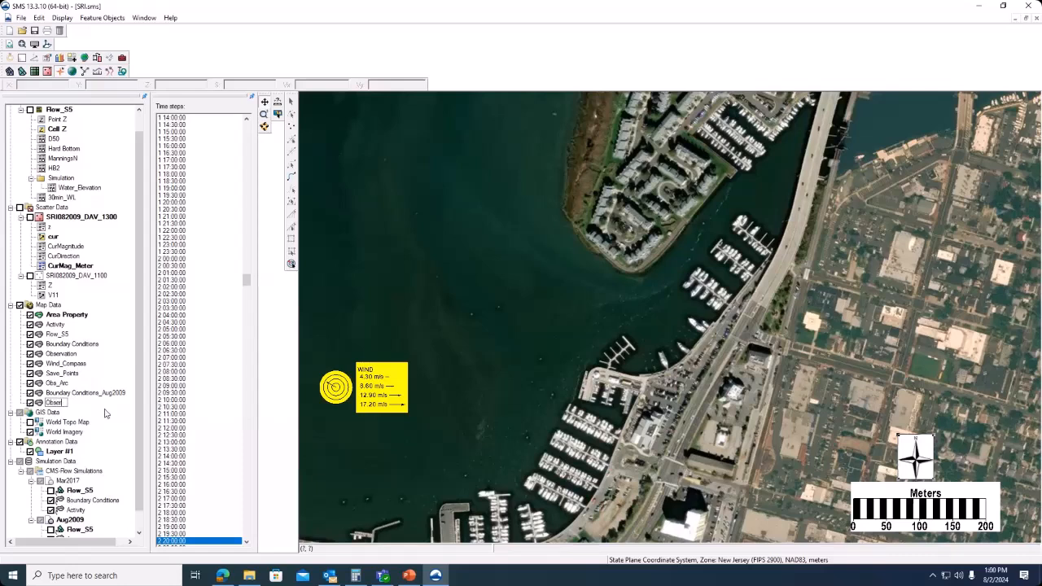
{"action": "type", "text": "vation"}
{"action": "key", "text": "Return"}
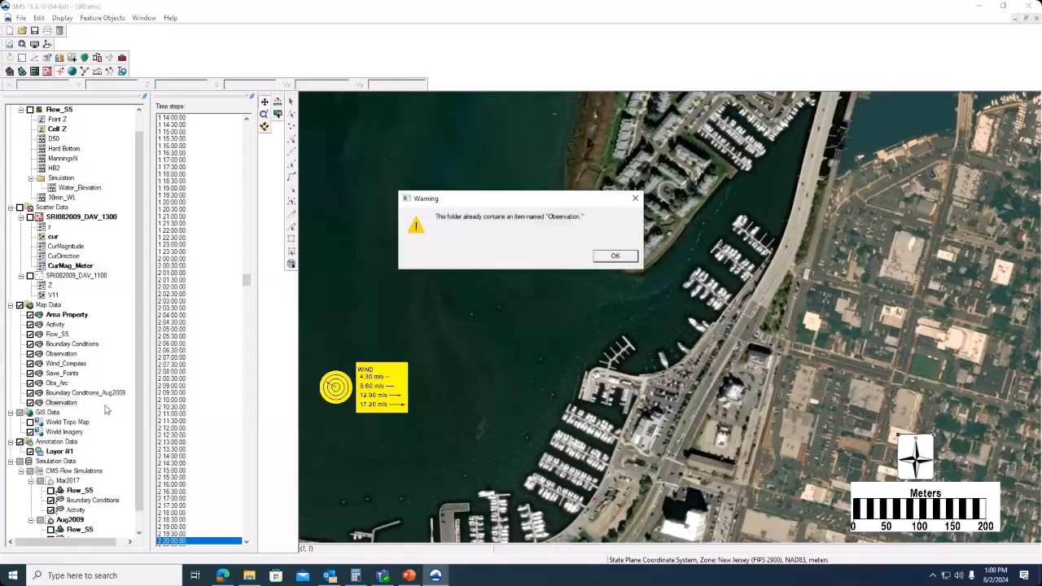
{"action": "left_click", "coordinate": [617, 257]}
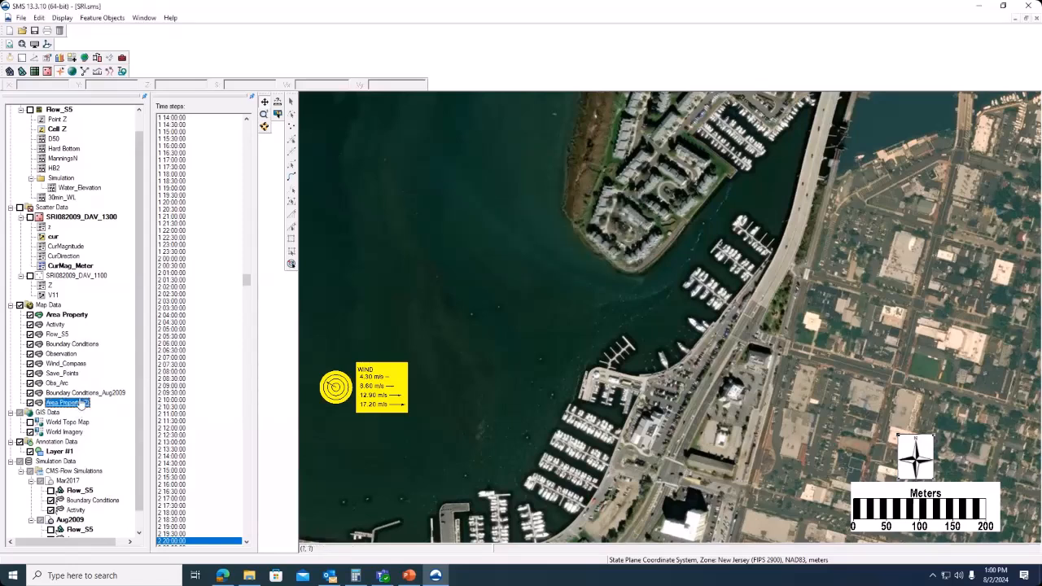
Rename the duplicated Area Property coverage as Obs.
{"action": "right_click", "coordinate": [81, 404]}
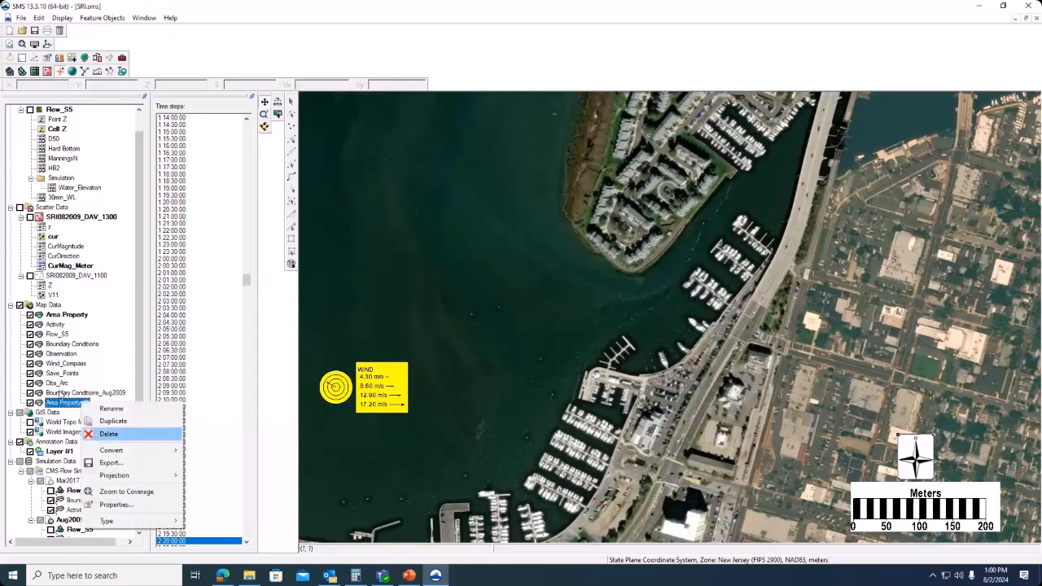
{"action": "mouse_move", "coordinate": [163, 522]}
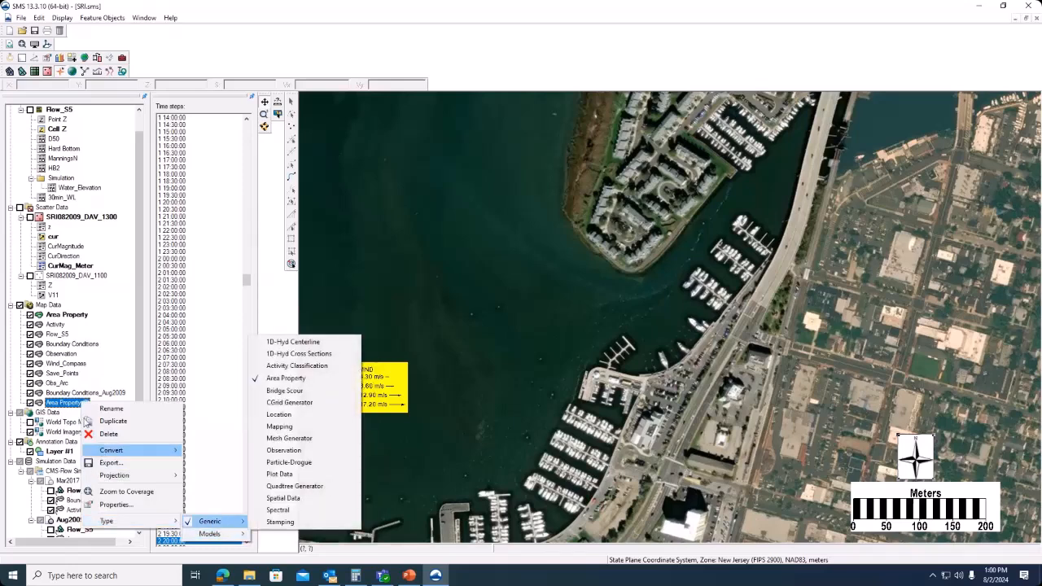
{"action": "left_click", "coordinate": [112, 410]}
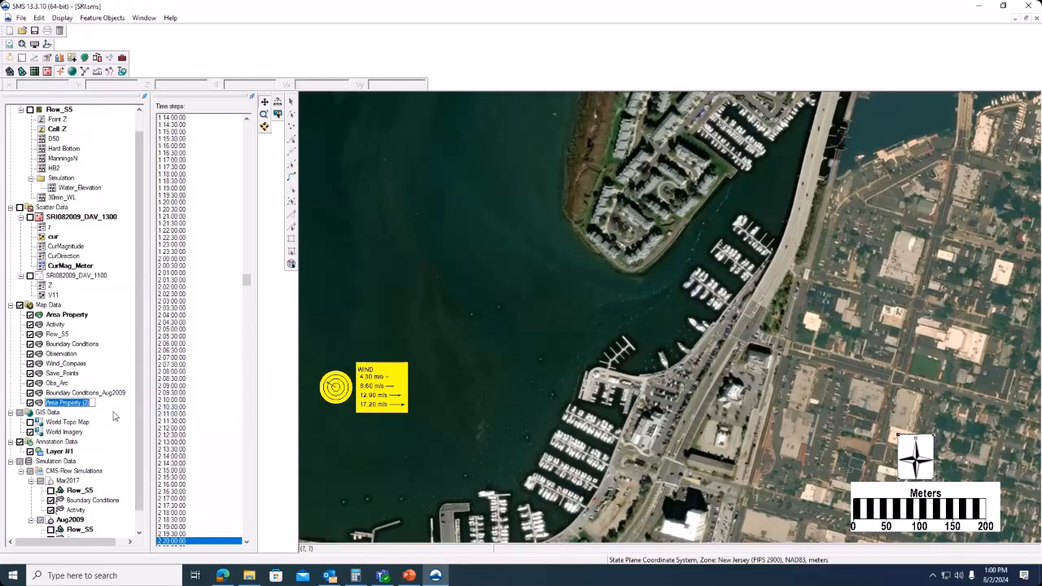
{"action": "type", "text": "Obs"}
{"action": "key", "text": "Return"}
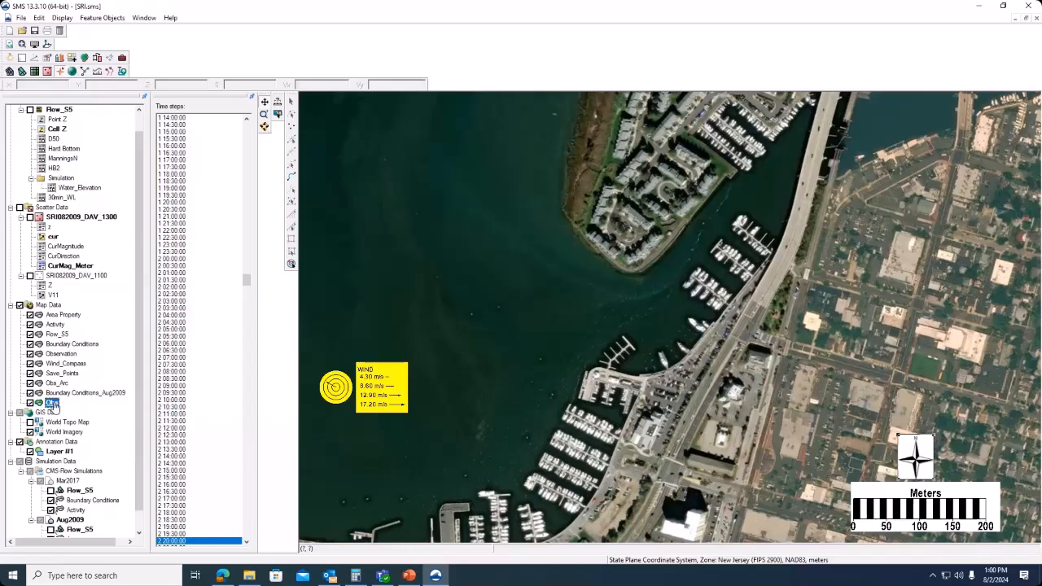
Set the Obs coverage's type to generic Observation and place a point beside the marina pier at about X 189981, Y 149778.
{"action": "right_click", "coordinate": [53, 406]}
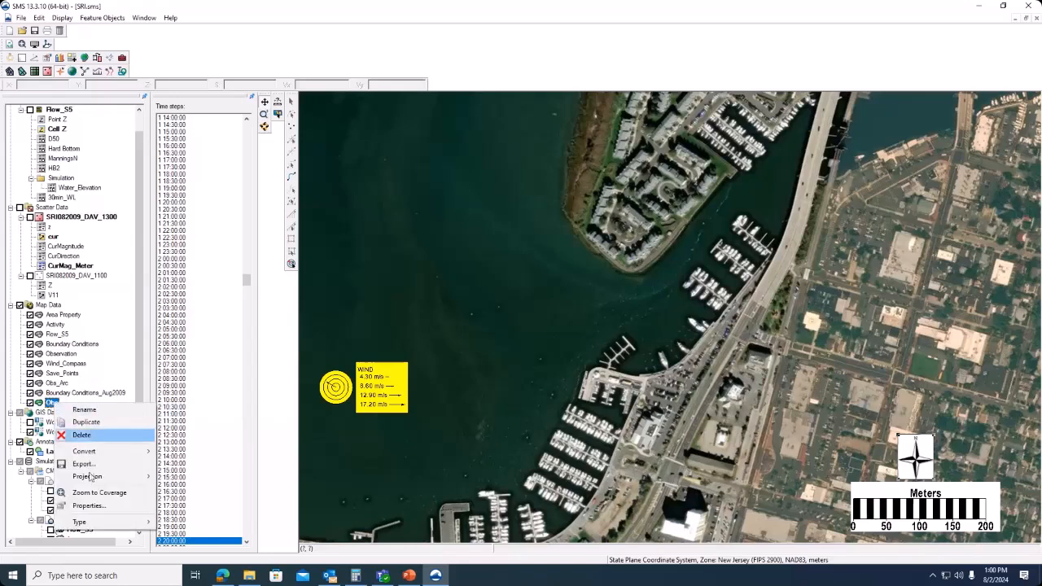
{"action": "mouse_move", "coordinate": [108, 525]}
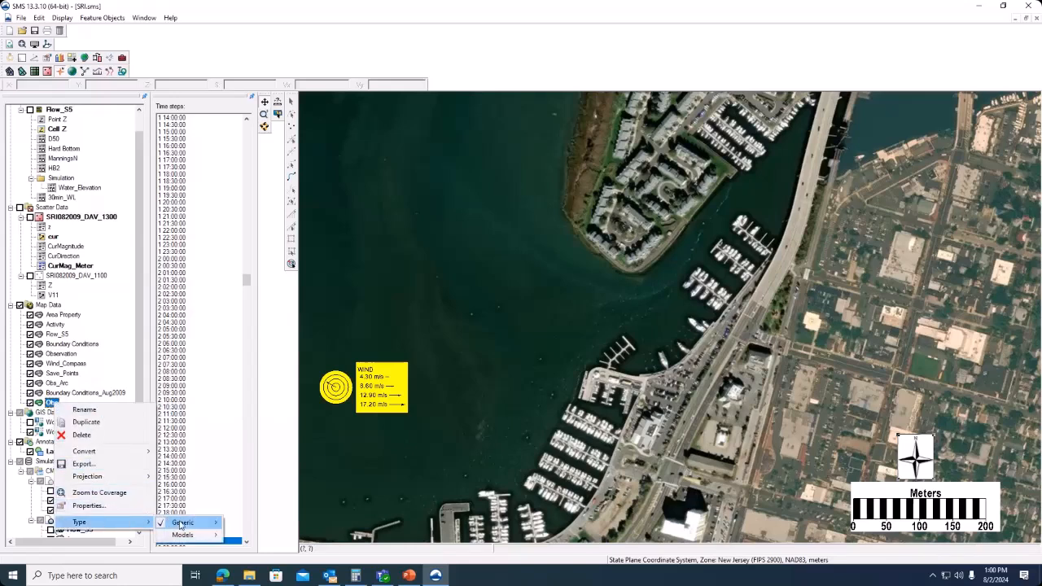
{"action": "mouse_move", "coordinate": [186, 526]}
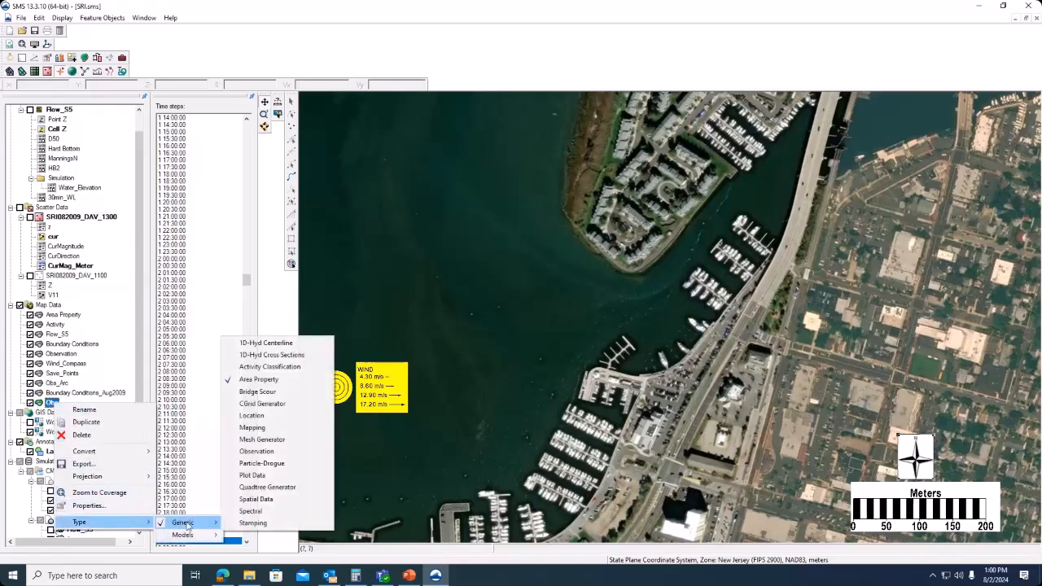
{"action": "left_click", "coordinate": [277, 452]}
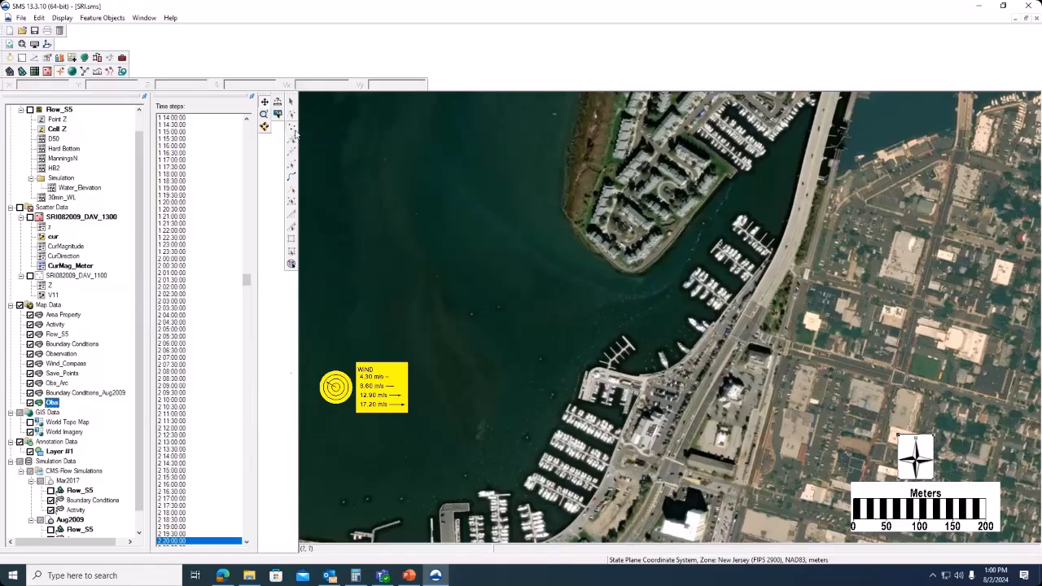
{"action": "left_click", "coordinate": [582, 371]}
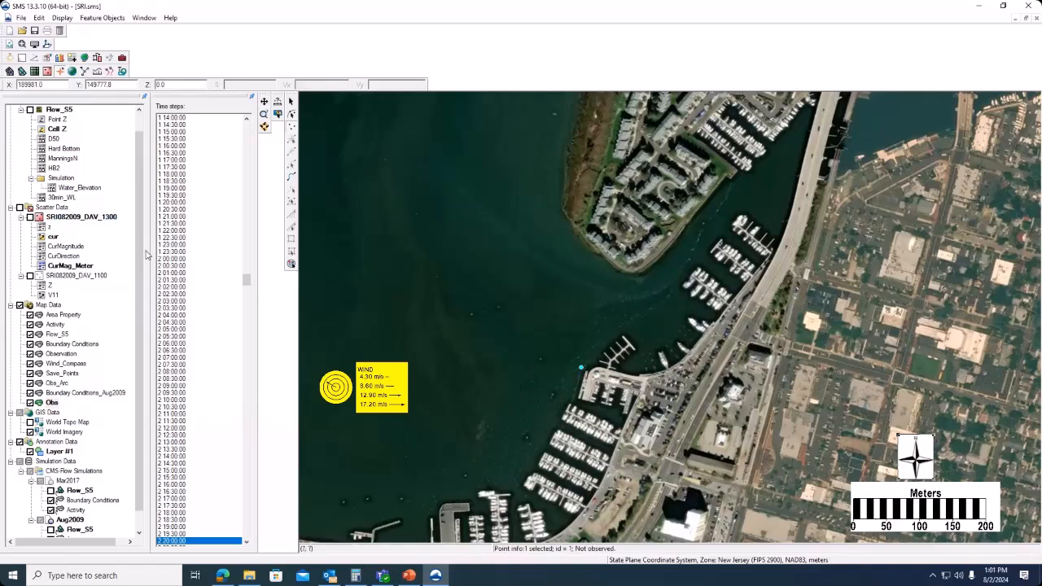
Start a new plot with the Plot Wizard, choose the Time Series plot type and continue to its data settings.
{"action": "scroll", "coordinate": [140, 259], "scroll_direction": "up", "scroll_amount": 1}
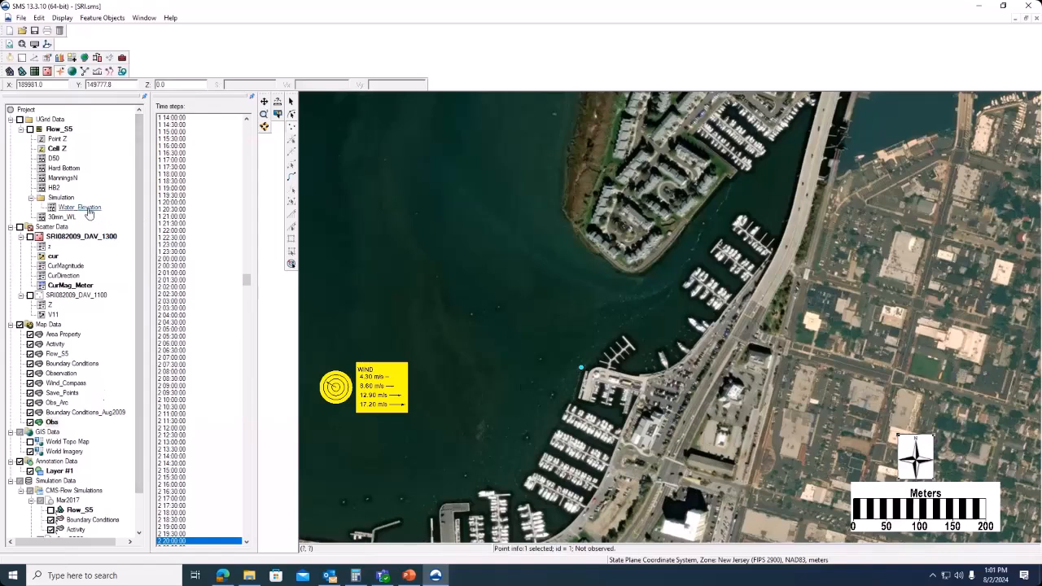
{"action": "left_click", "coordinate": [62, 18]}
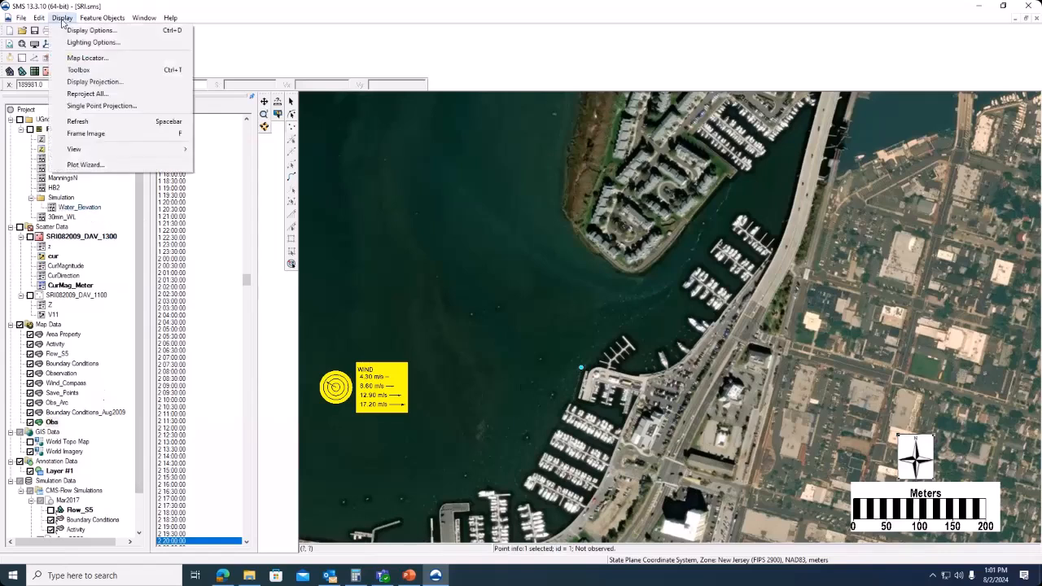
{"action": "left_click", "coordinate": [116, 166]}
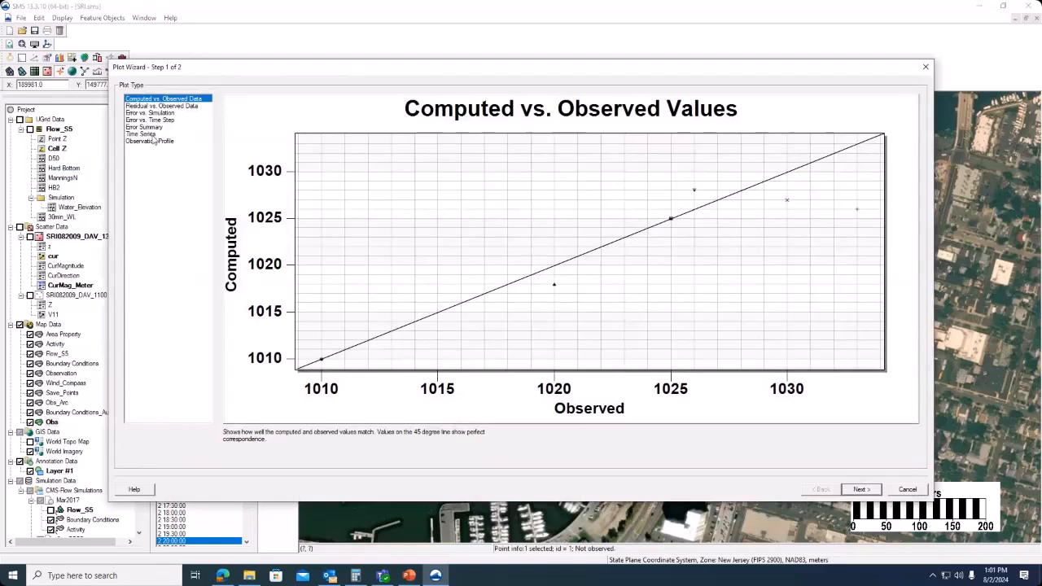
{"action": "left_click", "coordinate": [152, 134]}
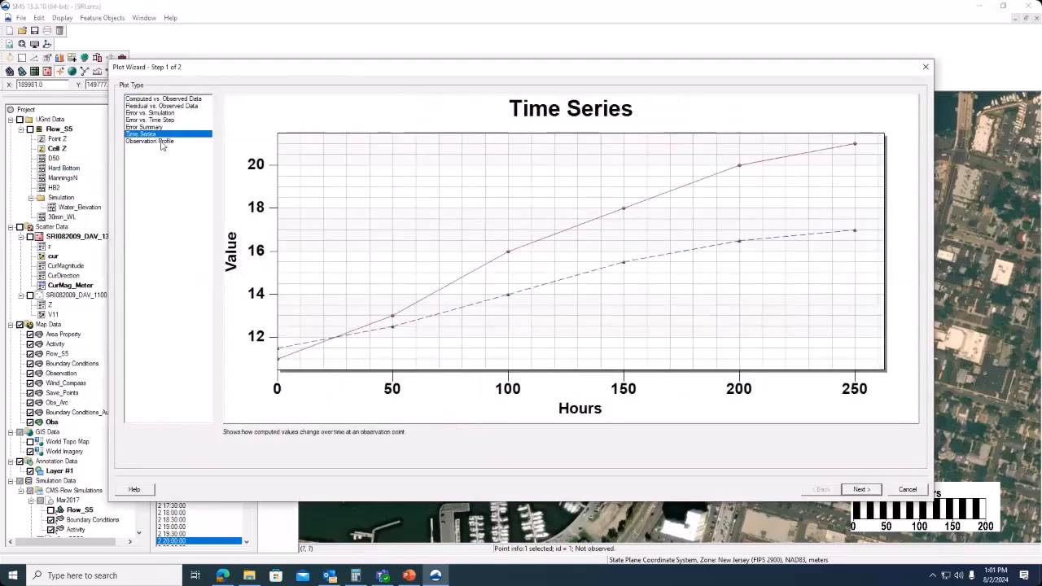
{"action": "left_click", "coordinate": [878, 492]}
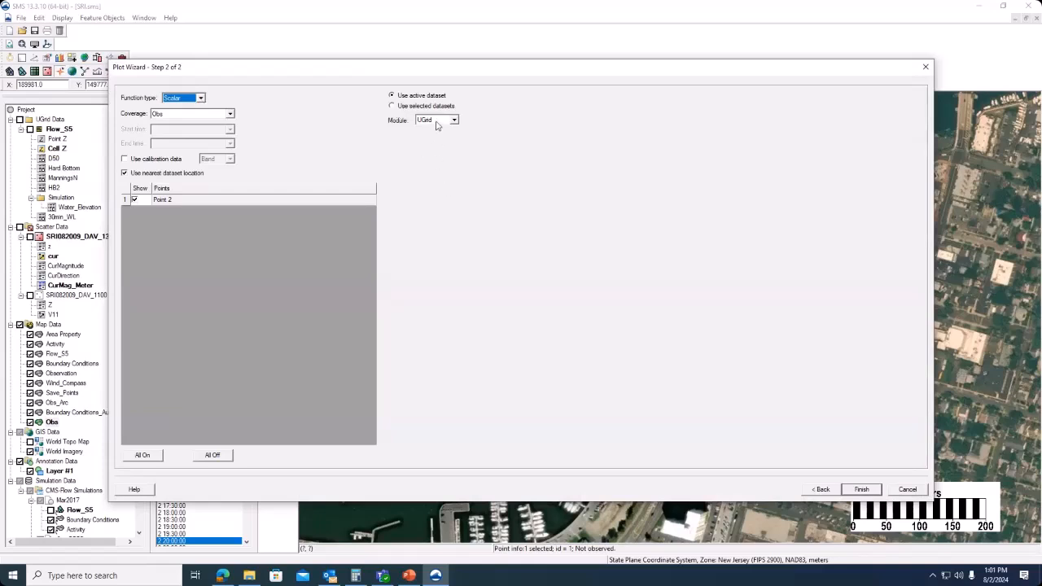
Plot the time series at the Obs point using only the selected Water_Elevation dataset, and close the plot window after viewing it.
{"action": "left_click", "coordinate": [394, 106]}
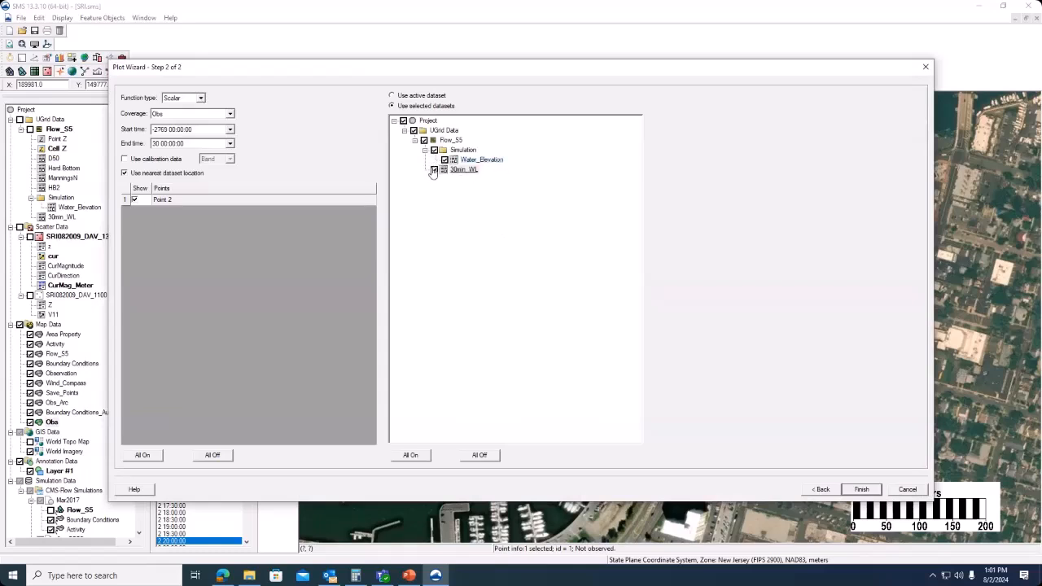
{"action": "left_click", "coordinate": [434, 170]}
{"action": "left_click", "coordinate": [874, 493]}
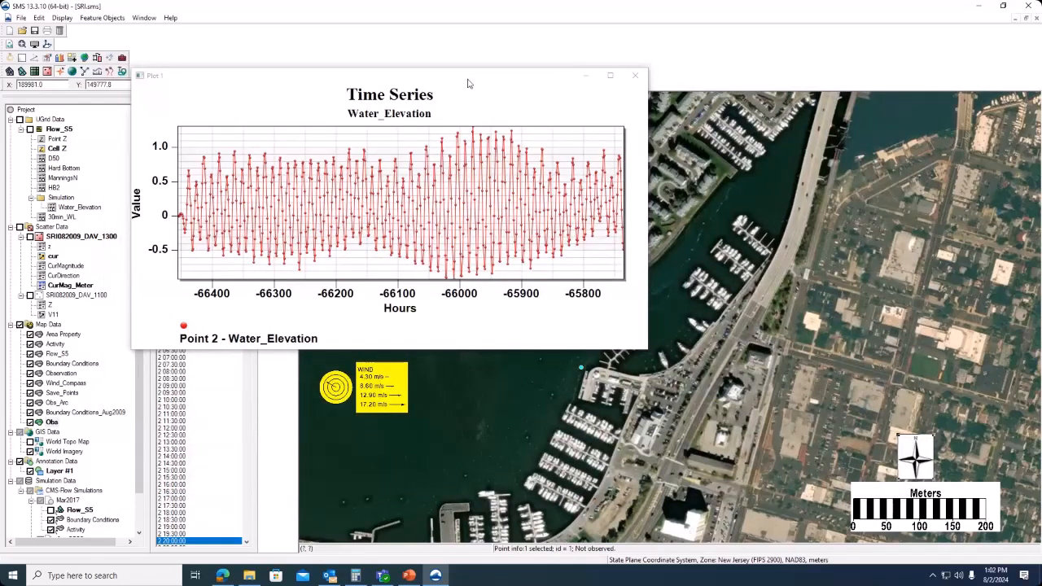
{"action": "left_click_drag", "start_coordinate": [468, 84], "coordinate": [690, 148]}
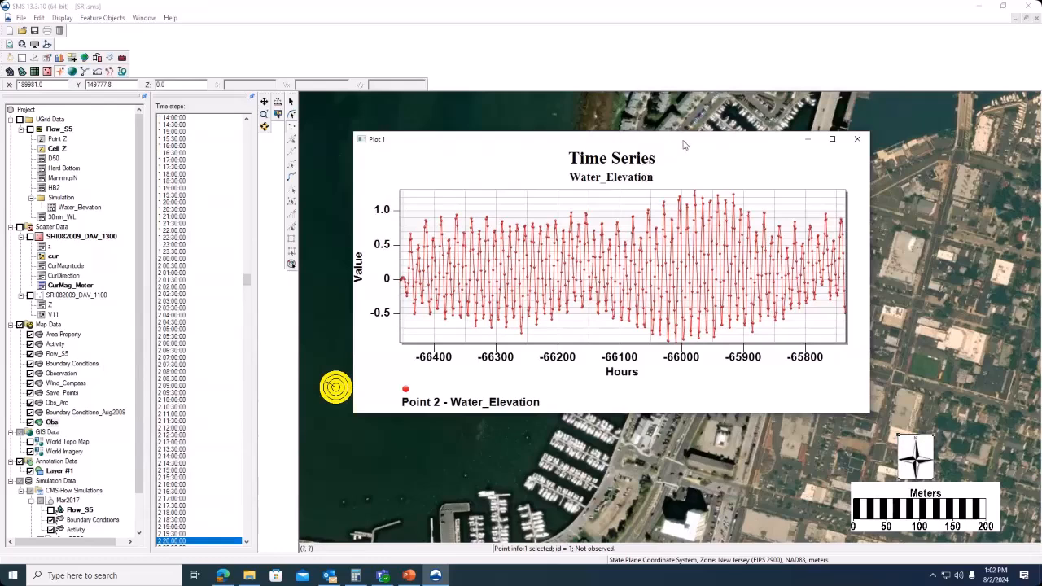
{"action": "left_click_drag", "start_coordinate": [689, 140], "coordinate": [614, 157]}
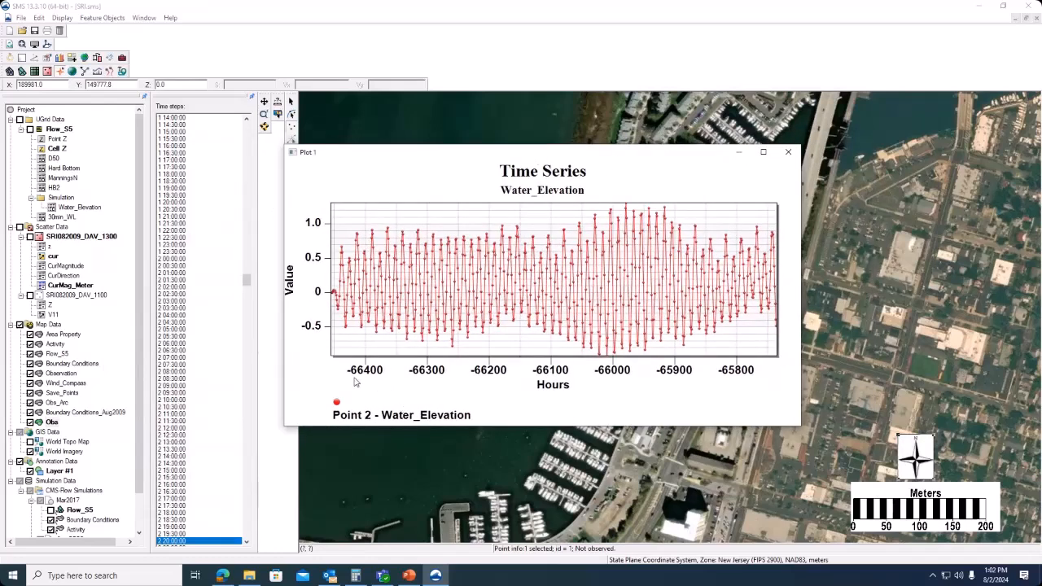
{"action": "left_click", "coordinate": [788, 152]}
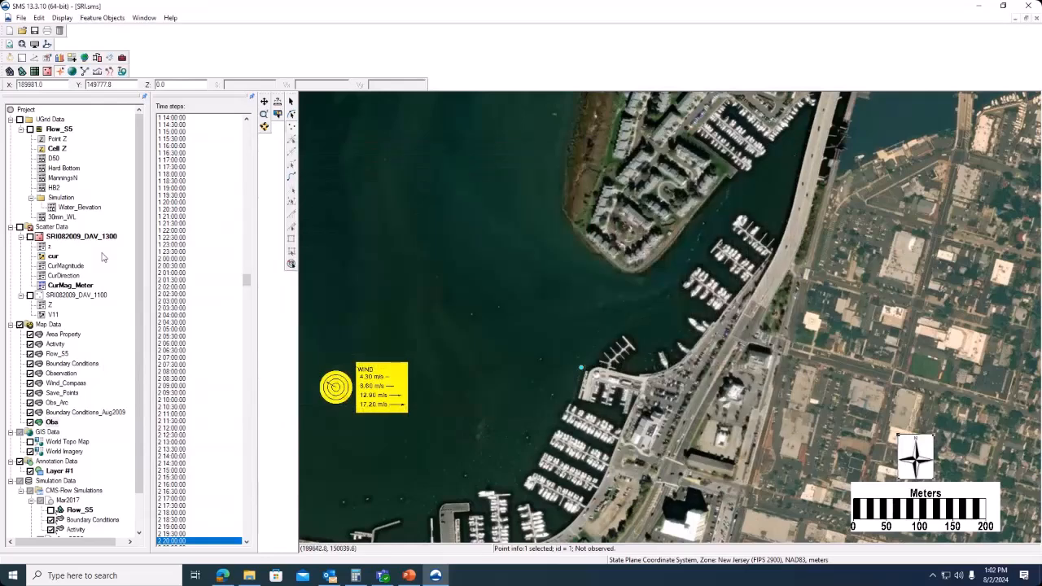
Set the zero reference time in the time settings to August 1, 2009.
{"action": "left_click_drag", "start_coordinate": [246, 280], "coordinate": [218, 108]}
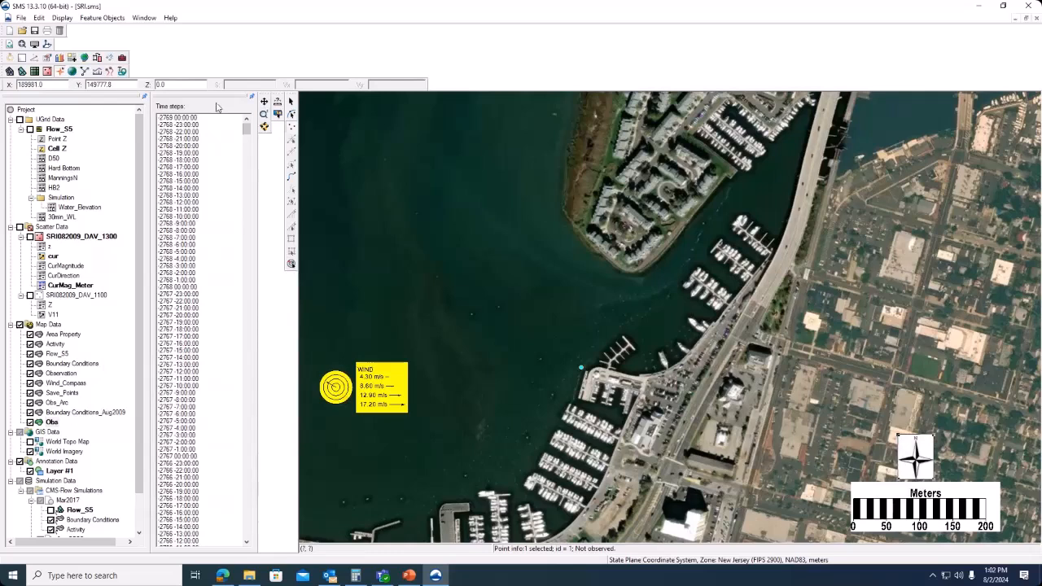
{"action": "right_click", "coordinate": [217, 107]}
{"action": "left_click", "coordinate": [264, 110]}
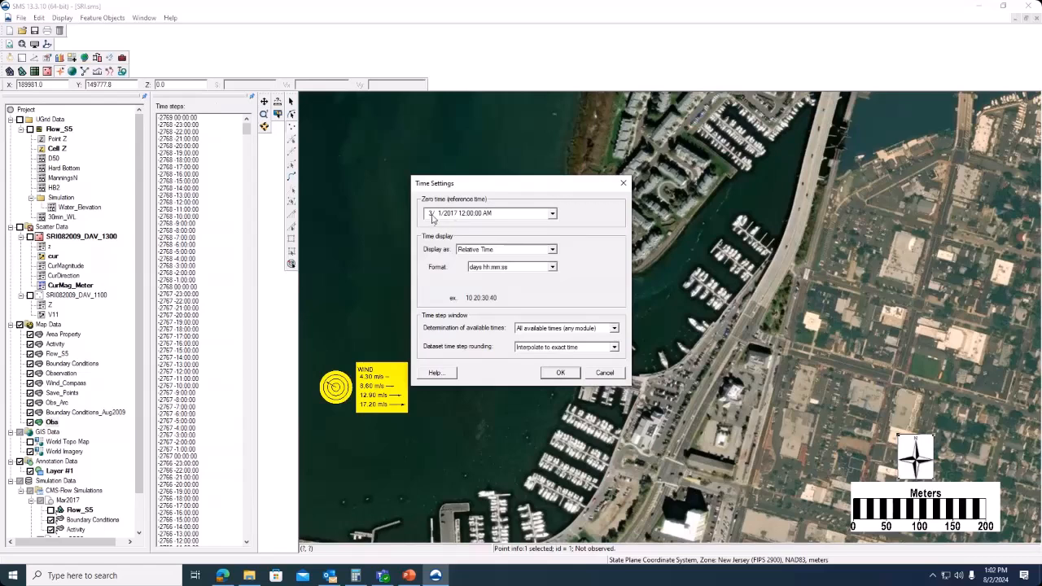
{"action": "left_click", "coordinate": [432, 215]}
{"action": "key", "text": "Right"}
{"action": "key", "text": "Right"}
{"action": "type", "text": "2009"}
{"action": "left_click", "coordinate": [561, 372]}
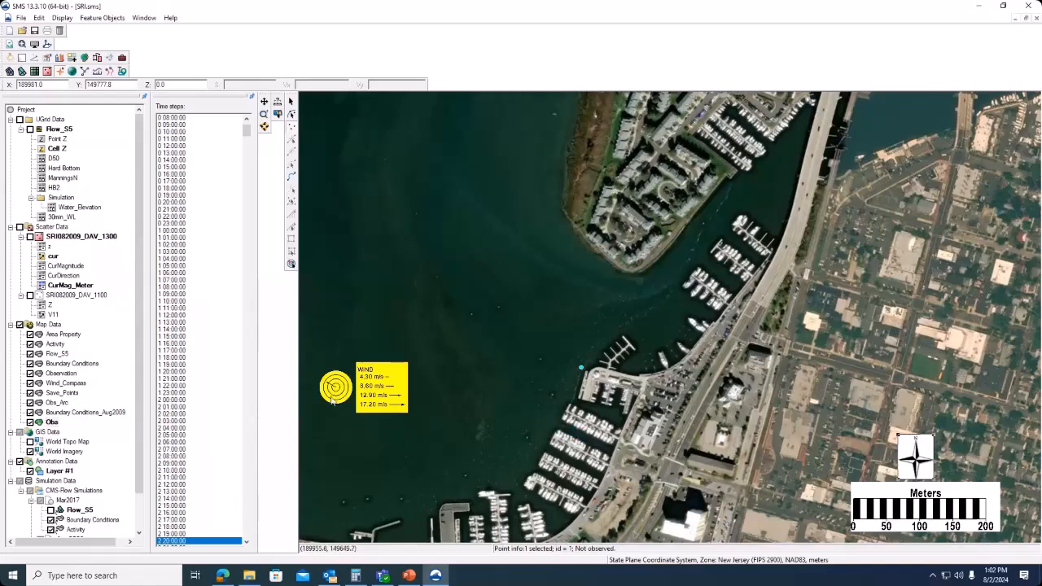
Create a new Time Series plot with the Plot Wizard for the Obs point, using only the selected Water_Elevation dataset.
{"action": "left_click", "coordinate": [62, 18]}
{"action": "left_click", "coordinate": [78, 165]}
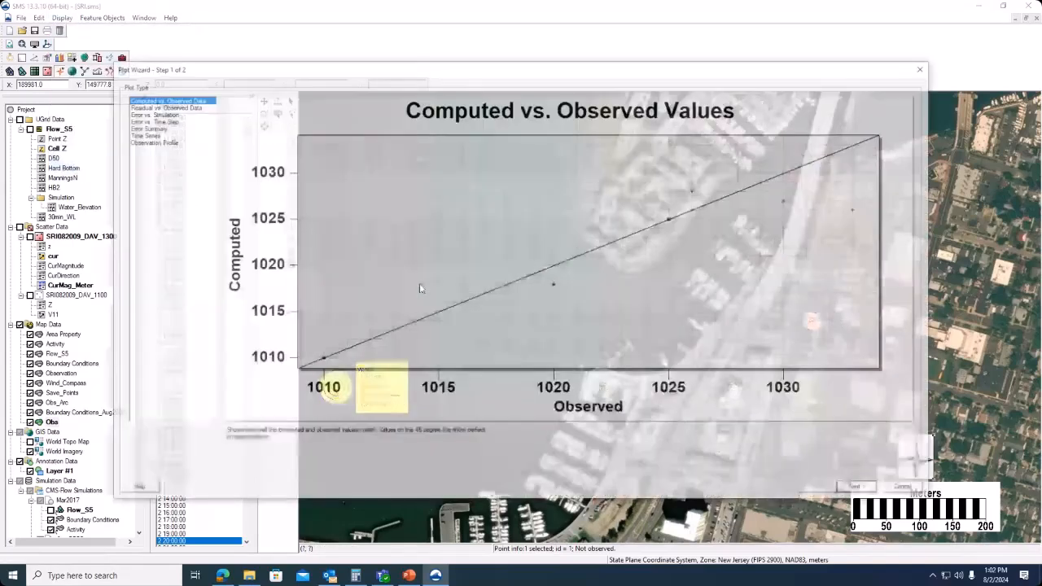
{"action": "left_click", "coordinate": [147, 135]}
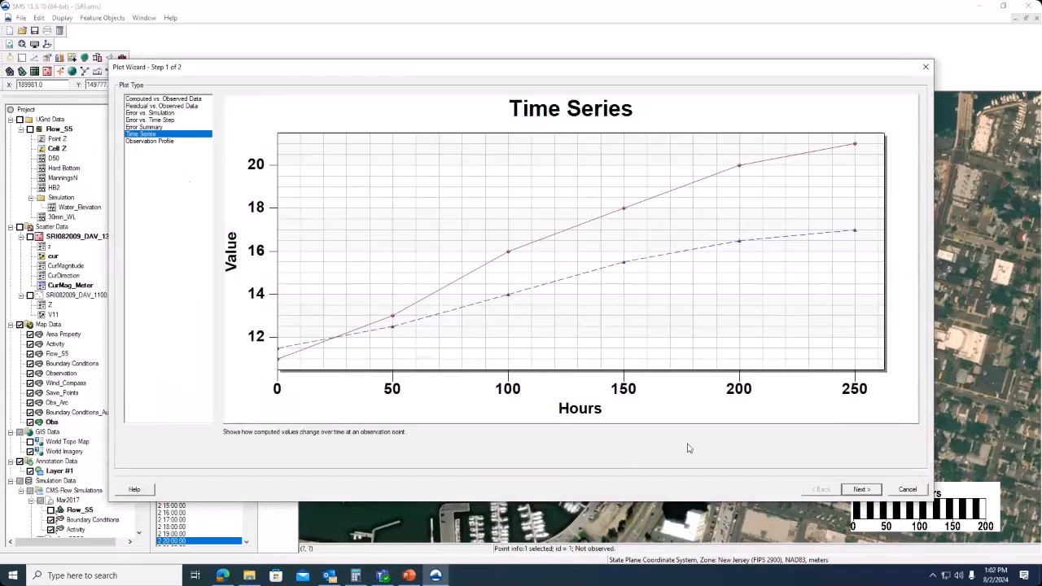
{"action": "left_click", "coordinate": [862, 490]}
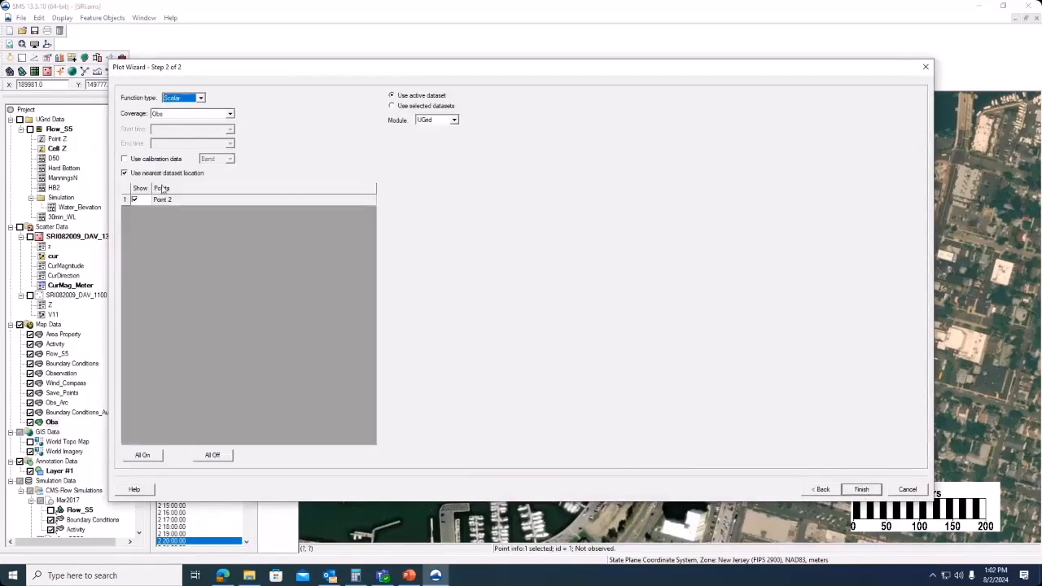
{"action": "left_click", "coordinate": [393, 107]}
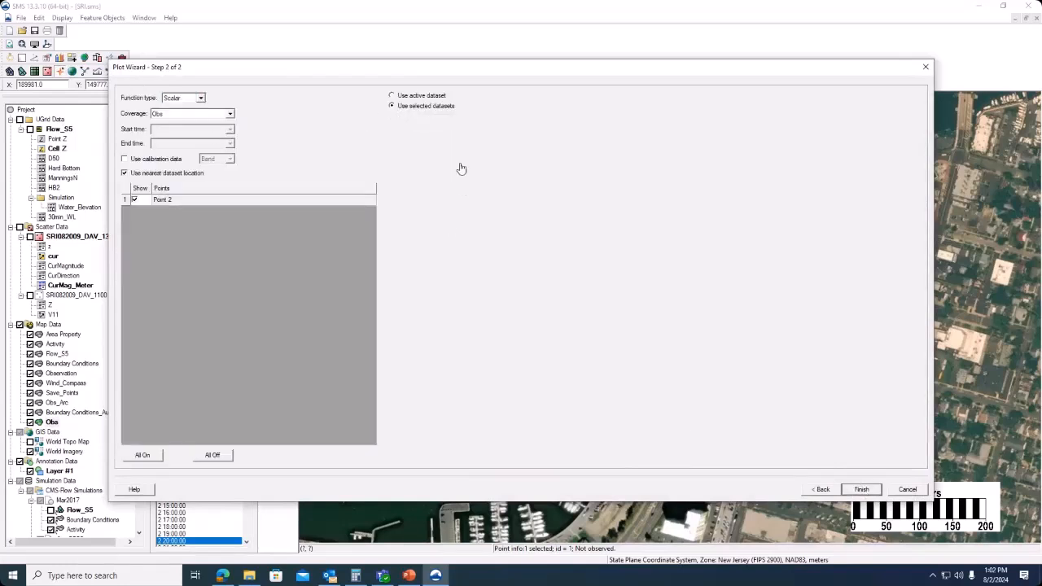
{"action": "left_click", "coordinate": [453, 161]}
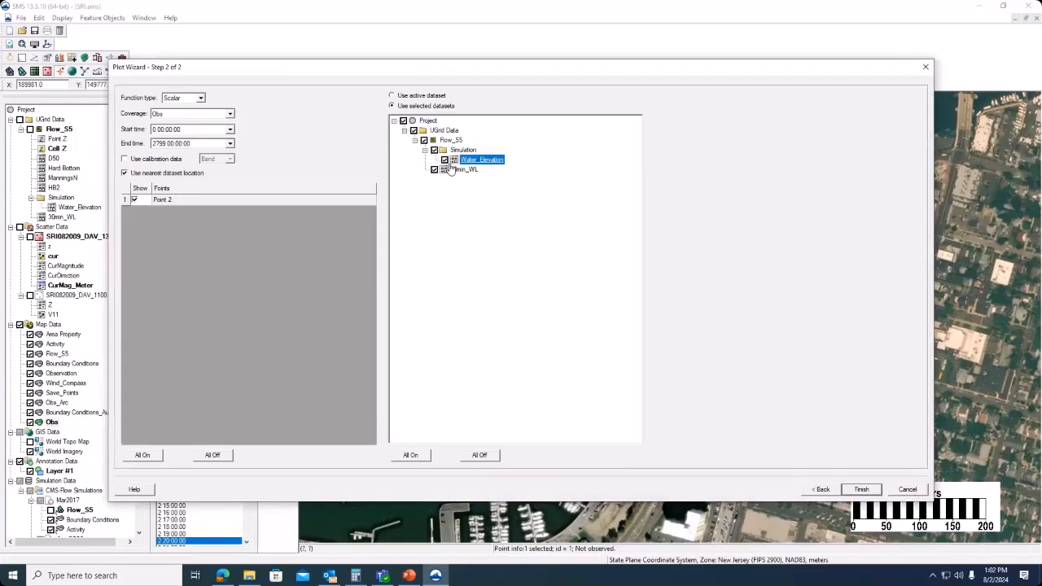
{"action": "left_click", "coordinate": [404, 121]}
{"action": "left_click", "coordinate": [444, 160]}
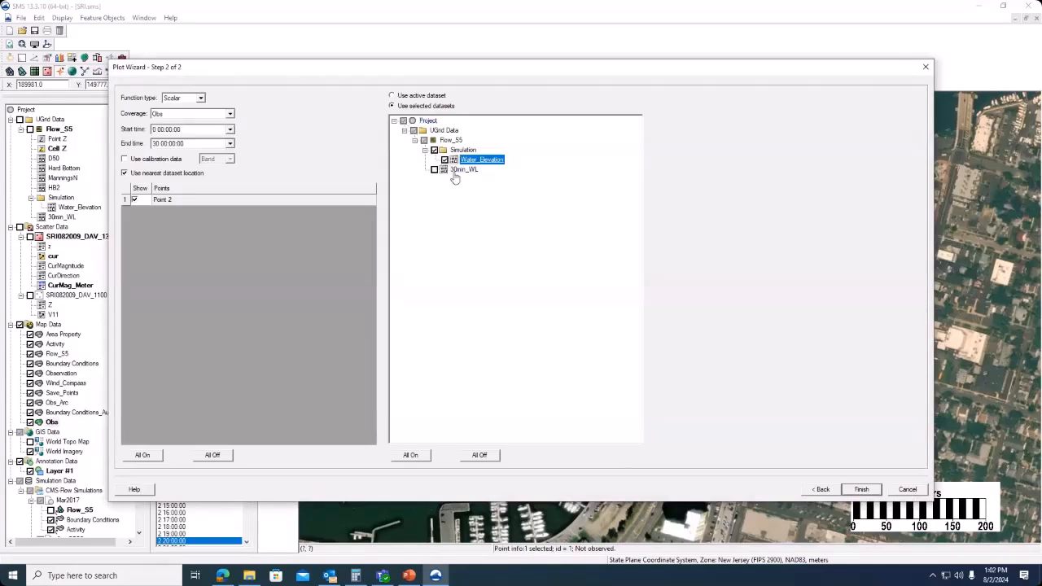
{"action": "left_click", "coordinate": [863, 489]}
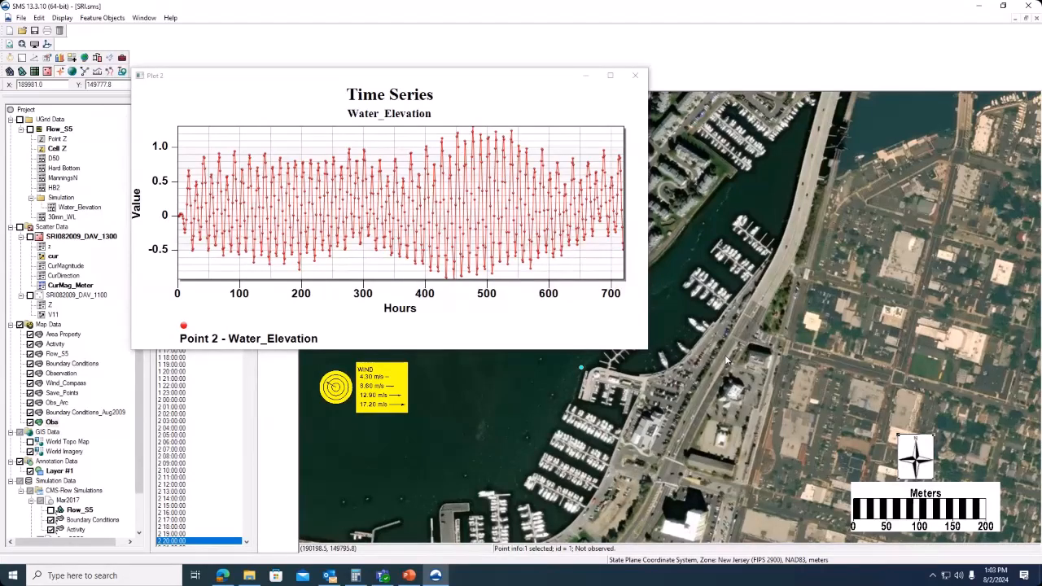
View the time series plot's values, copy the whole Hours and Value table, and close it.
{"action": "right_click", "coordinate": [457, 328]}
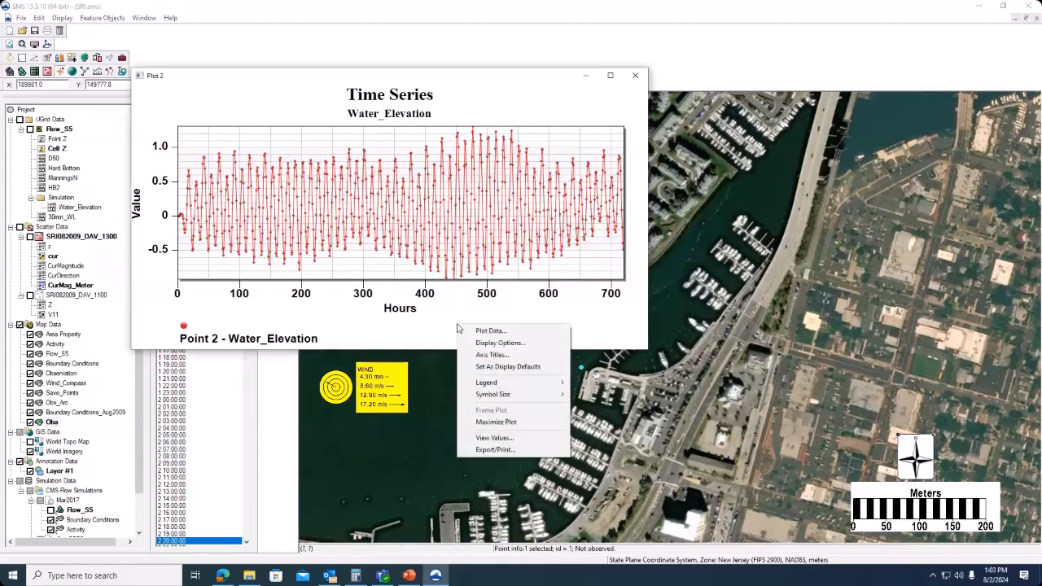
{"action": "left_click", "coordinate": [506, 440]}
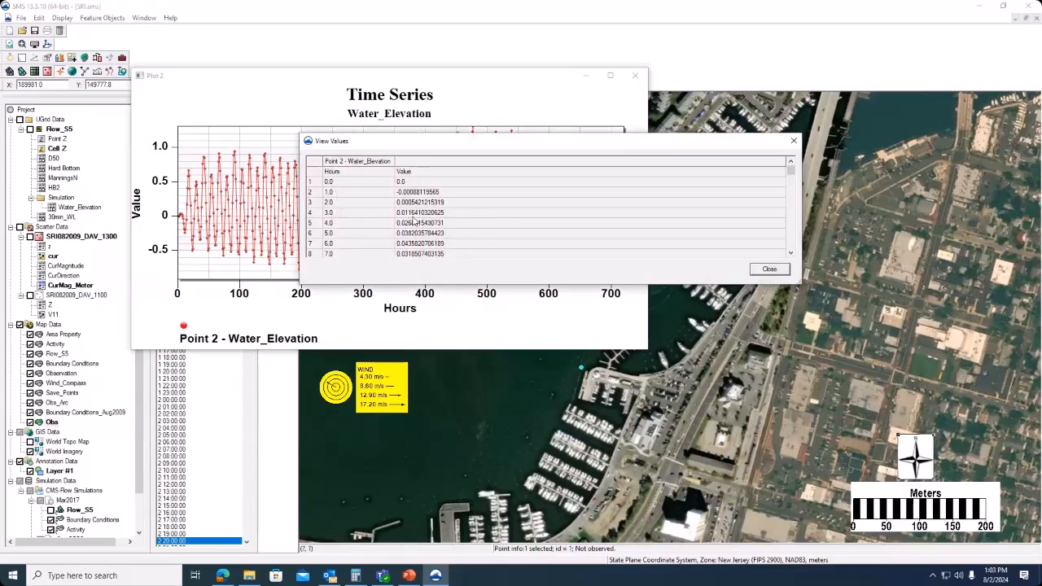
{"action": "left_click", "coordinate": [351, 162]}
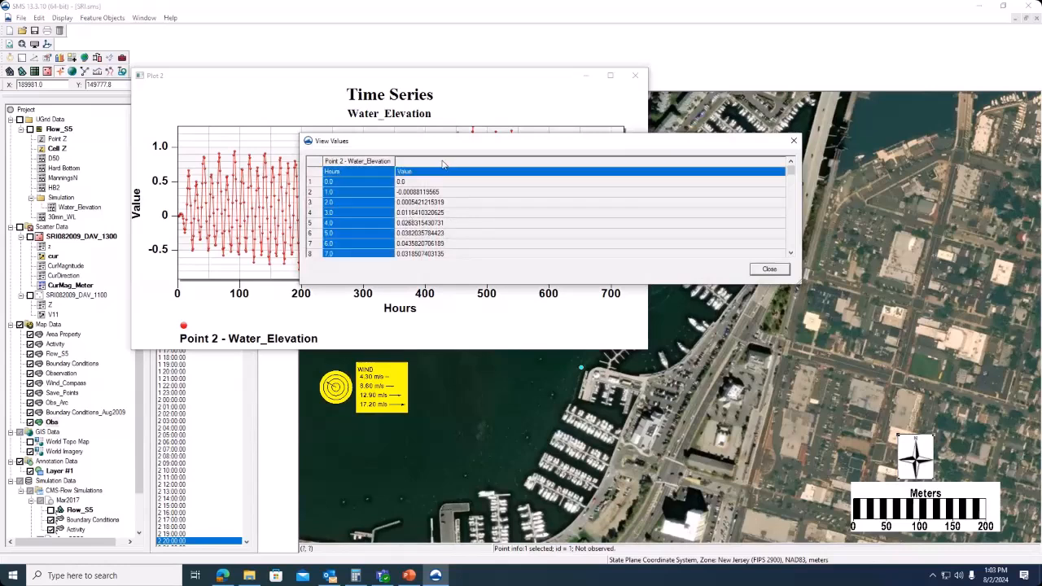
{"action": "right_click", "coordinate": [433, 213]}
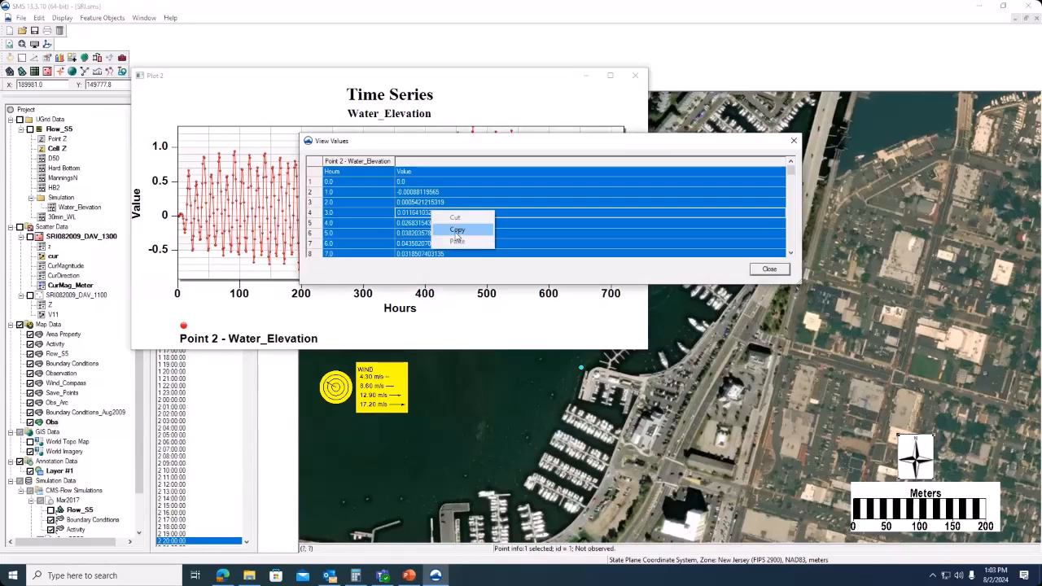
{"action": "left_click", "coordinate": [769, 269]}
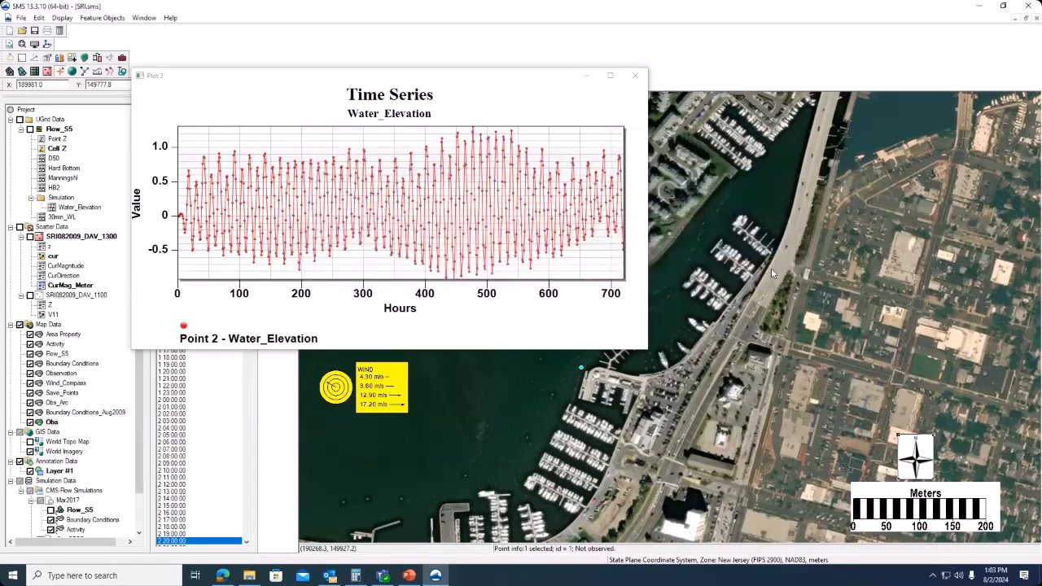
Set the plot export to Text / Data with a file destination, choosing wse.dat in the Aug2009 folder and replacing the existing file.
{"action": "right_click", "coordinate": [545, 329]}
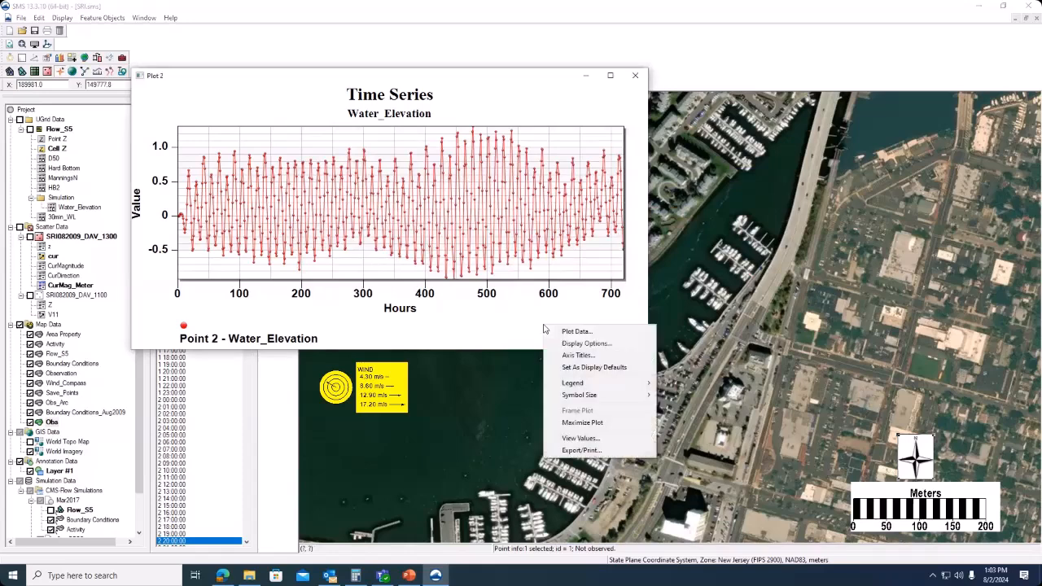
{"action": "left_click", "coordinate": [582, 451]}
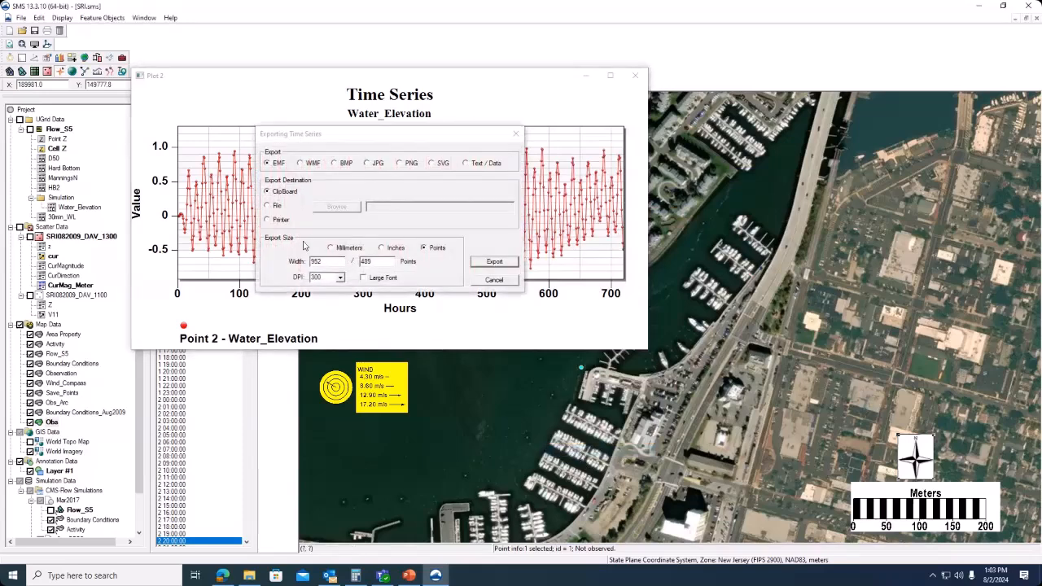
{"action": "left_click", "coordinate": [268, 206]}
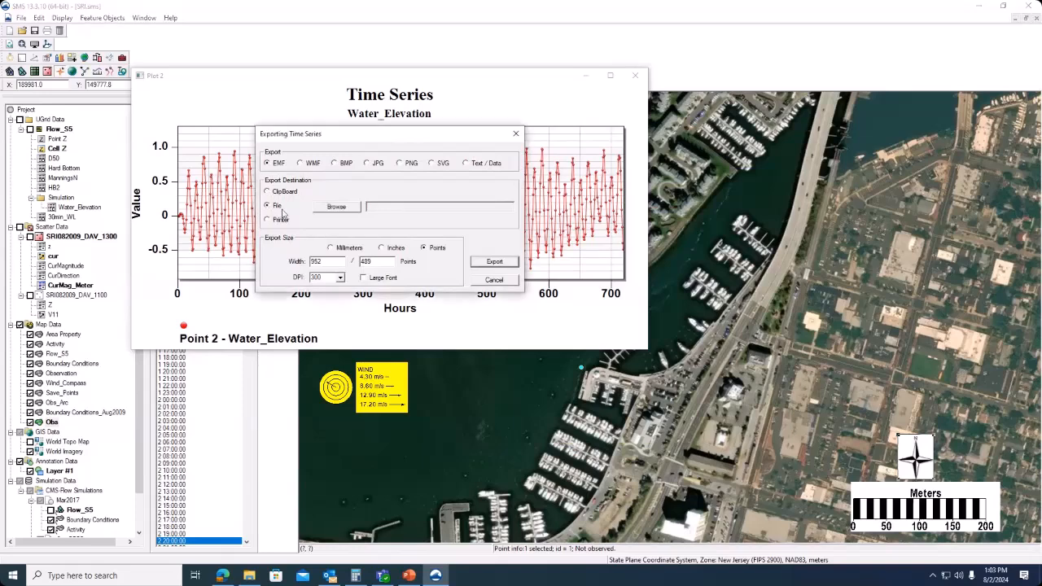
{"action": "left_click", "coordinate": [466, 163]}
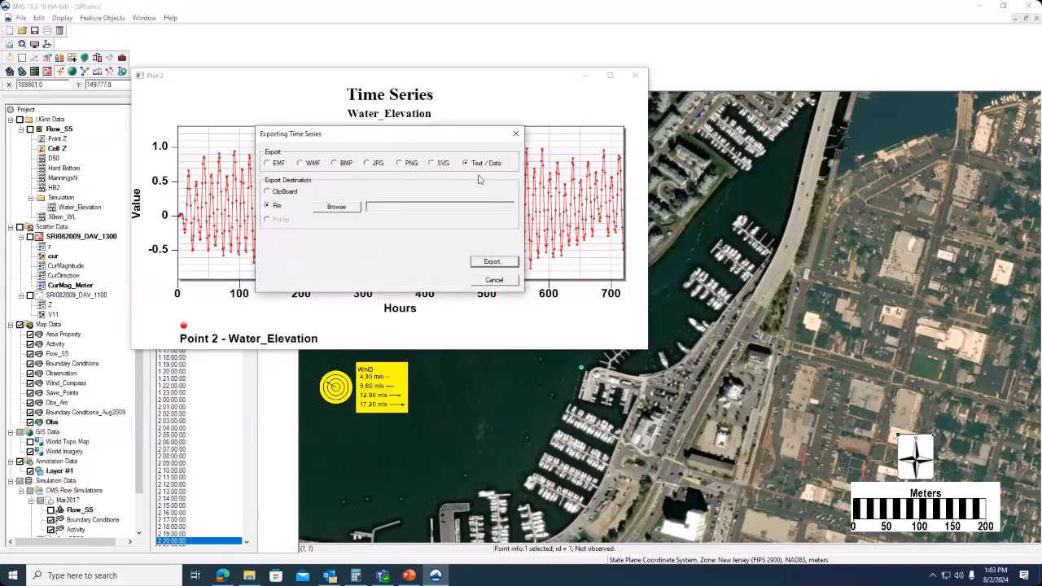
{"action": "left_click", "coordinate": [338, 208]}
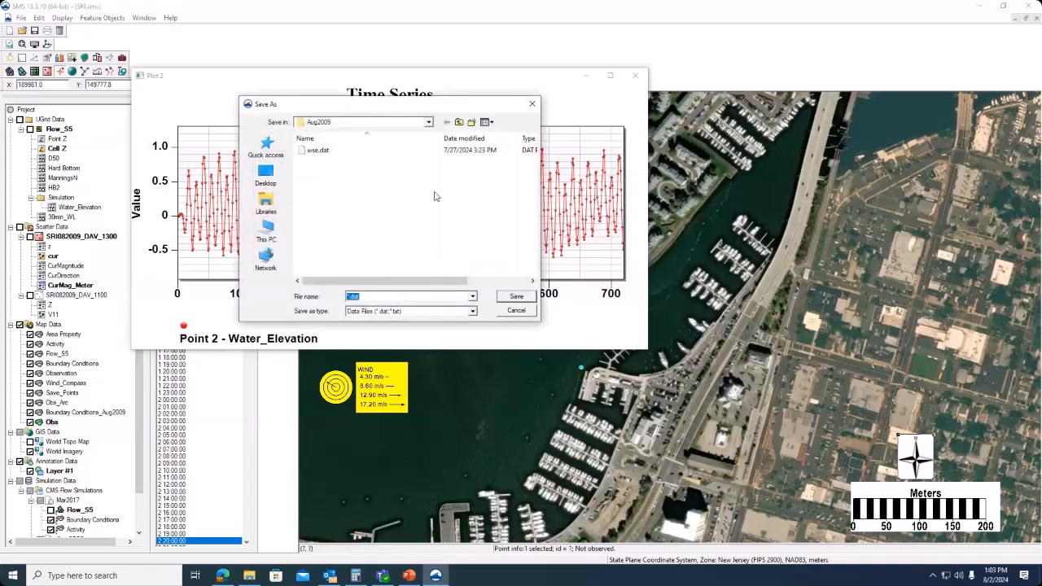
{"action": "left_click", "coordinate": [319, 151]}
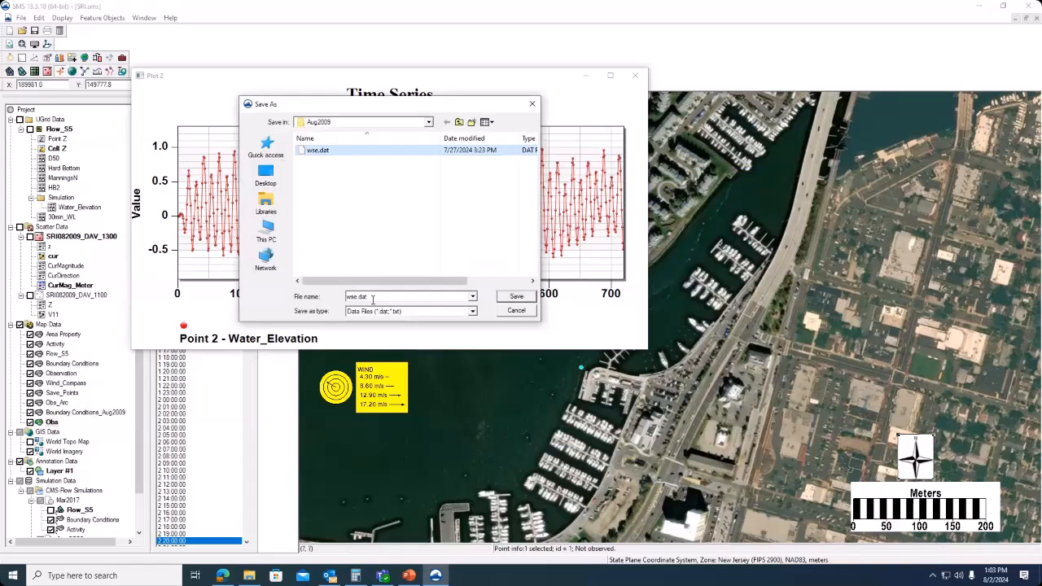
{"action": "left_click", "coordinate": [517, 298]}
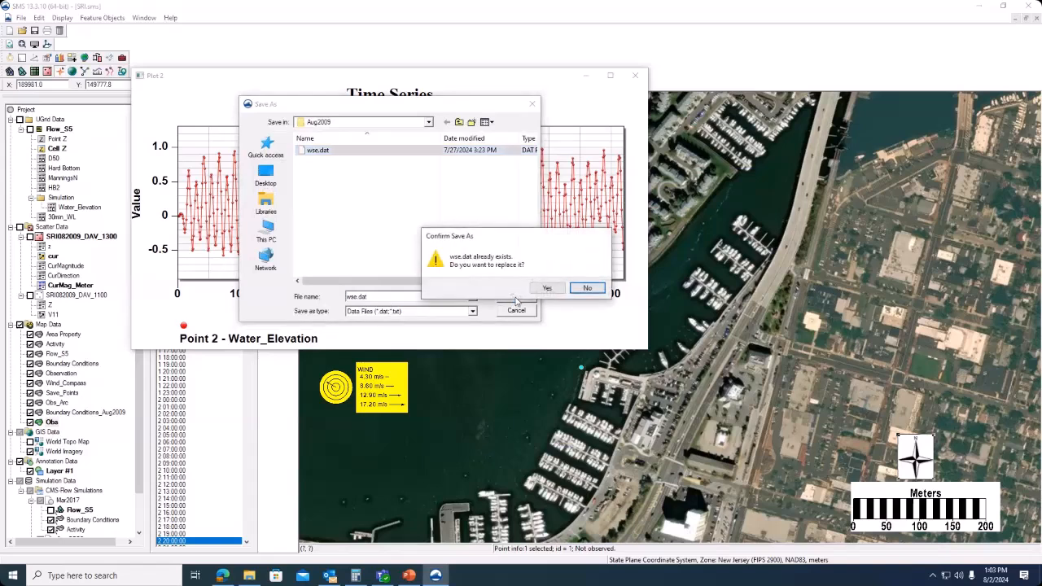
{"action": "left_click", "coordinate": [548, 289]}
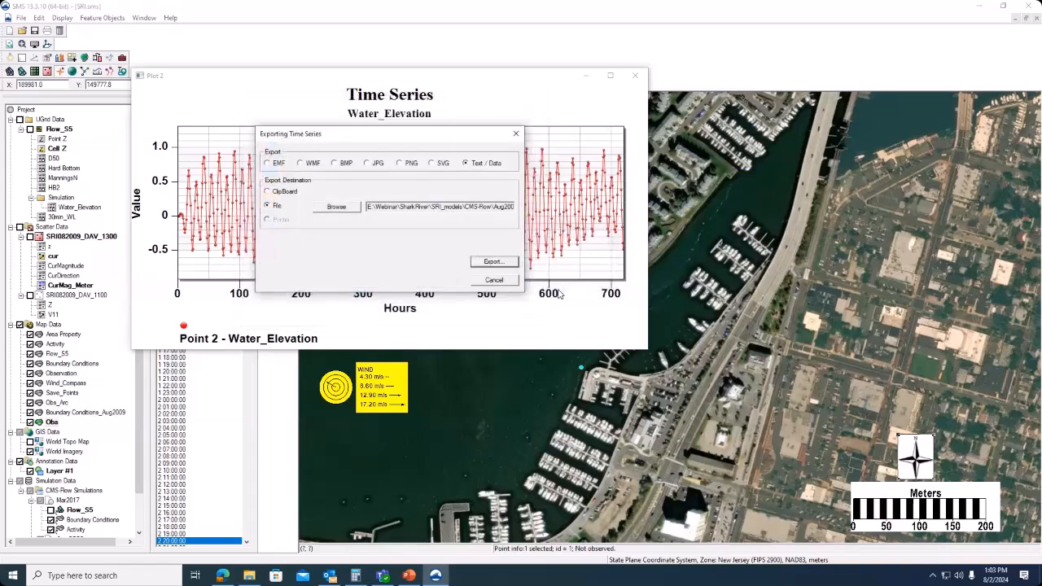
Export all the plot's data and labels in Table style, arranged as Points/Subsets.
{"action": "left_click", "coordinate": [492, 263]}
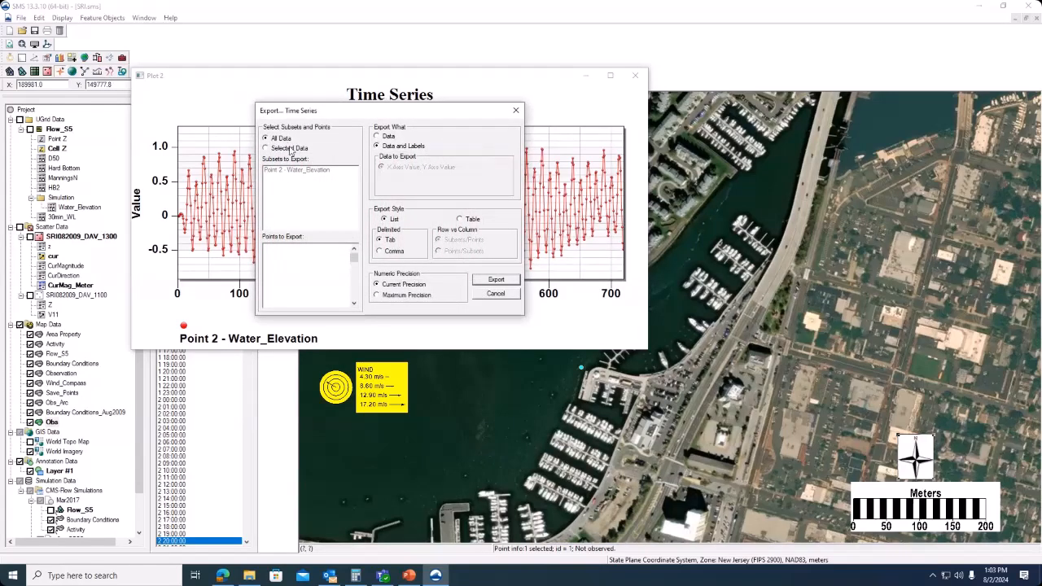
{"action": "left_click", "coordinate": [460, 220]}
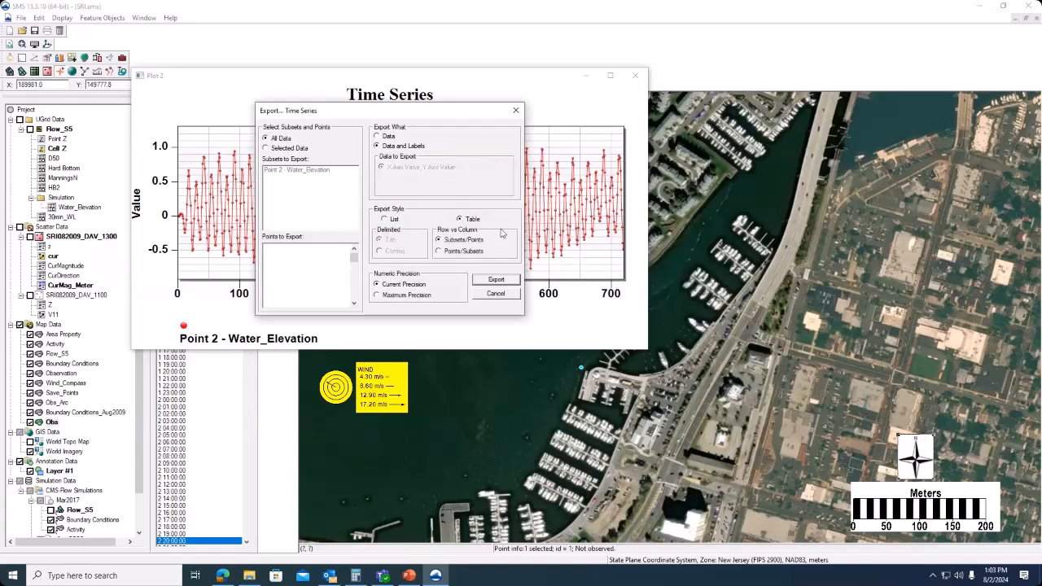
{"action": "left_click", "coordinate": [439, 252]}
{"action": "left_click", "coordinate": [498, 280]}
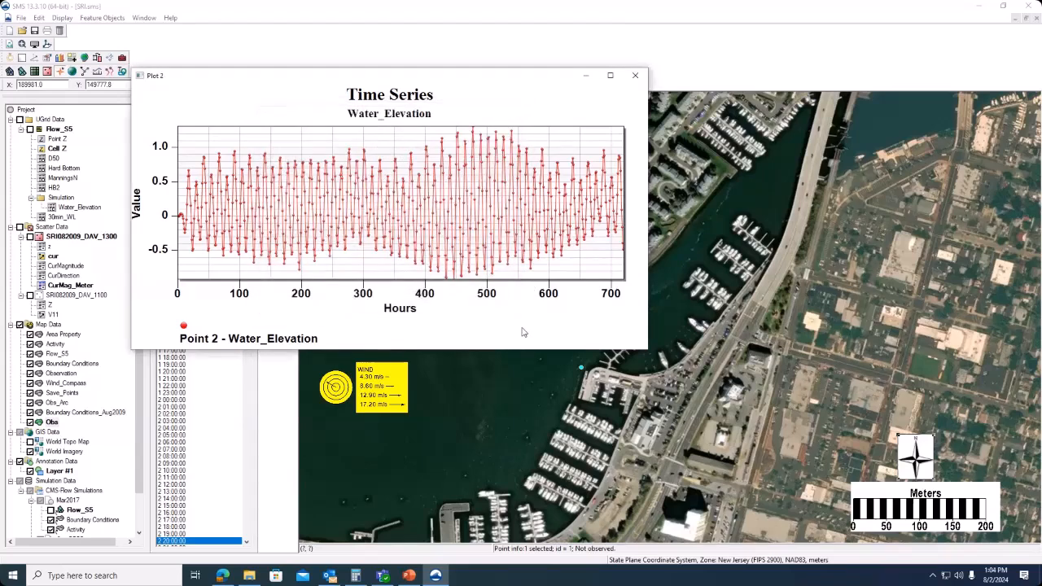
Switch to File Explorer, browse from SRI_models through CMS-Flow to the Aug2009 folder, and open the exported wse.dat.
{"action": "left_click", "coordinate": [252, 576]}
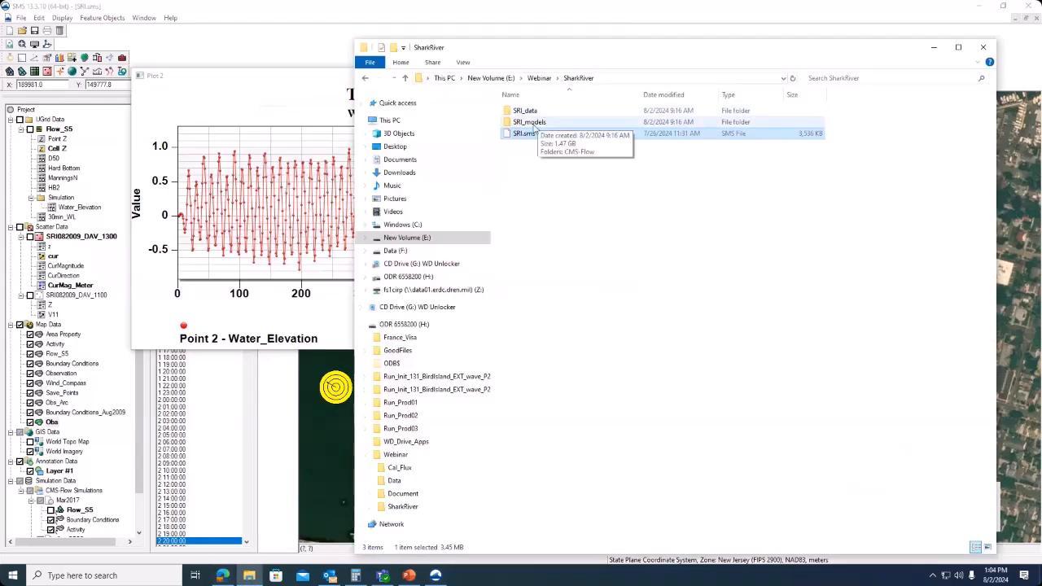
{"action": "left_click", "coordinate": [534, 123]}
{"action": "double_click", "coordinate": [535, 123]}
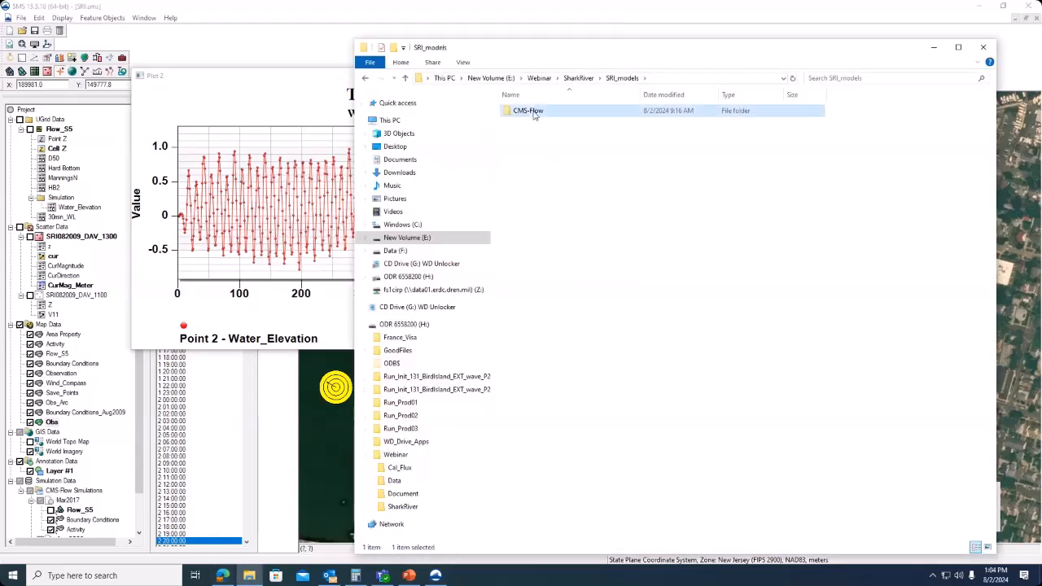
{"action": "double_click", "coordinate": [534, 112]}
{"action": "double_click", "coordinate": [533, 112]}
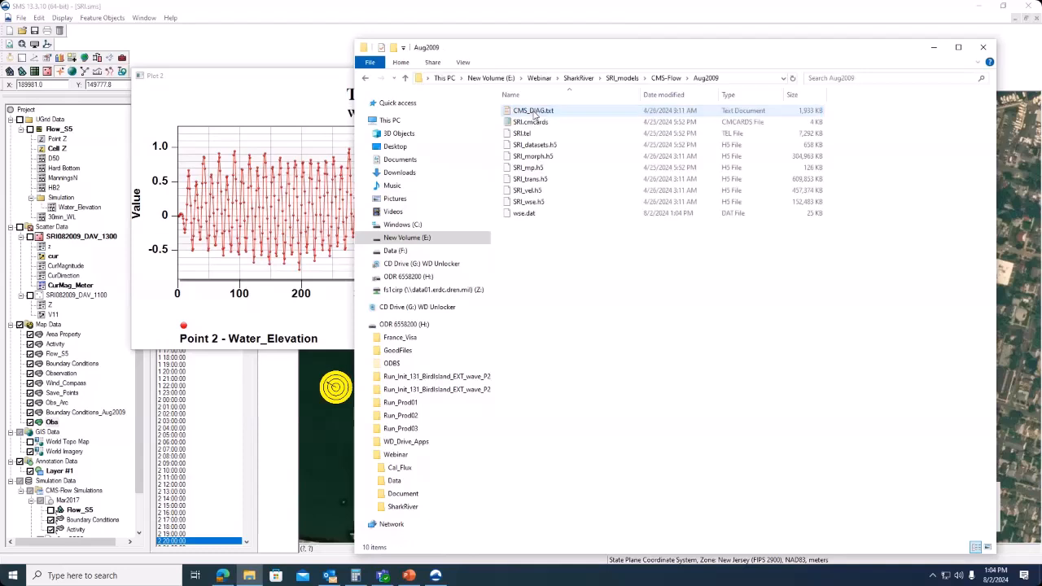
{"action": "left_click", "coordinate": [528, 214]}
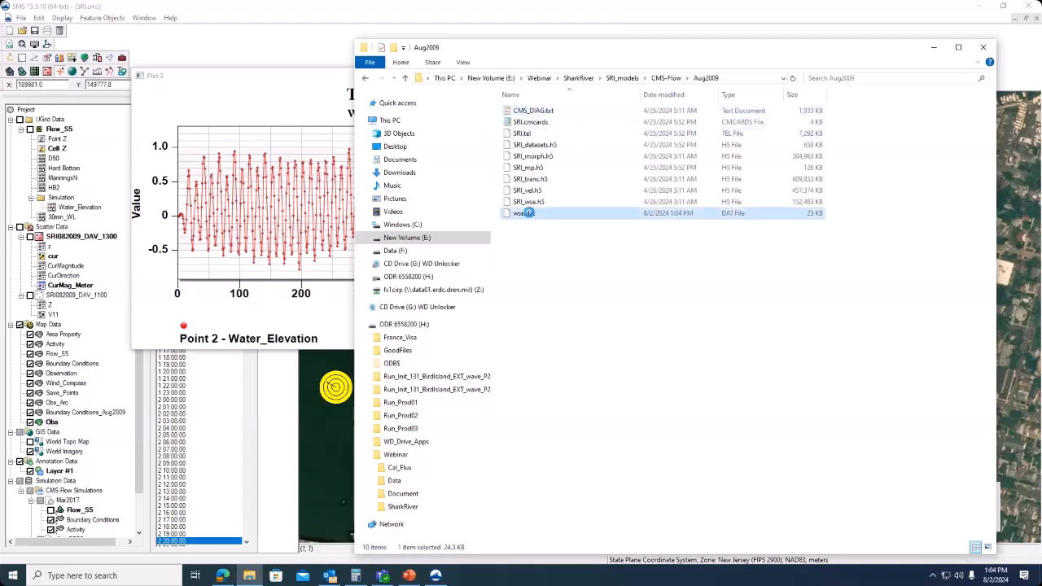
Open wse.dat in Vim to examine the exported values, close it, and close the water elevation time series plot.
{"action": "right_click", "coordinate": [528, 214]}
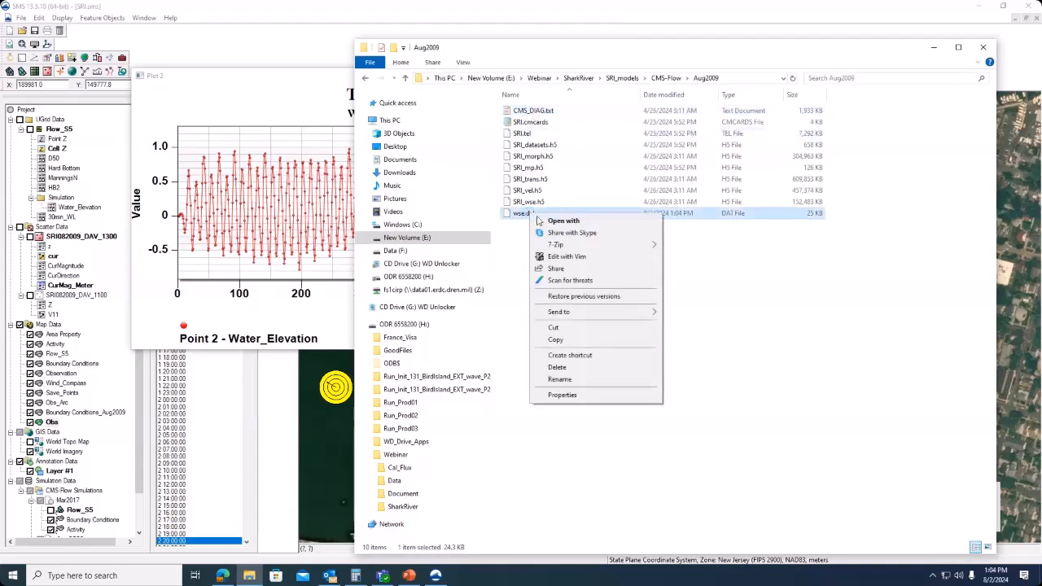
{"action": "left_click", "coordinate": [597, 257]}
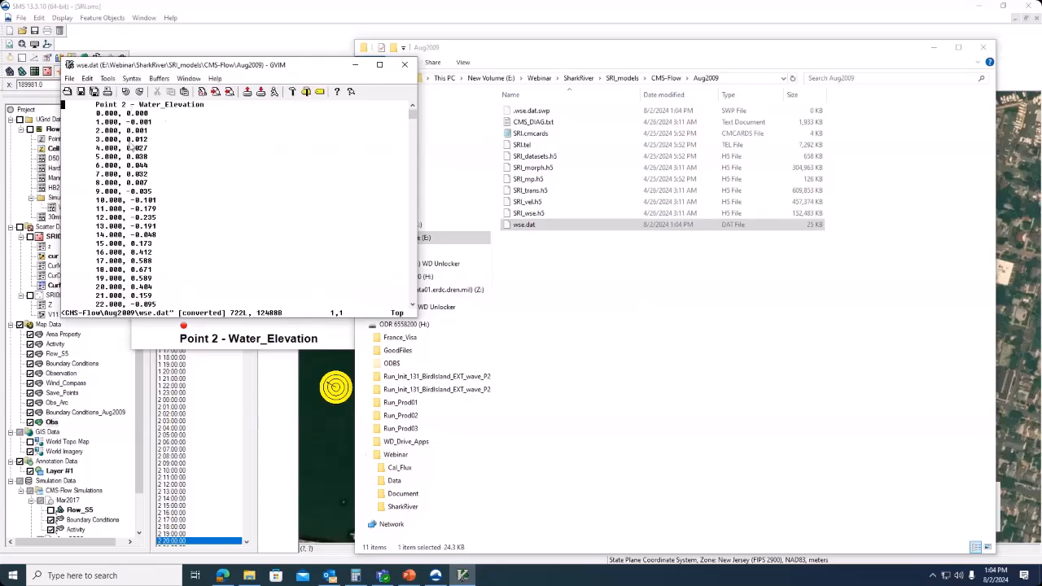
{"action": "left_click", "coordinate": [403, 66]}
{"action": "left_click", "coordinate": [318, 316]}
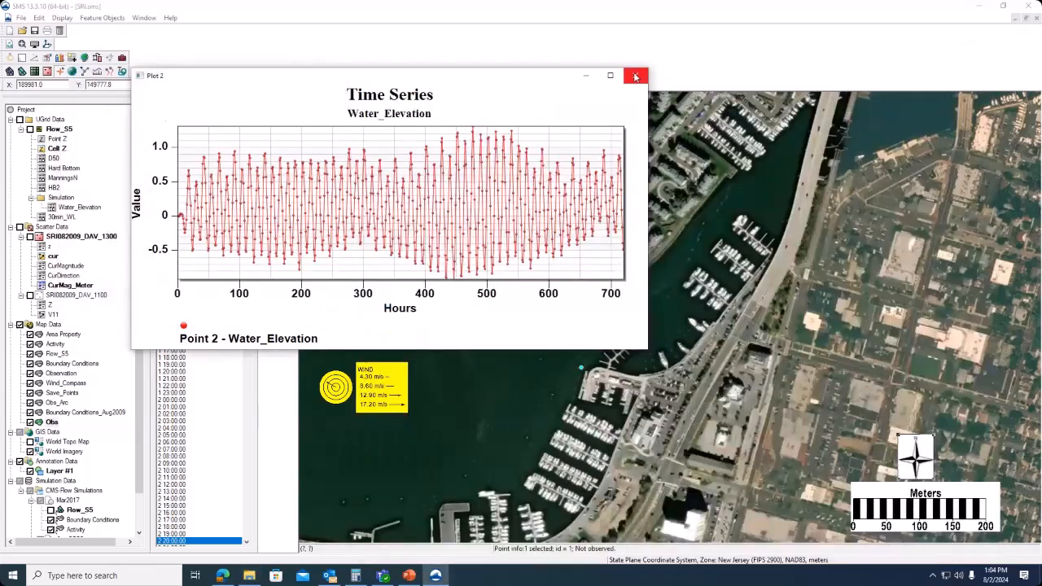
{"action": "left_click", "coordinate": [636, 77]}
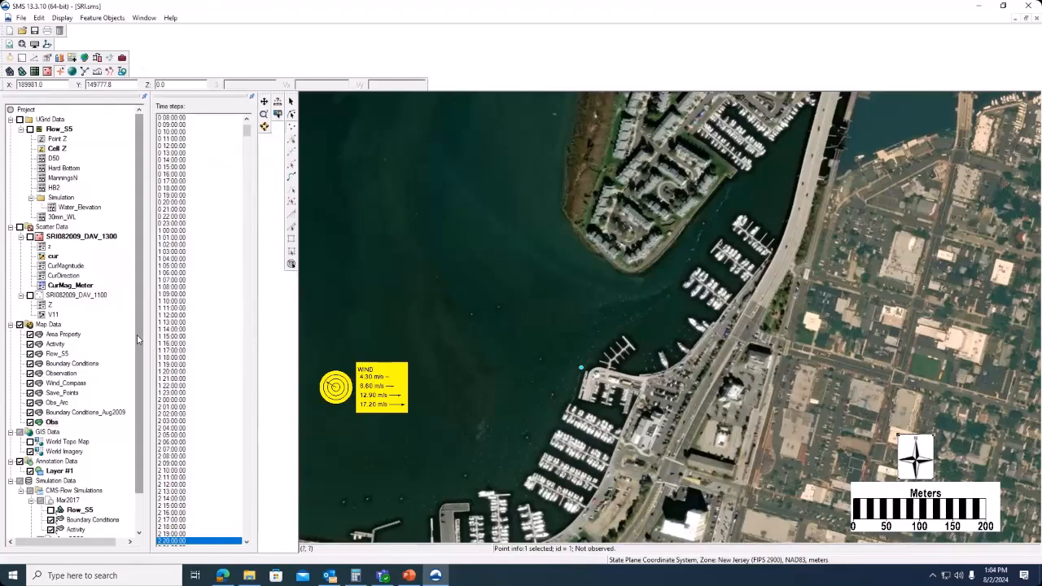
Load the velocity solution file SRI_vel.h5 from the Aug2009 folder into the SMS project.
{"action": "left_click", "coordinate": [21, 18]}
{"action": "left_click", "coordinate": [41, 47]}
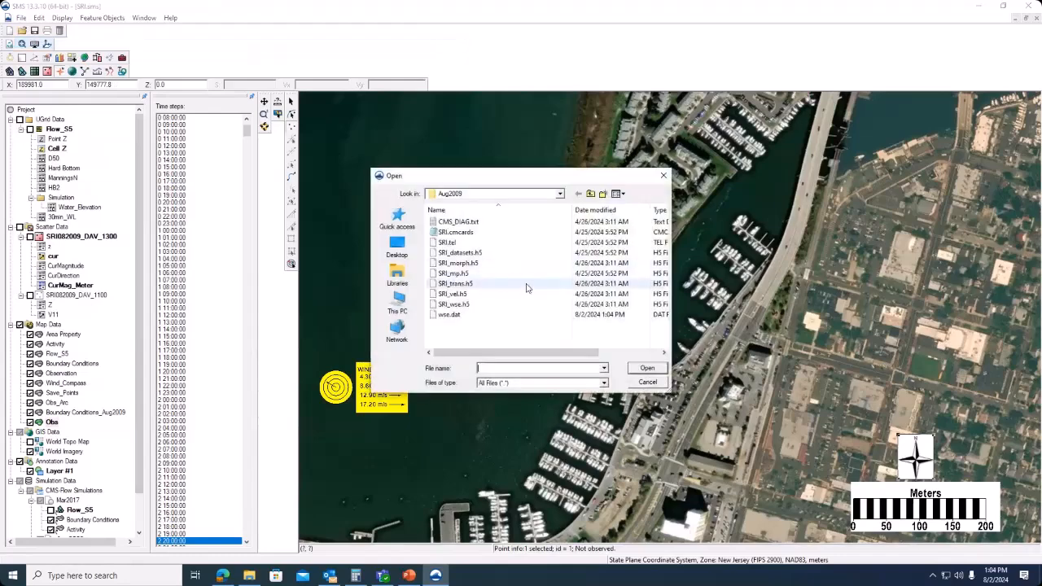
{"action": "left_click", "coordinate": [460, 293]}
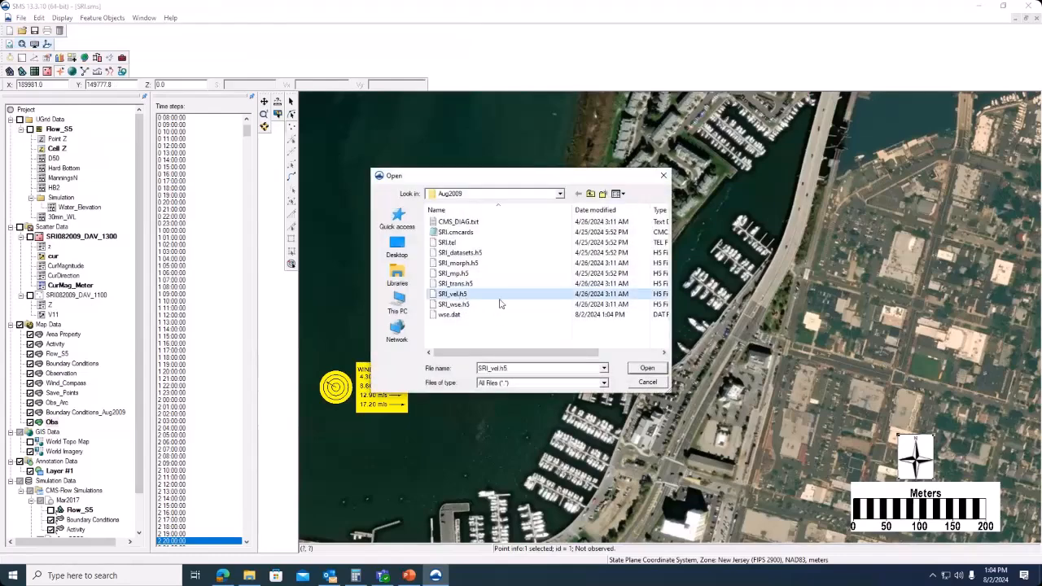
{"action": "left_click", "coordinate": [647, 368]}
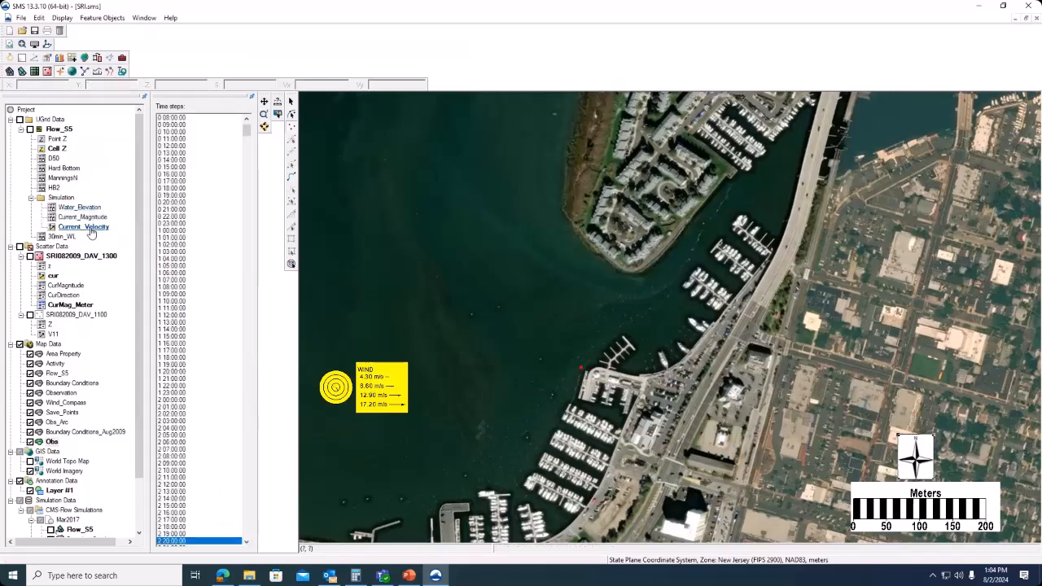
For the Current_Magnitude dataset of Flow_S5, set the face contour method to Linear, keeping the Legacy hue ramp.
{"action": "left_click", "coordinate": [85, 217]}
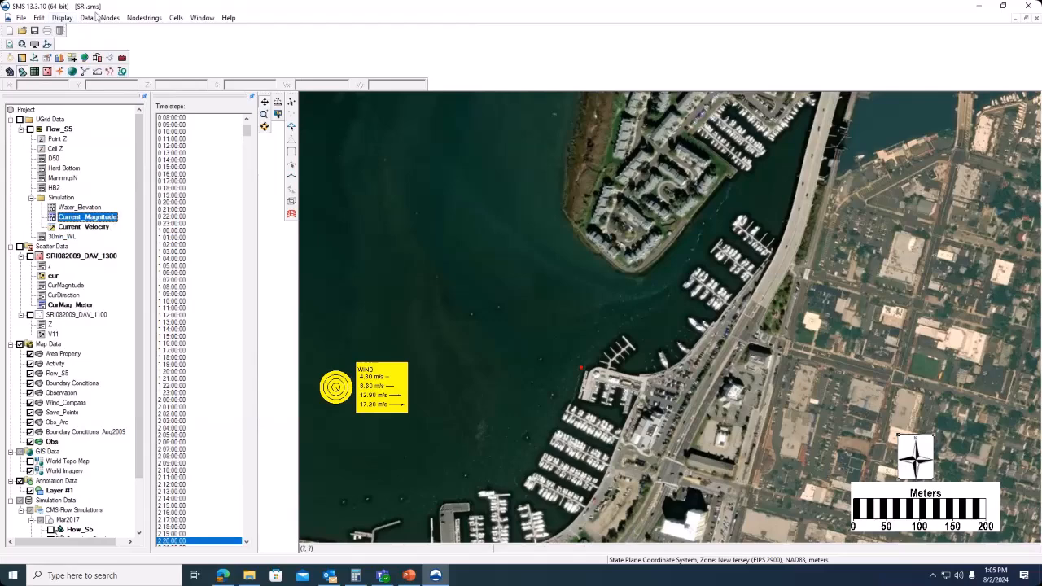
{"action": "left_click", "coordinate": [64, 18]}
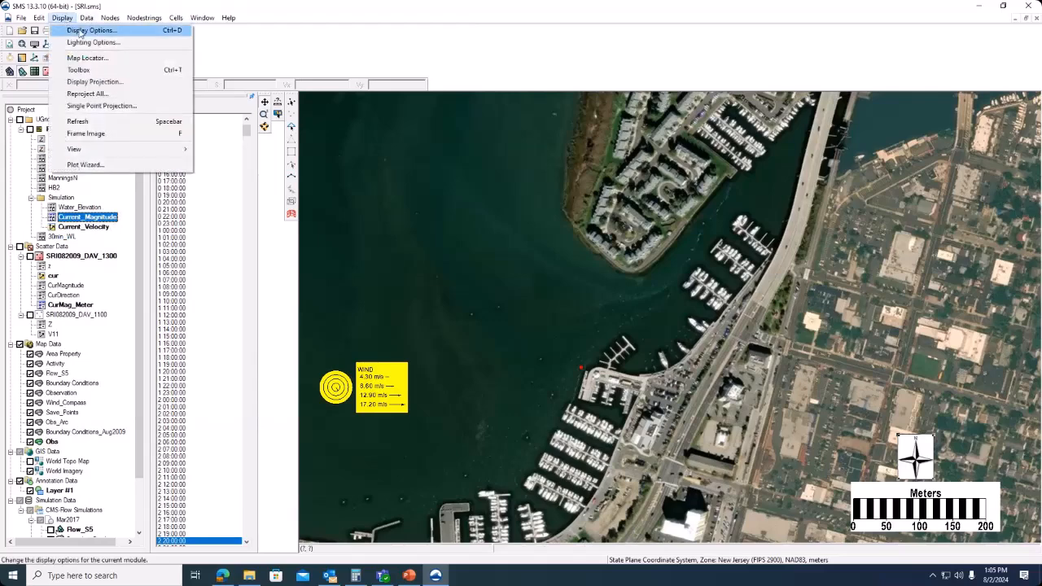
{"action": "left_click", "coordinate": [88, 31]}
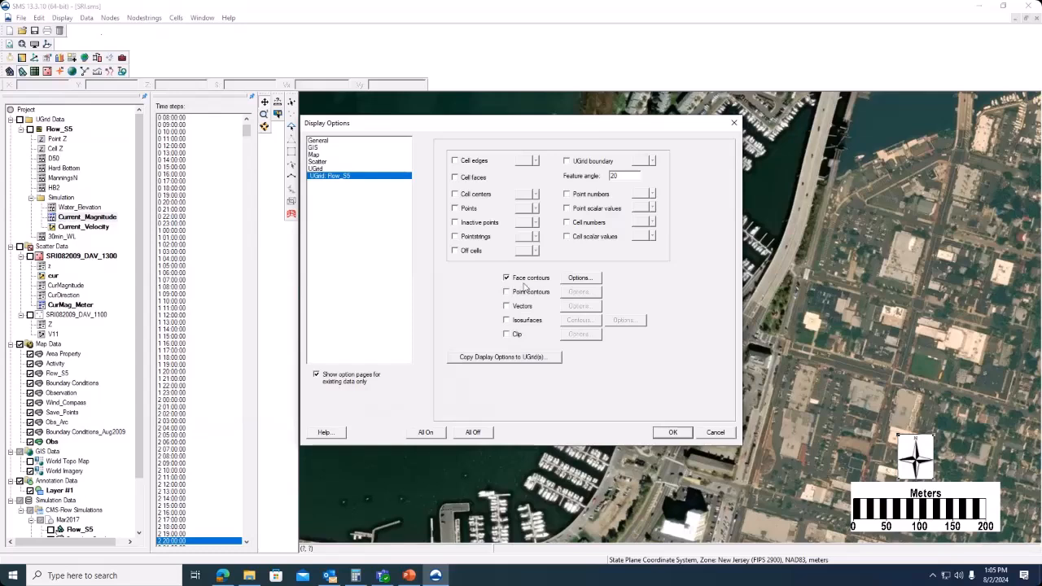
{"action": "left_click", "coordinate": [588, 279]}
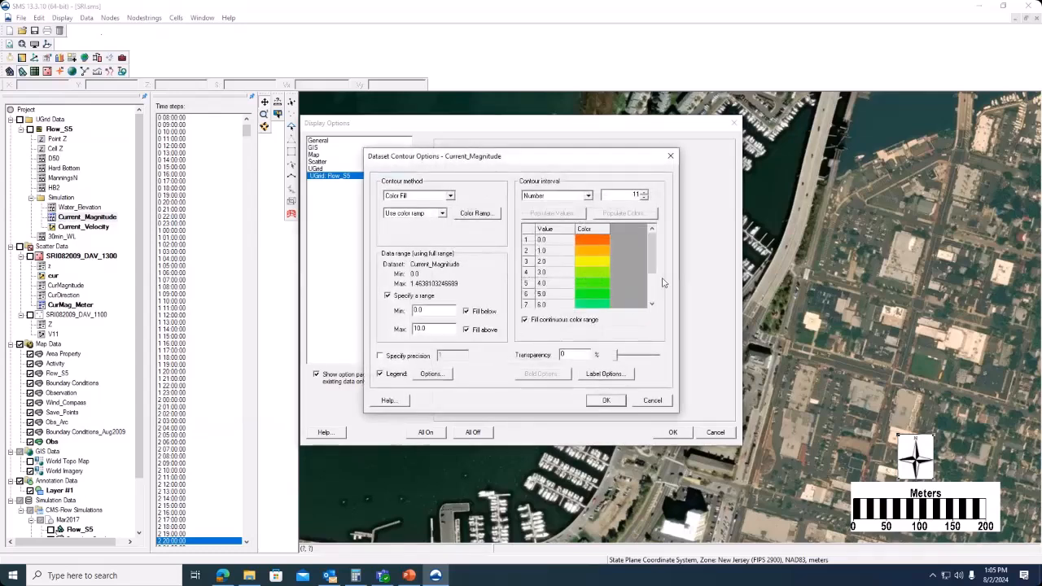
{"action": "left_click", "coordinate": [450, 196]}
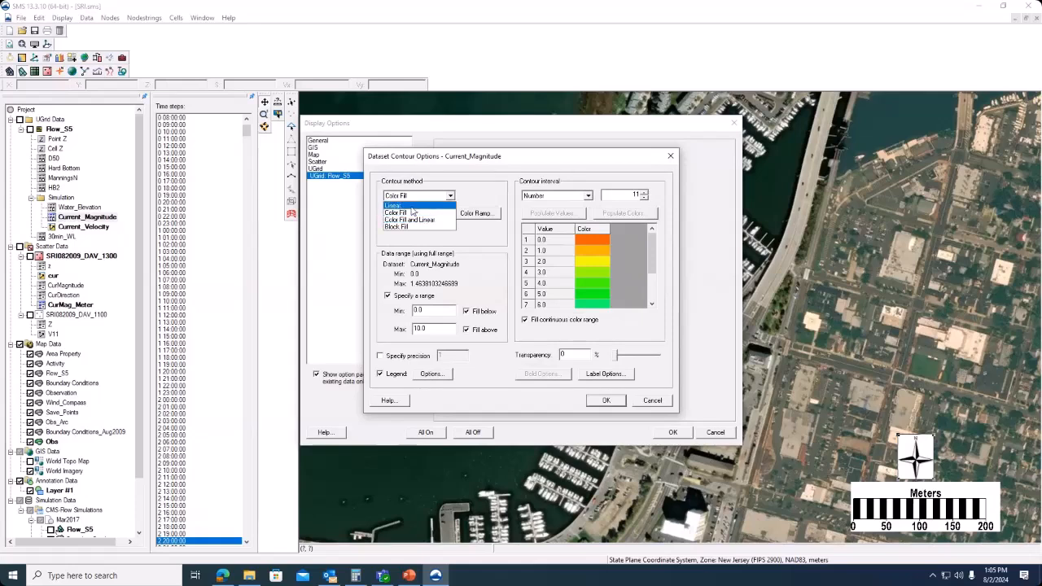
{"action": "left_click", "coordinate": [411, 207]}
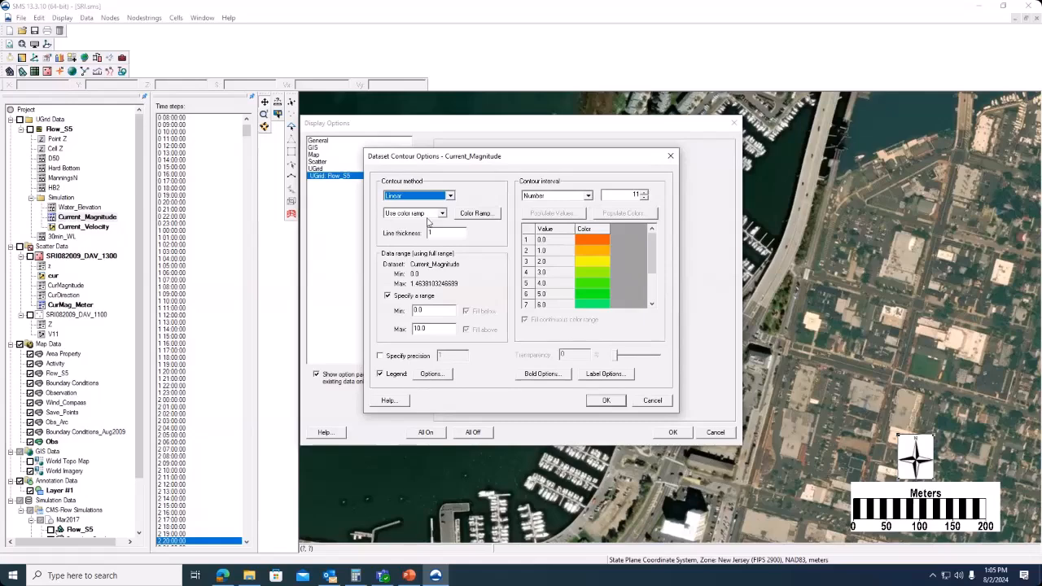
{"action": "left_click", "coordinate": [478, 213]}
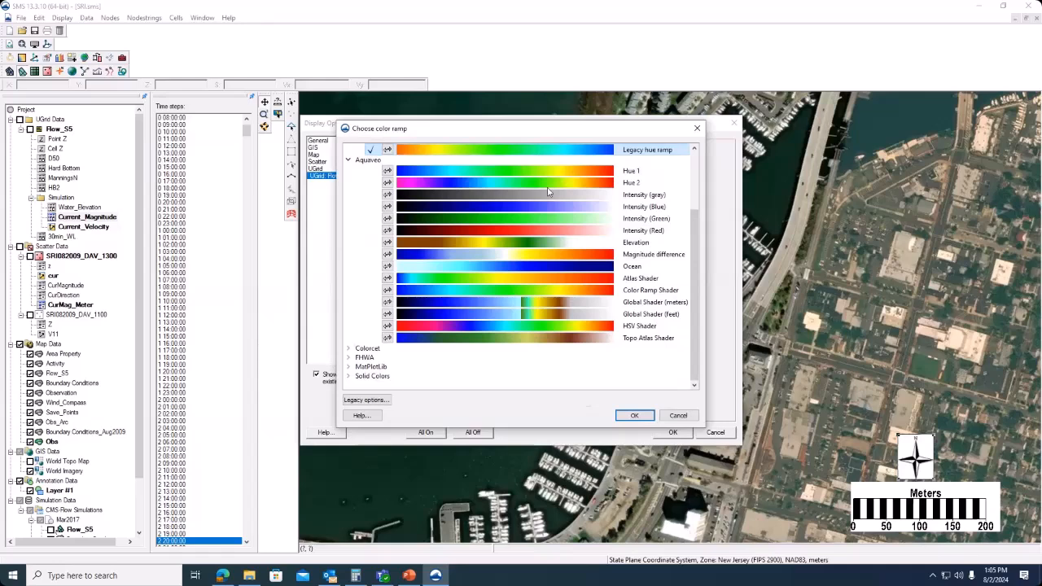
{"action": "left_click", "coordinate": [634, 415]}
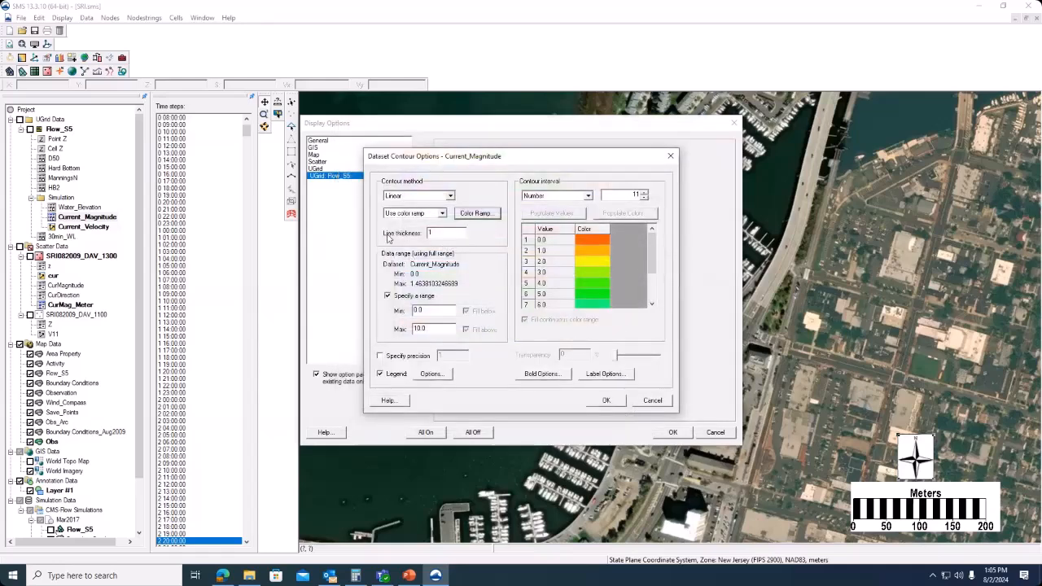
Set the contour line thickness to 2 and the range maximum to 1.5, and enable a specified precision of 1.
{"action": "double_click", "coordinate": [441, 233]}
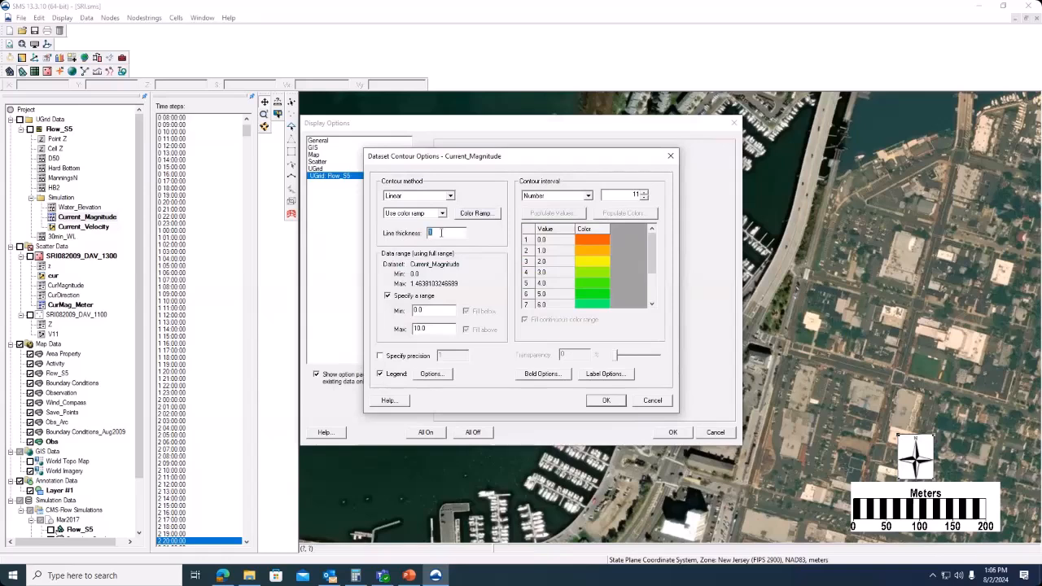
{"action": "type", "text": "2"}
{"action": "left_click_drag", "start_coordinate": [376, 323], "coordinate": [370, 327]}
{"action": "type", "text": "1."}
{"action": "left_click", "coordinate": [380, 356]}
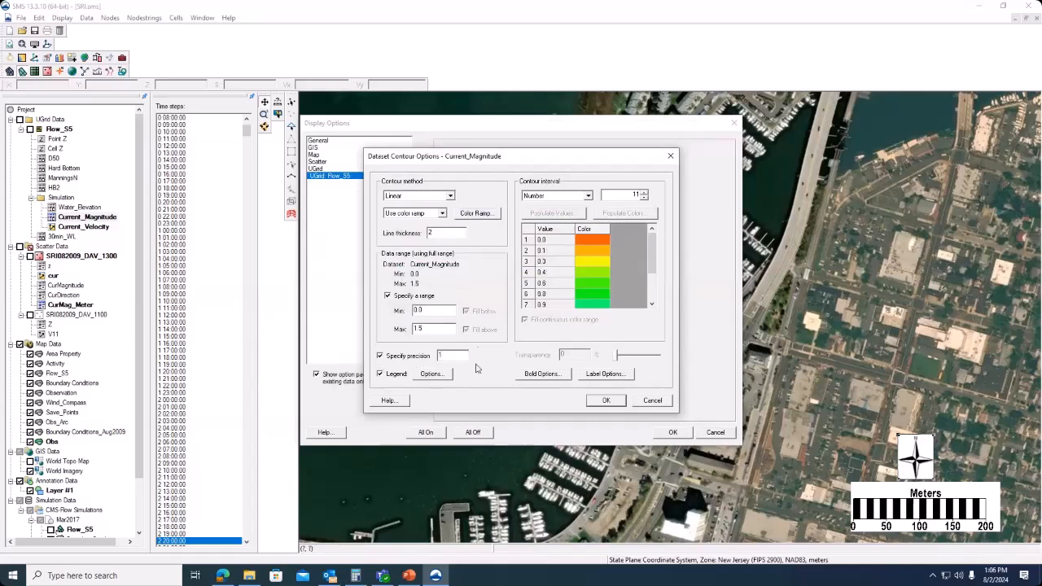
Change the contour legend title to "Current Speed (m/s)".
{"action": "left_click", "coordinate": [432, 374]}
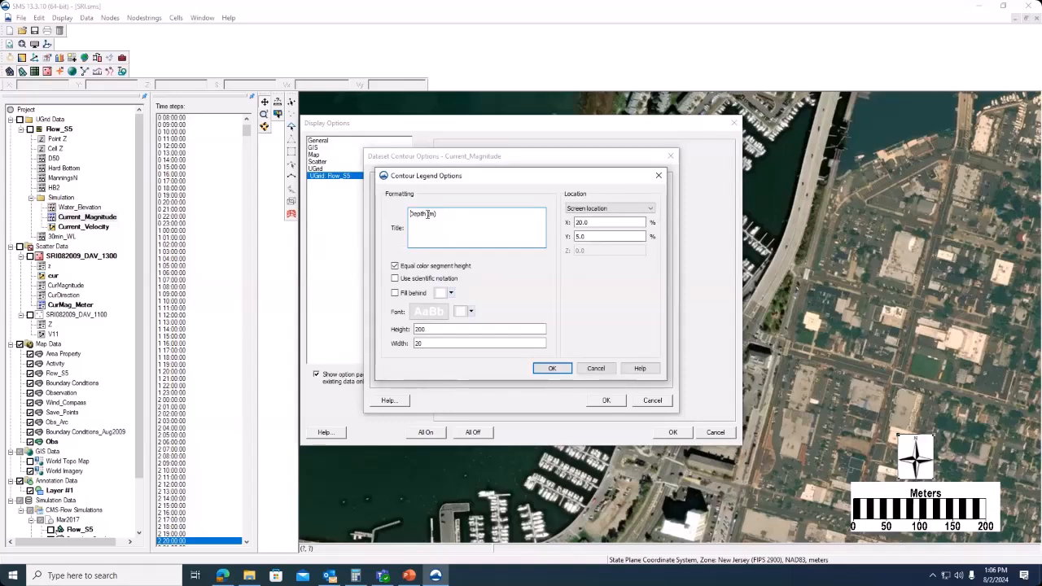
{"action": "double_click", "coordinate": [424, 214]}
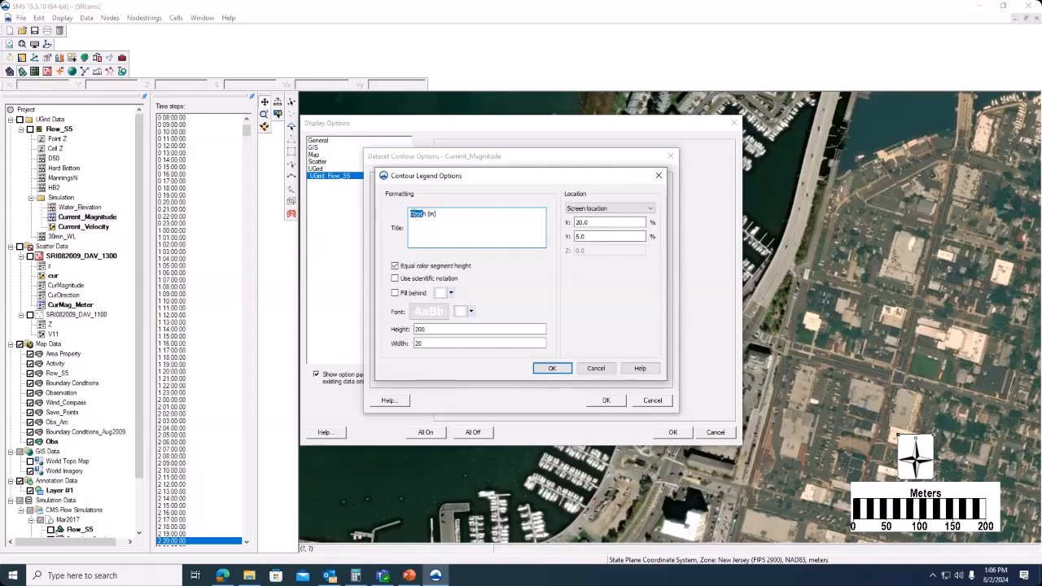
{"action": "left_click", "coordinate": [425, 216]}
{"action": "left_click_drag", "start_coordinate": [426, 213], "coordinate": [407, 213]}
{"action": "type", "text": "Current Speed (m"}
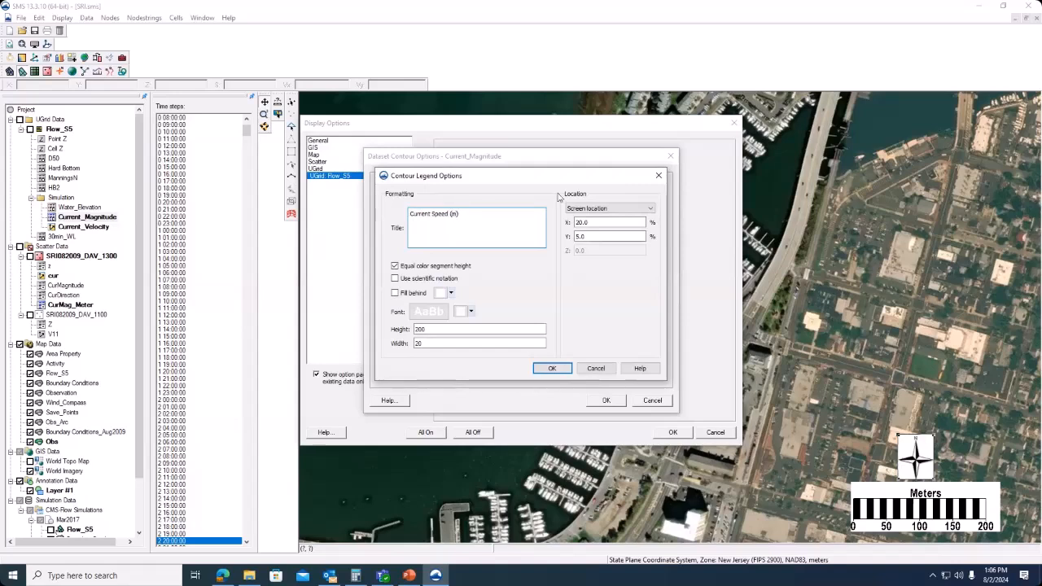
{"action": "type", "text": "/s"}
Check the legend font, keep the legend placed by Screen location, and accept all contour and display settings.
{"action": "left_click", "coordinate": [429, 312]}
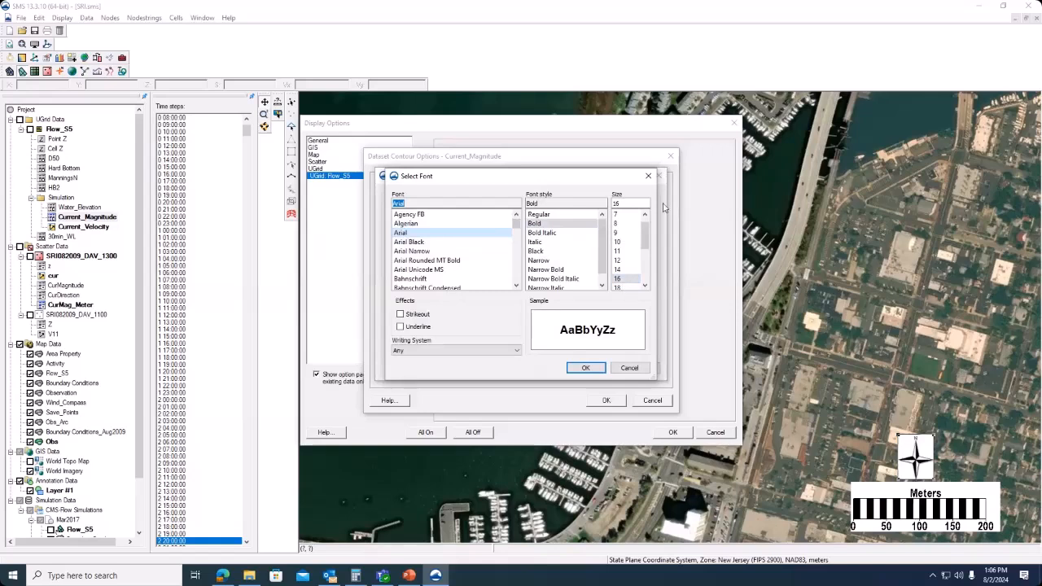
{"action": "left_click", "coordinate": [648, 176]}
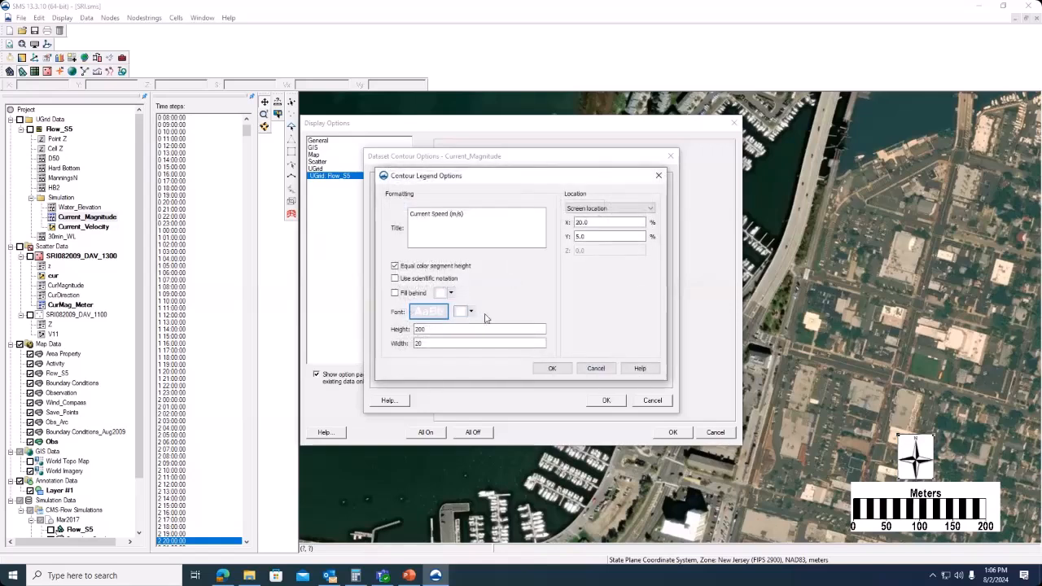
{"action": "left_click", "coordinate": [651, 209]}
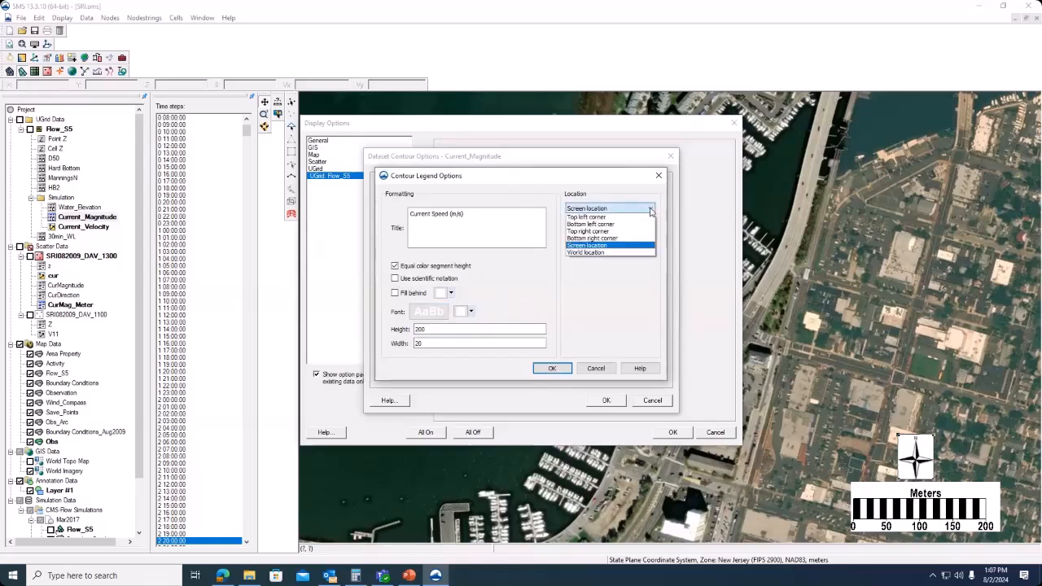
{"action": "left_click", "coordinate": [604, 247]}
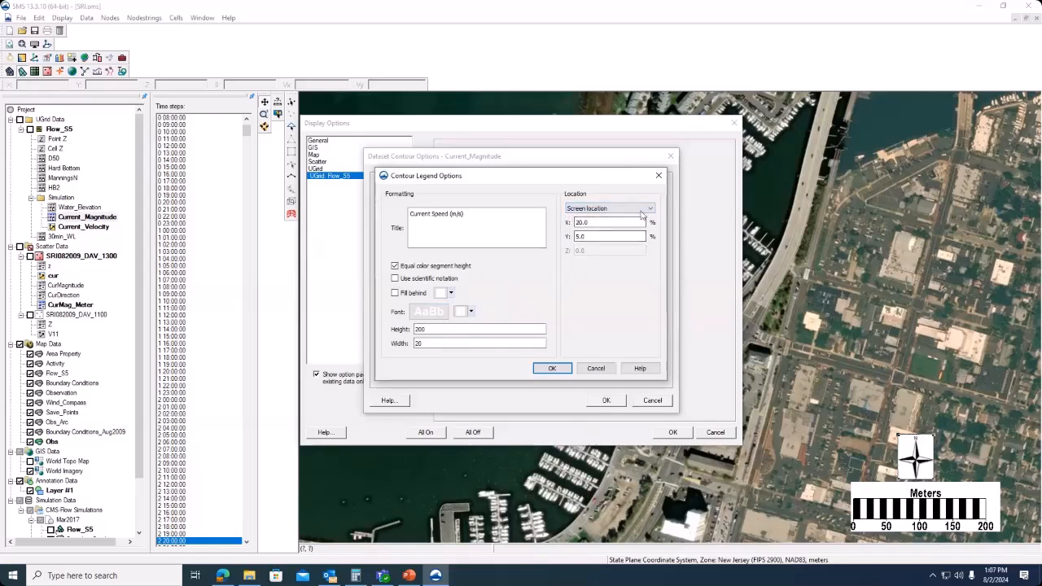
{"action": "left_click", "coordinate": [552, 368]}
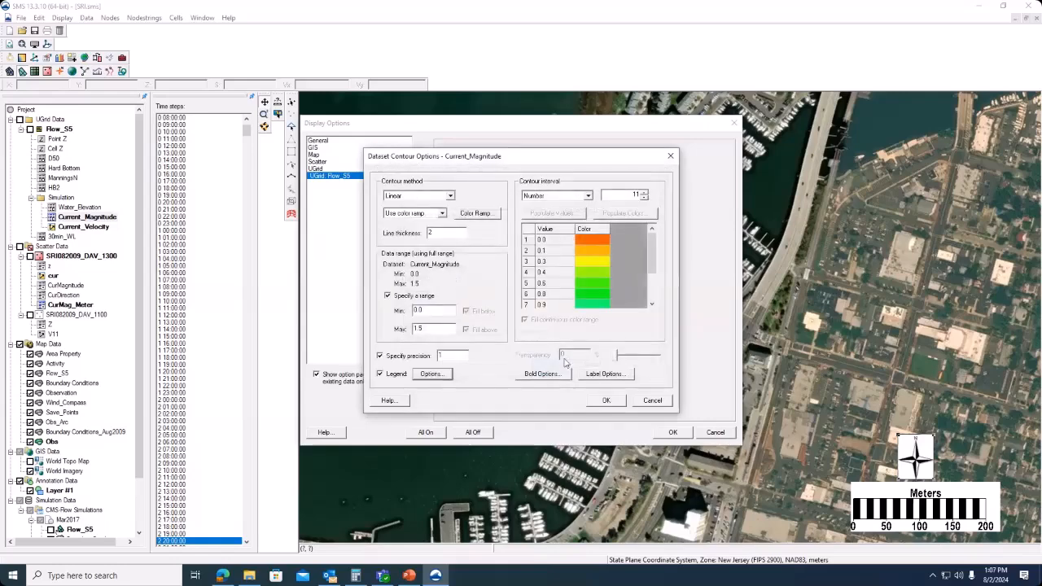
{"action": "left_click", "coordinate": [606, 400]}
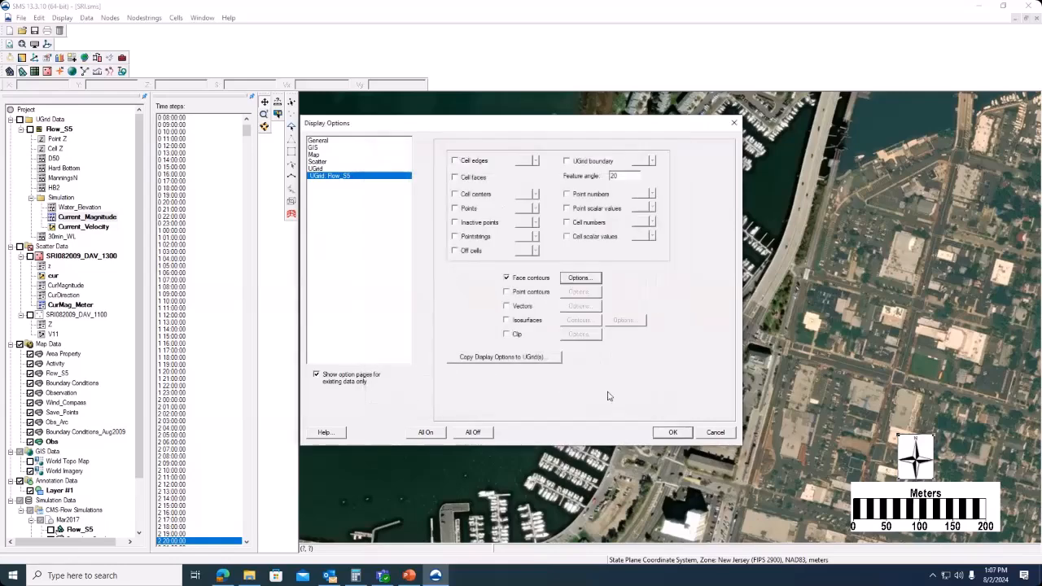
{"action": "left_click", "coordinate": [675, 432]}
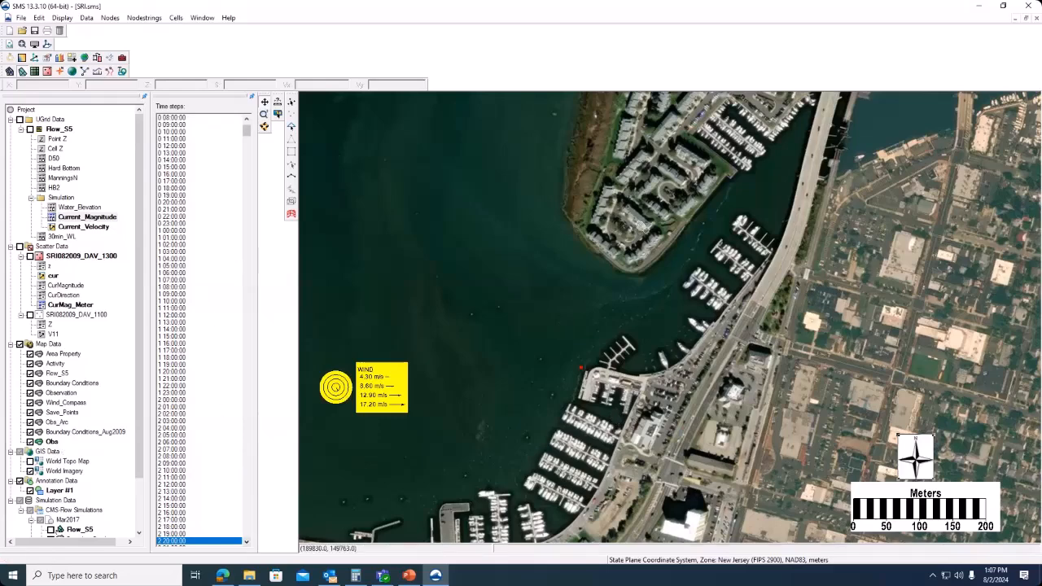
Turn on the Flow_S5 grid so its current magnitude contours are drawn over a wider area of the inlet.
{"action": "scroll", "coordinate": [612, 289], "scroll_direction": "down", "scroll_amount": 2}
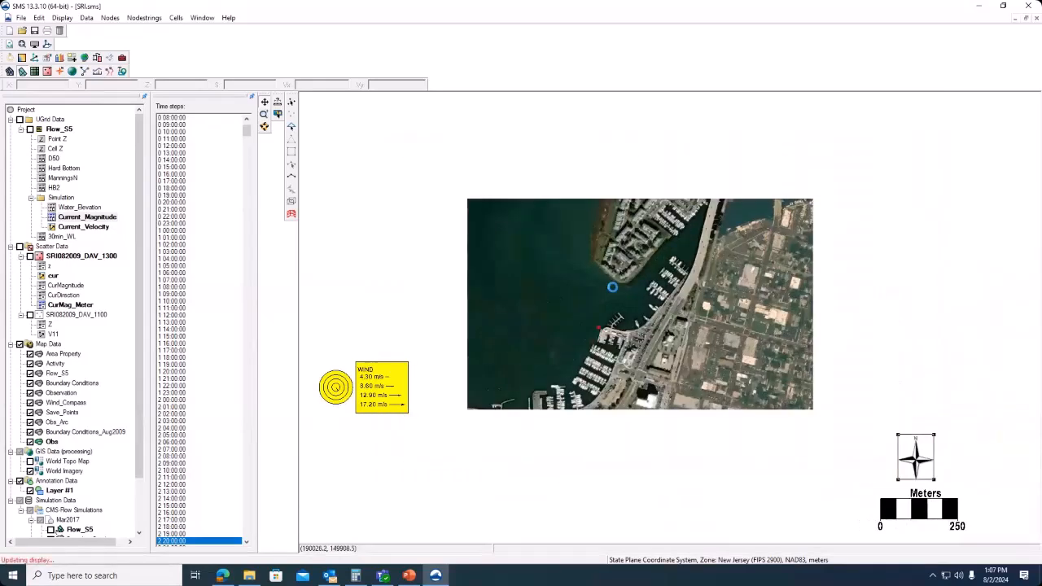
{"action": "scroll", "coordinate": [613, 286], "scroll_direction": "down", "scroll_amount": 1}
{"action": "scroll", "coordinate": [612, 287], "scroll_direction": "down", "scroll_amount": 1}
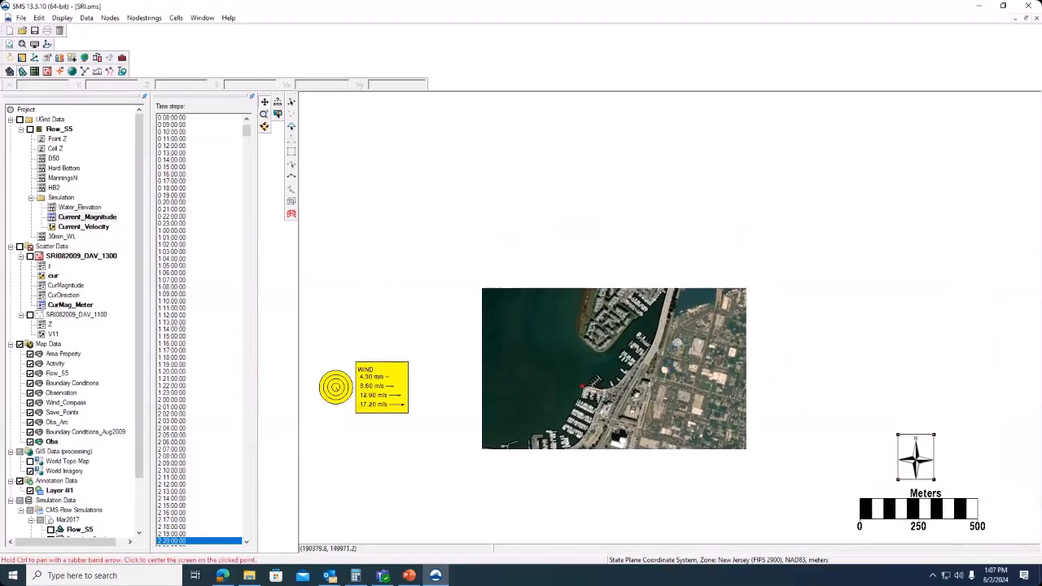
{"action": "scroll", "coordinate": [676, 290], "scroll_direction": "down", "scroll_amount": 1}
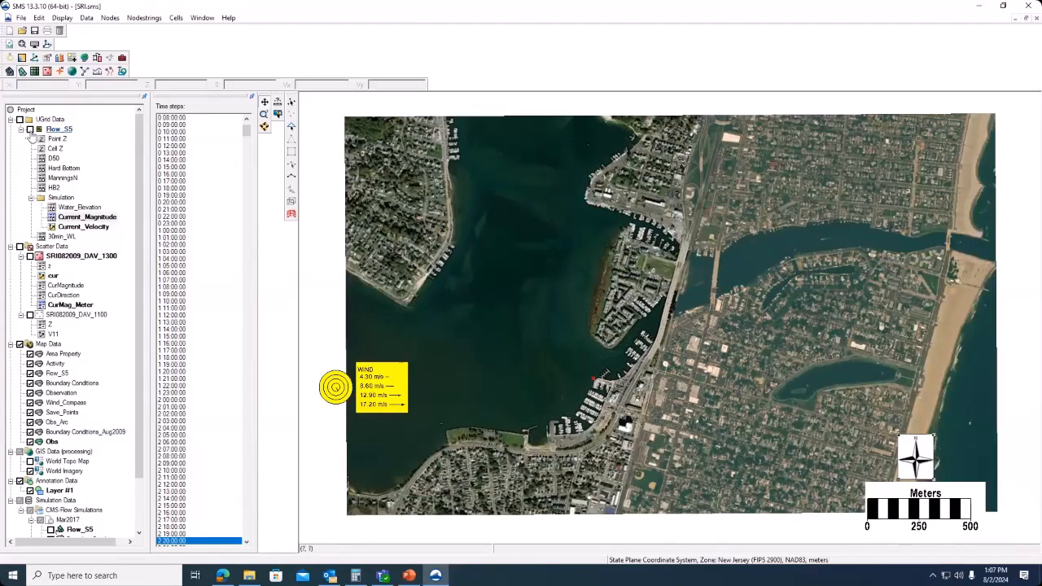
{"action": "left_click", "coordinate": [30, 129]}
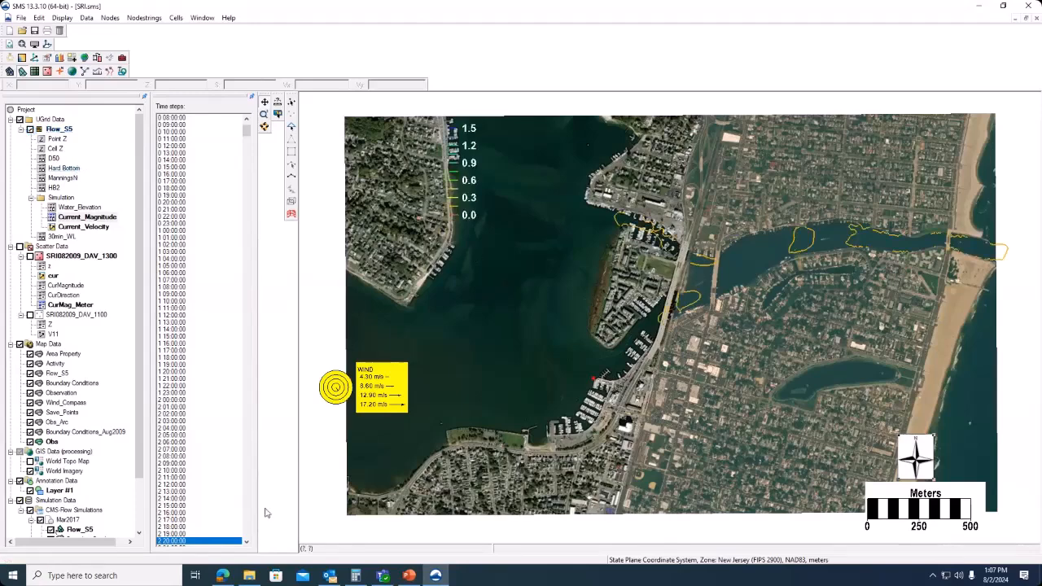
Display the current magnitude contours at time step 19 13:00:00.
{"action": "left_click_drag", "start_coordinate": [246, 491], "coordinate": [245, 489]}
{"action": "left_click", "coordinate": [245, 150]}
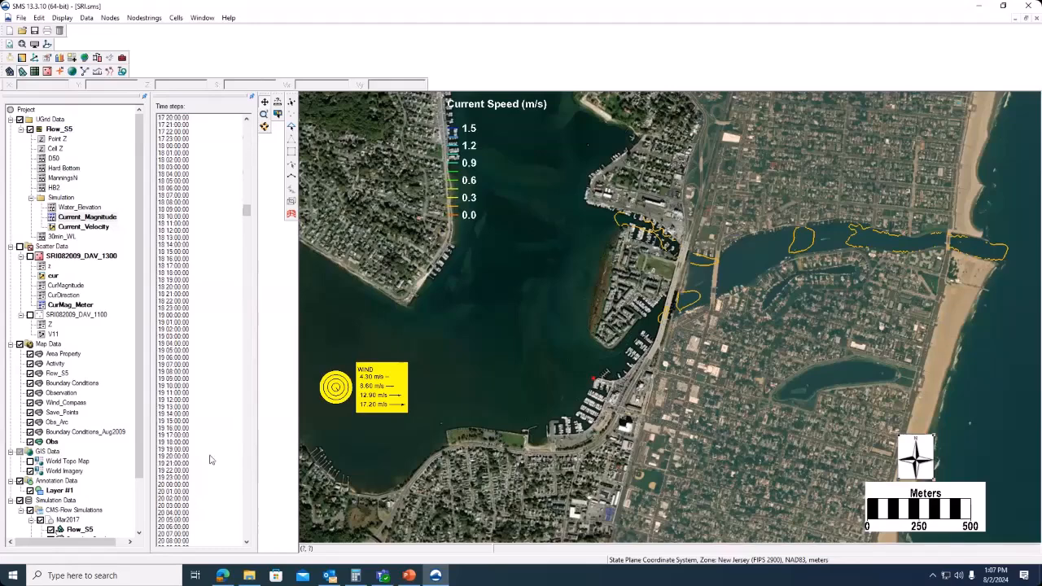
{"action": "left_click", "coordinate": [248, 513]}
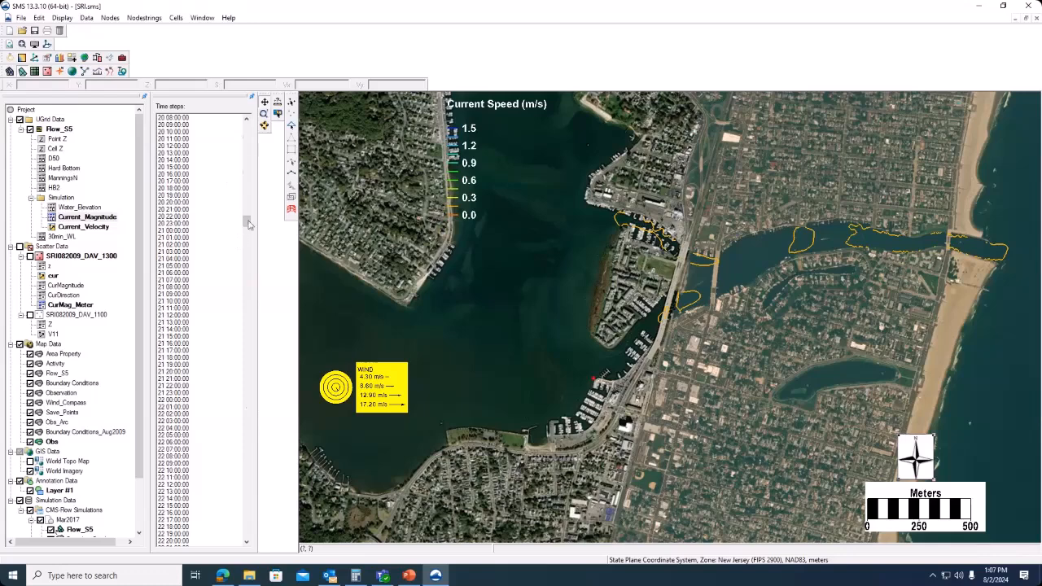
{"action": "scroll", "coordinate": [216, 342], "scroll_direction": "up", "scroll_amount": 15}
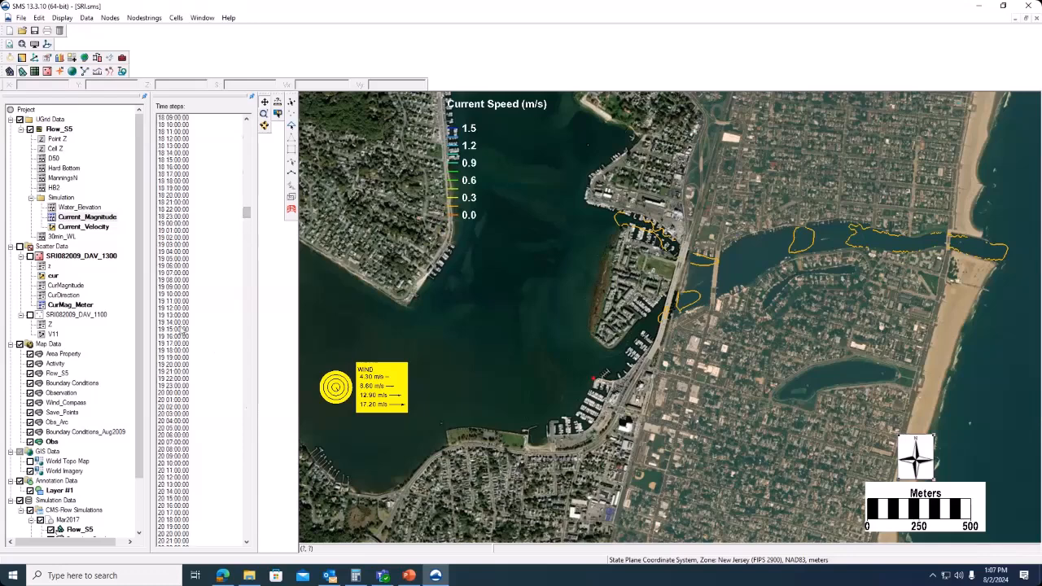
{"action": "left_click", "coordinate": [184, 317]}
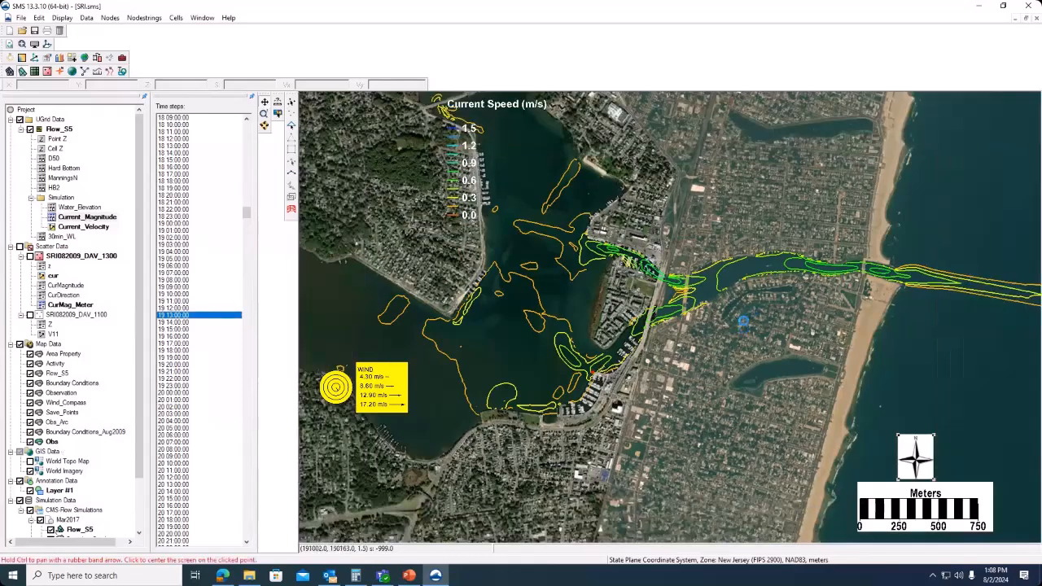
Change the time settings so the time steps are displayed as Absolute Date/Time.
{"action": "scroll", "coordinate": [732, 332], "scroll_direction": "down", "scroll_amount": 1}
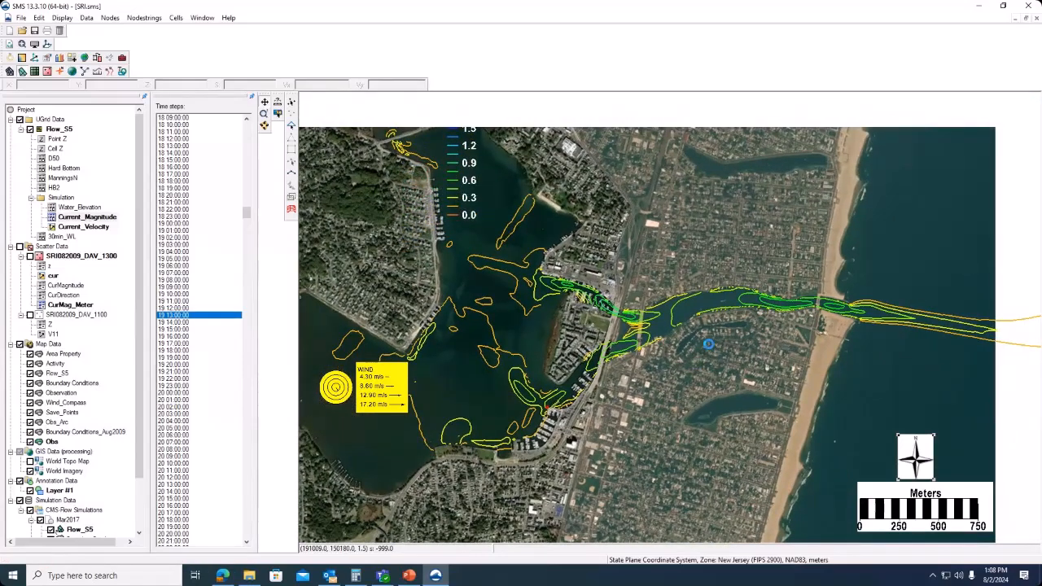
{"action": "scroll", "coordinate": [706, 343], "scroll_direction": "down", "scroll_amount": 1}
{"action": "scroll", "coordinate": [706, 336], "scroll_direction": "down", "scroll_amount": 1}
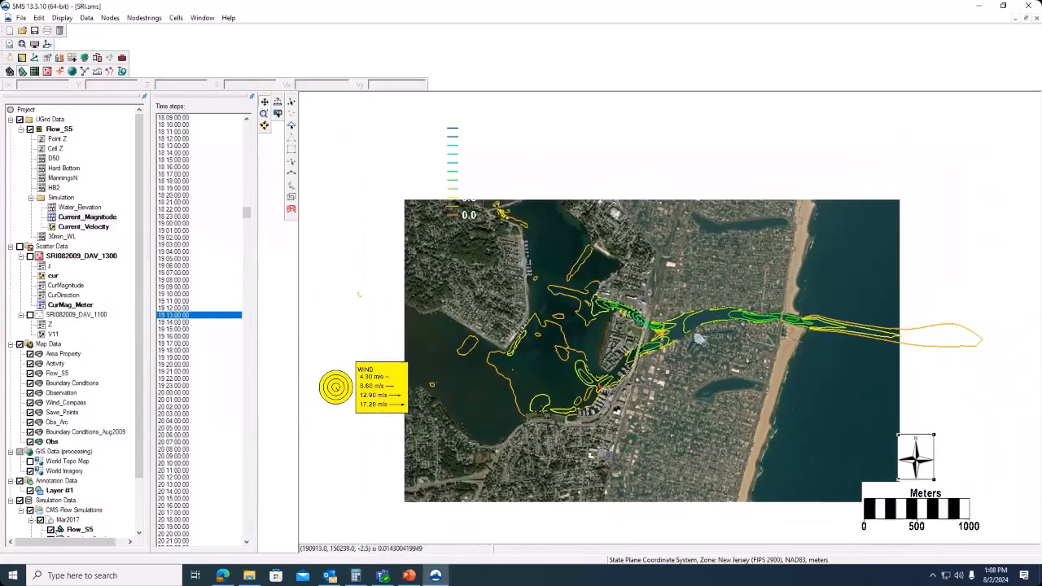
{"action": "scroll", "coordinate": [706, 332], "scroll_direction": "right", "scroll_amount": 1}
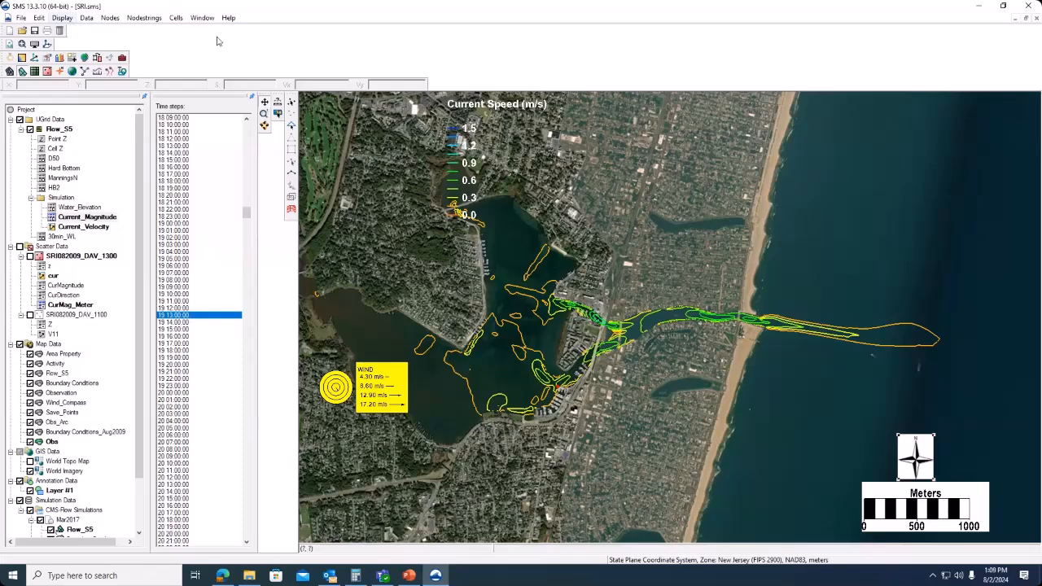
{"action": "right_click", "coordinate": [220, 105]}
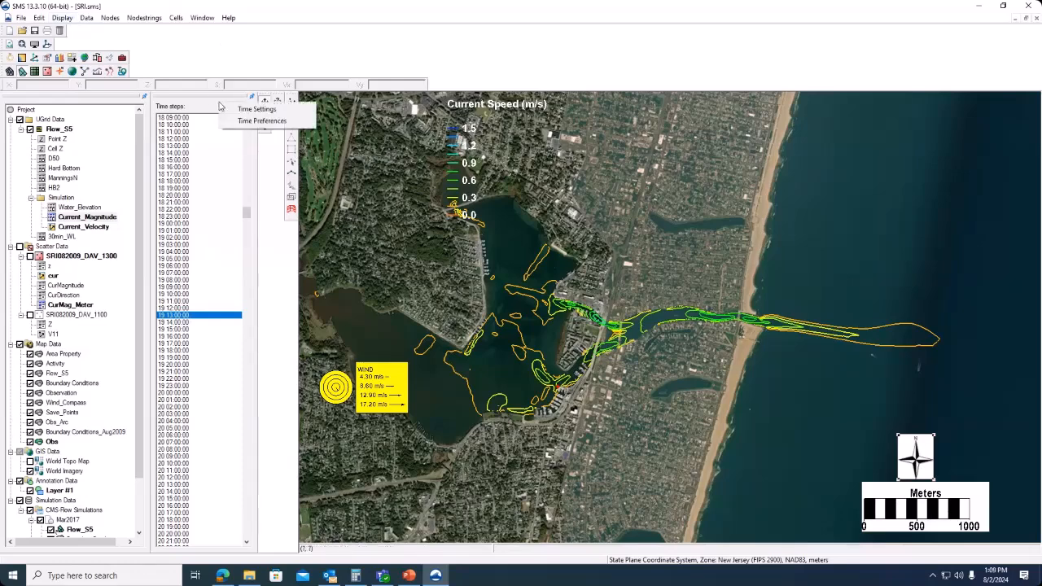
{"action": "left_click", "coordinate": [265, 111]}
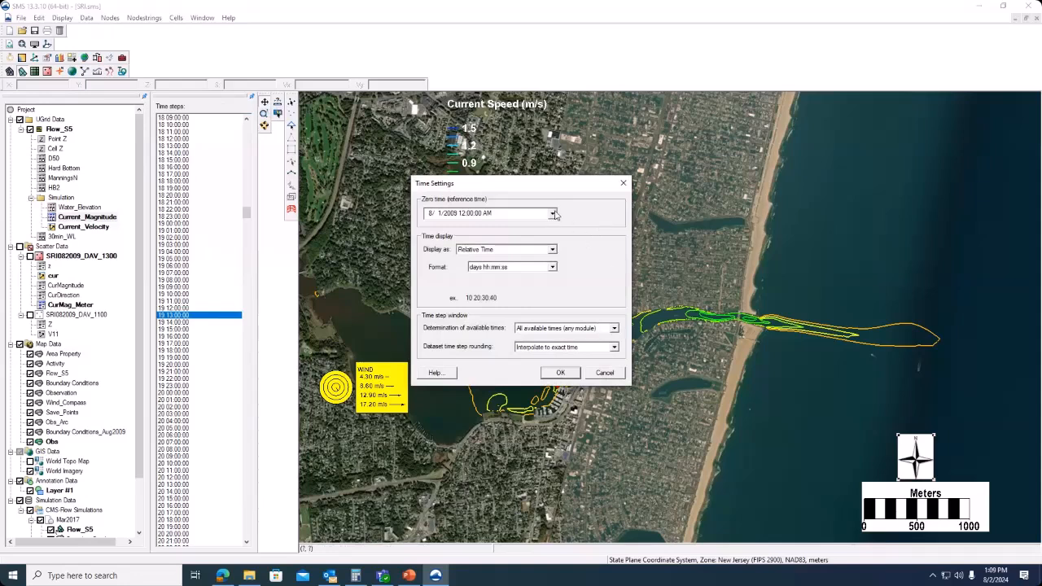
{"action": "left_click", "coordinate": [552, 250]}
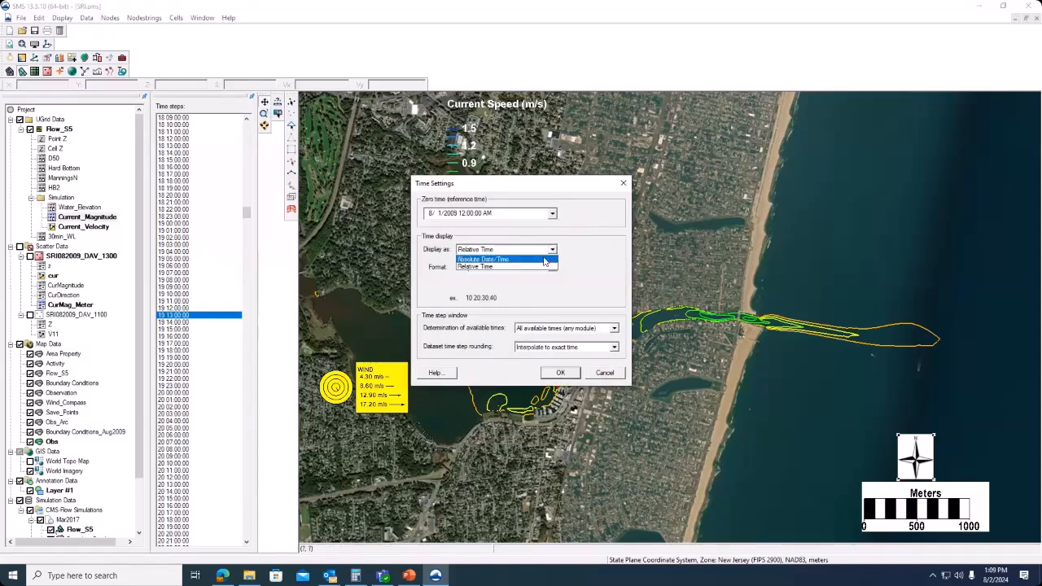
{"action": "left_click", "coordinate": [544, 261]}
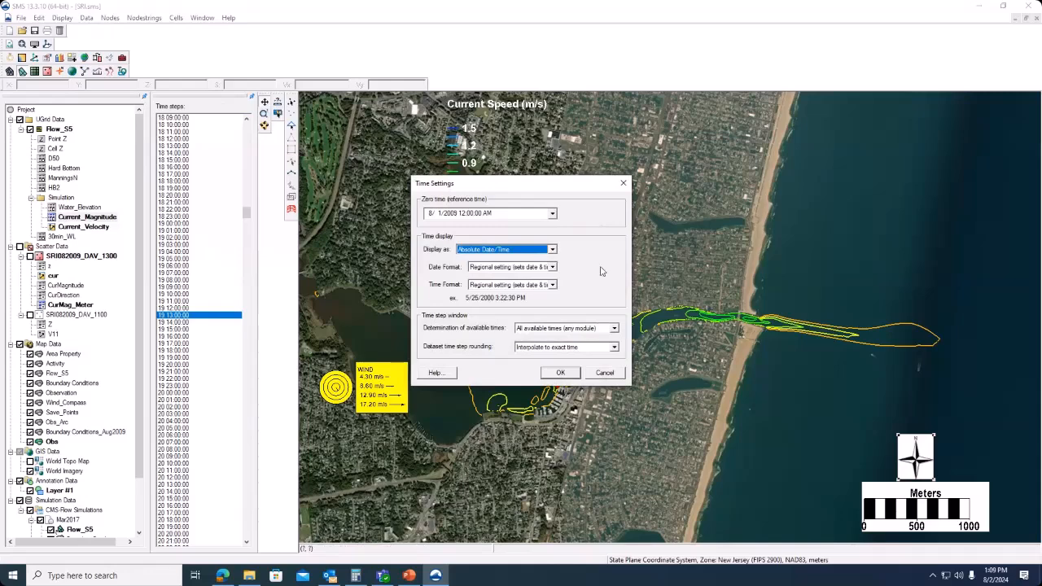
{"action": "left_click", "coordinate": [561, 374]}
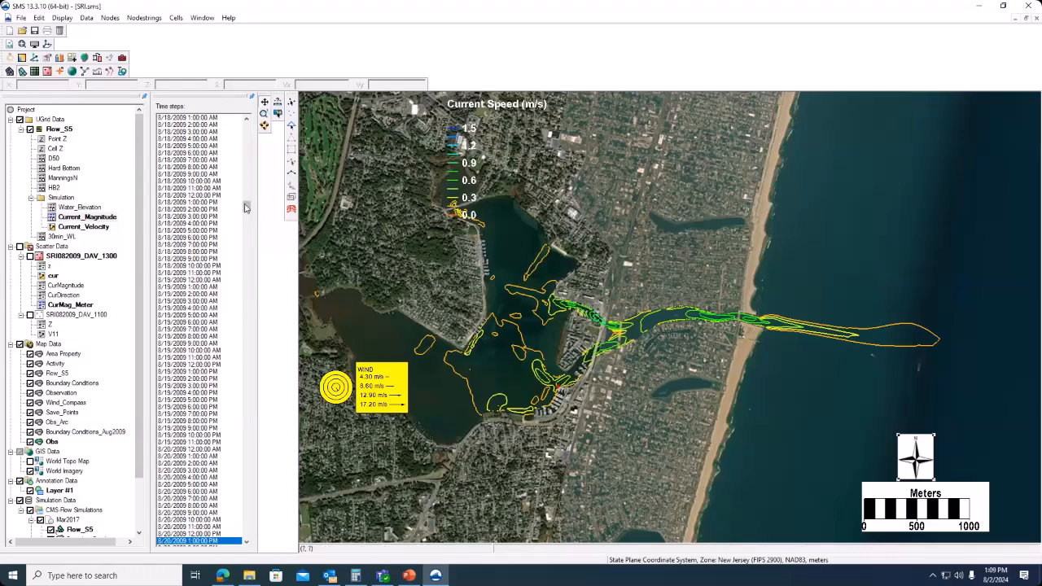
Locate and select the 8/20/2009 1:00:00 PM time step.
{"action": "mouse_move", "coordinate": [247, 208]}
{"action": "left_mouse_down"}
{"action": "mouse_move", "coordinate": [253, 122]}
{"action": "mouse_move", "coordinate": [247, 210]}
{"action": "left_mouse_up"}
{"action": "left_click", "coordinate": [192, 407]}
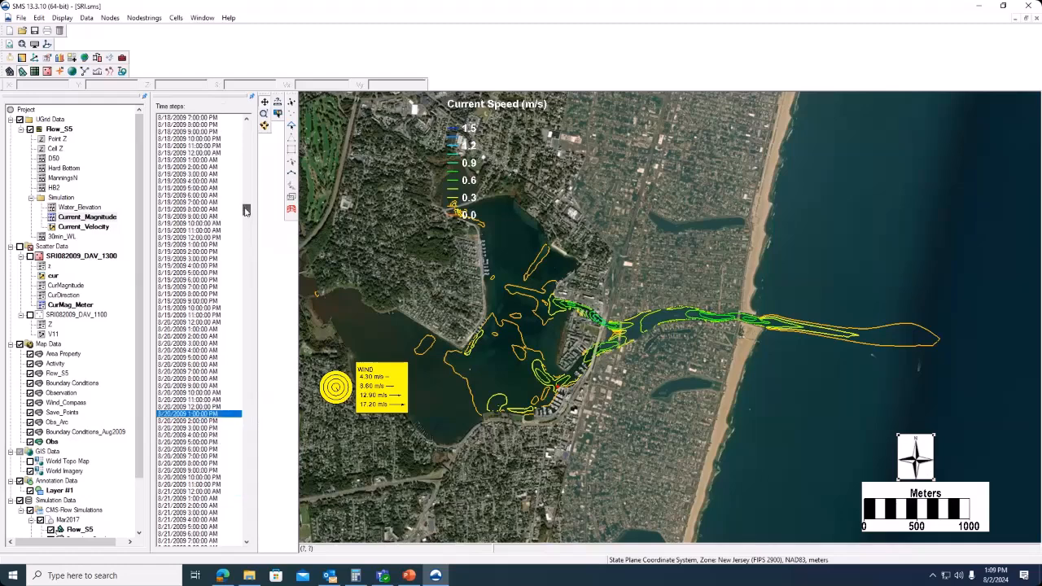
{"action": "left_click", "coordinate": [189, 358]}
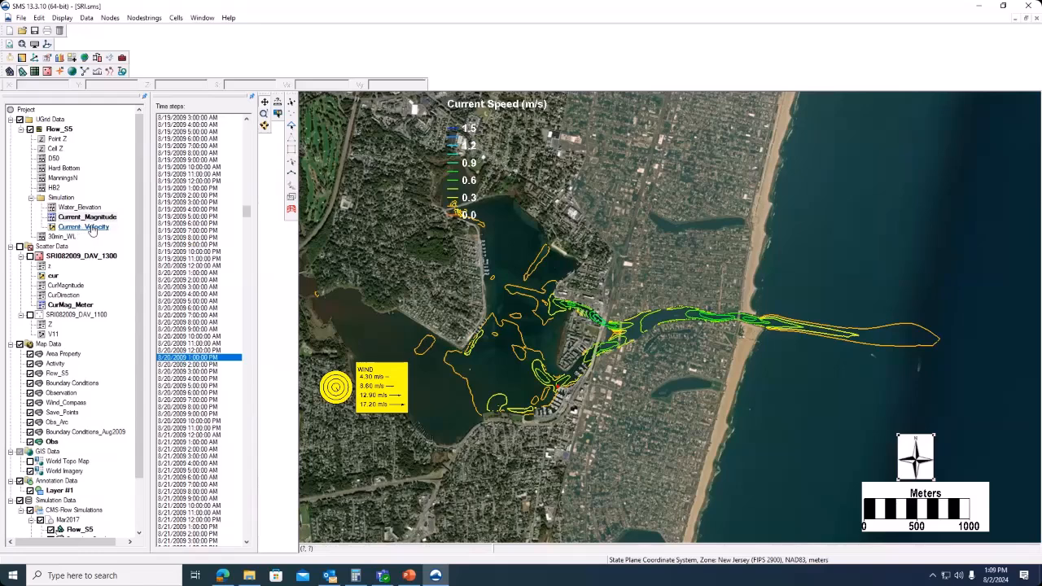
Select the Current_Velocity dataset and enable vectors in the display options of the Flow_S5 grid.
{"action": "left_click", "coordinate": [91, 228]}
{"action": "left_click", "coordinate": [62, 17]}
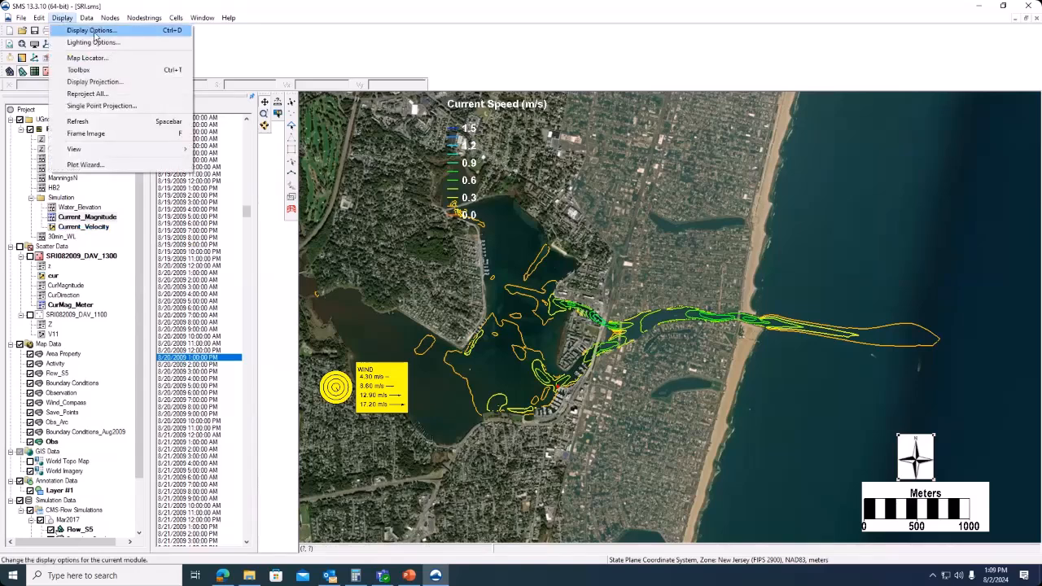
{"action": "left_click", "coordinate": [91, 30]}
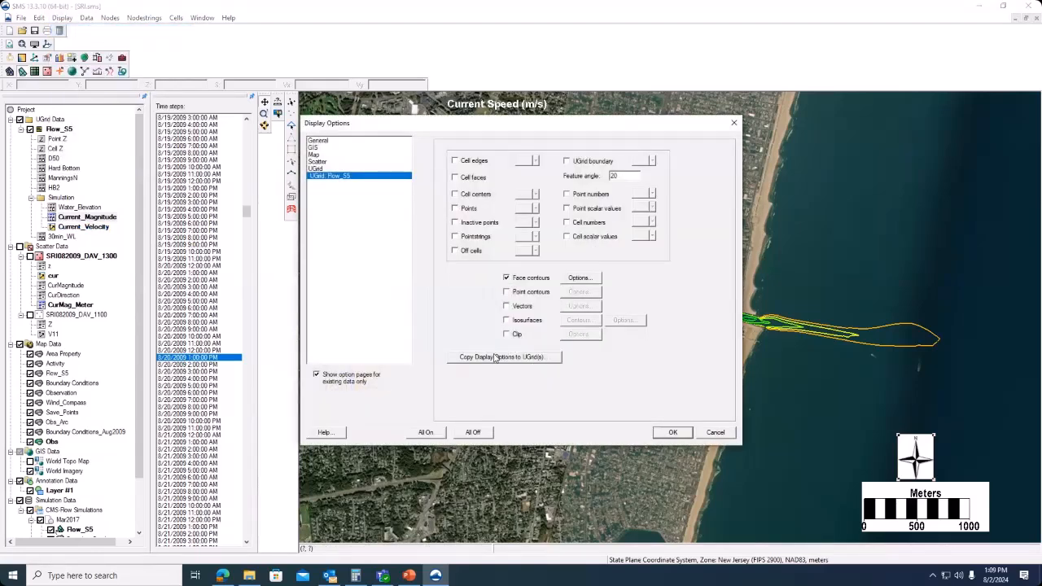
{"action": "left_click", "coordinate": [506, 306]}
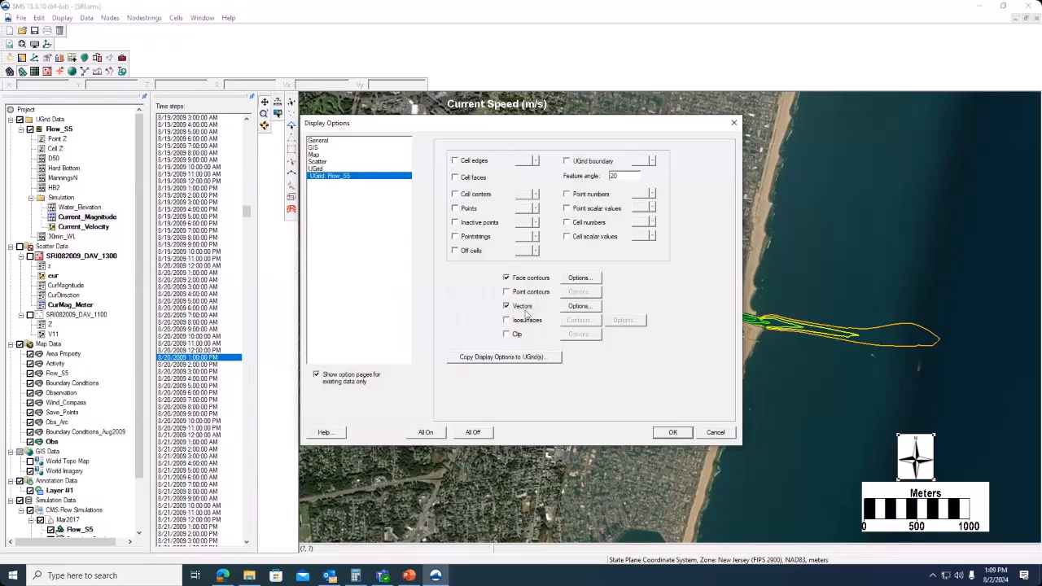
In the vector display options, keep the arrows placed on a grid.
{"action": "left_click", "coordinate": [583, 308]}
{"action": "left_click", "coordinate": [585, 308]}
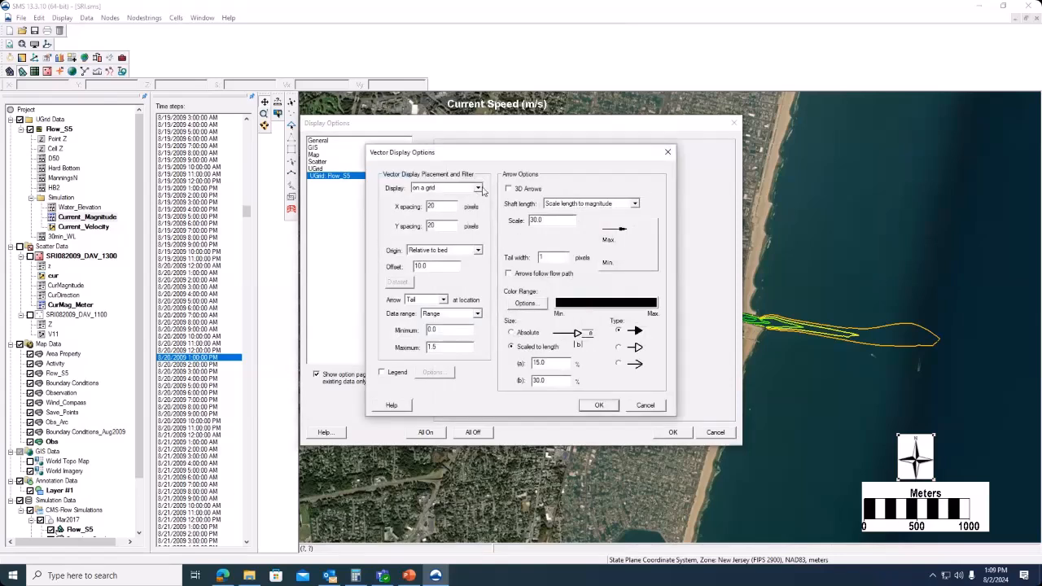
{"action": "left_click", "coordinate": [478, 189]}
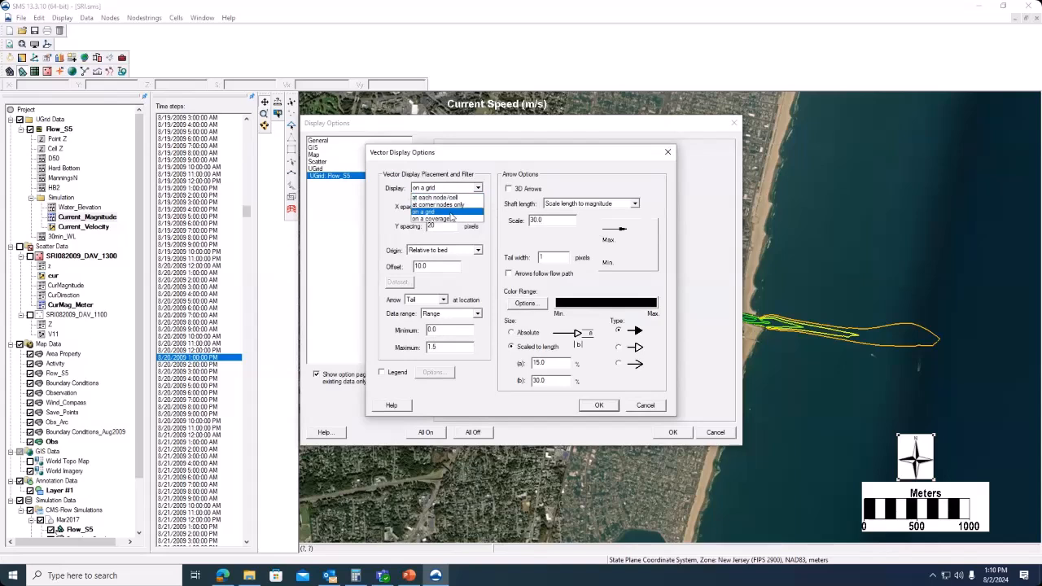
{"action": "left_click", "coordinate": [451, 212]}
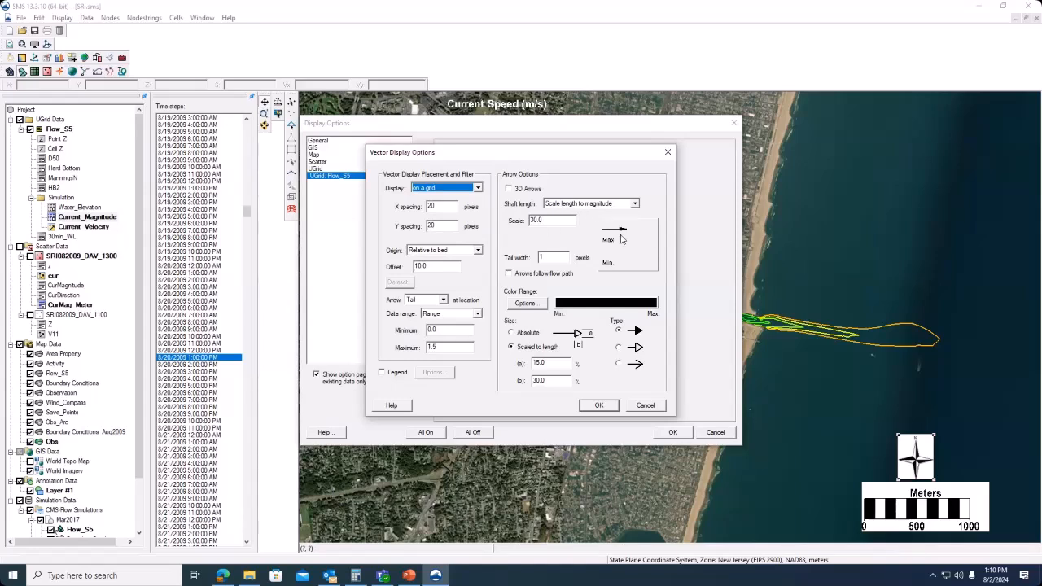
Change the vector arrows' color range to the solid White ramp and apply the display settings.
{"action": "left_click", "coordinate": [605, 305]}
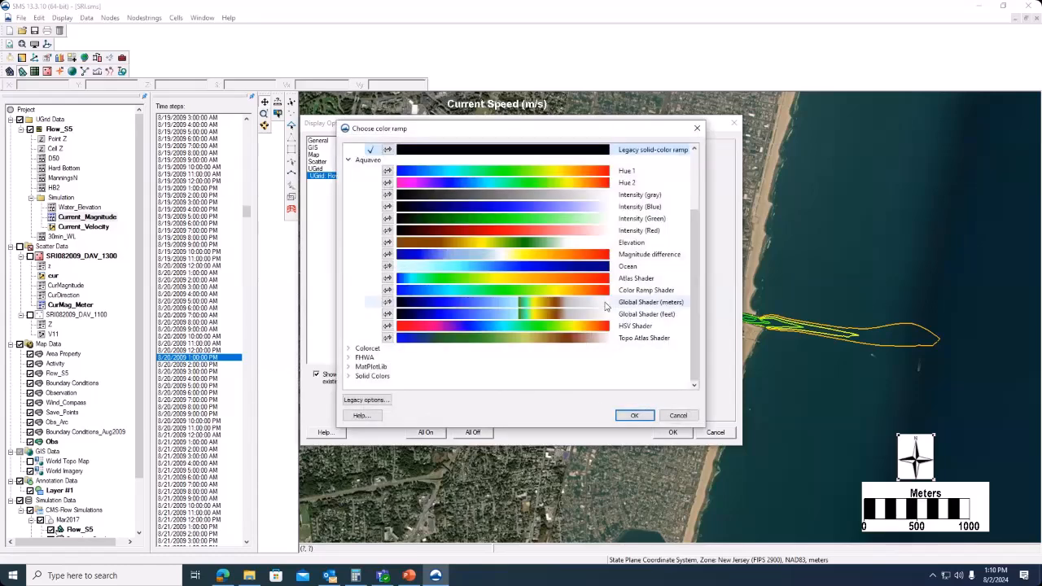
{"action": "left_click", "coordinate": [683, 417]}
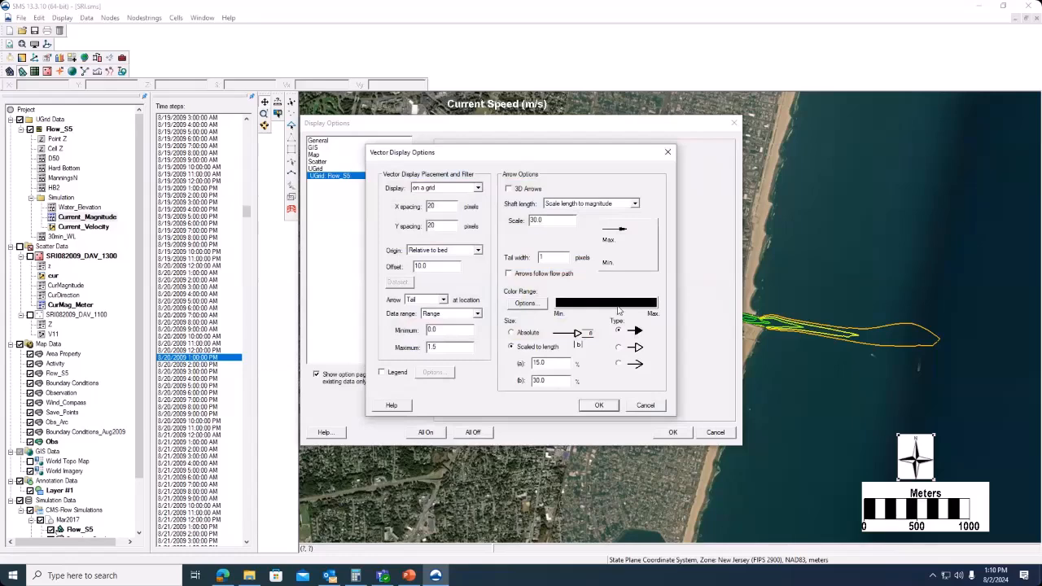
{"action": "left_click", "coordinate": [618, 310]}
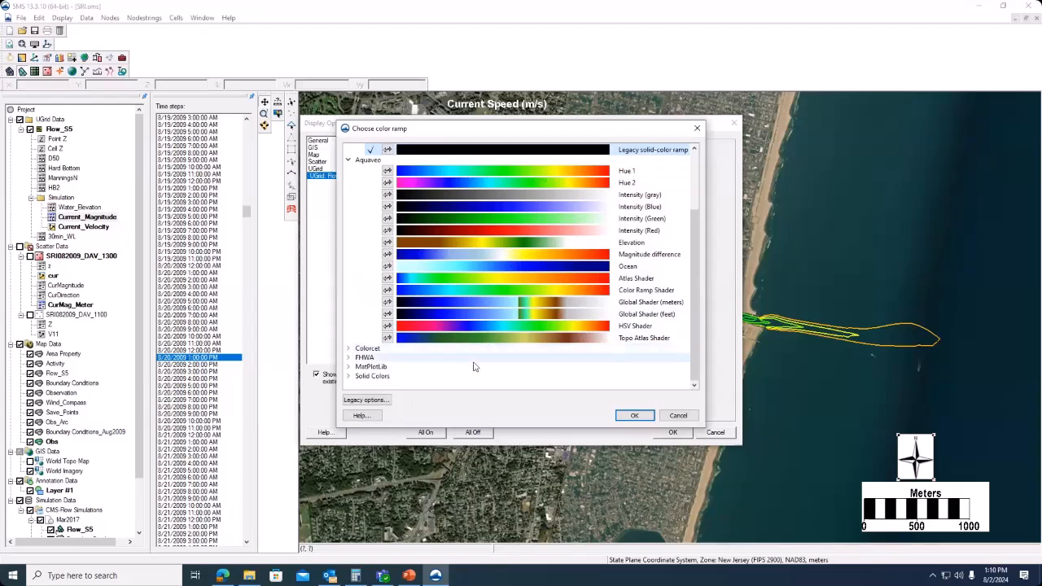
{"action": "left_click", "coordinate": [350, 377]}
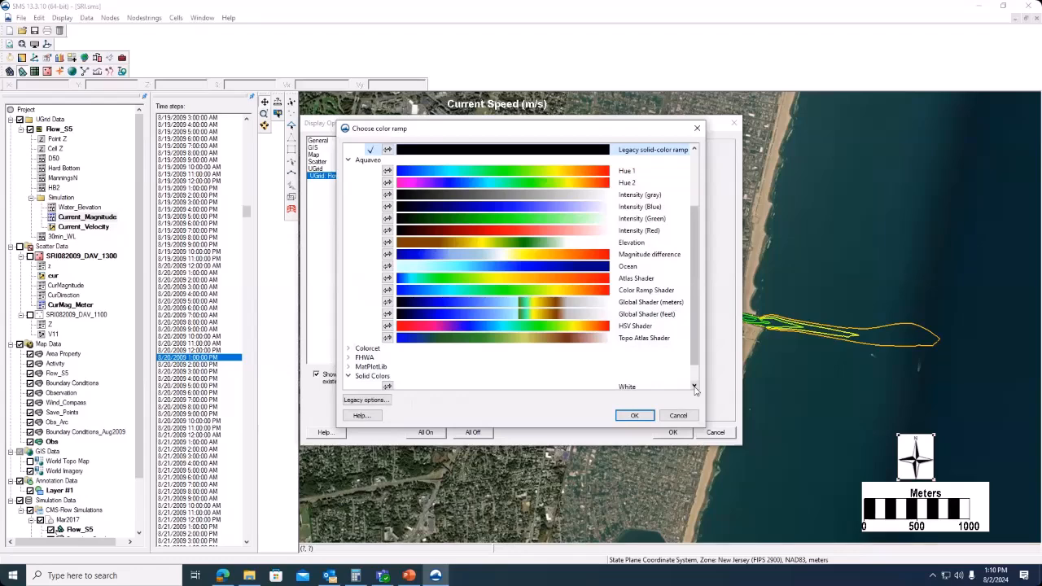
{"action": "left_click", "coordinate": [695, 388]}
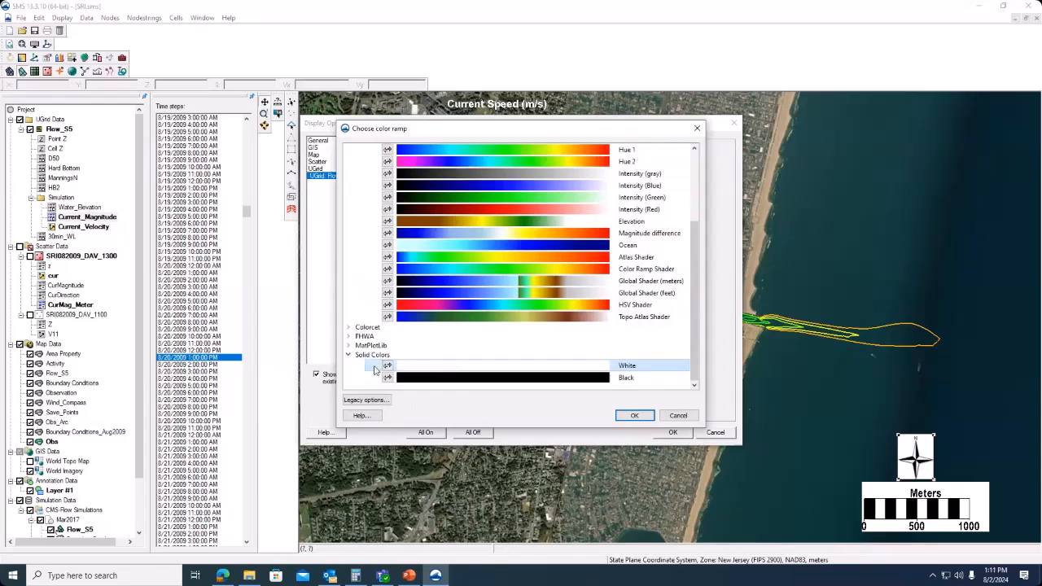
{"action": "left_click", "coordinate": [635, 416]}
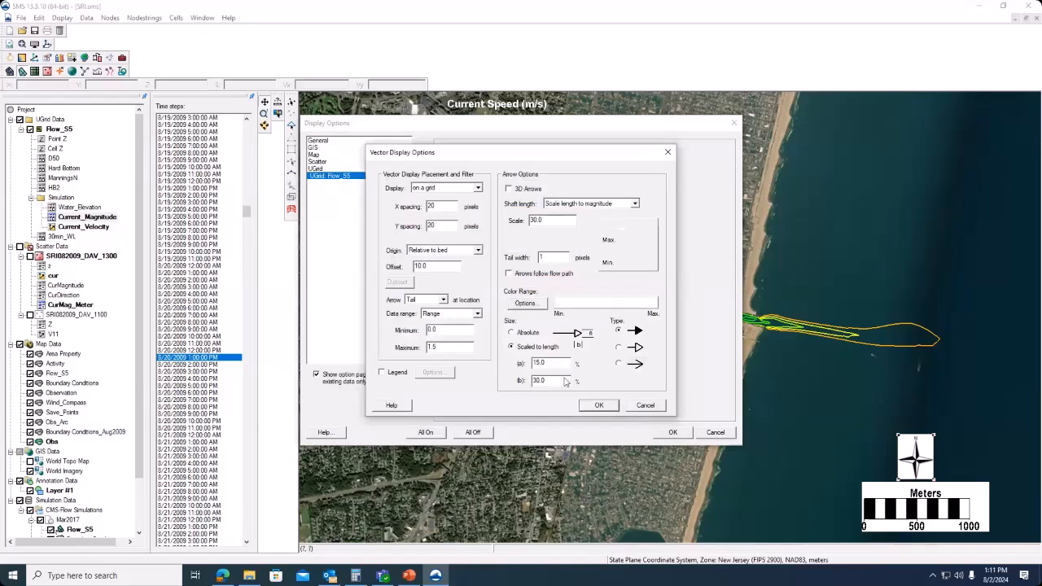
{"action": "left_click", "coordinate": [598, 407]}
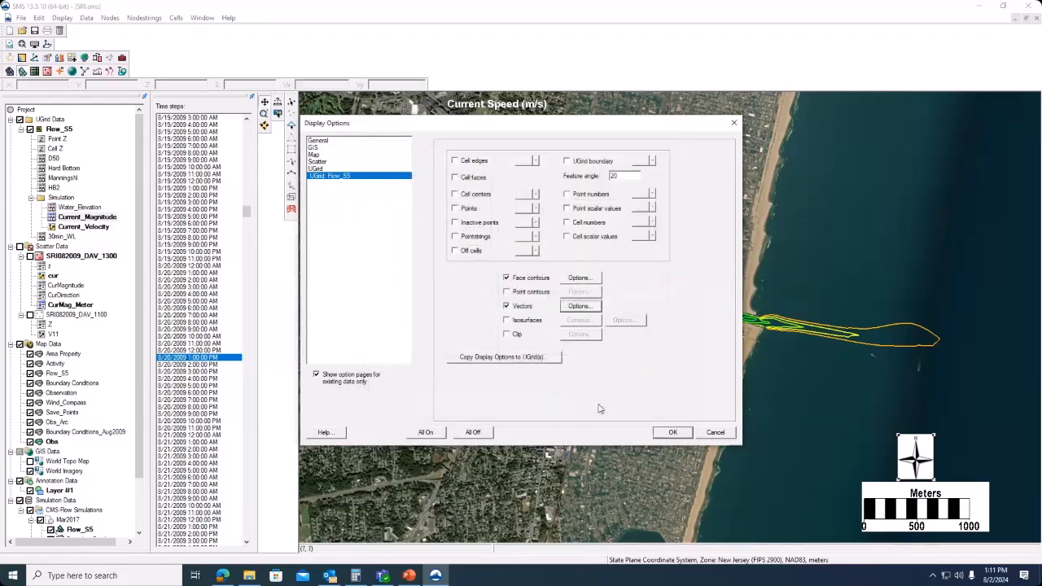
{"action": "left_click", "coordinate": [673, 433]}
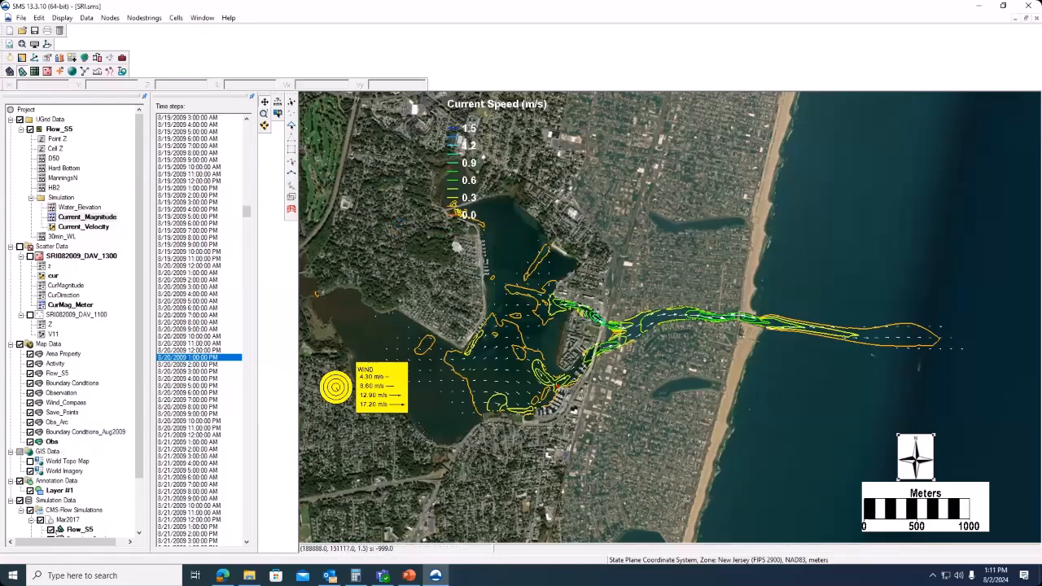
Turn on the legend for the Flow_S5 current velocity vectors.
{"action": "left_click", "coordinate": [63, 18]}
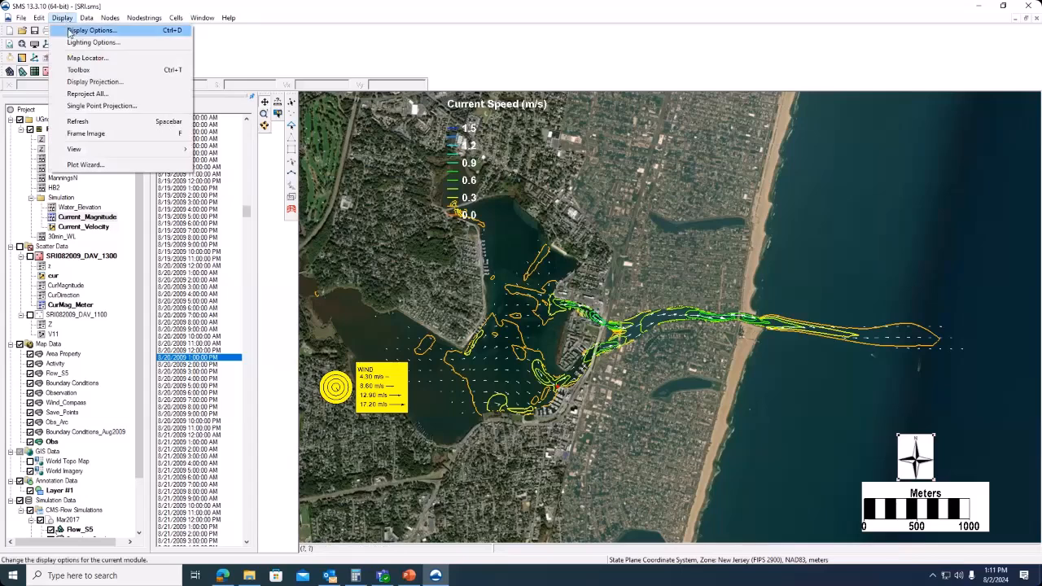
{"action": "left_click", "coordinate": [70, 31]}
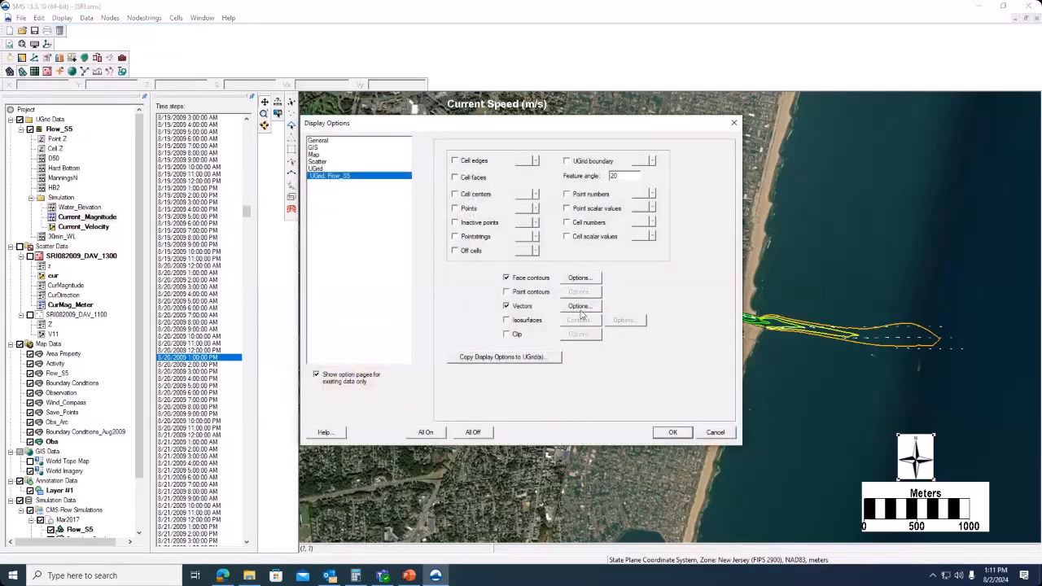
{"action": "left_click", "coordinate": [579, 307]}
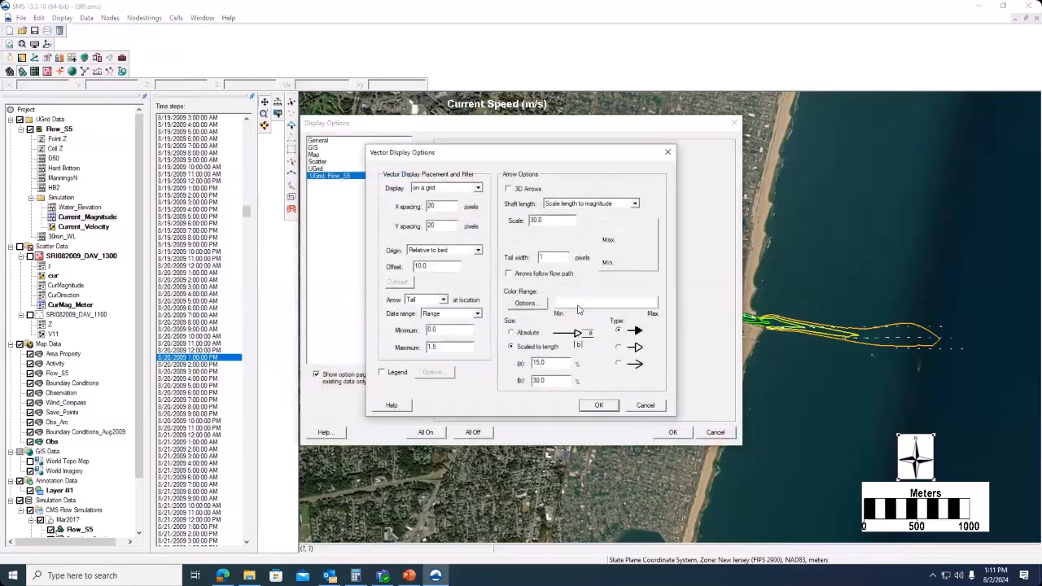
{"action": "left_click", "coordinate": [383, 373]}
Clear the DEFAULT units text from the vector legend and apply the vector and display settings.
{"action": "left_click", "coordinate": [434, 373]}
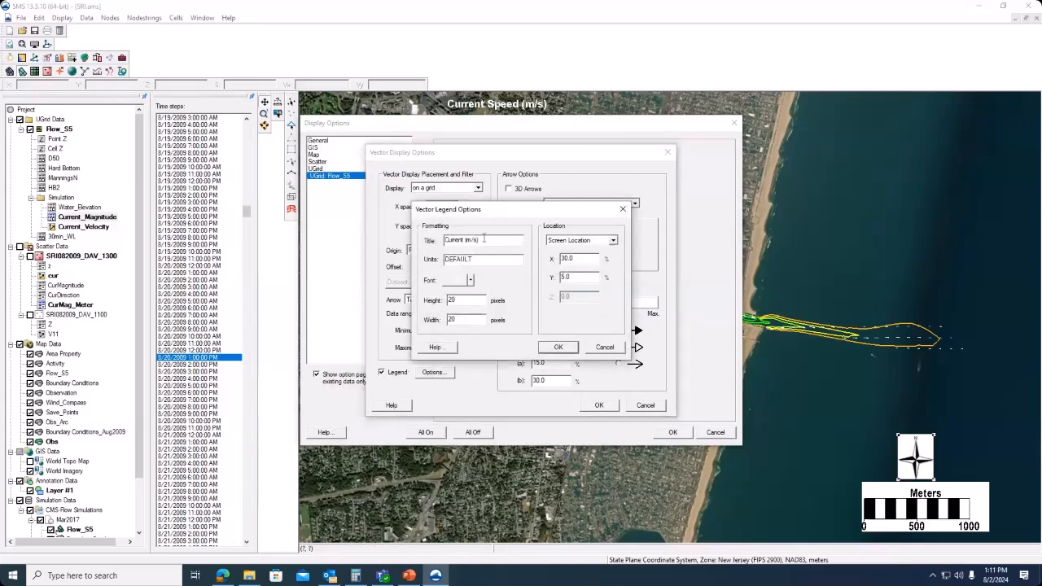
{"action": "left_click_drag", "start_coordinate": [470, 259], "coordinate": [432, 258]}
{"action": "key", "text": "BackSpace"}
{"action": "left_click", "coordinate": [567, 350]}
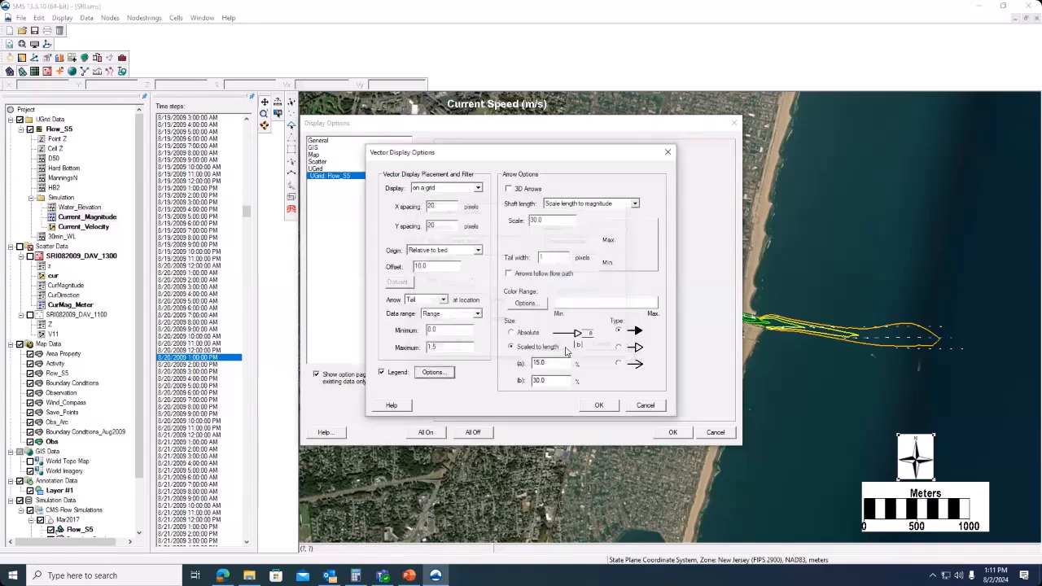
{"action": "left_click", "coordinate": [604, 409]}
{"action": "left_click", "coordinate": [674, 432]}
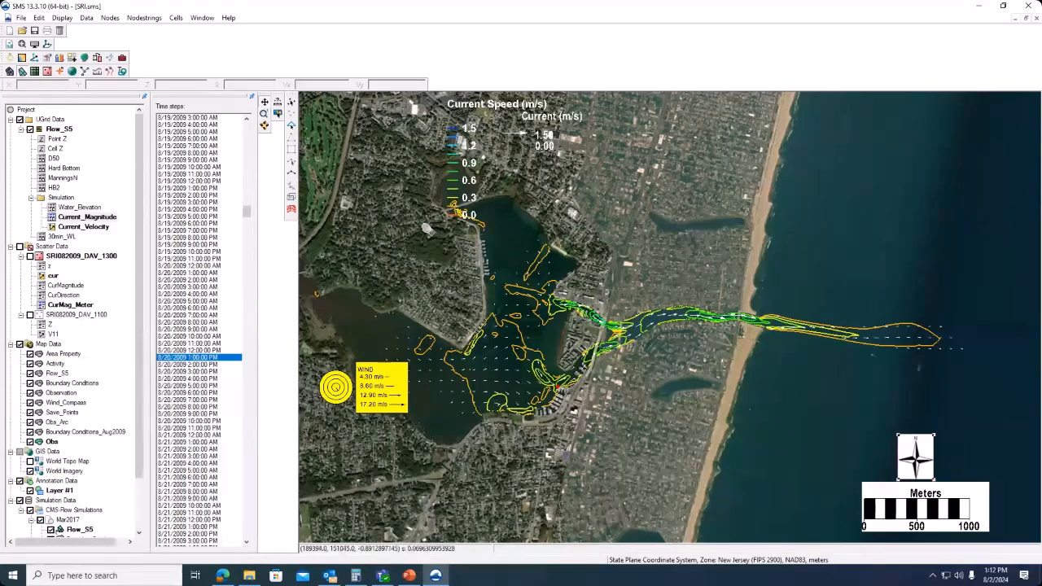
Move the Current (m/s) vector legend directly below the Current Speed contour legend through its screen location and apply the display settings.
{"action": "left_click", "coordinate": [63, 18]}
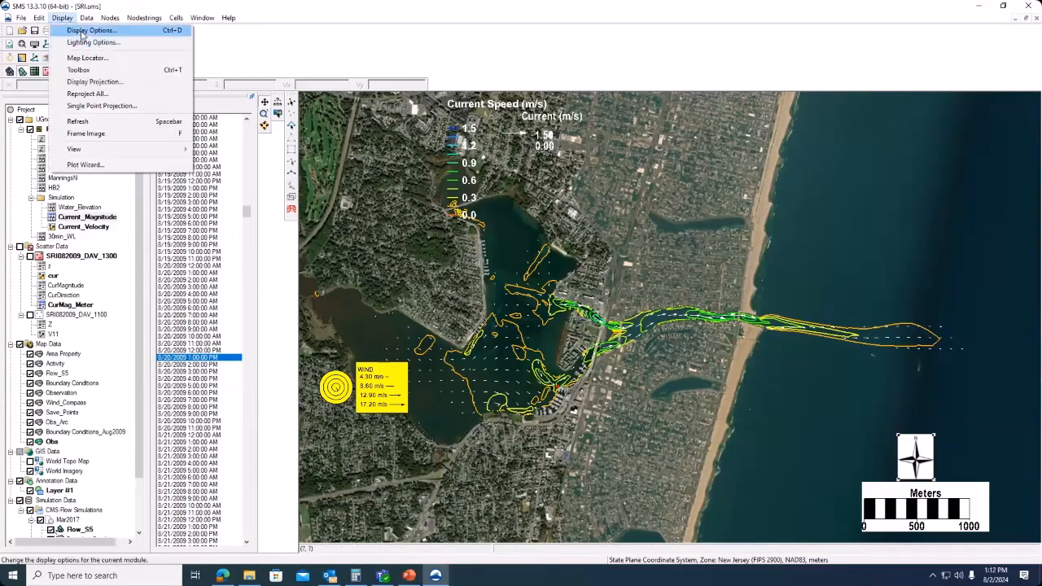
{"action": "left_click", "coordinate": [82, 33]}
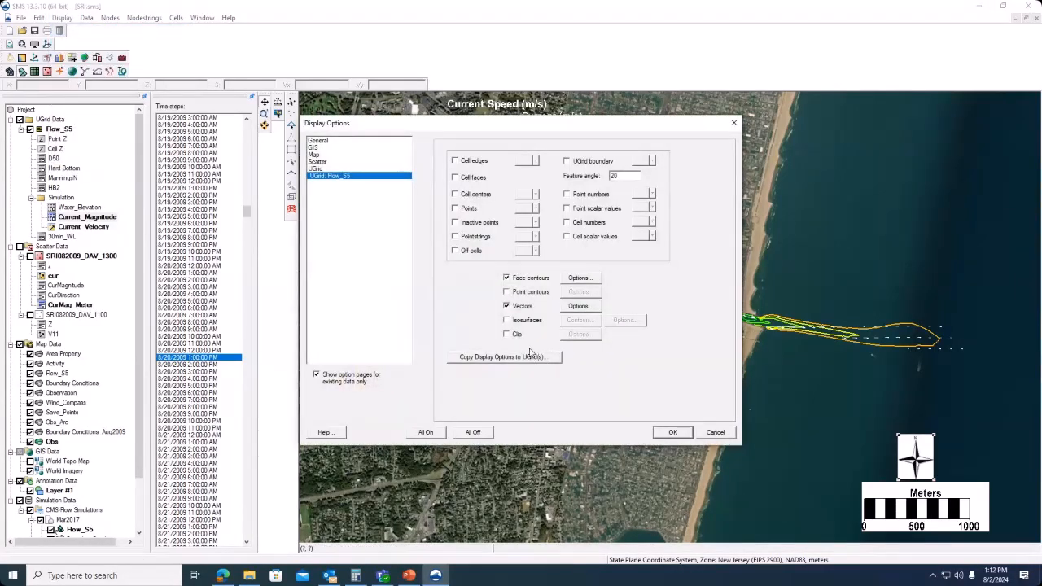
{"action": "left_click", "coordinate": [579, 306]}
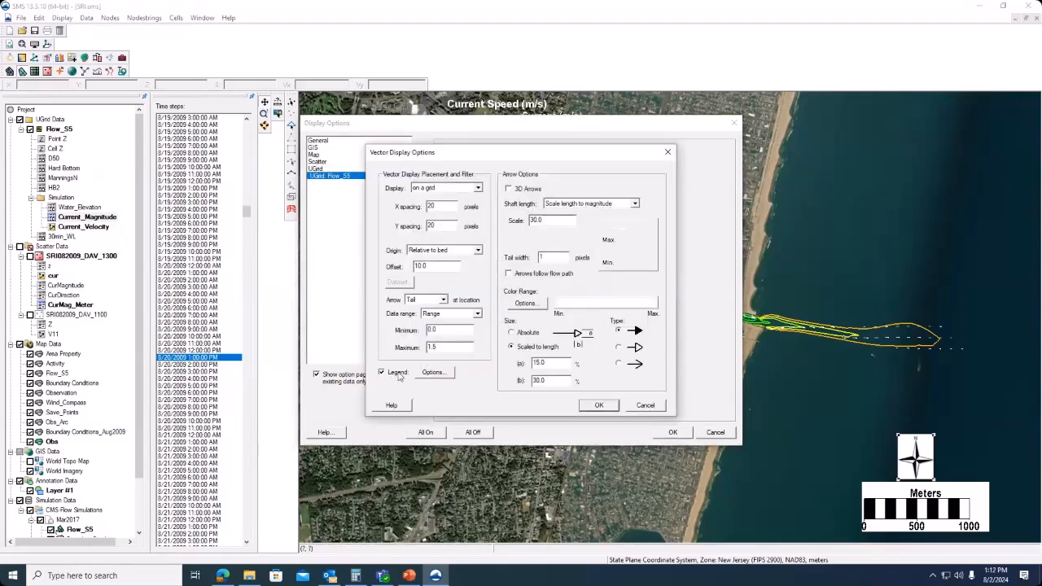
{"action": "left_click", "coordinate": [436, 373]}
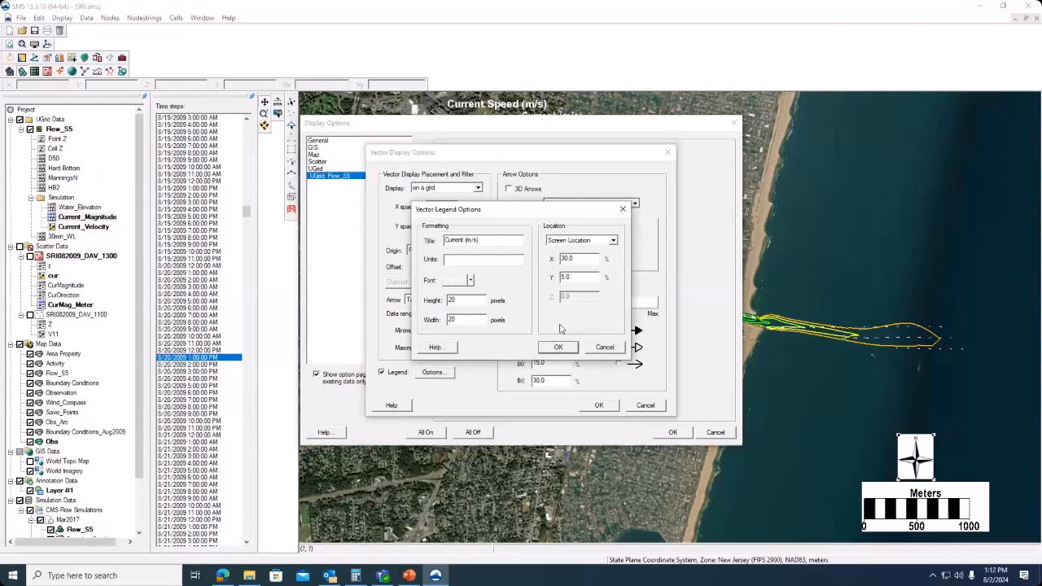
{"action": "left_click", "coordinate": [563, 258]}
{"action": "left_click", "coordinate": [560, 349]}
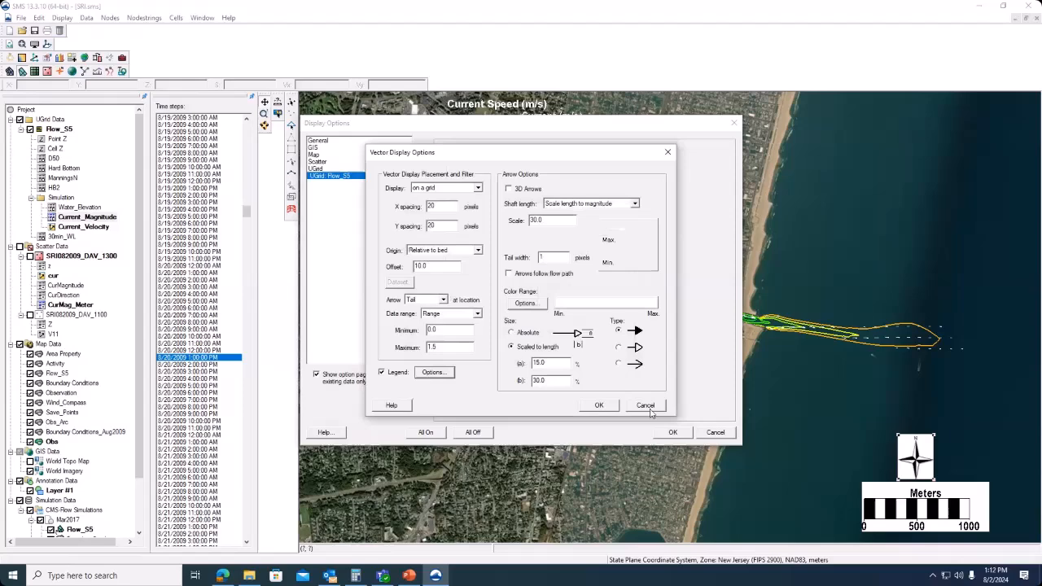
{"action": "left_click", "coordinate": [600, 405]}
{"action": "left_click", "coordinate": [673, 432]}
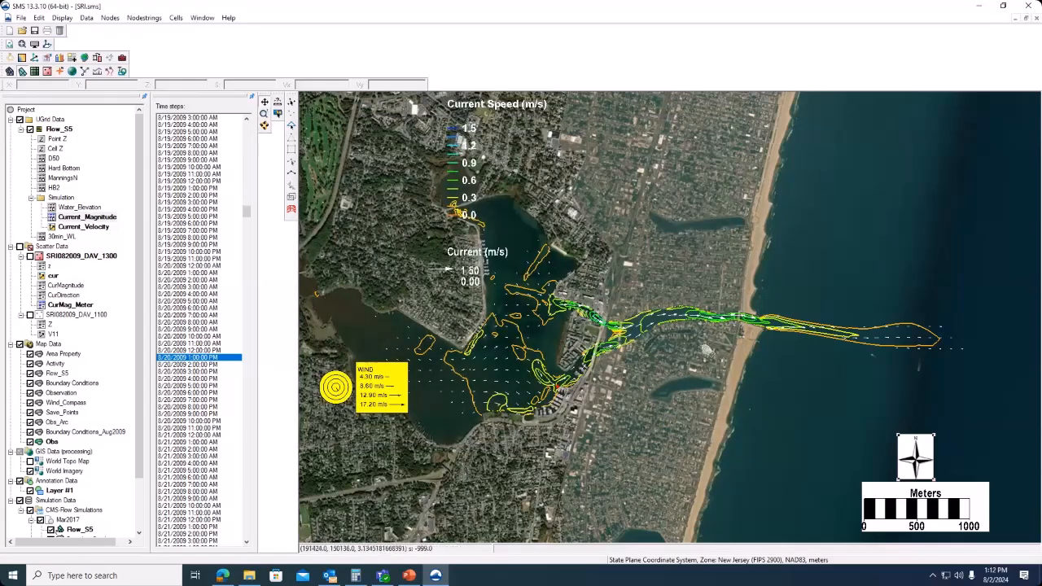
Review the current contours and vectors at several time steps between 8/20/2009 2:00 PM and 8/21/2009 2:00 AM.
{"action": "scroll", "coordinate": [675, 369], "scroll_direction": "up", "scroll_amount": 2}
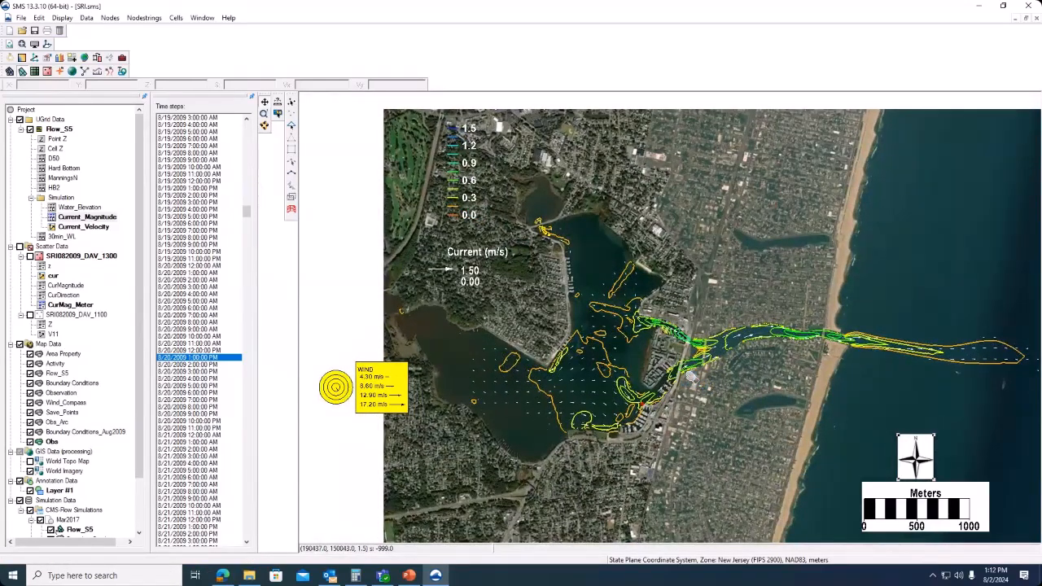
{"action": "left_click", "coordinate": [190, 365]}
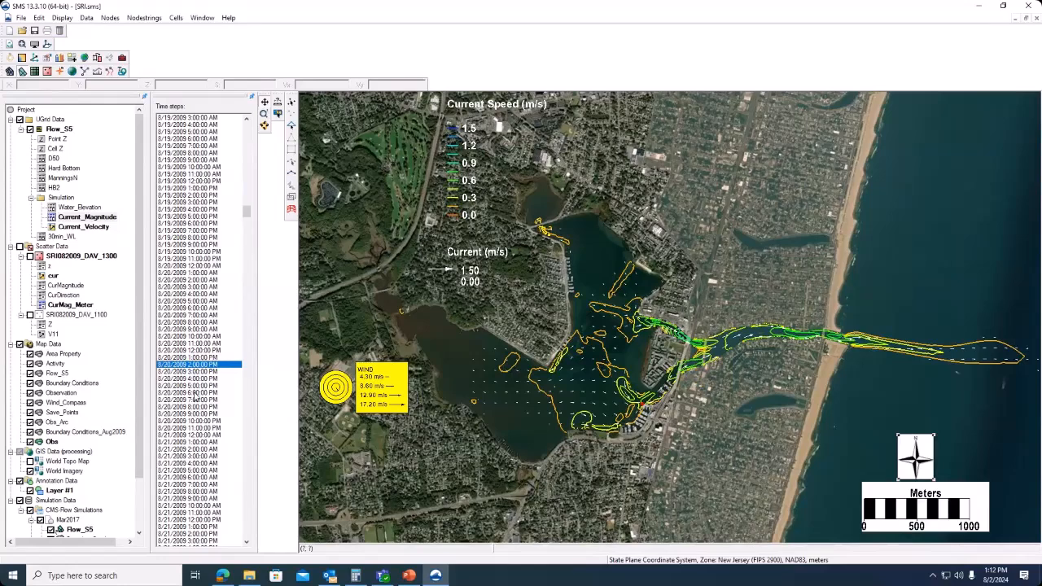
{"action": "left_click", "coordinate": [193, 392]}
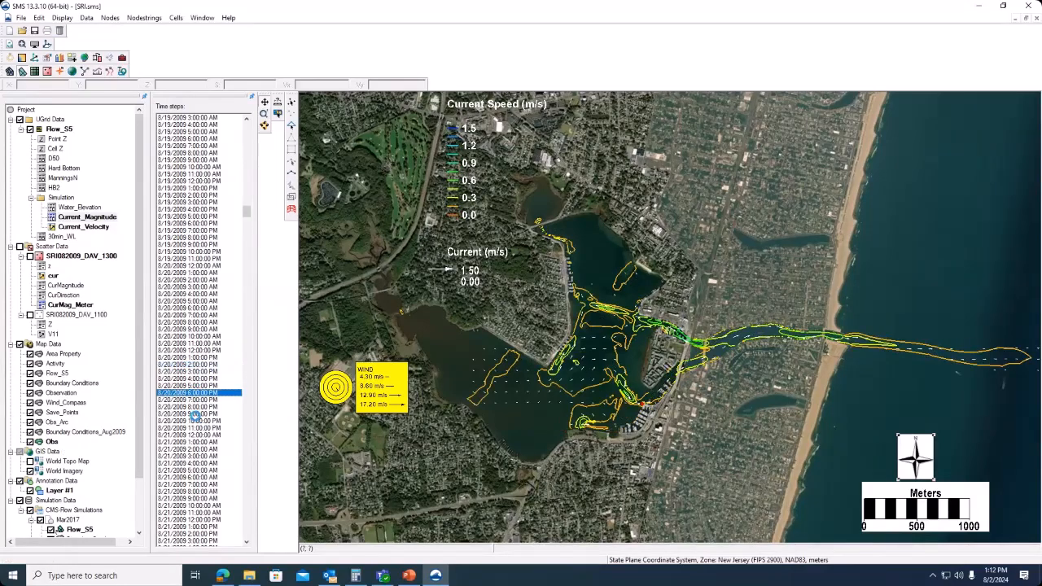
{"action": "left_click", "coordinate": [196, 414]}
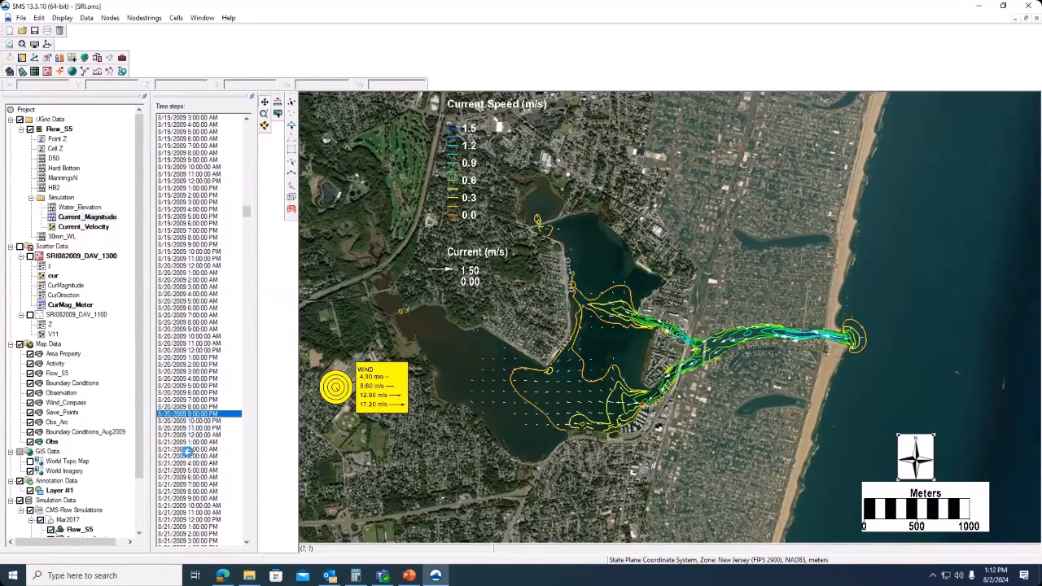
{"action": "left_click", "coordinate": [194, 448]}
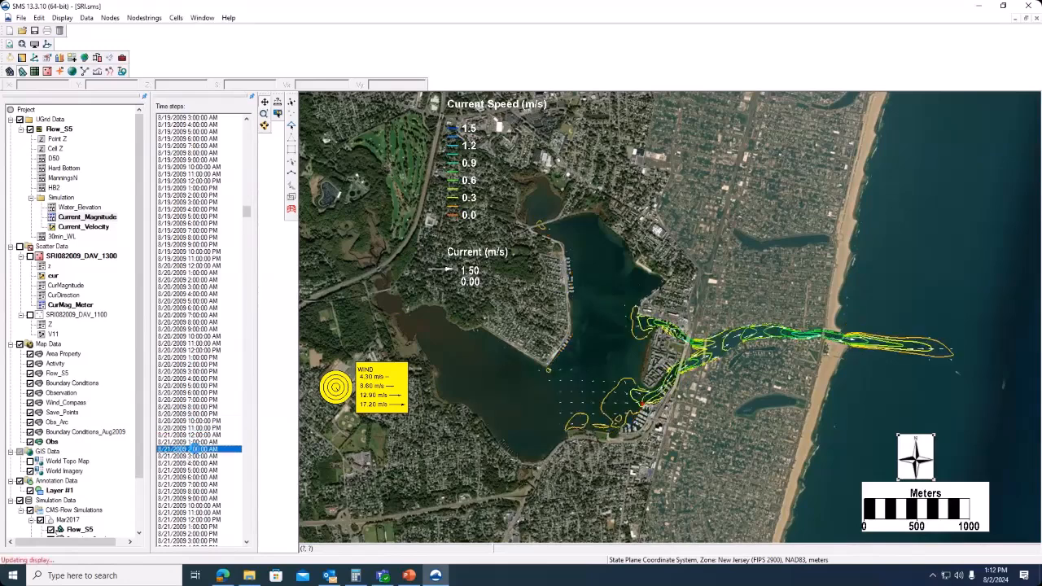
{"action": "left_click", "coordinate": [201, 385]}
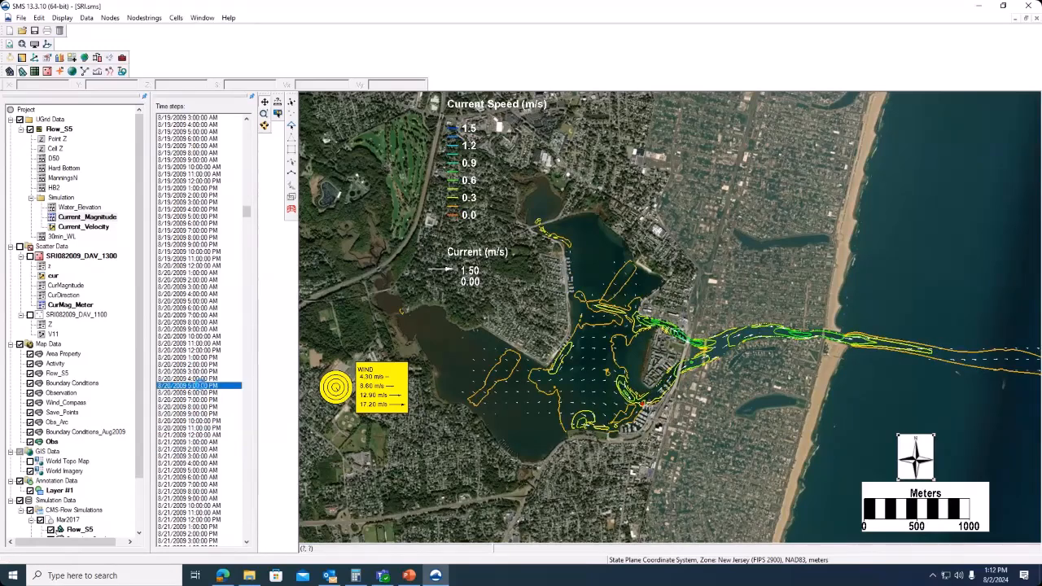
Display the 8/20/2009 11:00:00 AM time step over the inlet and turn on the SRI082009_DAV_1300 scatter set.
{"action": "left_click", "coordinate": [204, 344]}
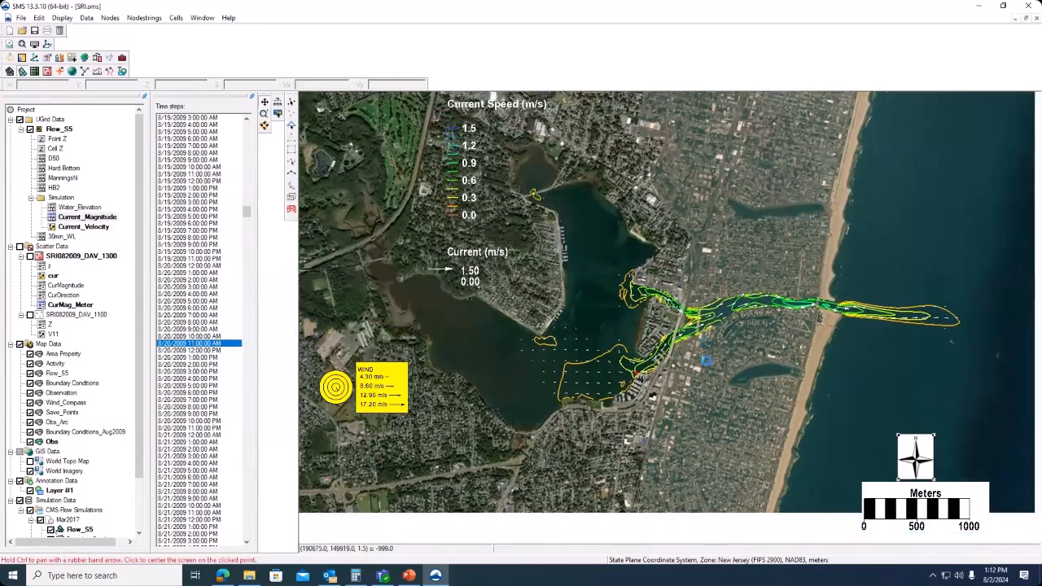
{"action": "left_click_drag", "start_coordinate": [716, 394], "coordinate": [710, 363]}
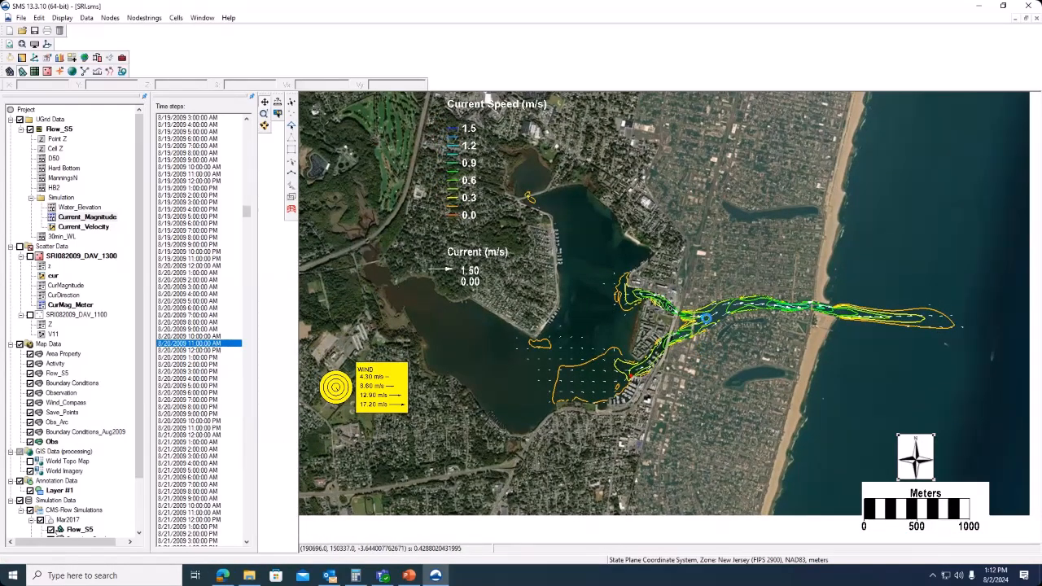
{"action": "scroll", "coordinate": [706, 318], "scroll_direction": "up", "scroll_amount": 1}
{"action": "scroll", "coordinate": [707, 318], "scroll_direction": "up", "scroll_amount": 2}
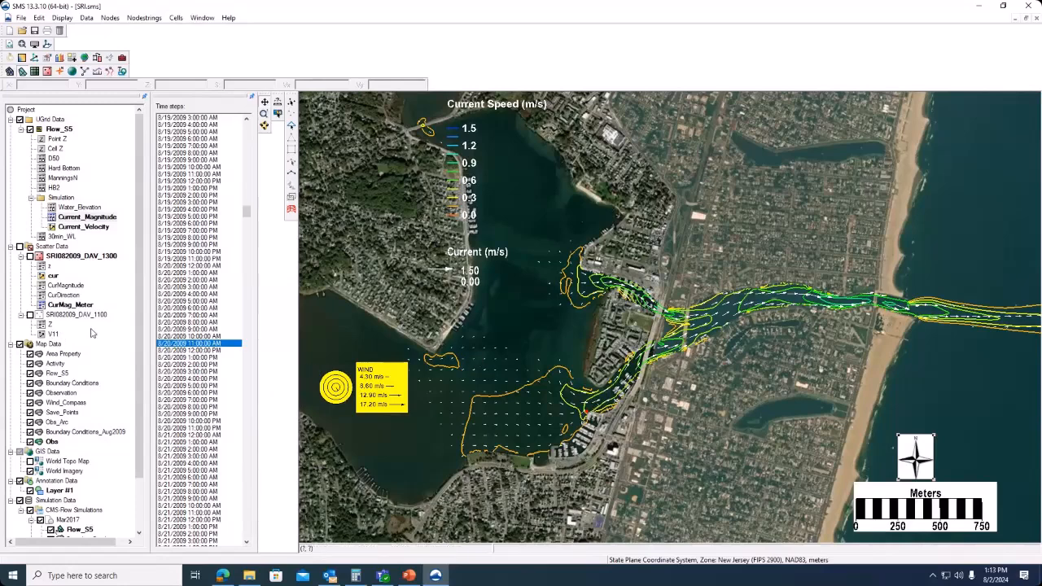
{"action": "left_click", "coordinate": [30, 257]}
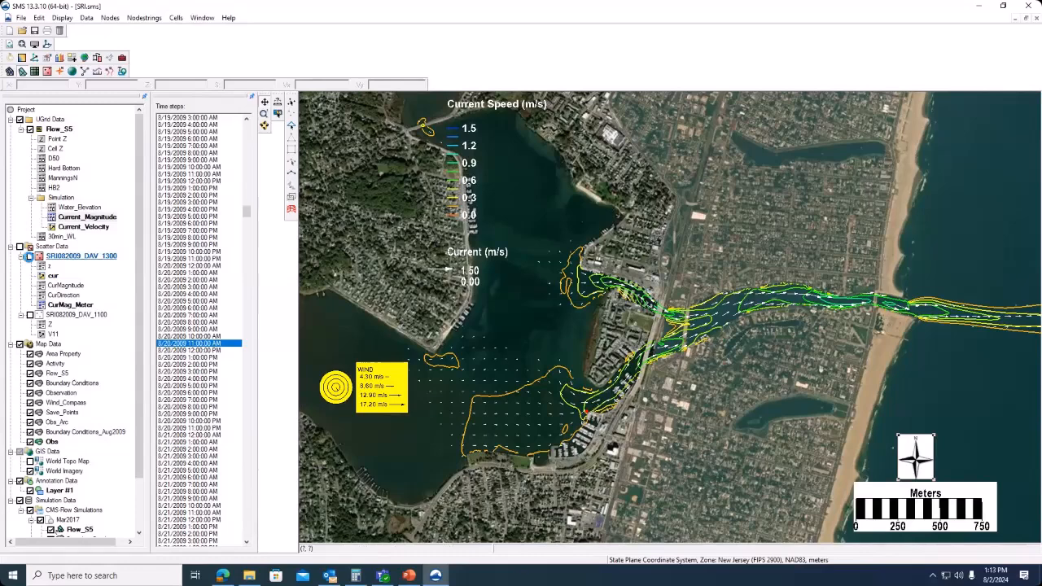
Open the file SRI082009_DAV_1300.GIS from the Data folder inside Webinar.
{"action": "left_click", "coordinate": [22, 18]}
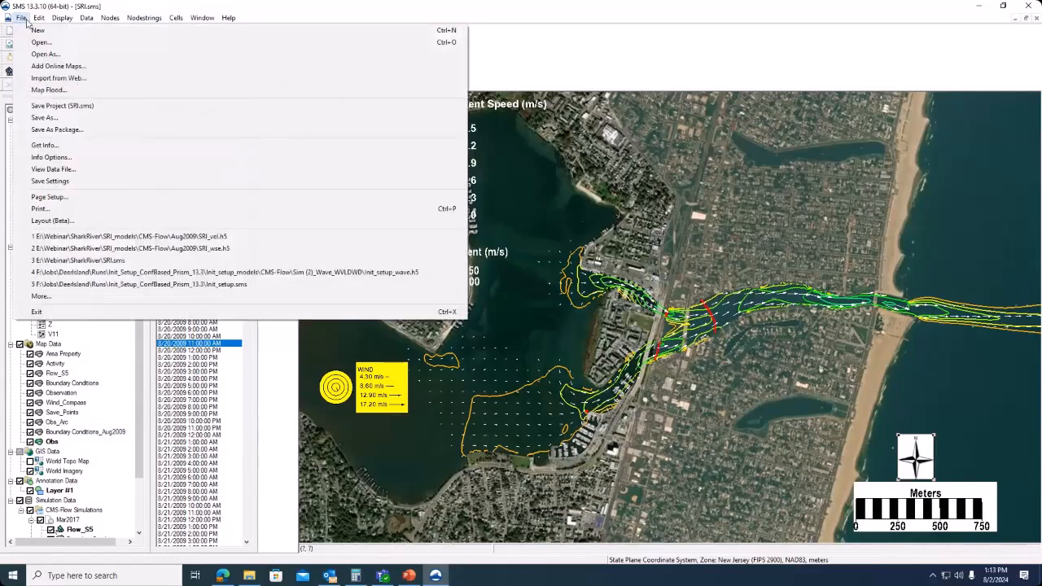
{"action": "mouse_move", "coordinate": [38, 18]}
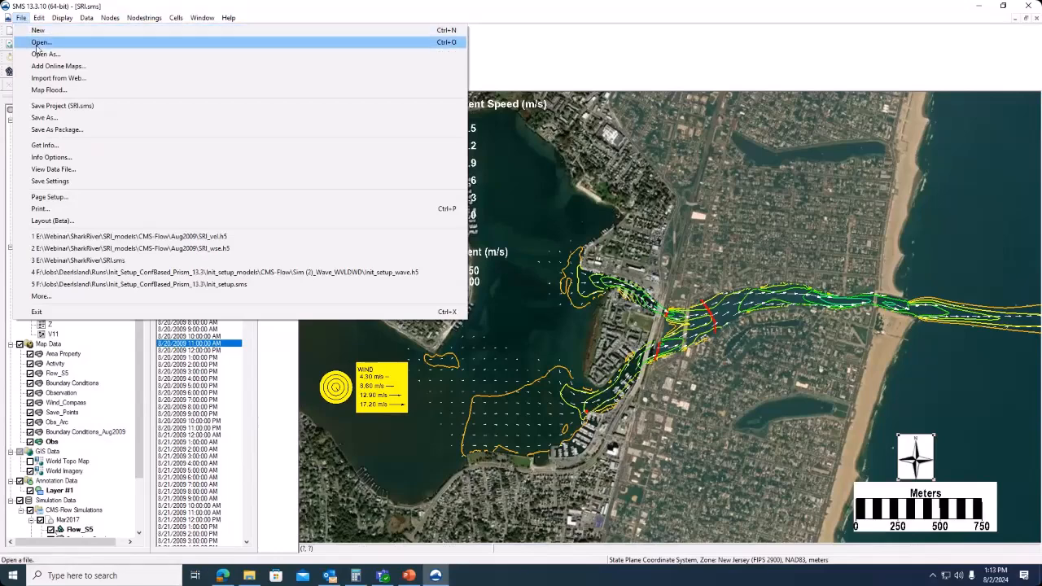
{"action": "left_click", "coordinate": [40, 42]}
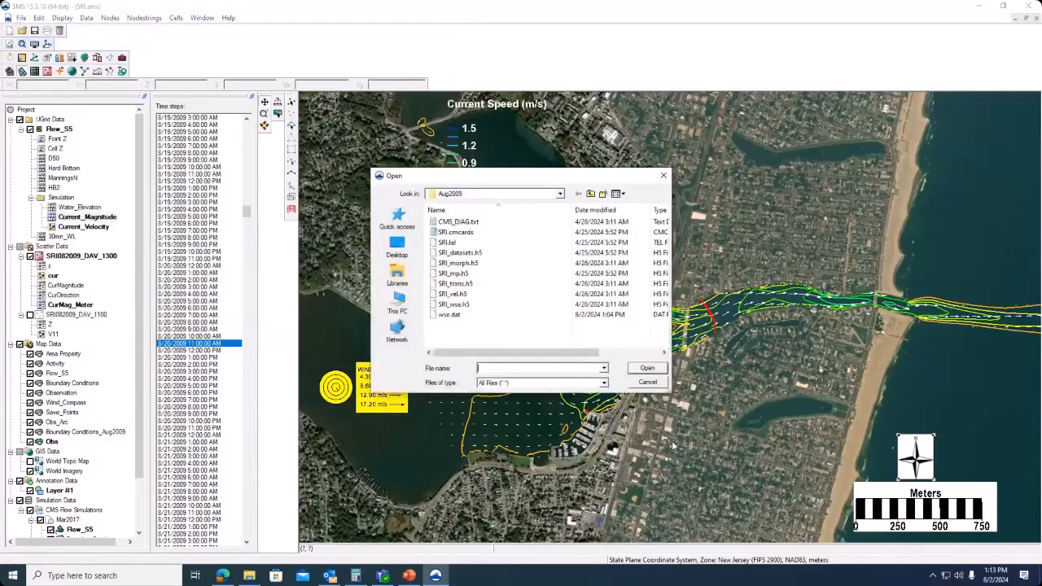
{"action": "left_click", "coordinate": [591, 194]}
{"action": "left_click", "coordinate": [591, 194]}
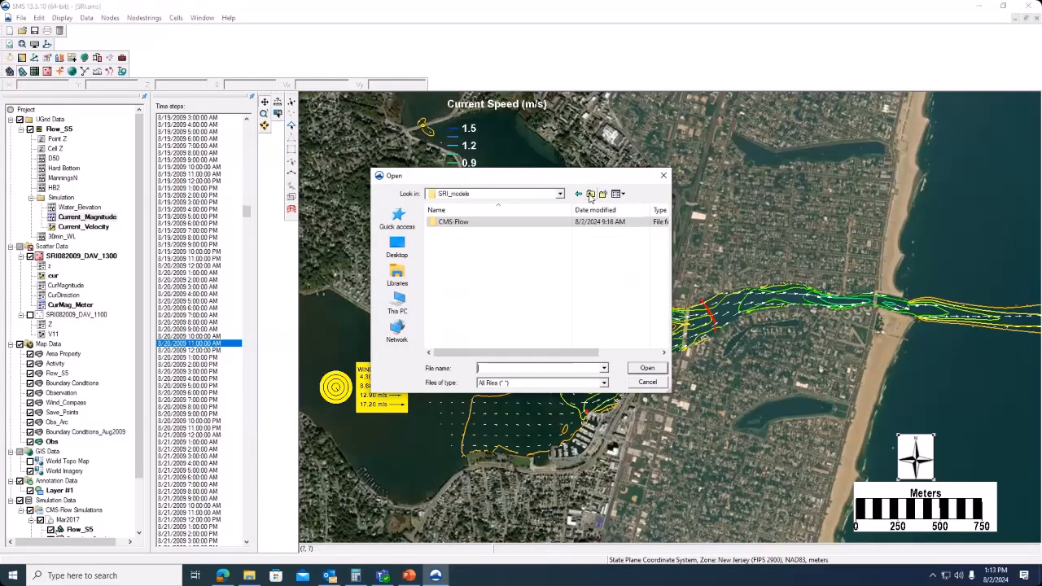
{"action": "left_click", "coordinate": [591, 194]}
{"action": "left_click", "coordinate": [591, 194]}
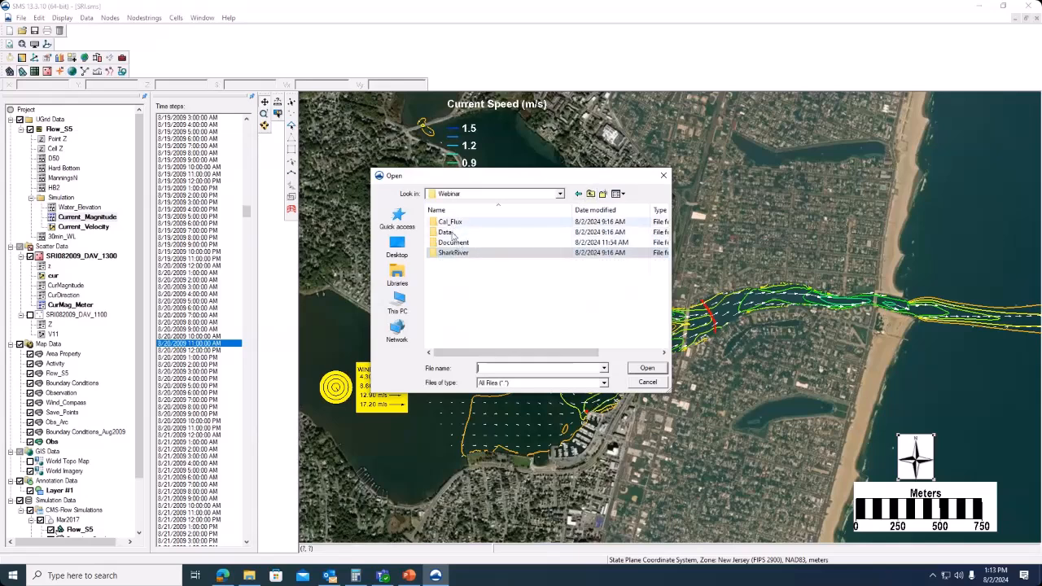
{"action": "double_click", "coordinate": [450, 233]}
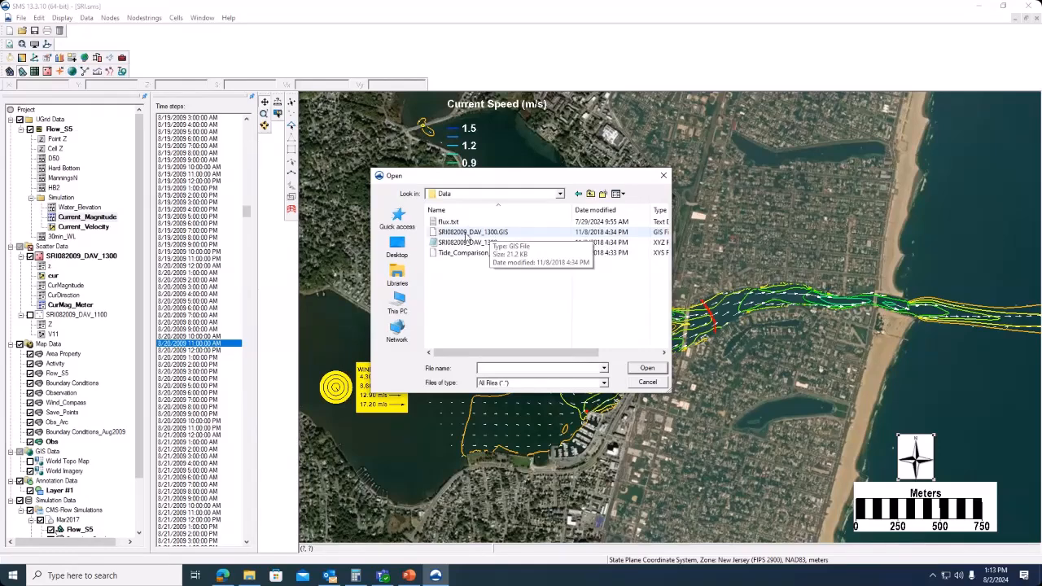
{"action": "left_click", "coordinate": [467, 235]}
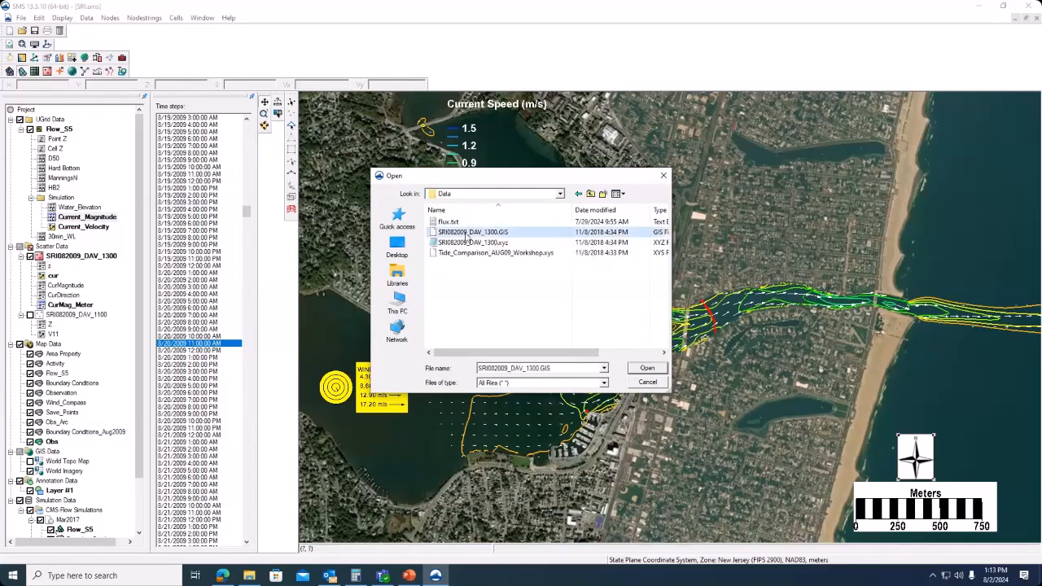
{"action": "left_click", "coordinate": [647, 368]}
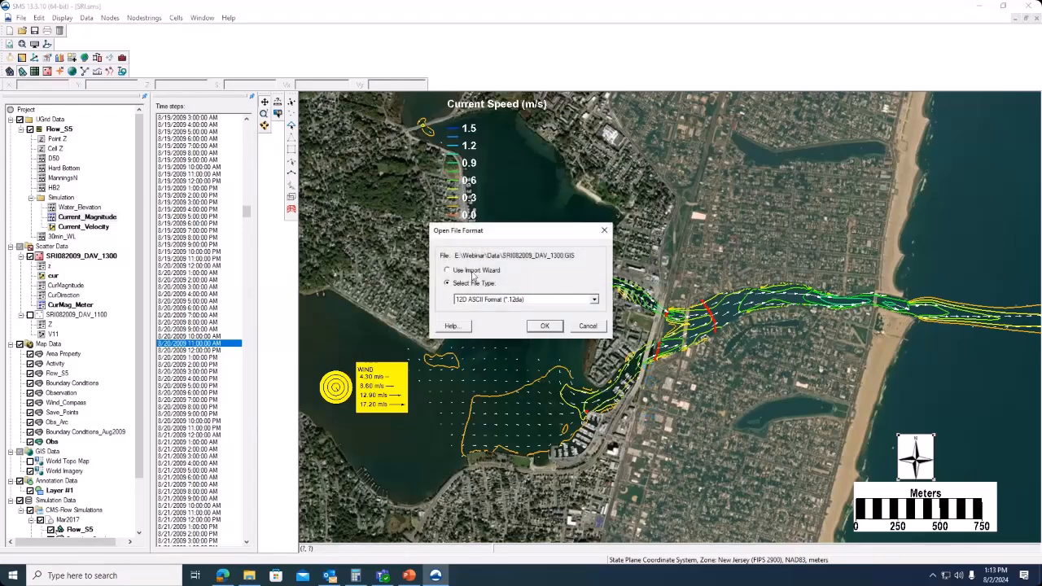
Read the file with the import wizard, keeping space and tab delimiters and the heading row.
{"action": "left_click", "coordinate": [452, 271]}
{"action": "left_click", "coordinate": [545, 326]}
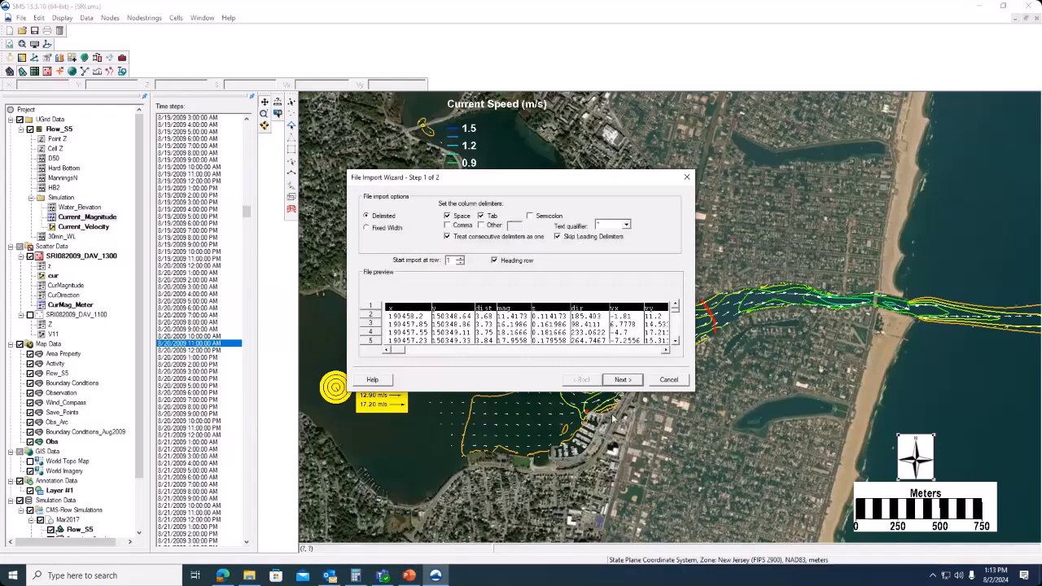
{"action": "left_click", "coordinate": [624, 380]}
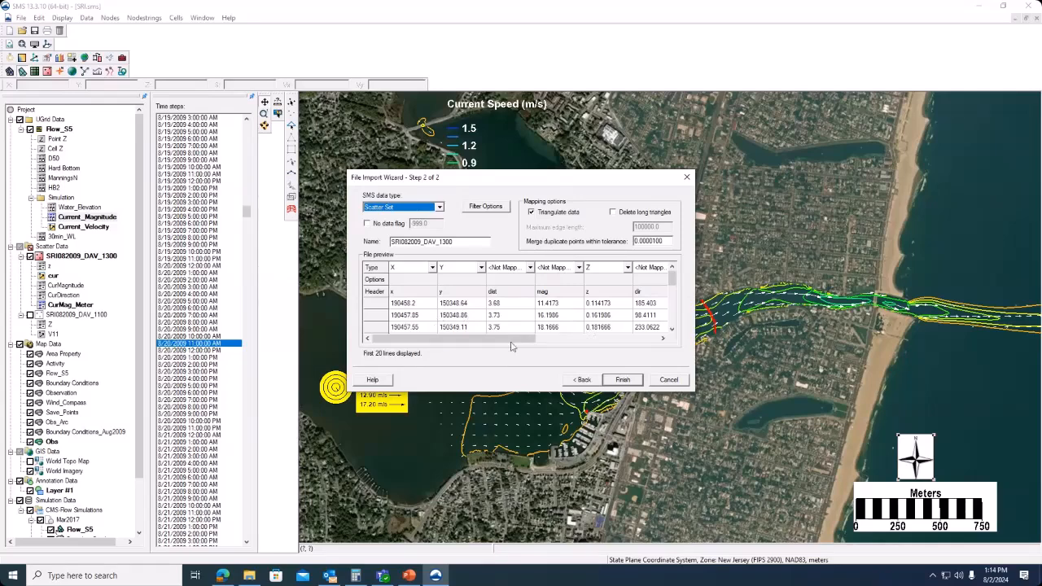
Map the vx column to Vector X under a new dataset named "current".
{"action": "left_click_drag", "start_coordinate": [508, 344], "coordinate": [588, 342]}
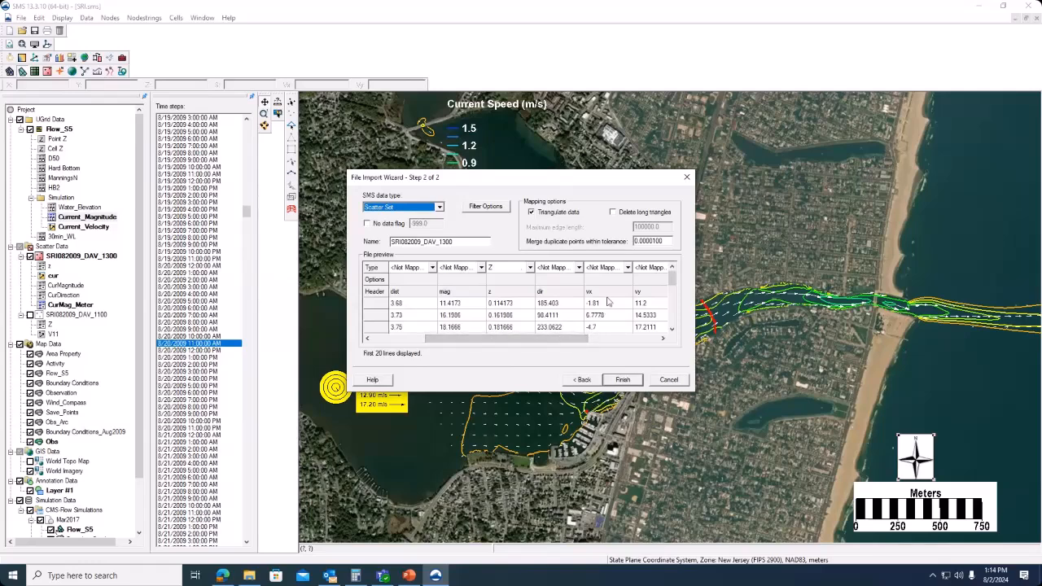
{"action": "left_click", "coordinate": [663, 338]}
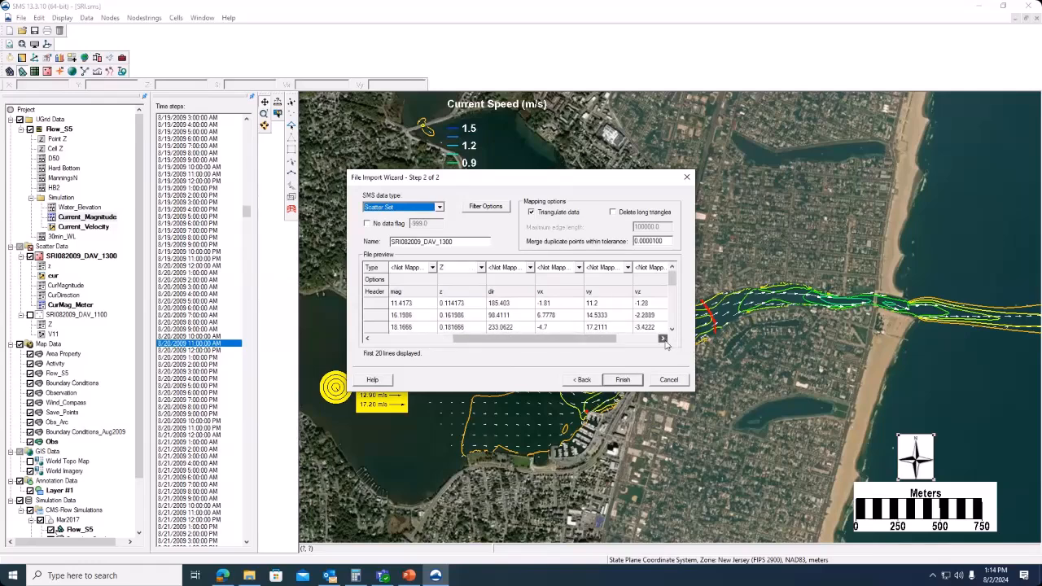
{"action": "left_click", "coordinate": [663, 339]}
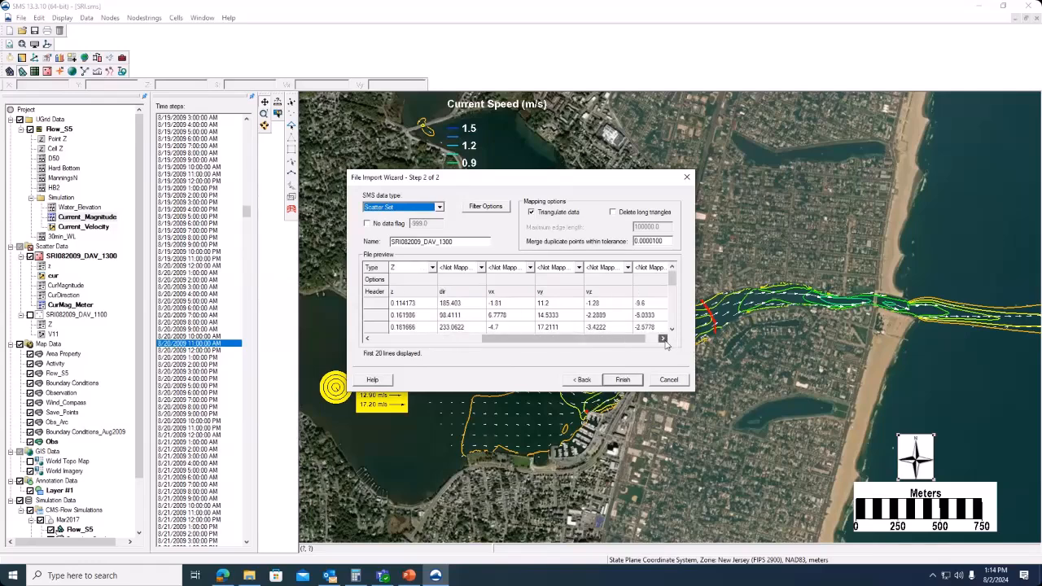
{"action": "left_click", "coordinate": [530, 268]}
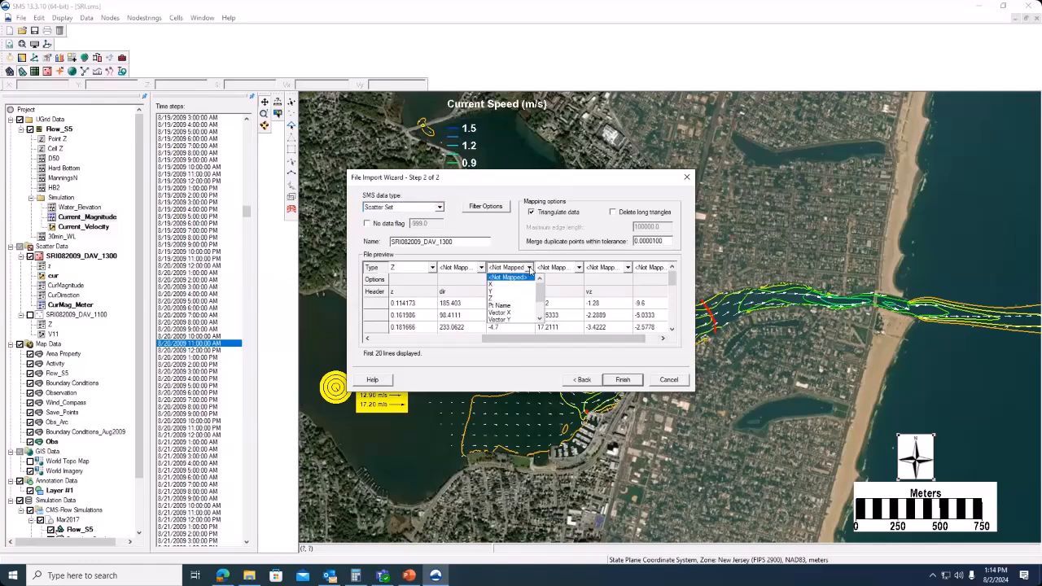
{"action": "left_click", "coordinate": [515, 314]}
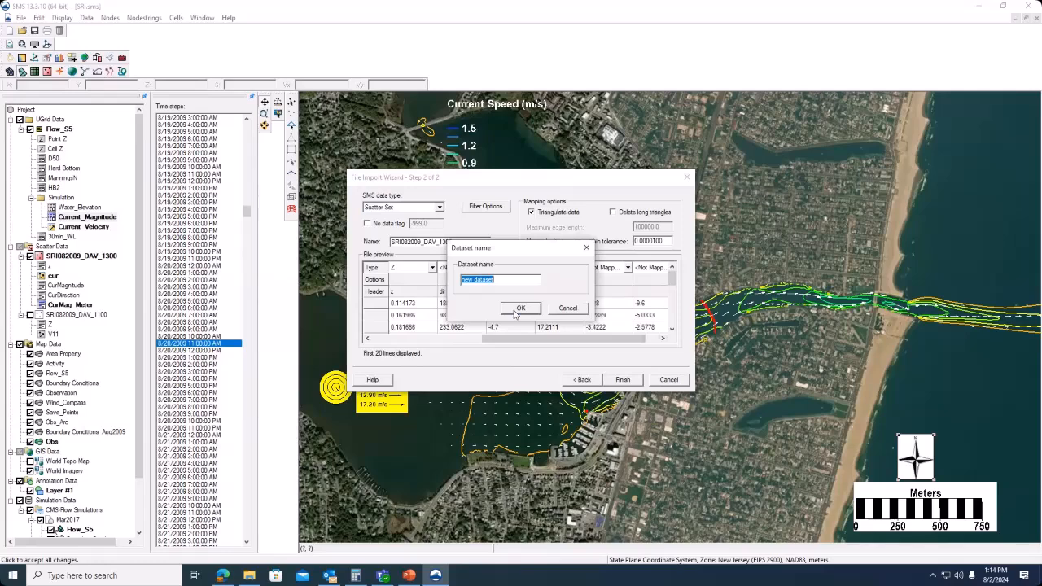
{"action": "type", "text": "current"}
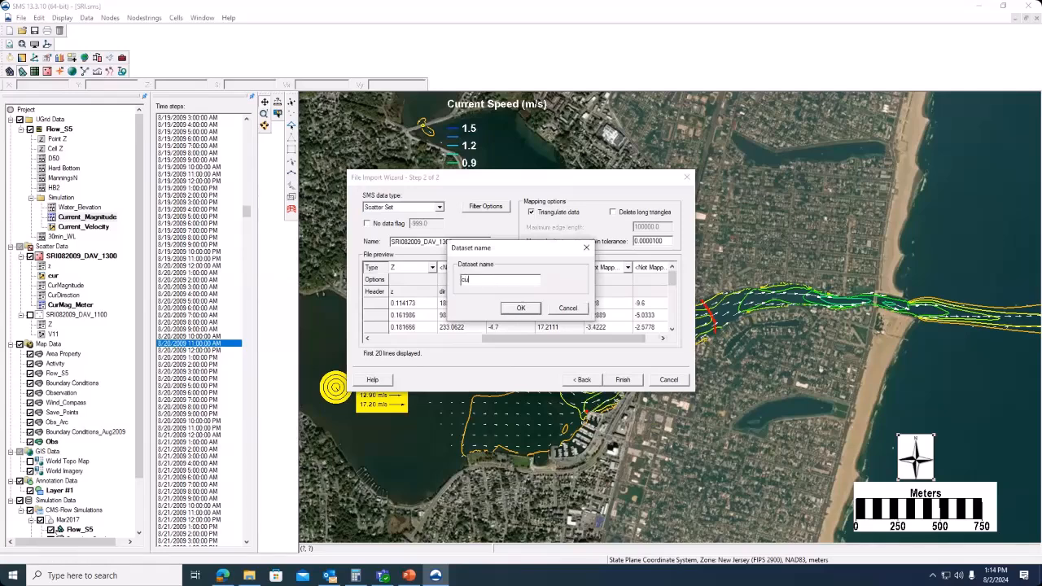
{"action": "left_click", "coordinate": [522, 310]}
Map the vy column to Vector Y of the "current" dataset.
{"action": "left_click", "coordinate": [579, 268]}
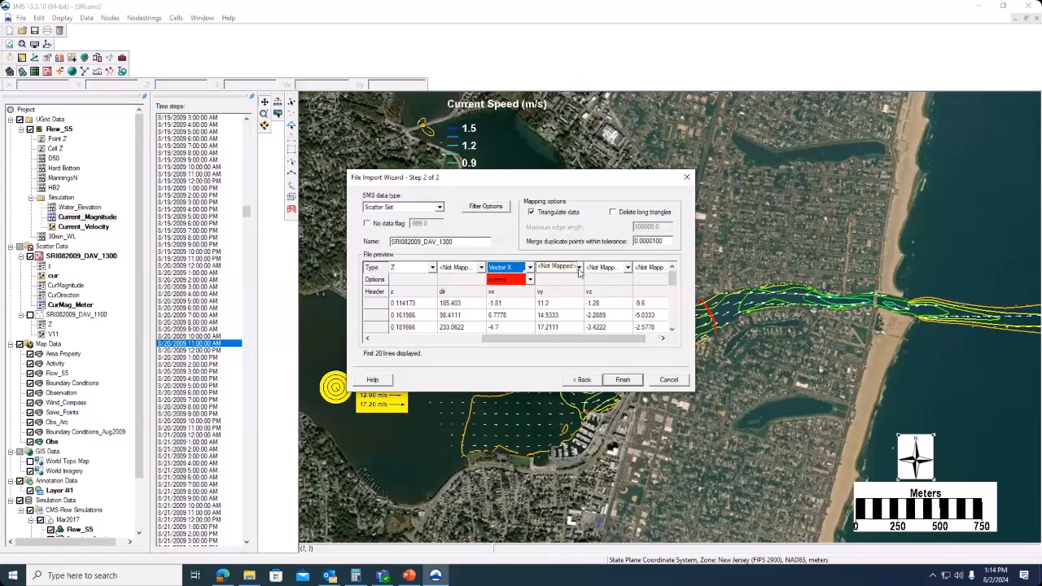
{"action": "left_click", "coordinate": [579, 268]}
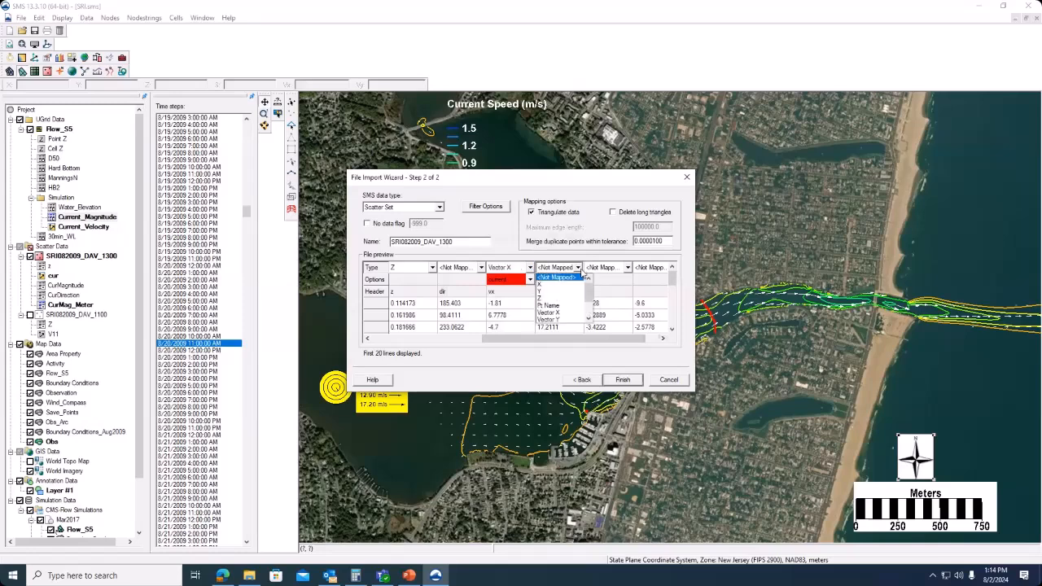
{"action": "left_click", "coordinate": [558, 320]}
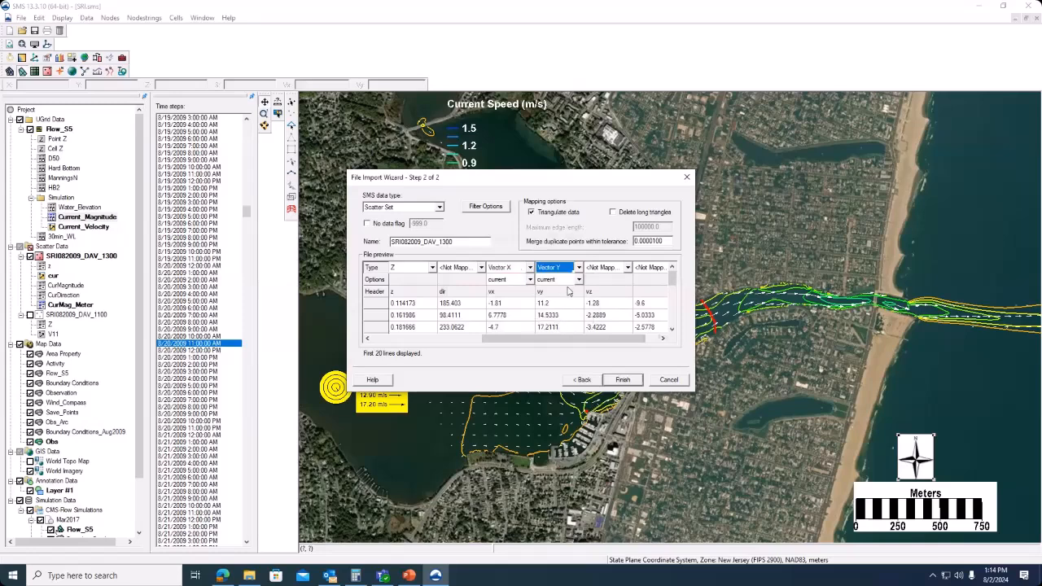
Finish the scatter import and expand the projected State Plane NAD 1983 (Meters) group in the horizontal projection choices.
{"action": "left_click", "coordinate": [623, 380]}
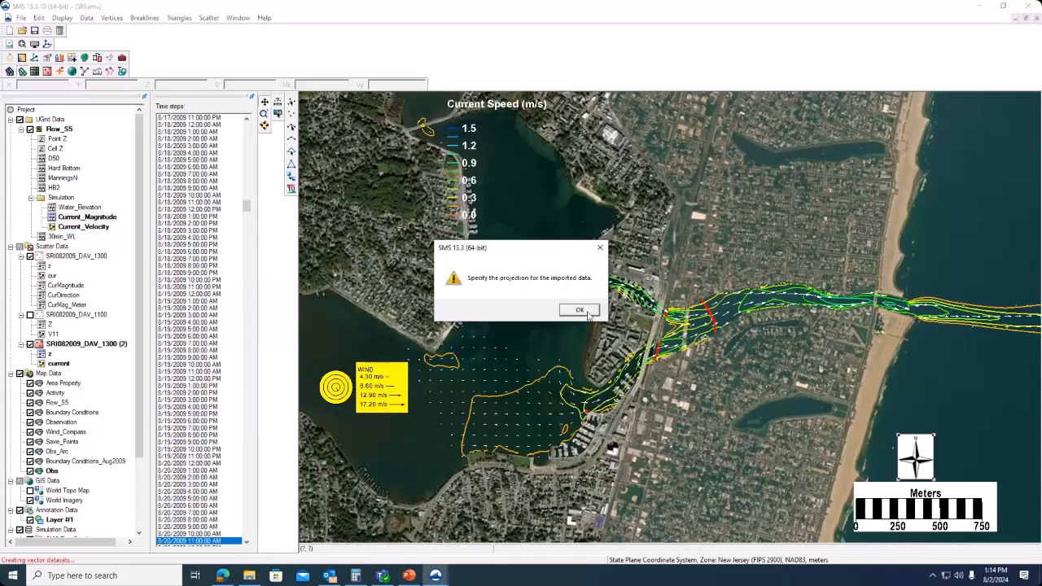
{"action": "left_click", "coordinate": [588, 315]}
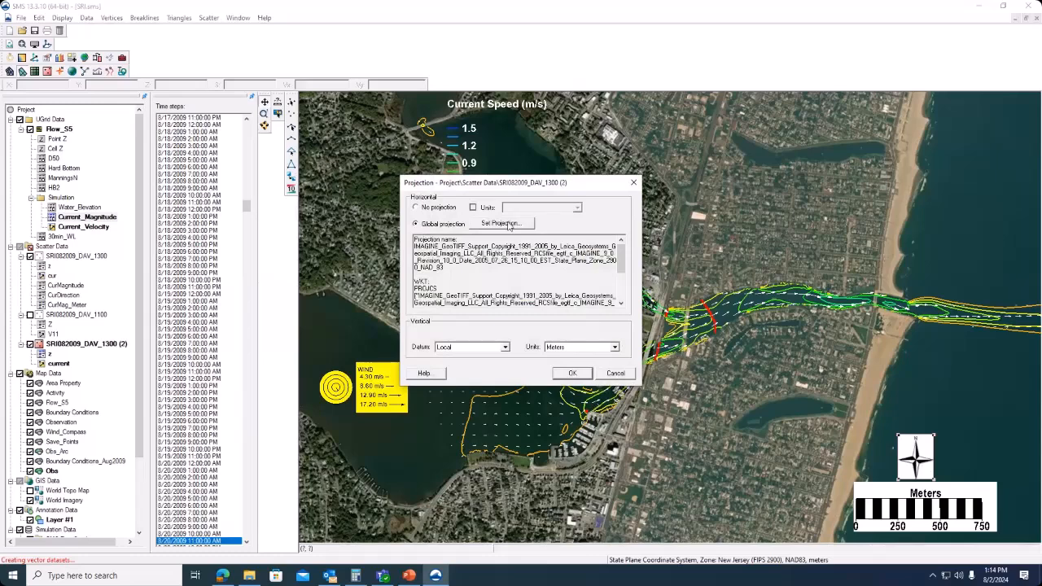
{"action": "left_click", "coordinate": [505, 224]}
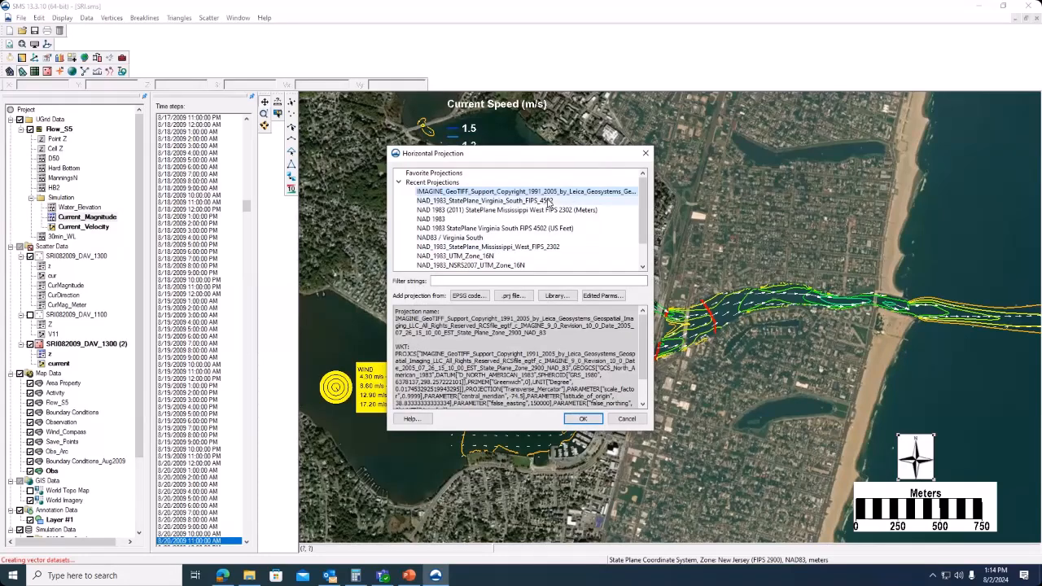
{"action": "scroll", "coordinate": [642, 220], "scroll_direction": "down", "scroll_amount": 1}
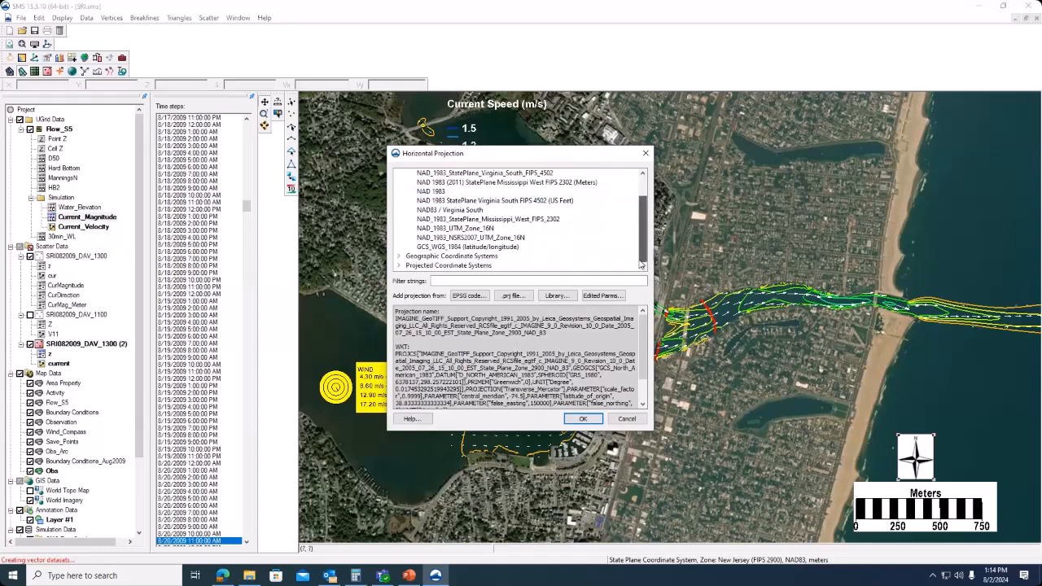
{"action": "left_click", "coordinate": [400, 266]}
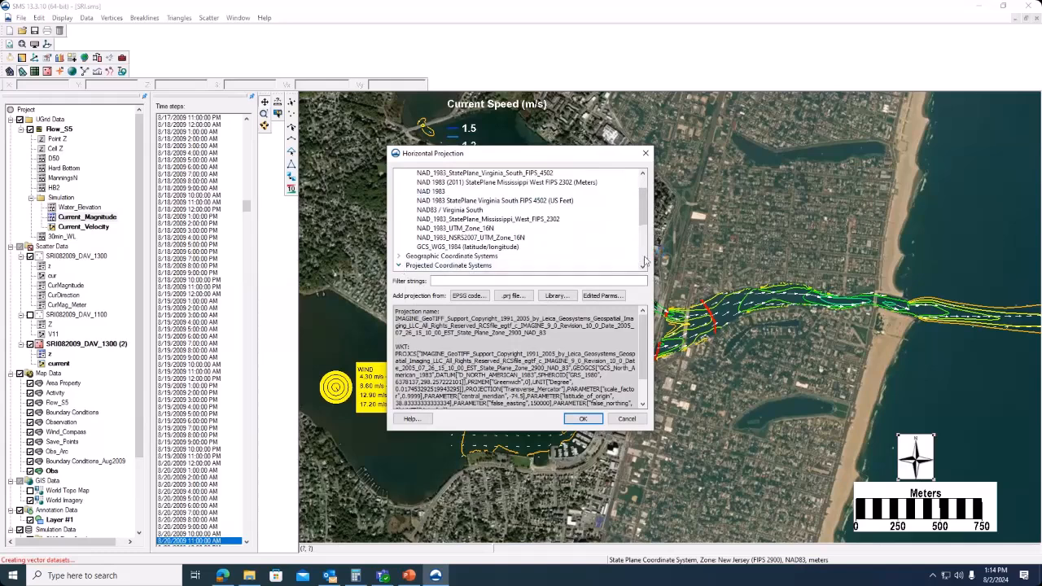
{"action": "scroll", "coordinate": [646, 261], "scroll_direction": "down", "scroll_amount": 4}
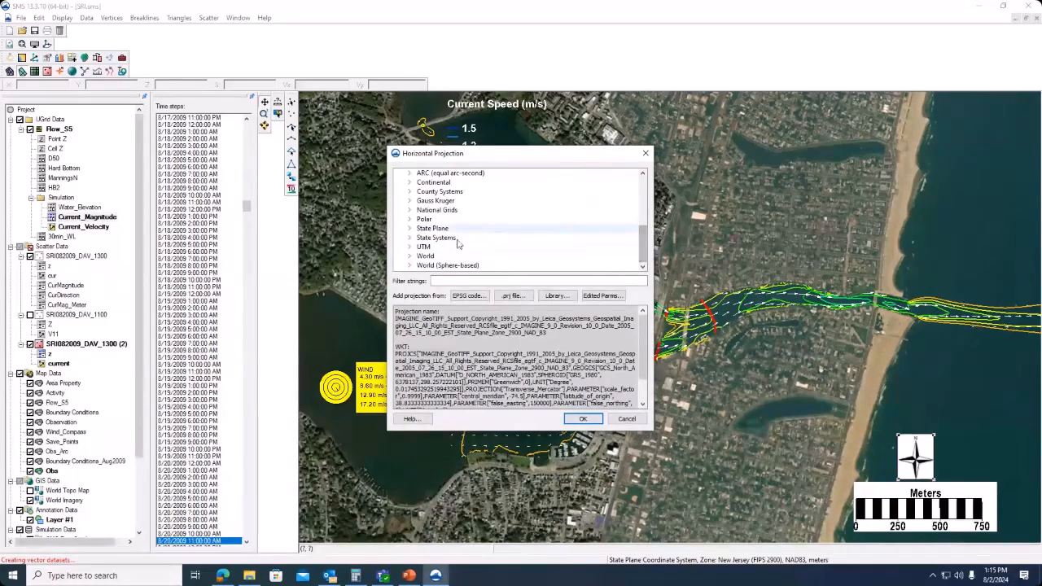
{"action": "left_click", "coordinate": [409, 229]}
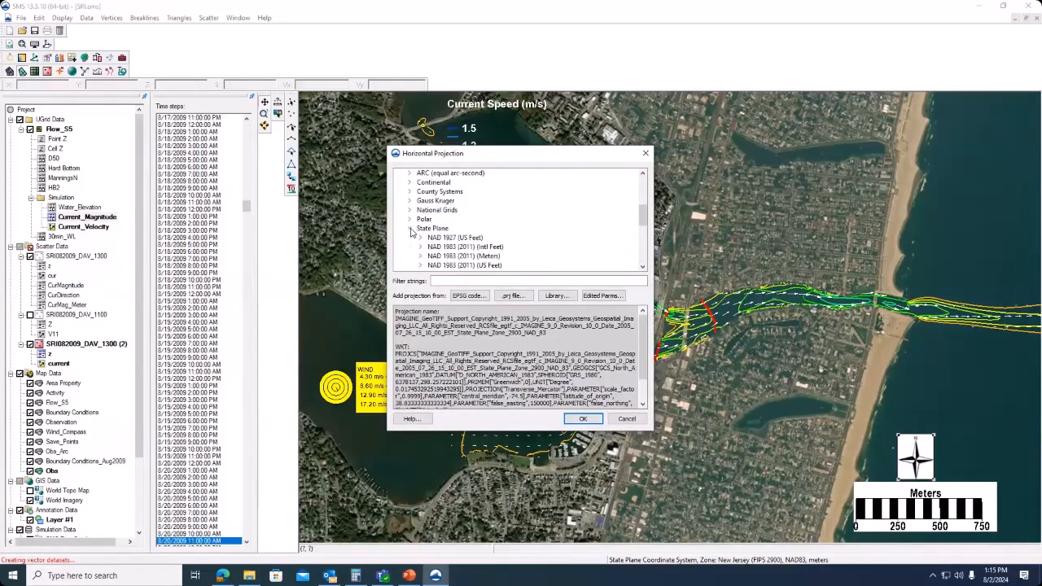
{"action": "scroll", "coordinate": [648, 233], "scroll_direction": "down", "scroll_amount": 3}
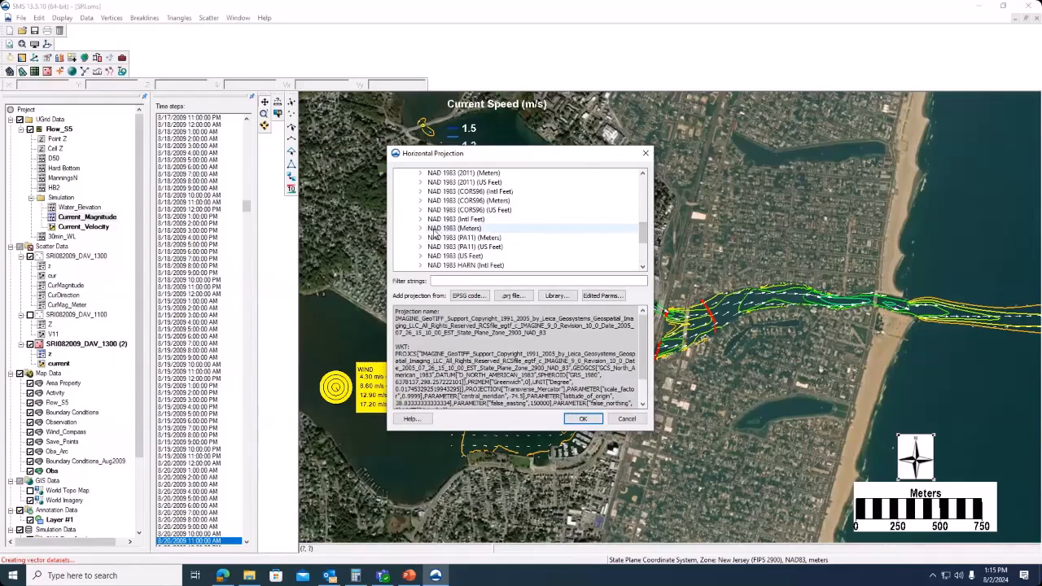
{"action": "left_click", "coordinate": [421, 229]}
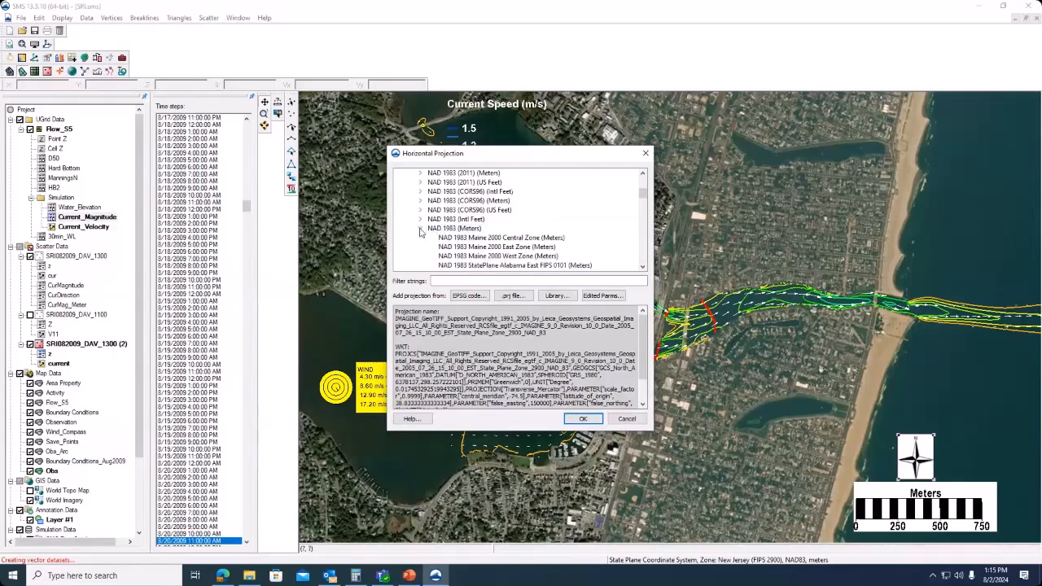
Assign the NAD 1983 StatePlane New Jersey FIPS 2900 (Meters) projection to the imported scatter set.
{"action": "left_click", "coordinate": [644, 204]}
{"action": "left_click_drag", "start_coordinate": [644, 204], "coordinate": [645, 218]}
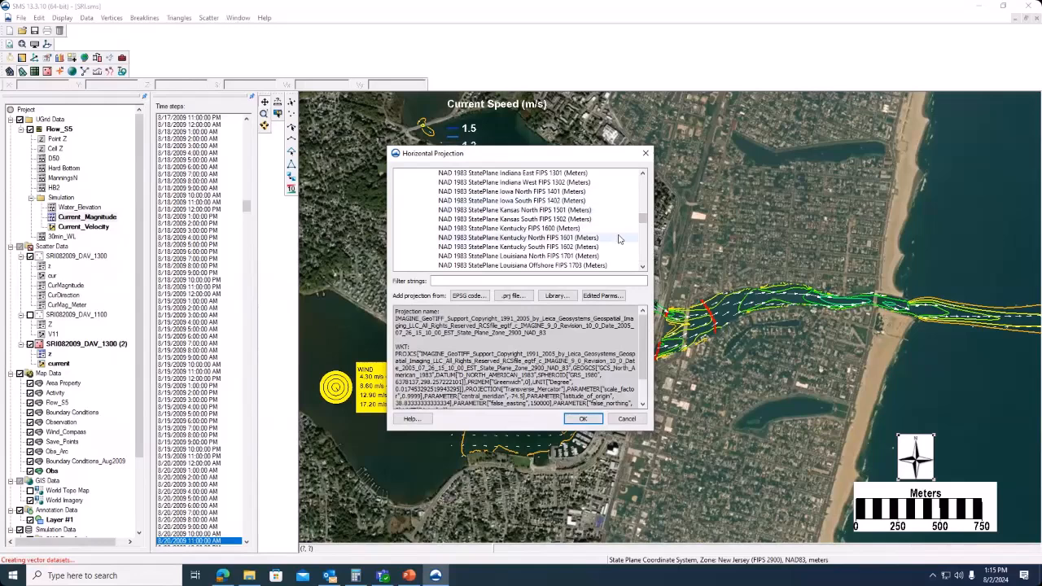
{"action": "scroll", "coordinate": [619, 239], "scroll_direction": "down", "scroll_amount": 7}
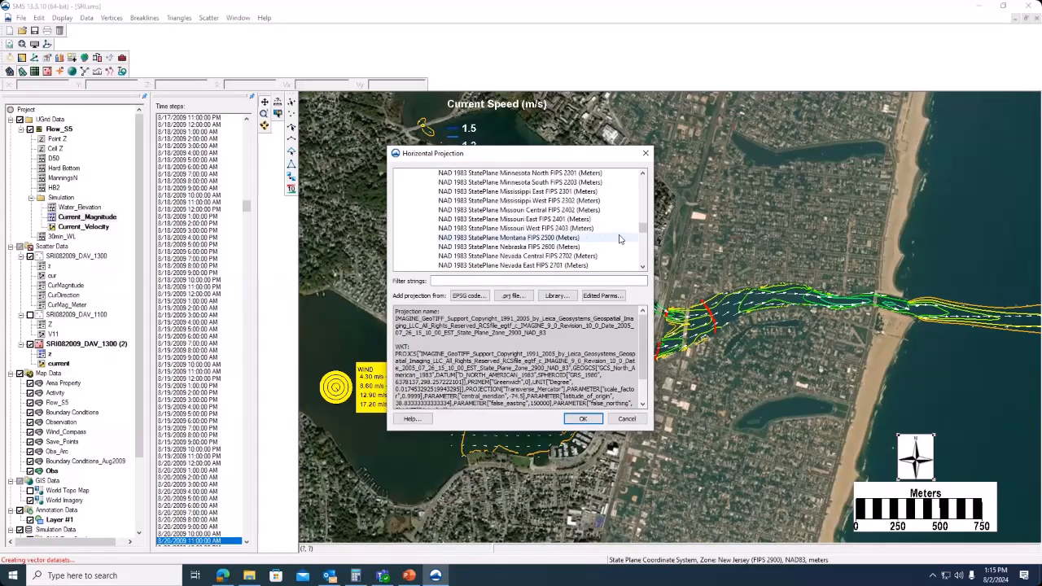
{"action": "scroll", "coordinate": [619, 239], "scroll_direction": "down", "scroll_amount": 2}
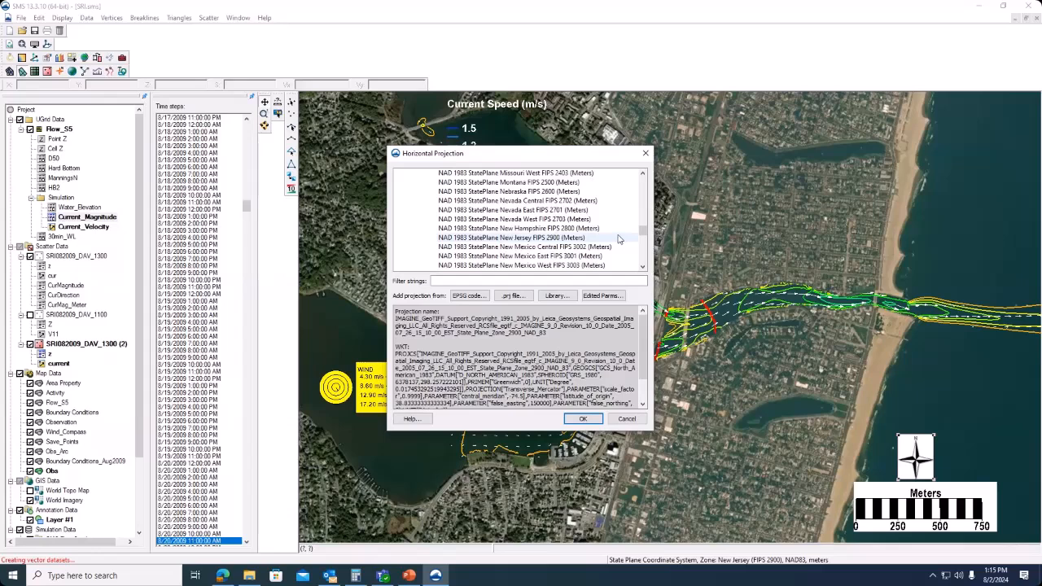
{"action": "scroll", "coordinate": [619, 238], "scroll_direction": "down", "scroll_amount": 2}
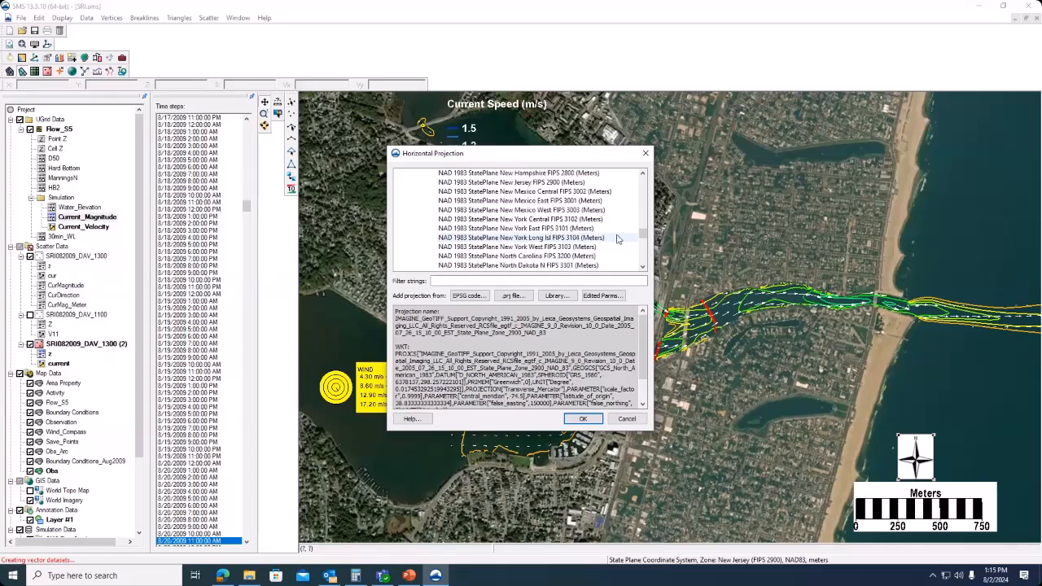
{"action": "scroll", "coordinate": [618, 236], "scroll_direction": "up", "scroll_amount": 1}
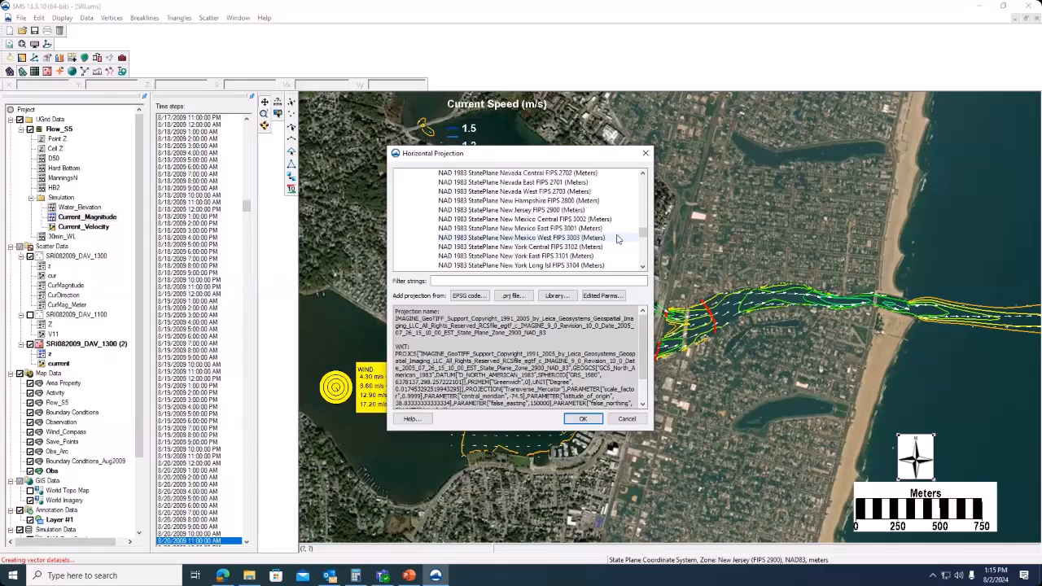
{"action": "left_click", "coordinate": [525, 210]}
{"action": "left_click", "coordinate": [583, 419]}
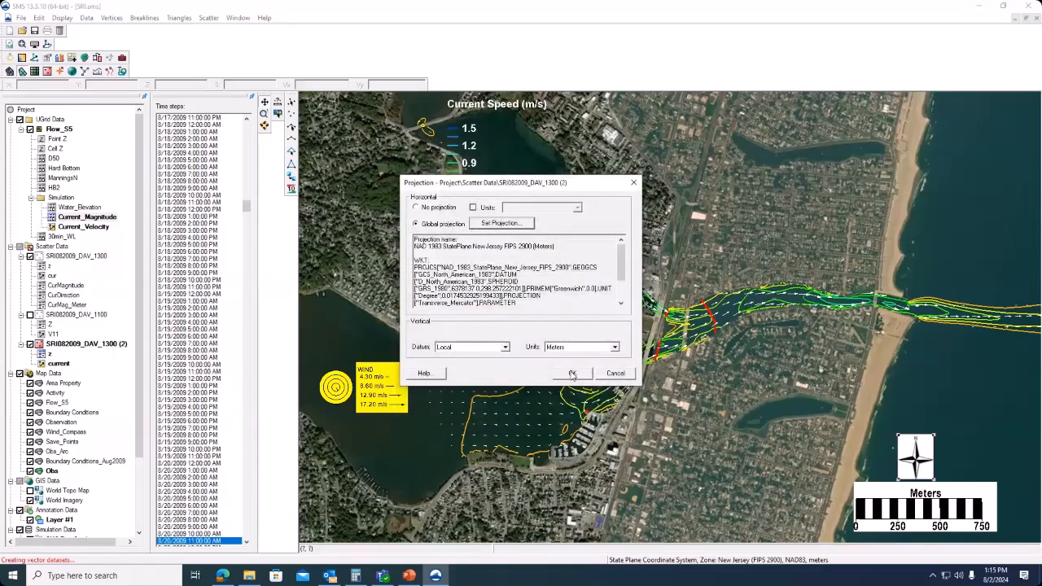
{"action": "left_click", "coordinate": [572, 374]}
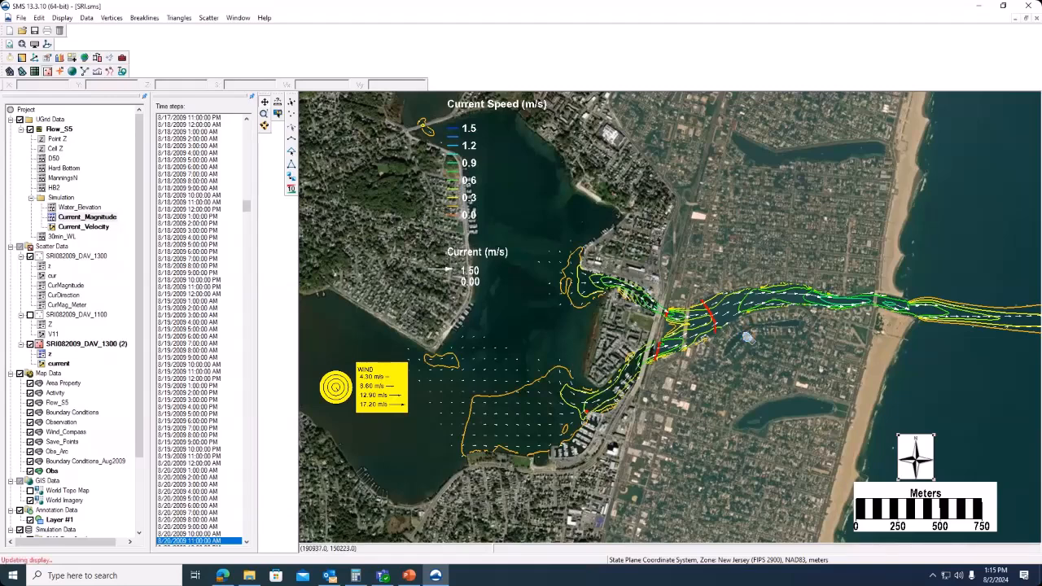
Turn on velocity vectors for the scatter data and set their offset relative to the bed to 1.
{"action": "scroll", "coordinate": [746, 336], "scroll_direction": "up", "scroll_amount": 1}
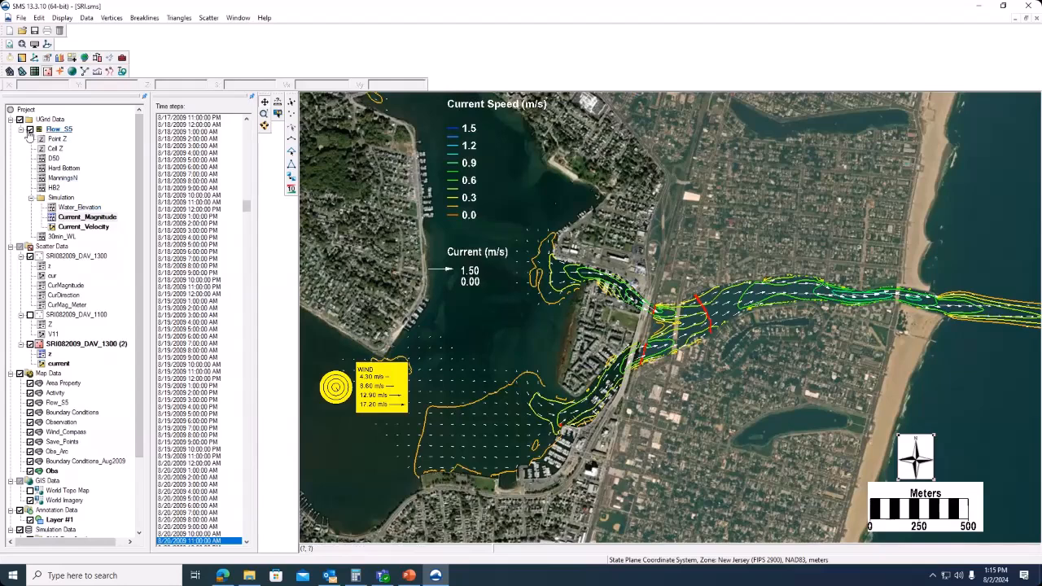
{"action": "left_click", "coordinate": [62, 18]}
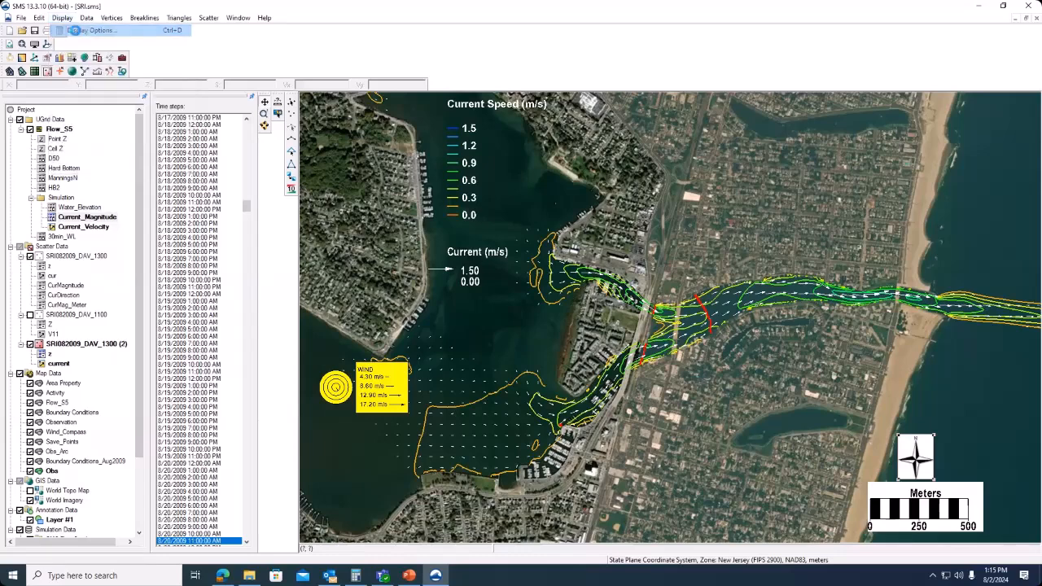
{"action": "left_click", "coordinate": [77, 30]}
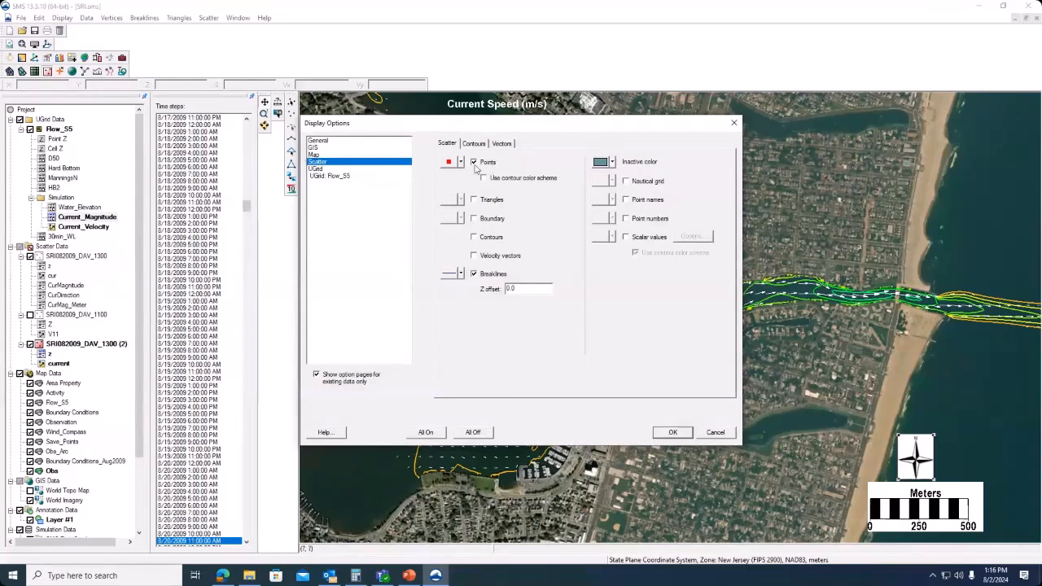
{"action": "left_click", "coordinate": [475, 257]}
{"action": "left_click", "coordinate": [502, 144]}
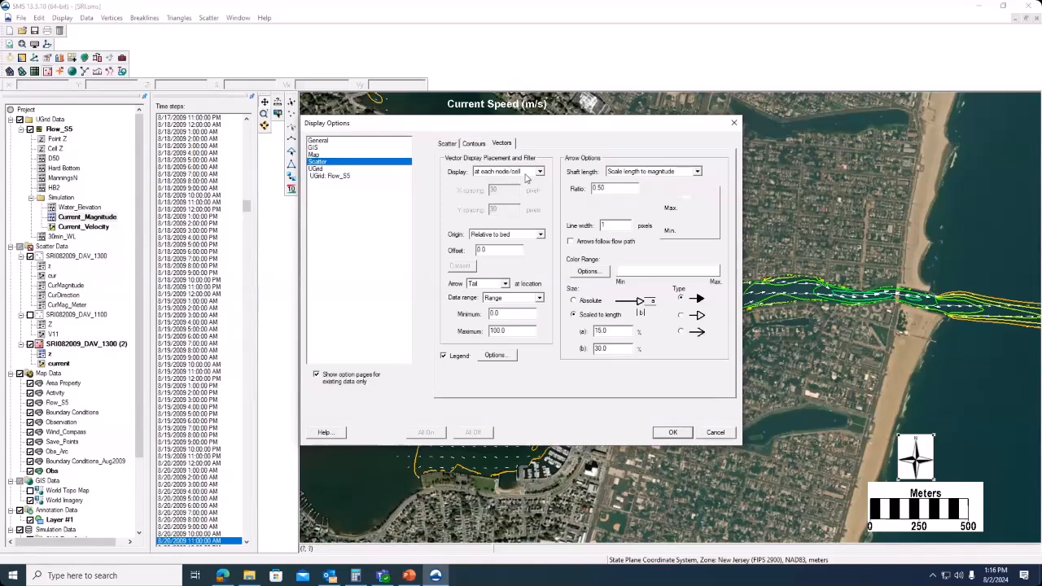
{"action": "left_click", "coordinate": [480, 250]}
{"action": "type", "text": "1"}
Clear the units text of the scatter vector legend and apply the display options.
{"action": "left_click", "coordinate": [496, 356]}
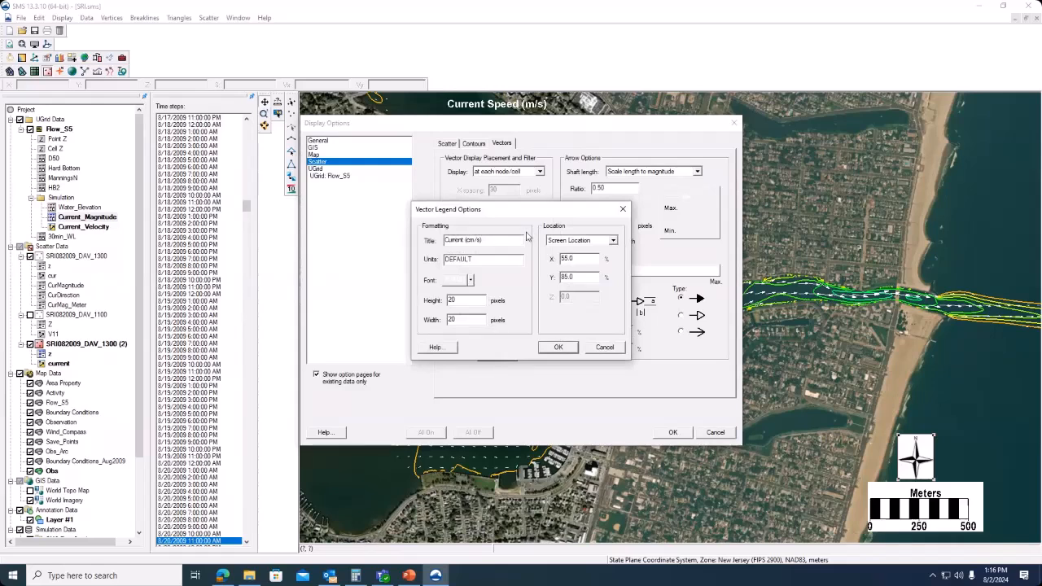
{"action": "double_click", "coordinate": [478, 259]}
{"action": "key", "text": "BackSpace"}
{"action": "left_click", "coordinate": [559, 348]}
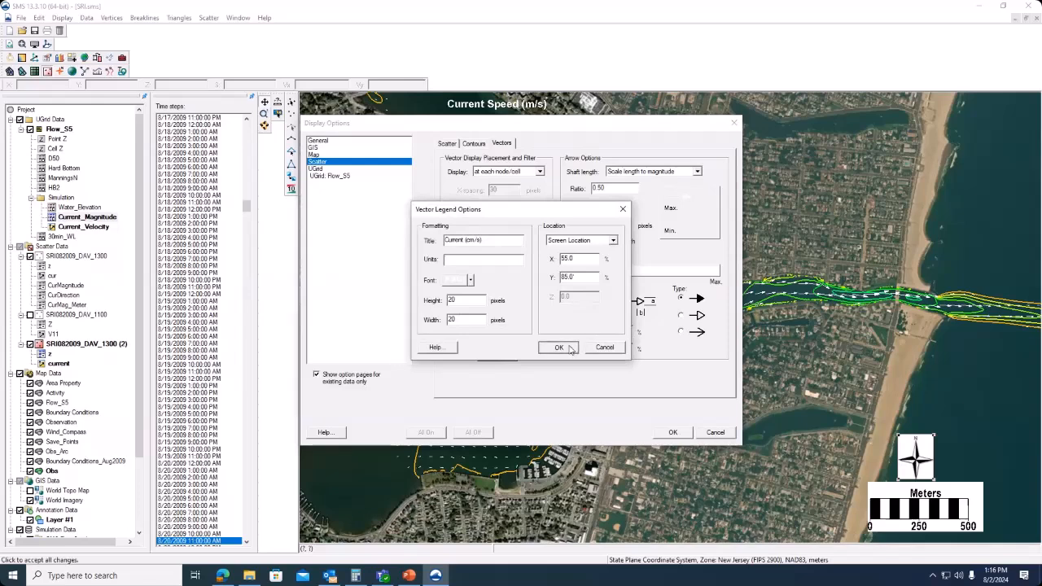
{"action": "left_click", "coordinate": [673, 433]}
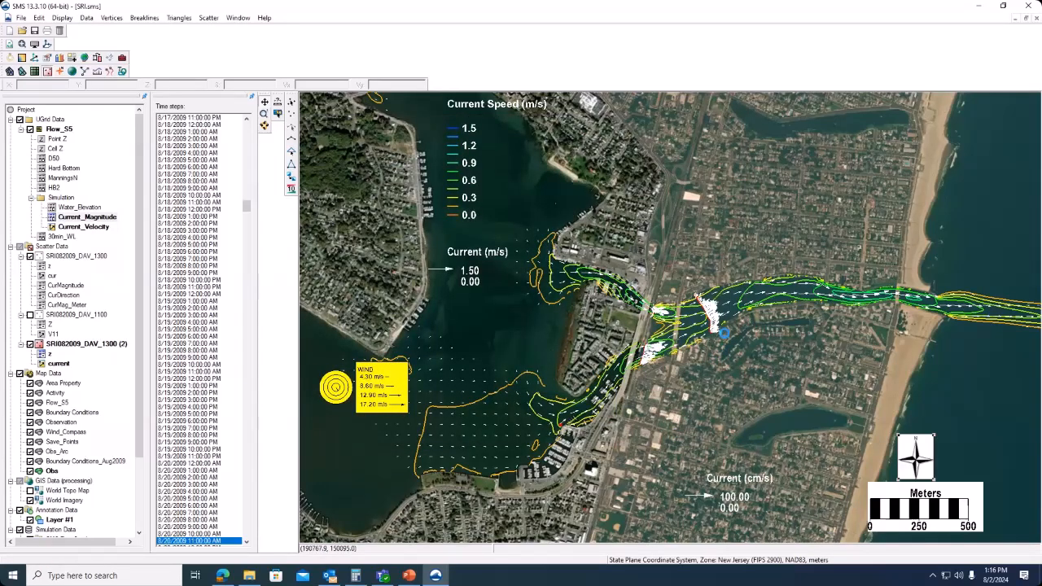
Examine the measured current vectors along the transects against the surrounding modelled current vectors.
{"action": "scroll", "coordinate": [724, 334], "scroll_direction": "up", "scroll_amount": 1}
{"action": "scroll", "coordinate": [737, 307], "scroll_direction": "up", "scroll_amount": 2}
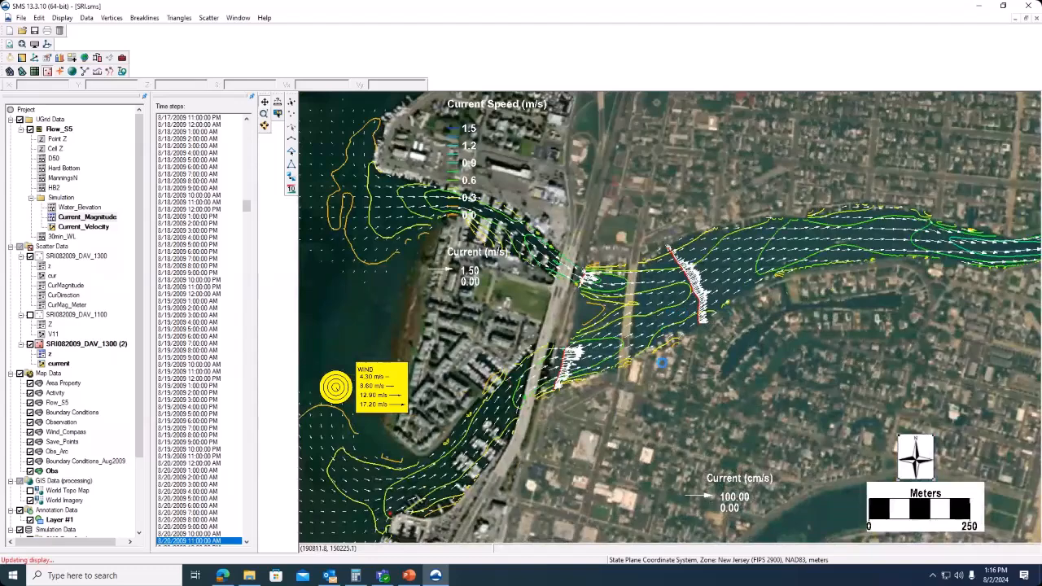
{"action": "scroll", "coordinate": [662, 364], "scroll_direction": "up", "scroll_amount": 1}
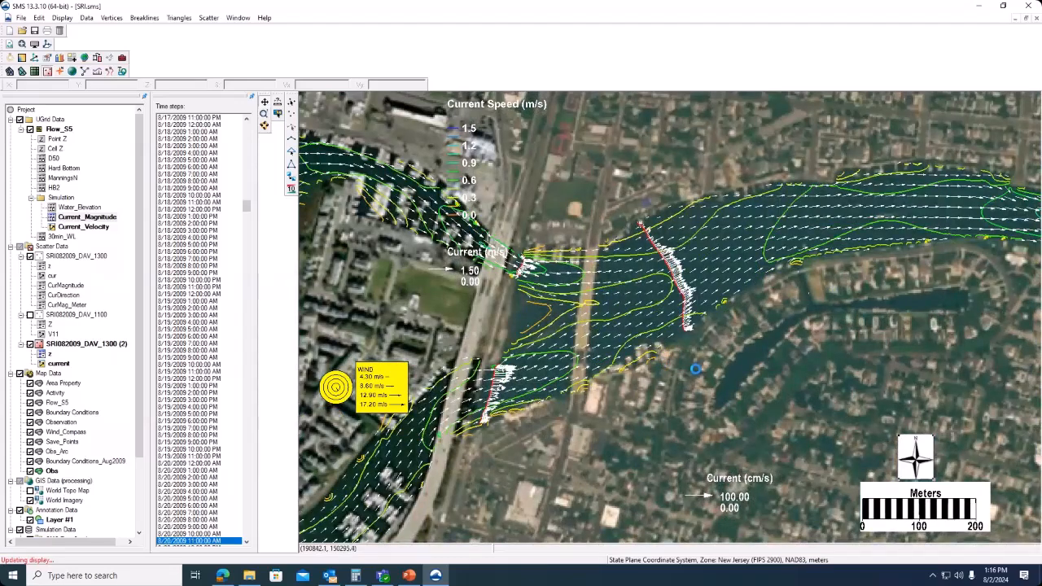
{"action": "scroll", "coordinate": [751, 297], "scroll_direction": "up", "scroll_amount": 1}
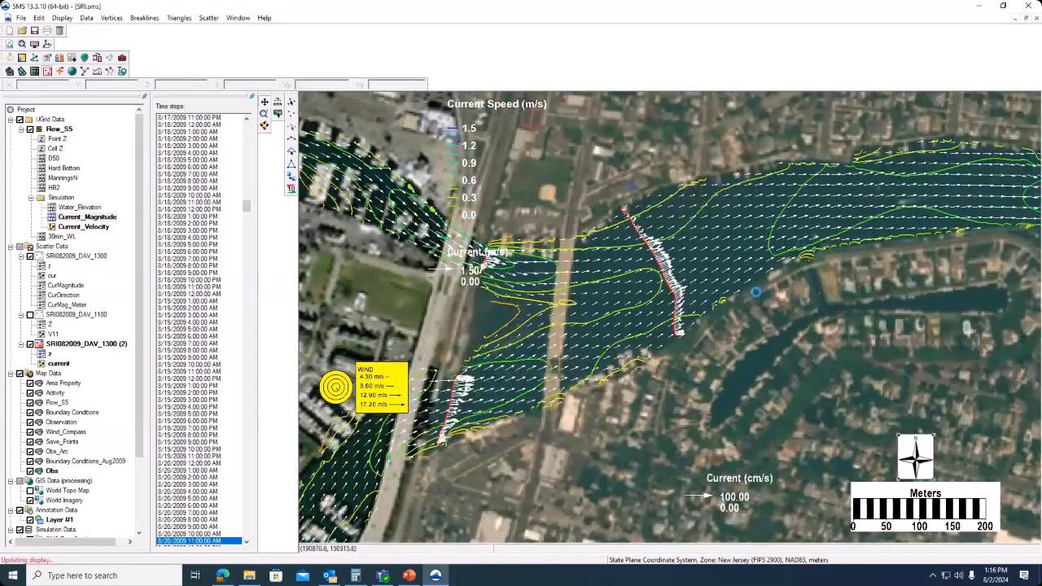
{"action": "scroll", "coordinate": [756, 292], "scroll_direction": "down", "scroll_amount": 2}
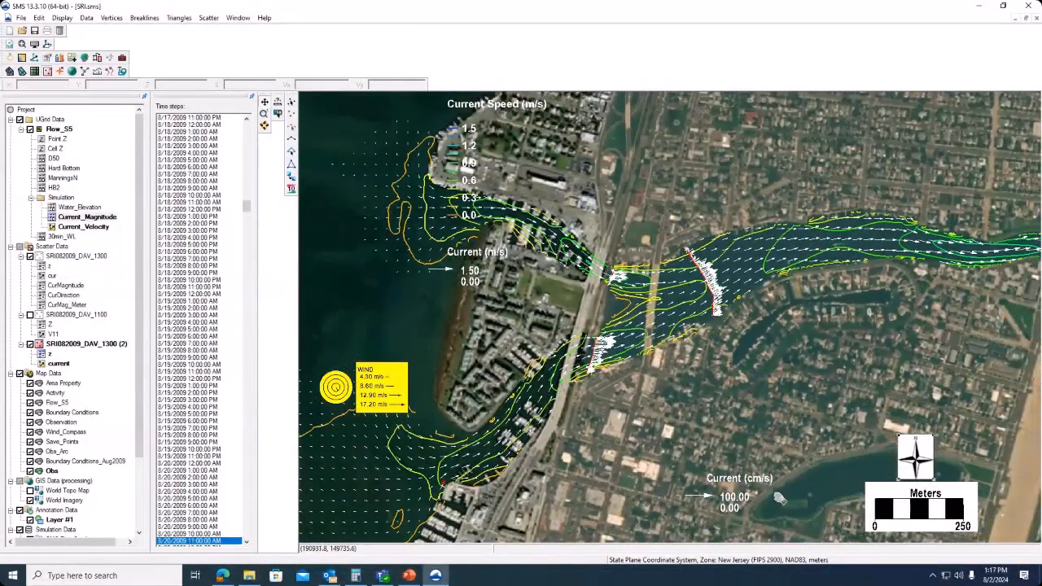
{"action": "scroll", "coordinate": [754, 430], "scroll_direction": "down", "scroll_amount": 1}
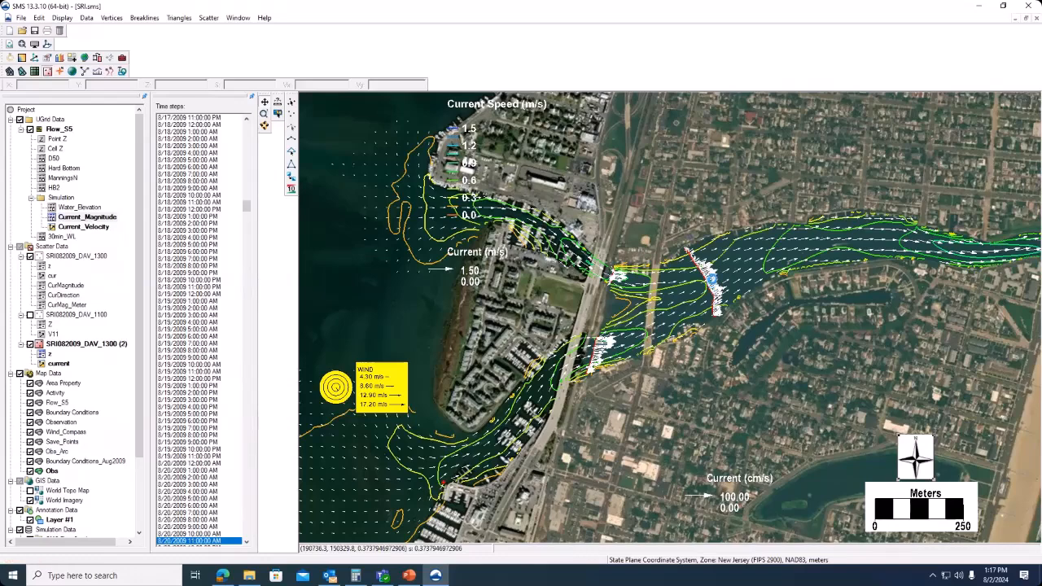
{"action": "scroll", "coordinate": [713, 280], "scroll_direction": "up", "scroll_amount": 1}
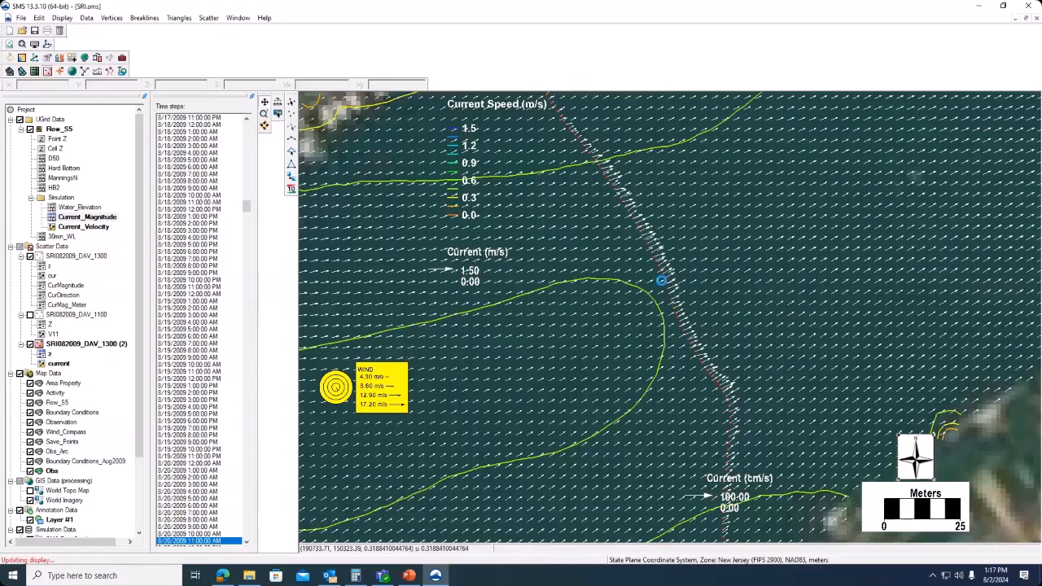
{"action": "scroll", "coordinate": [661, 281], "scroll_direction": "down", "scroll_amount": 1}
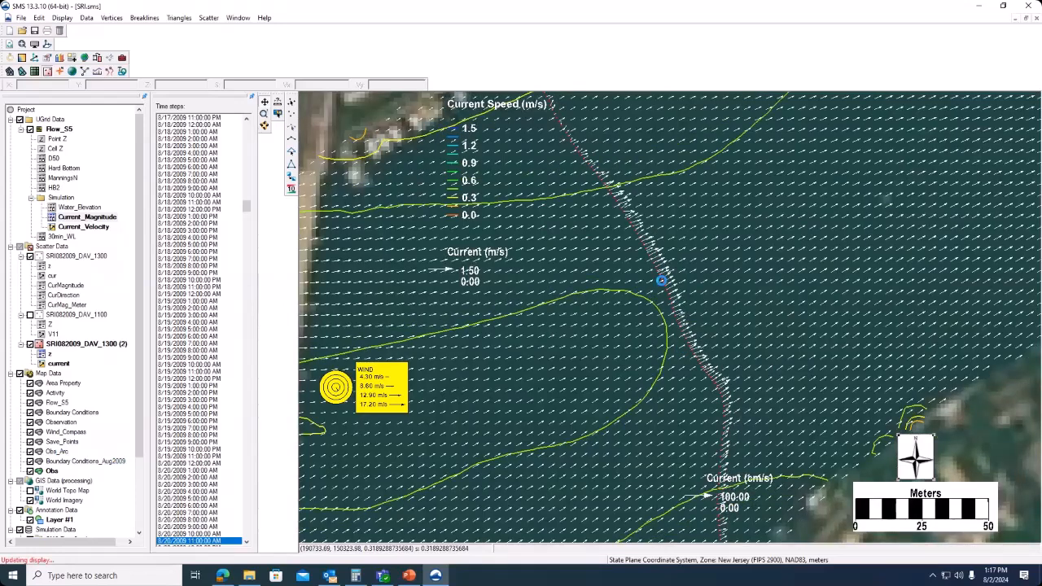
{"action": "scroll", "coordinate": [661, 281], "scroll_direction": "down", "scroll_amount": 1}
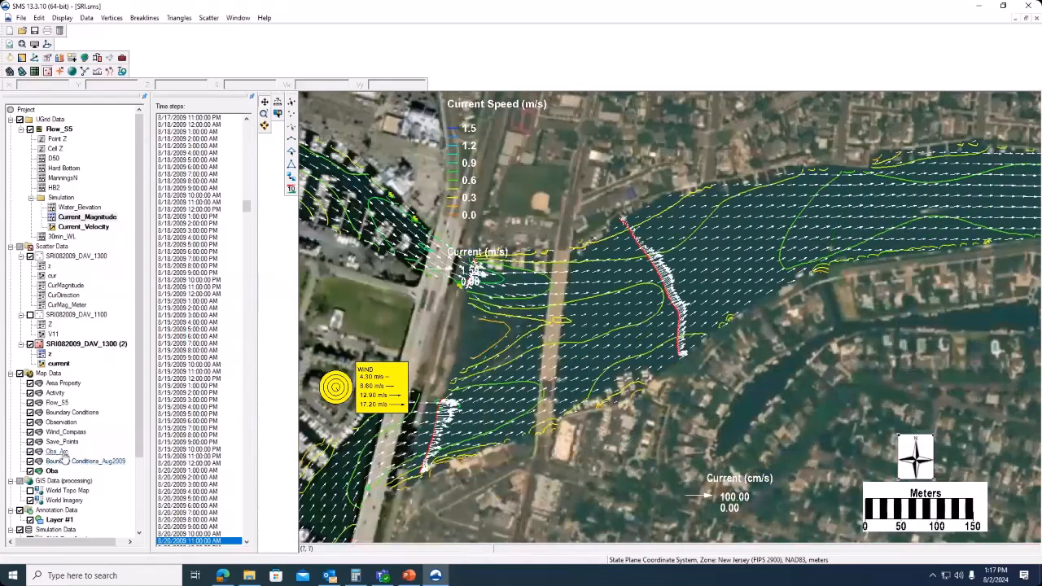
Duplicate the Area Property coverage in the map data.
{"action": "left_click", "coordinate": [59, 452]}
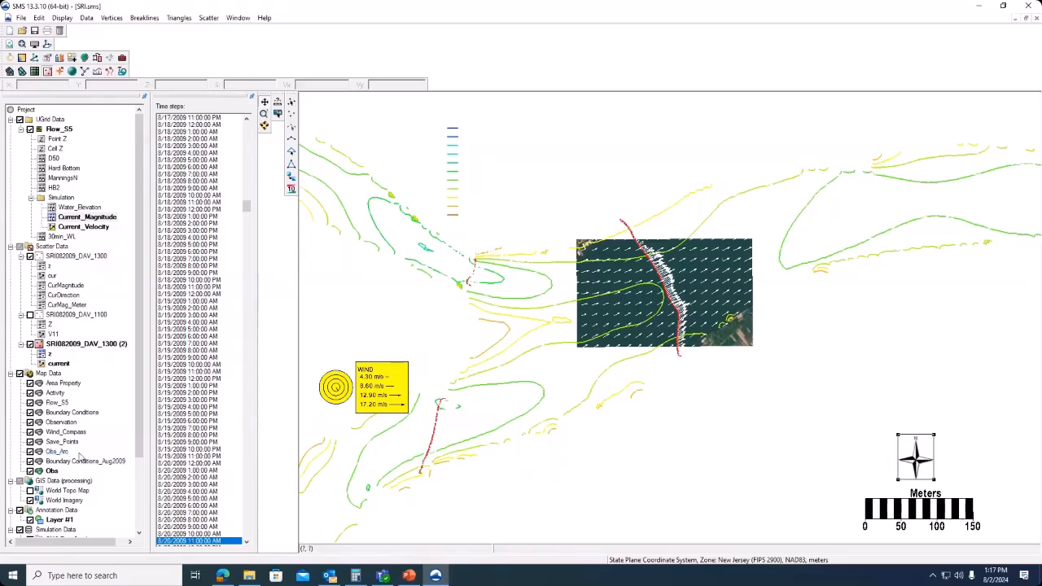
{"action": "left_click", "coordinate": [59, 452]}
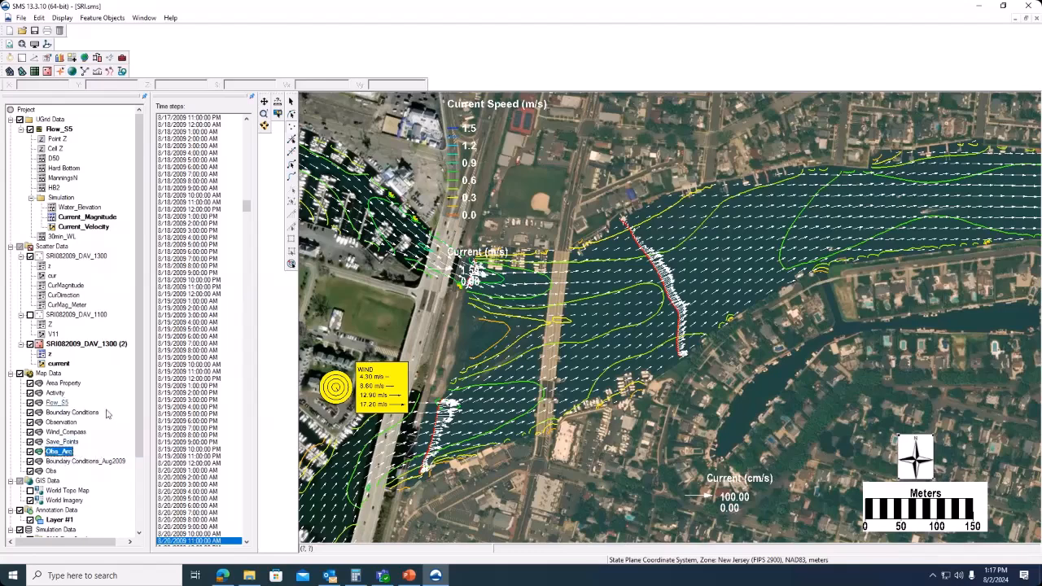
{"action": "left_click", "coordinate": [48, 375]}
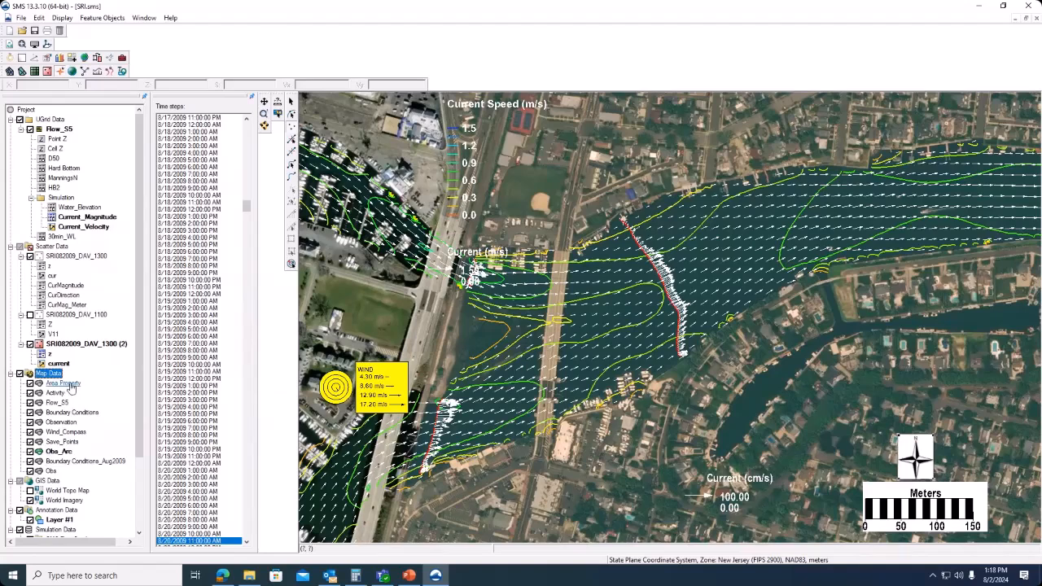
{"action": "right_click", "coordinate": [71, 386]}
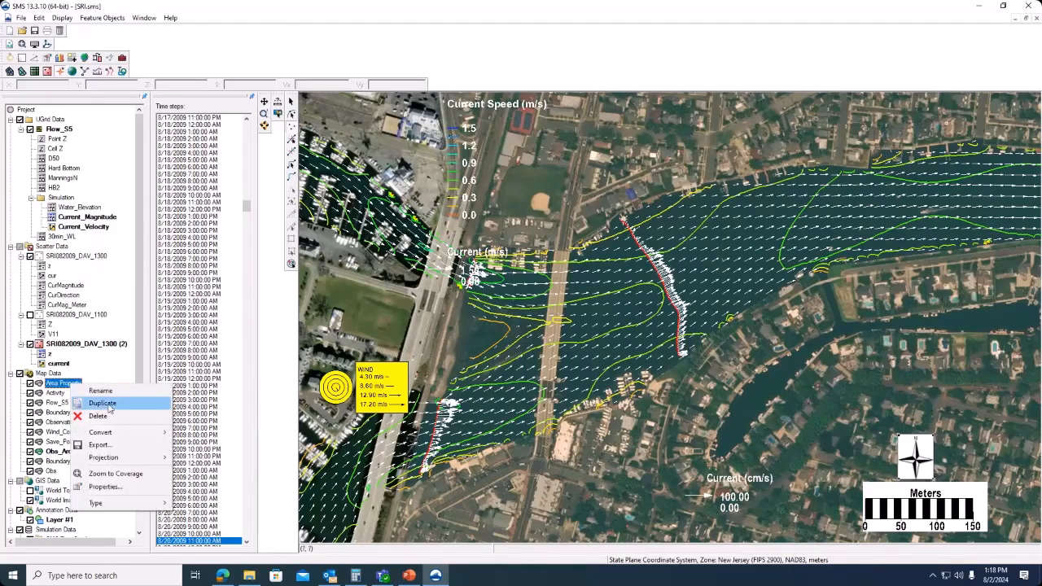
{"action": "left_click", "coordinate": [103, 403]}
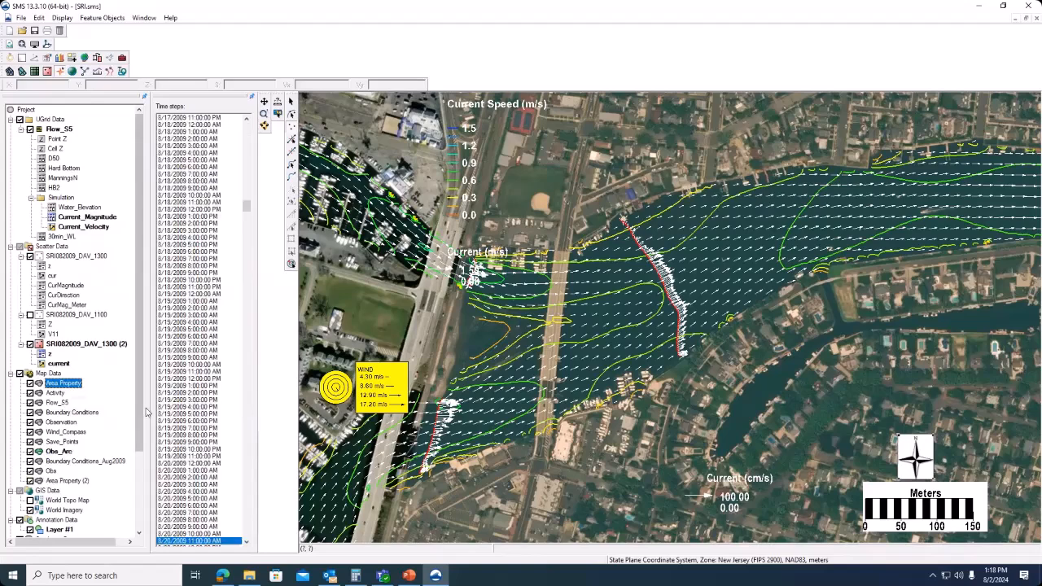
Rename the duplicated coverage as Obs_Arc1.
{"action": "right_click", "coordinate": [73, 482]}
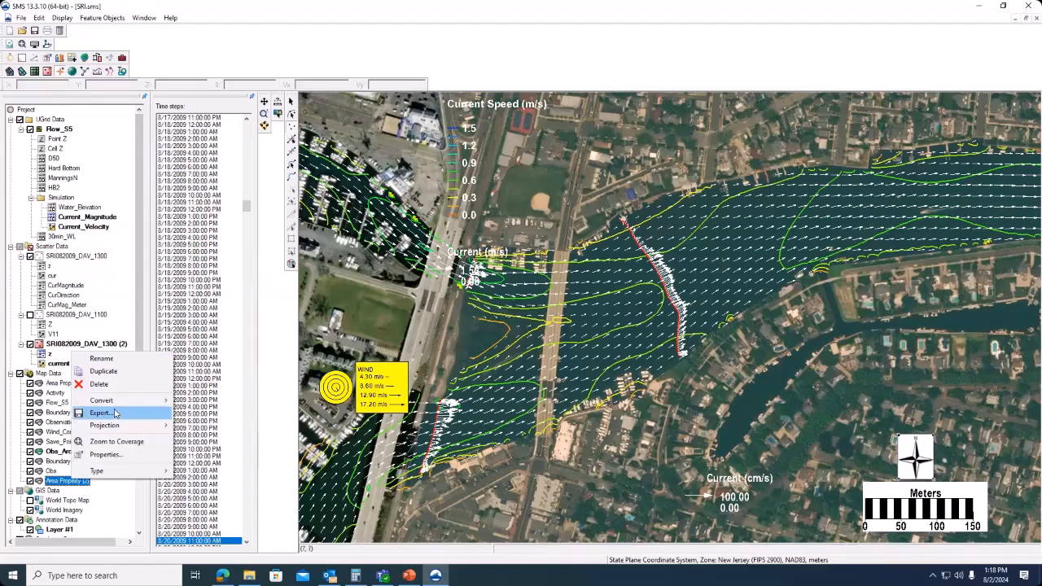
{"action": "left_click", "coordinate": [112, 359]}
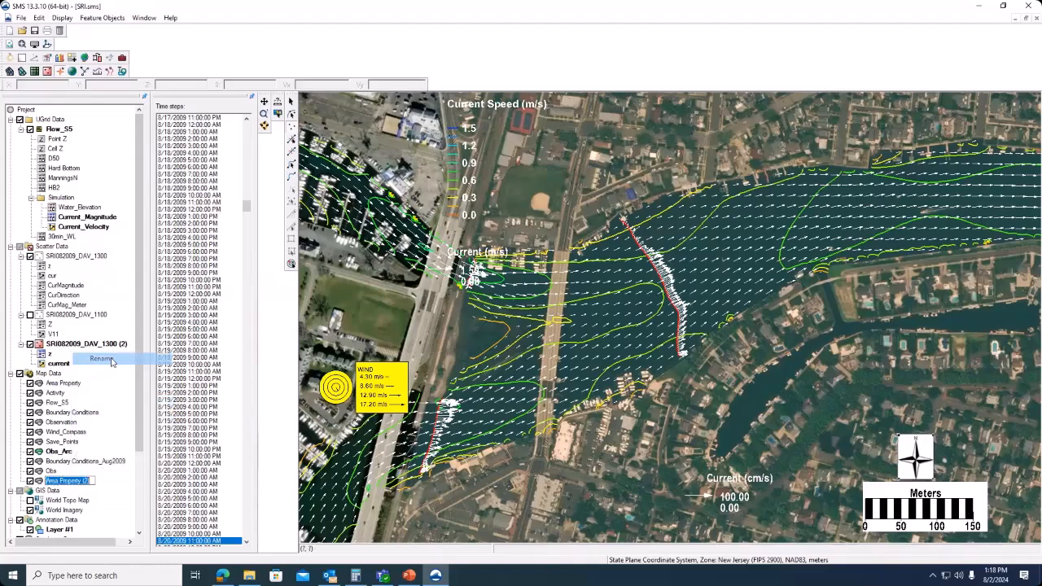
{"action": "type", "text": "Obs_"}
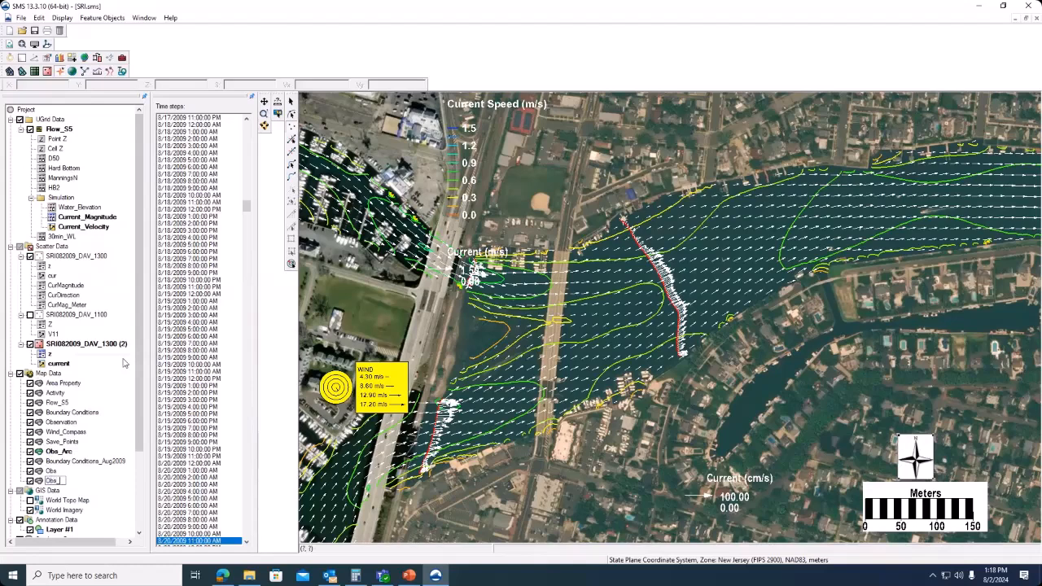
{"action": "type", "text": "Arc1"}
Change the coverage type of Obs_Arc1 to the generic Observation type.
{"action": "left_click", "coordinate": [65, 482]}
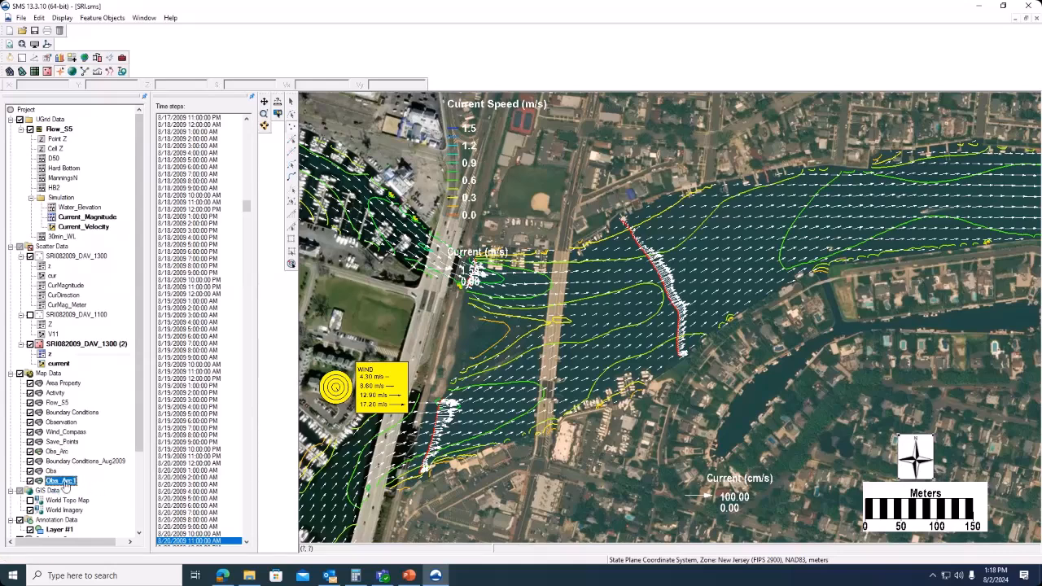
{"action": "right_click", "coordinate": [68, 485]}
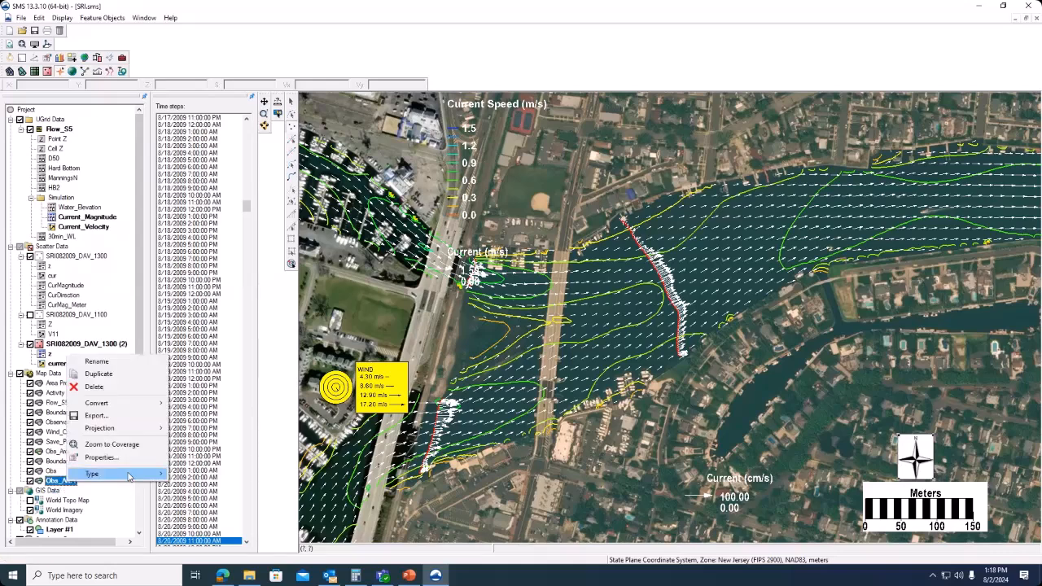
{"action": "mouse_move", "coordinate": [128, 478]}
{"action": "mouse_move", "coordinate": [195, 474]}
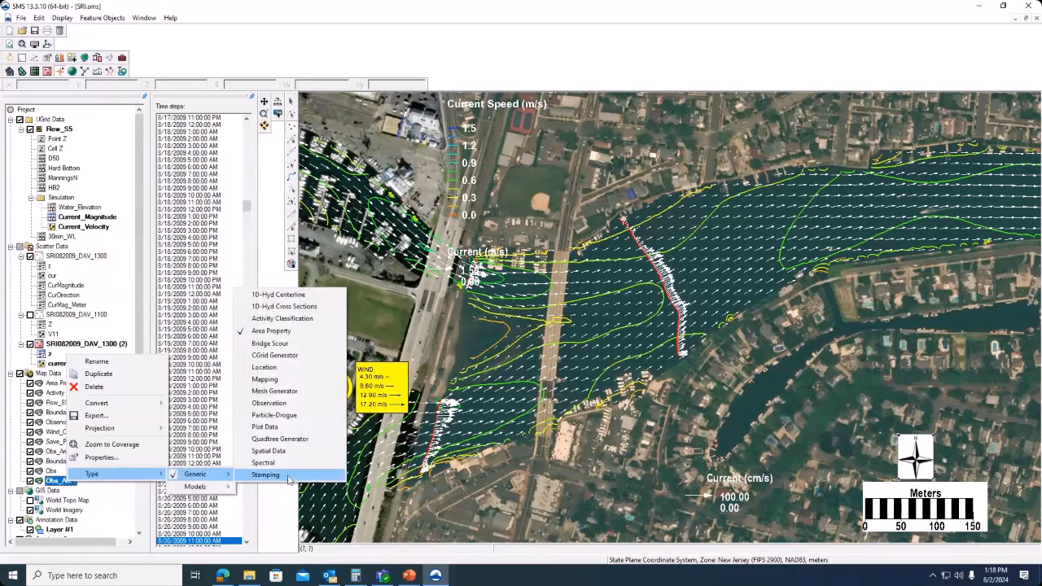
{"action": "left_click", "coordinate": [276, 404]}
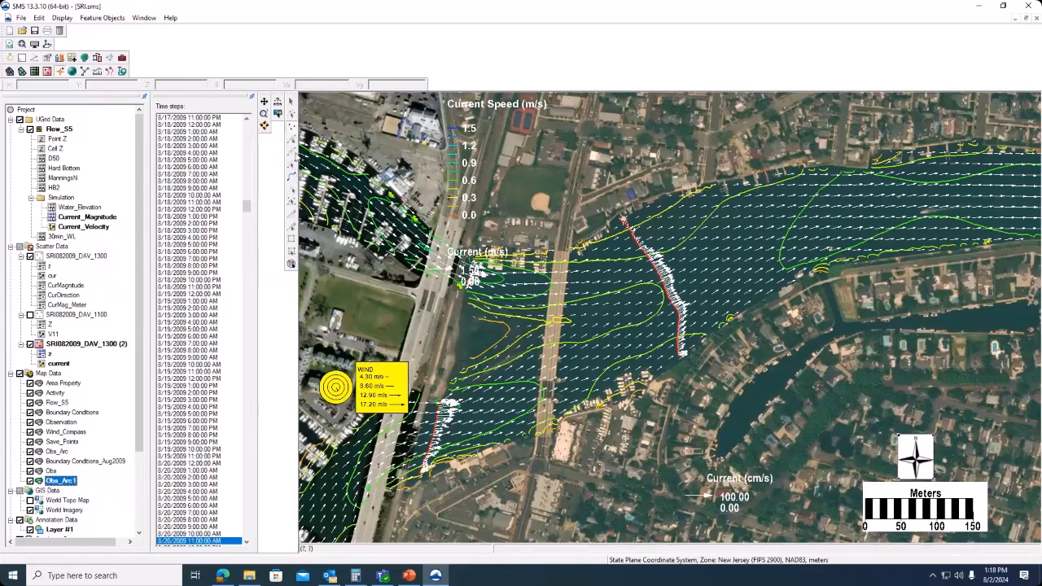
Sketch a trial feature arc about 57 m long from the southern end of the eastern measured transect in Obs_Arc1.
{"action": "left_click", "coordinate": [291, 176]}
{"action": "left_click", "coordinate": [679, 277]}
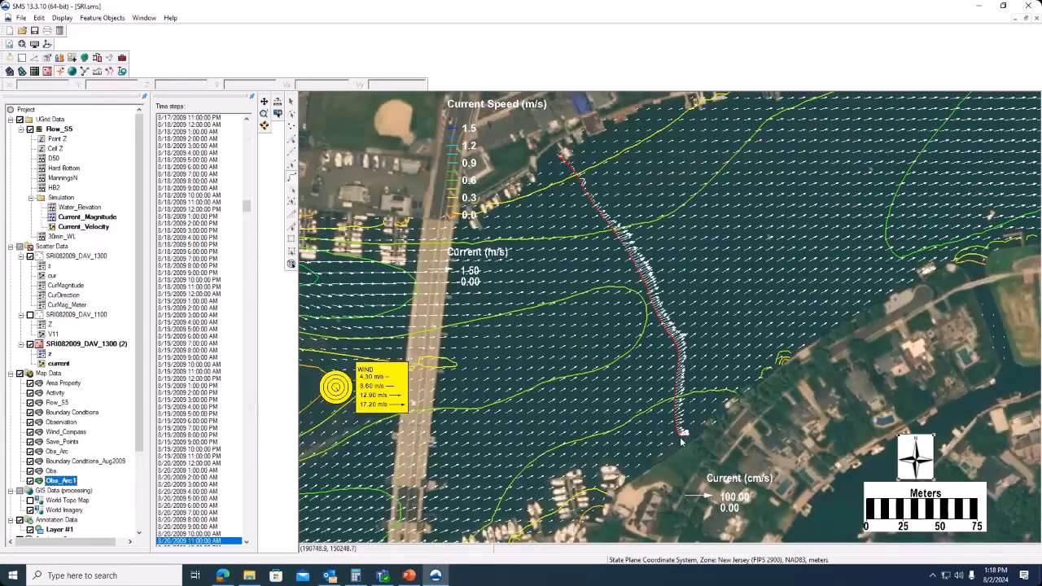
{"action": "left_click", "coordinate": [682, 434]}
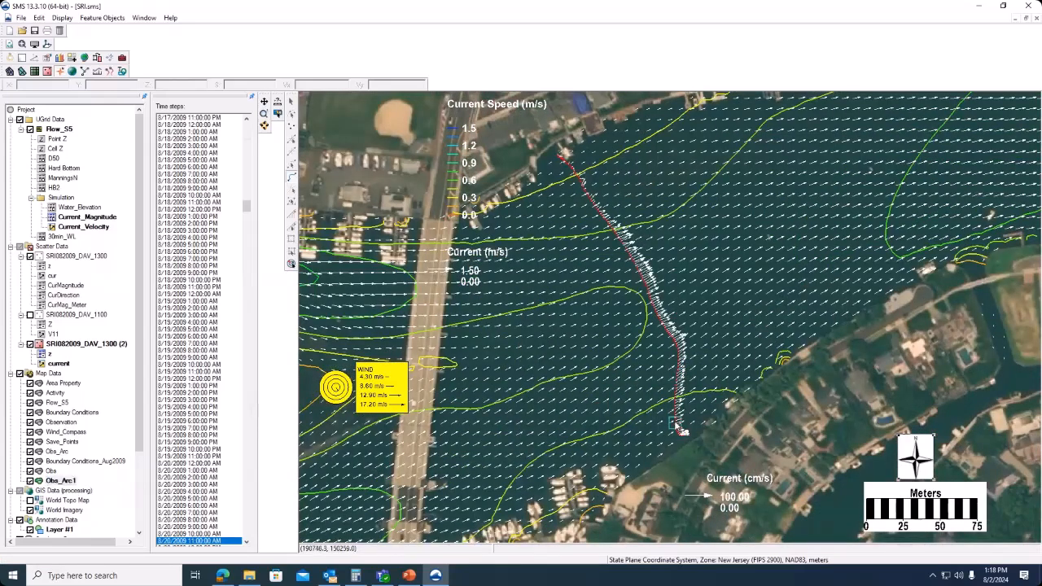
{"action": "left_click", "coordinate": [677, 380]}
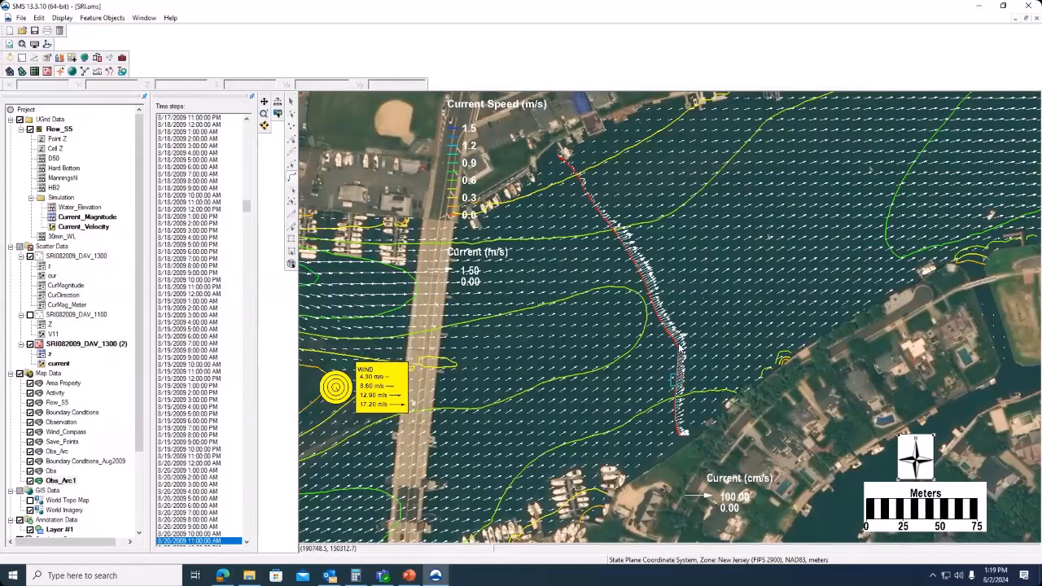
{"action": "double_click", "coordinate": [649, 356]}
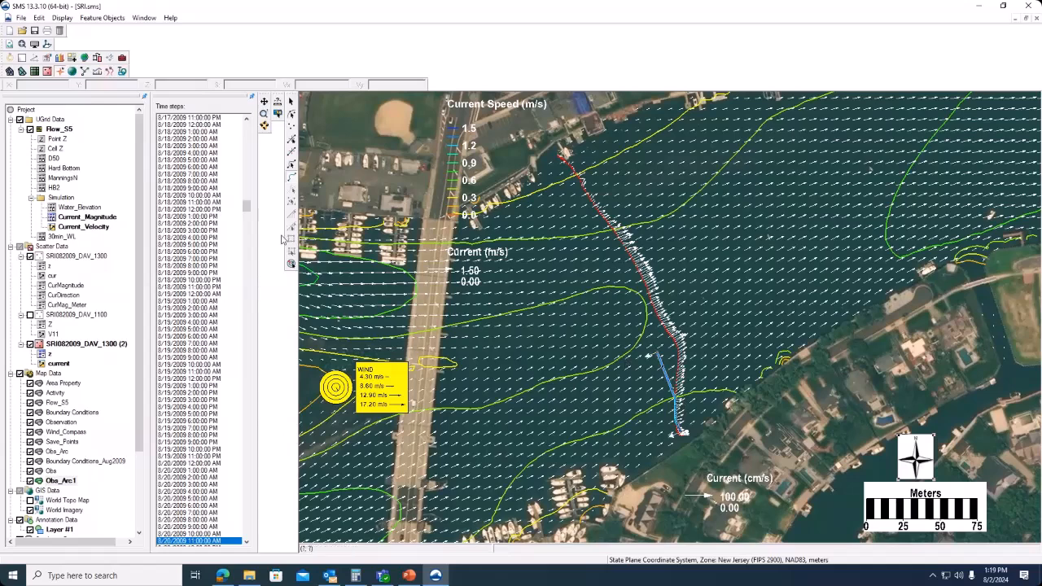
Delete the trial arc from the Obs_Arc1 coverage.
{"action": "left_click", "coordinate": [292, 164]}
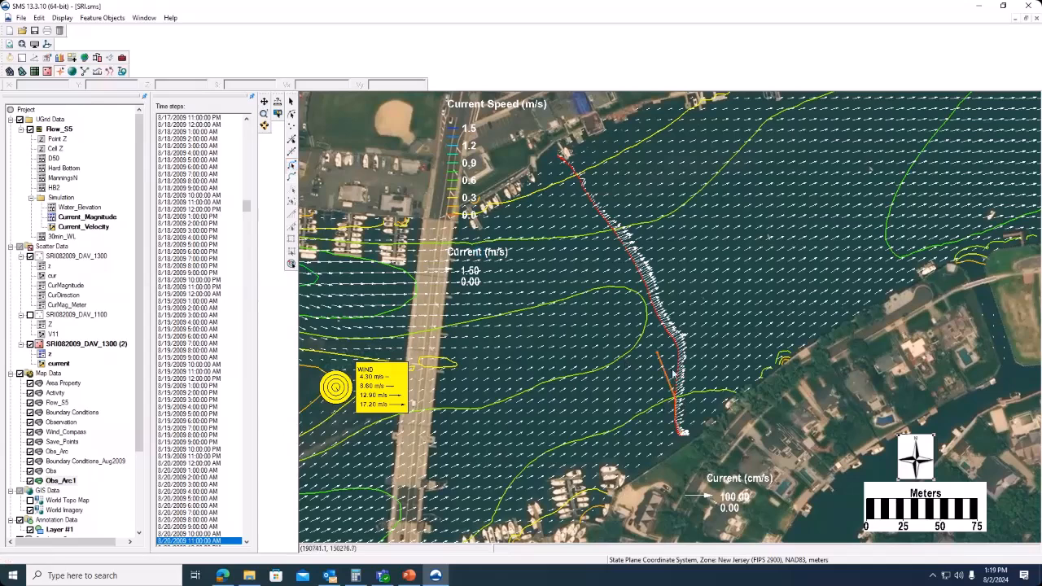
{"action": "left_click", "coordinate": [670, 379]}
{"action": "left_click", "coordinate": [670, 381]}
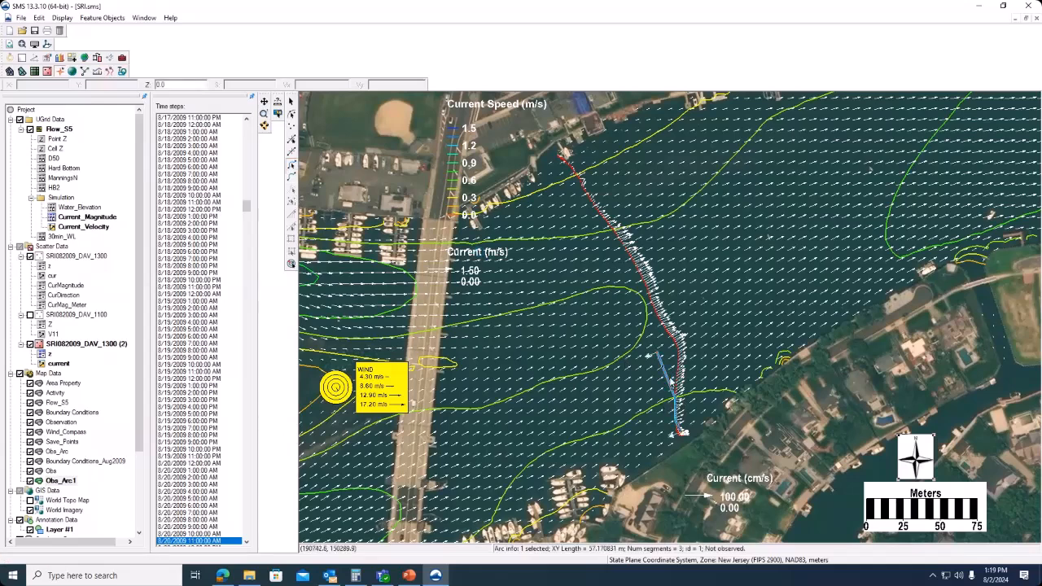
{"action": "key", "text": "Delete"}
{"action": "key", "text": "Return"}
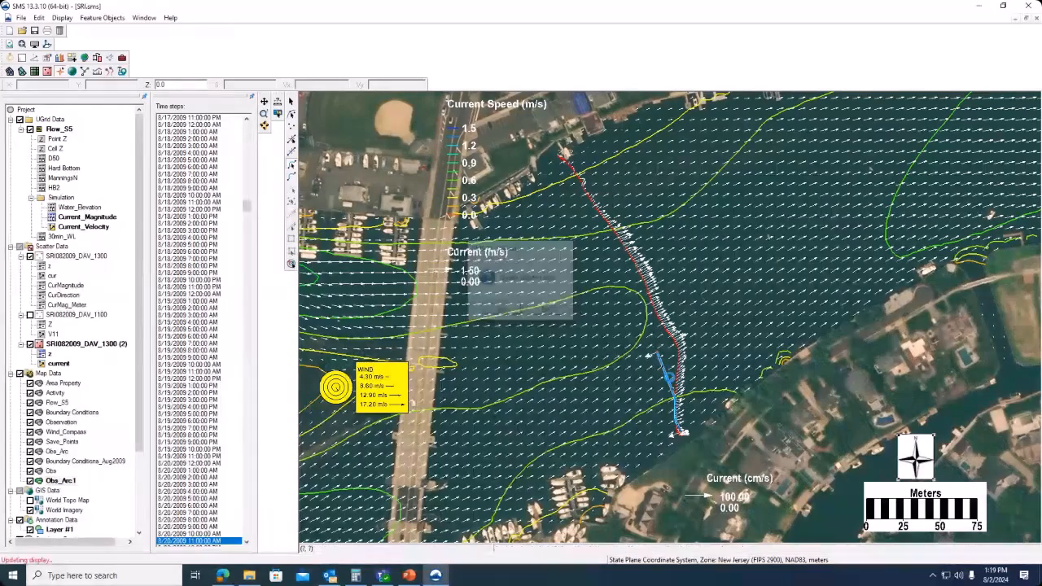
{"action": "left_click", "coordinate": [69, 453]}
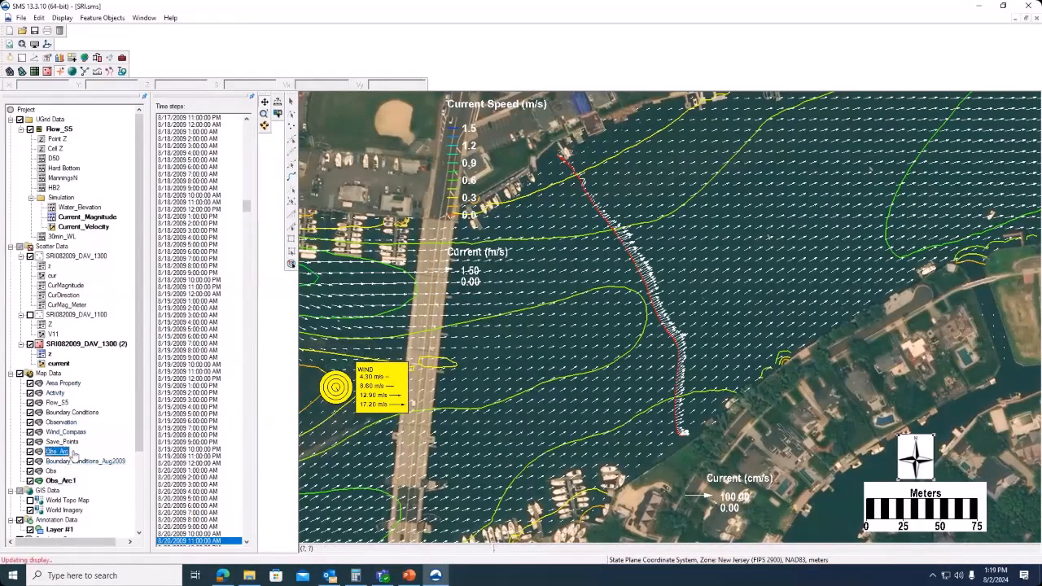
{"action": "left_click", "coordinate": [292, 168]}
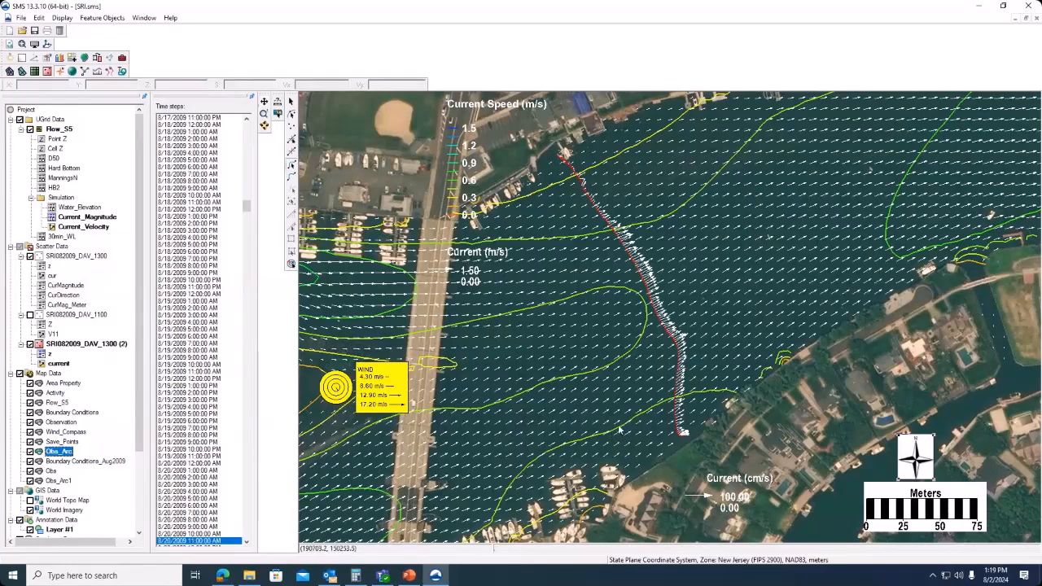
{"action": "left_click", "coordinate": [669, 332]}
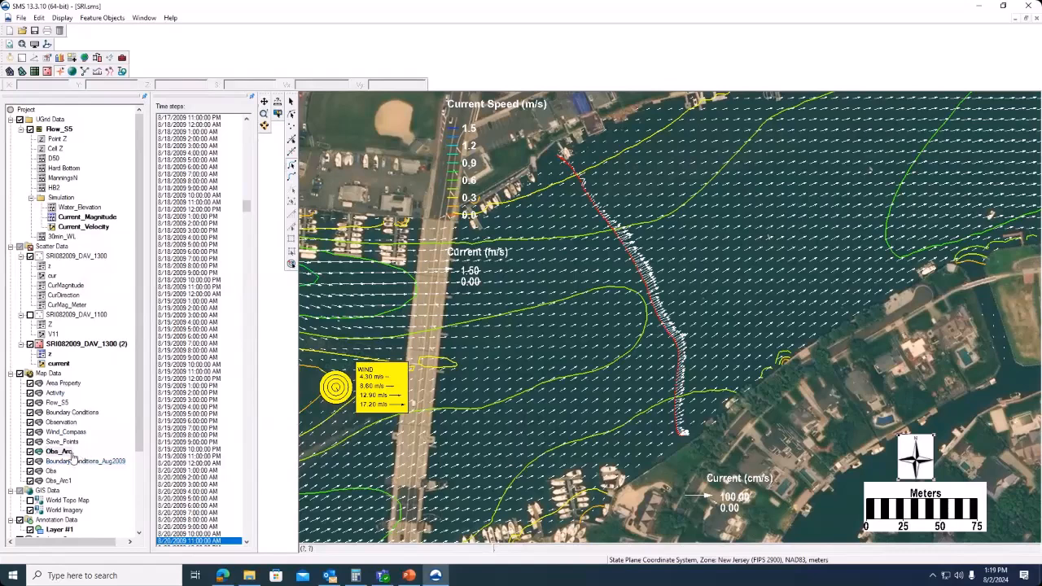
Redistribute the vertices of the transect arc in the Observation coverage using a specified average spacing of 2 meters.
{"action": "left_click", "coordinate": [61, 423]}
{"action": "left_click", "coordinate": [675, 344]}
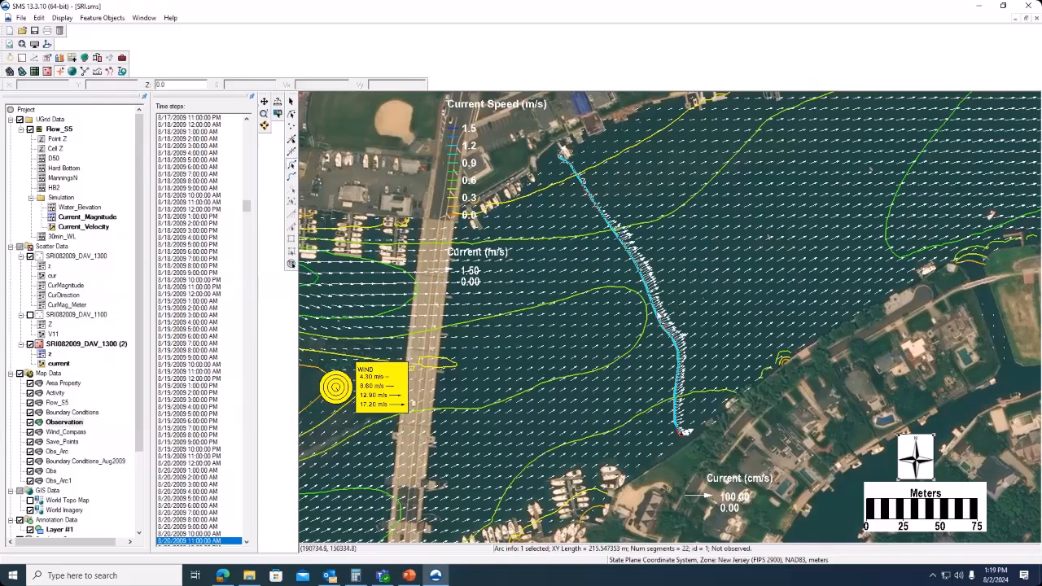
{"action": "right_click", "coordinate": [657, 316]}
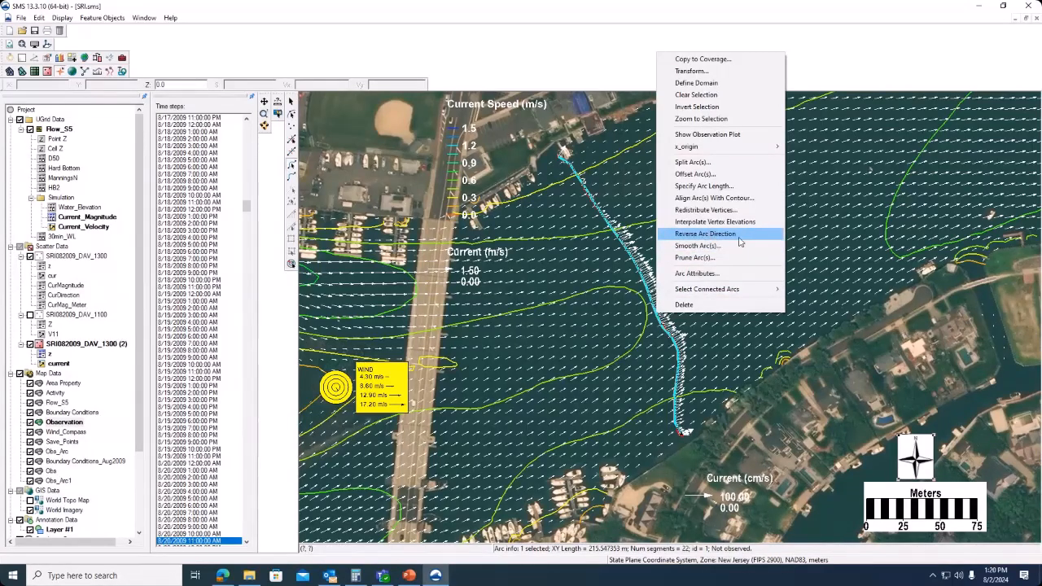
{"action": "left_click", "coordinate": [697, 213]}
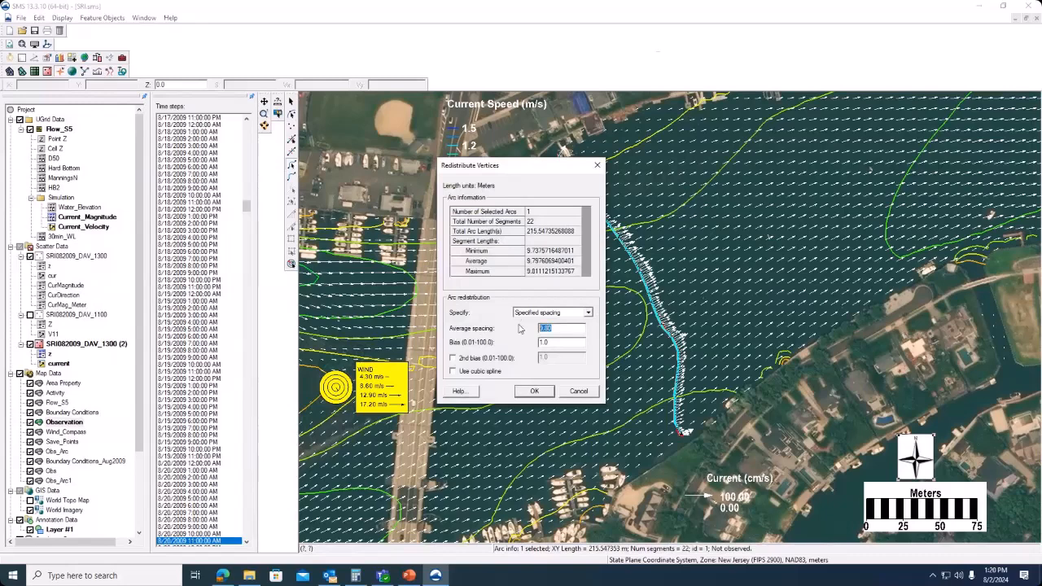
{"action": "left_click_drag", "start_coordinate": [562, 329], "coordinate": [523, 328]}
{"action": "type", "text": "2"}
{"action": "left_click", "coordinate": [548, 392]}
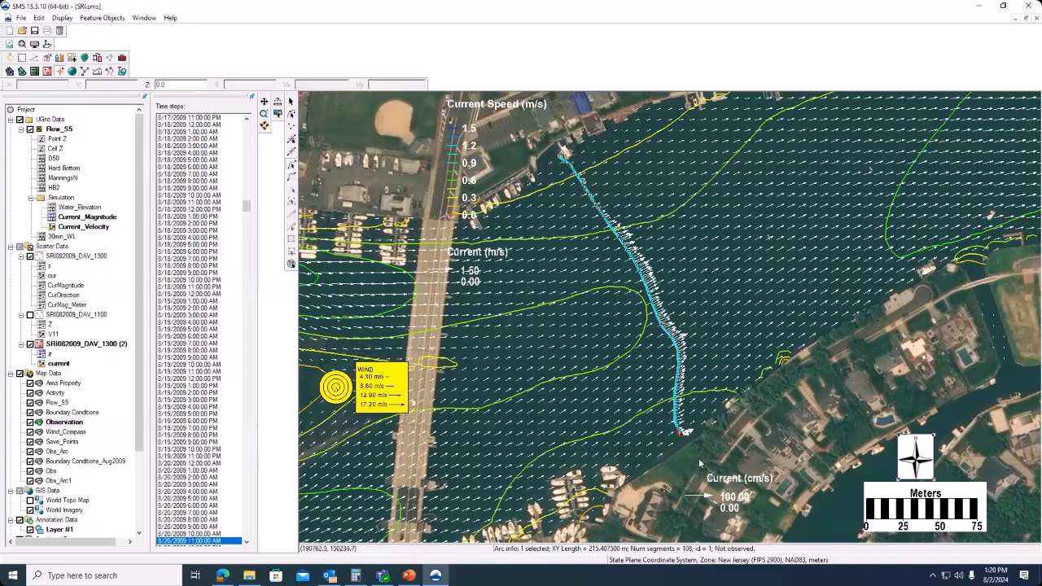
Convert the current vectors of SRI082009_DAV_1300 (2) to scalar magnitude and direction datasets, using the dataset name prefix cur.
{"action": "left_click", "coordinate": [60, 364]}
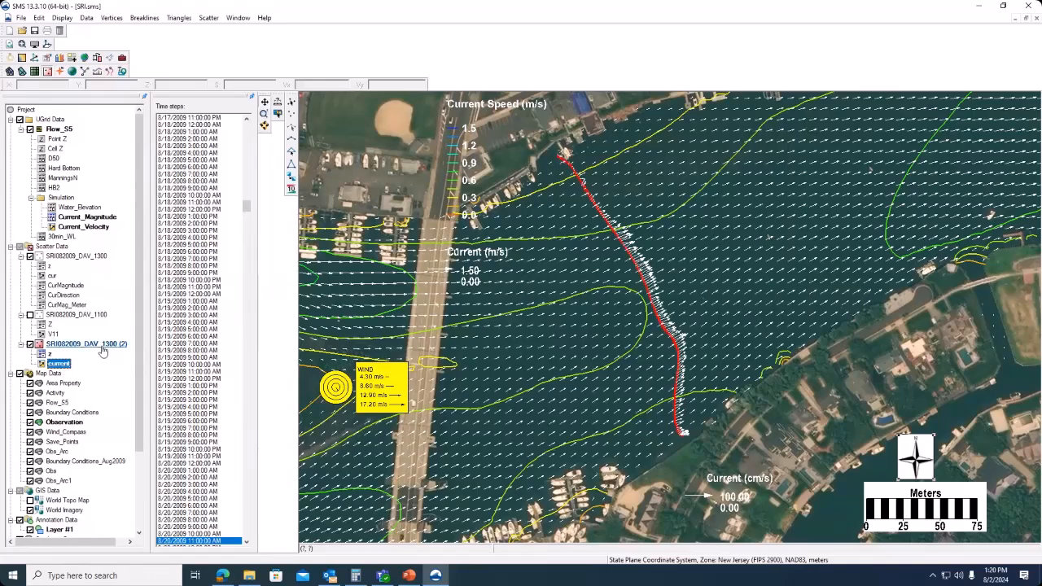
{"action": "left_click", "coordinate": [65, 367]}
{"action": "left_click", "coordinate": [86, 18]}
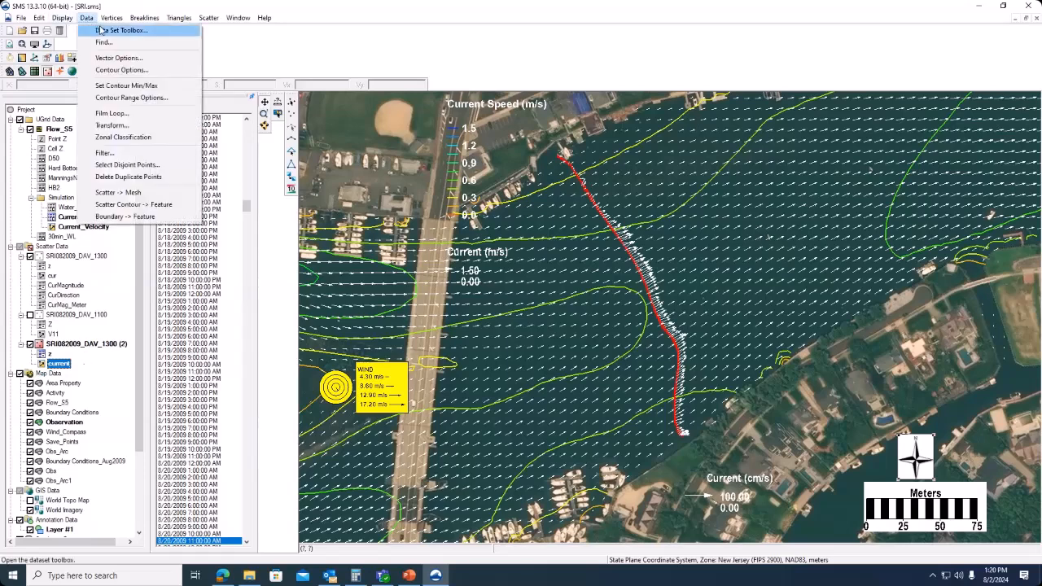
{"action": "left_click", "coordinate": [121, 30]}
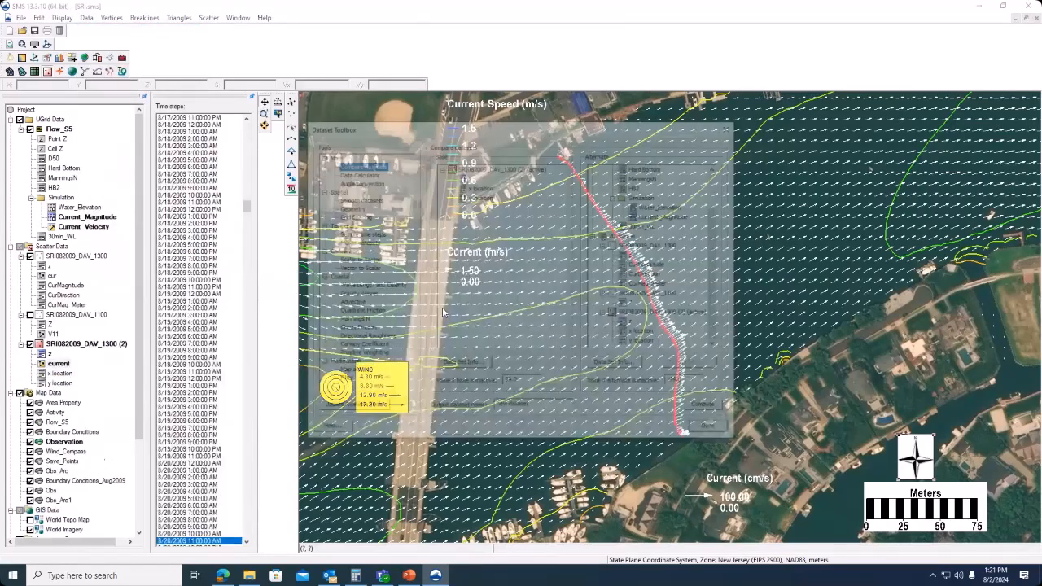
{"action": "left_click", "coordinate": [357, 269]}
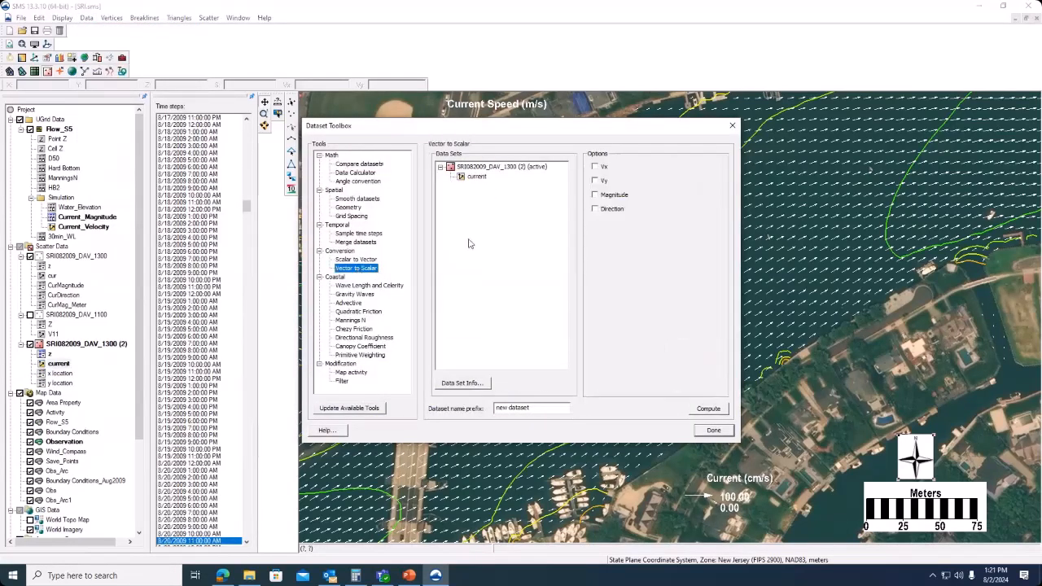
{"action": "left_click", "coordinate": [479, 177]}
{"action": "left_click", "coordinate": [597, 195]}
{"action": "left_click", "coordinate": [596, 210]}
{"action": "left_click_drag", "start_coordinate": [539, 408], "coordinate": [461, 409]}
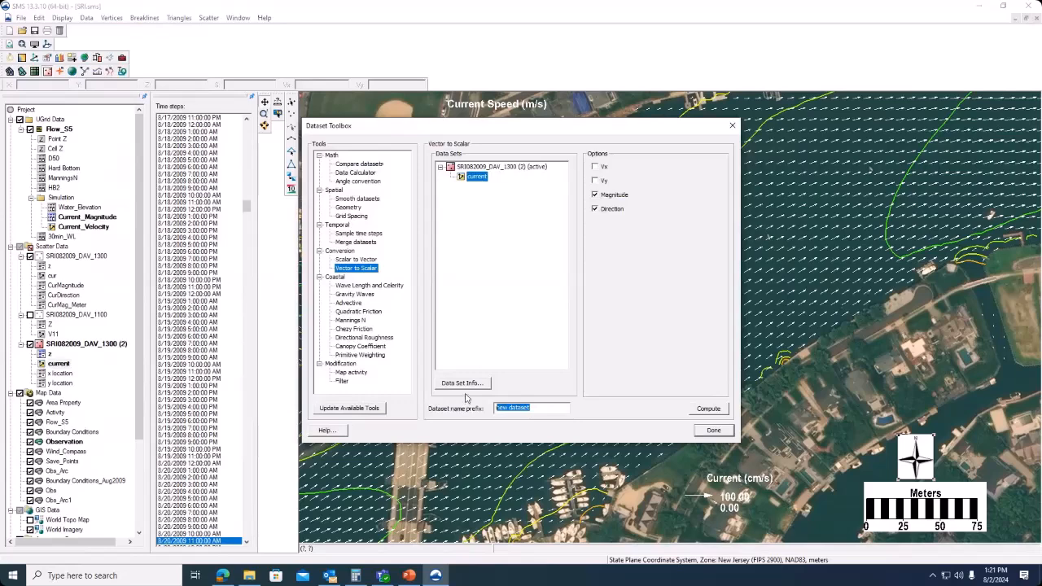
{"action": "type", "text": "cur"}
{"action": "left_click", "coordinate": [709, 409]}
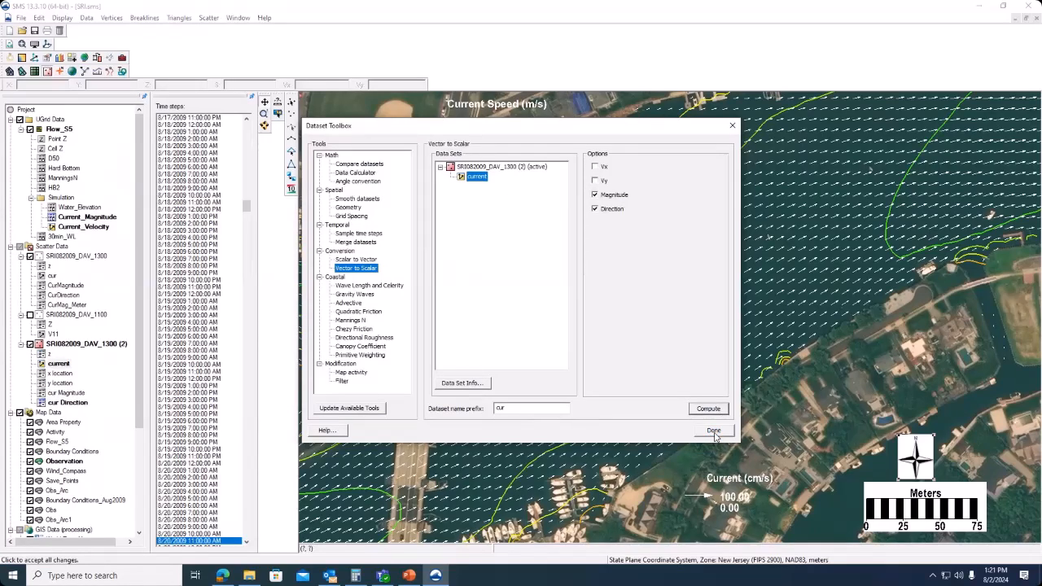
{"action": "left_click", "coordinate": [714, 432]}
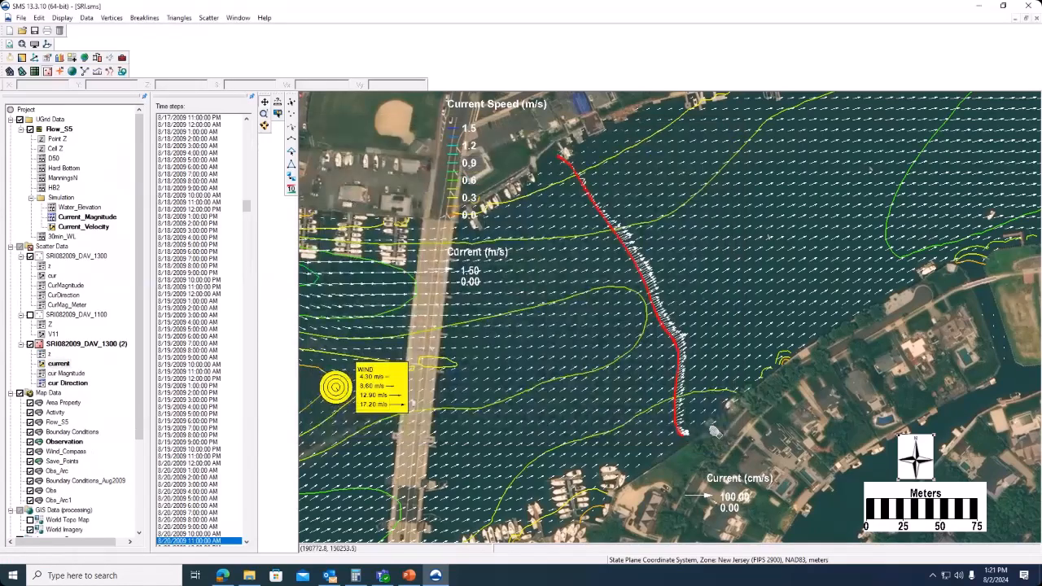
Set up a Data Calculator expression for the cur Magnitude dataset of SRI082009_DAV_1300 (2) as d2*(-1).
{"action": "left_click", "coordinate": [71, 375]}
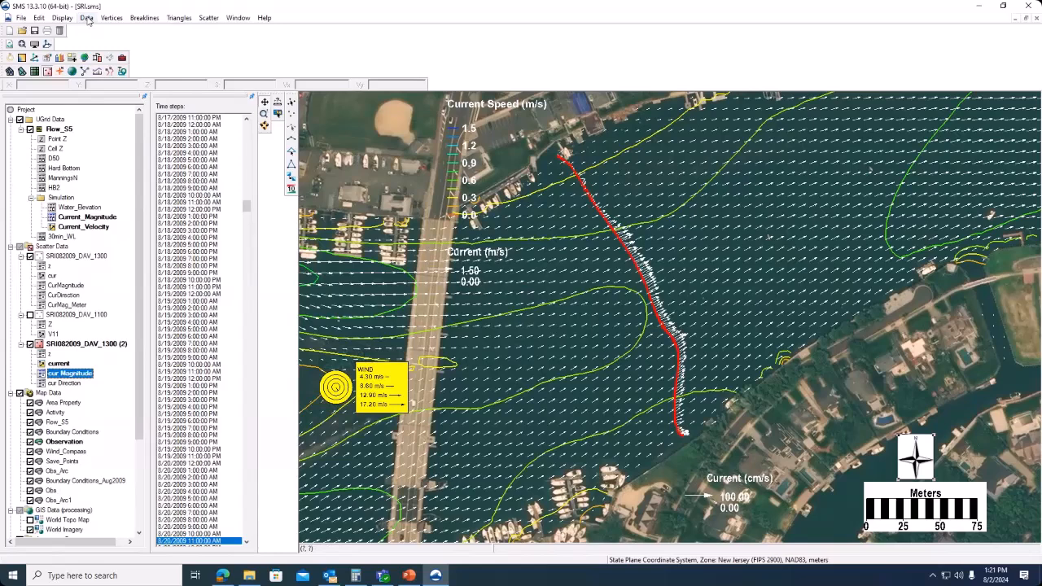
{"action": "left_click", "coordinate": [87, 18]}
{"action": "left_click", "coordinate": [103, 32]}
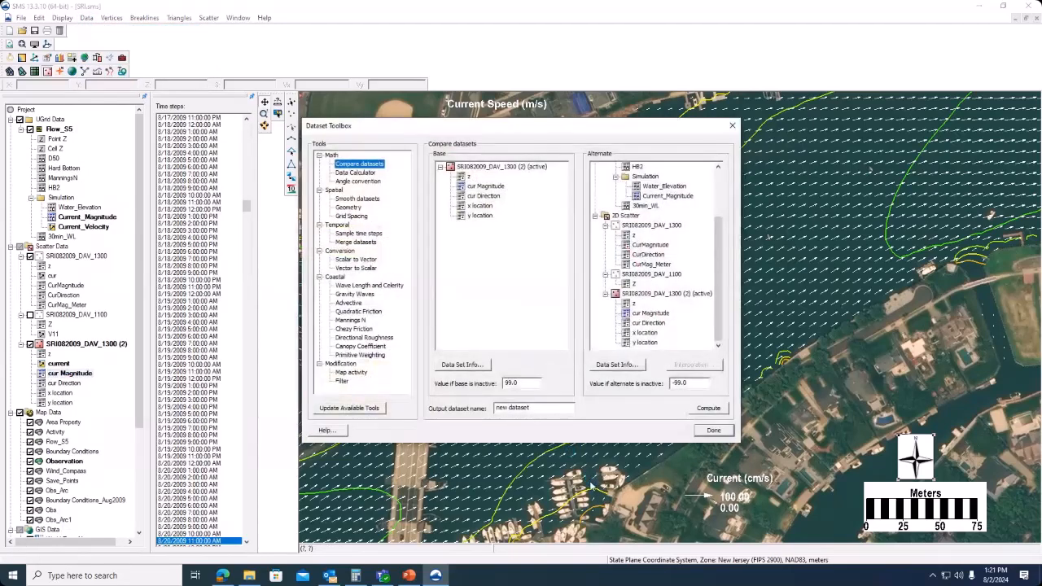
{"action": "left_click", "coordinate": [362, 173]}
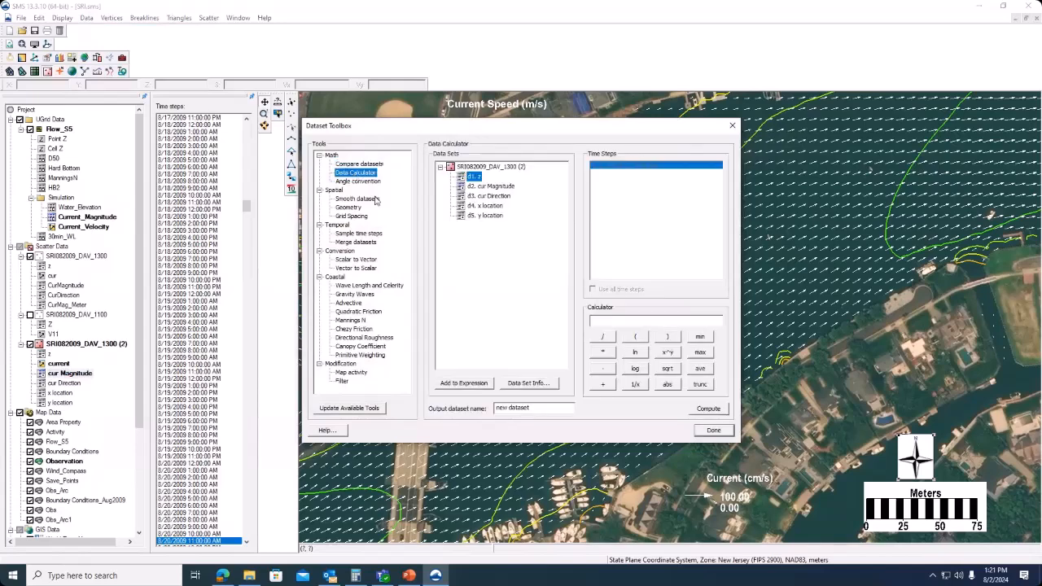
{"action": "left_click", "coordinate": [503, 186]}
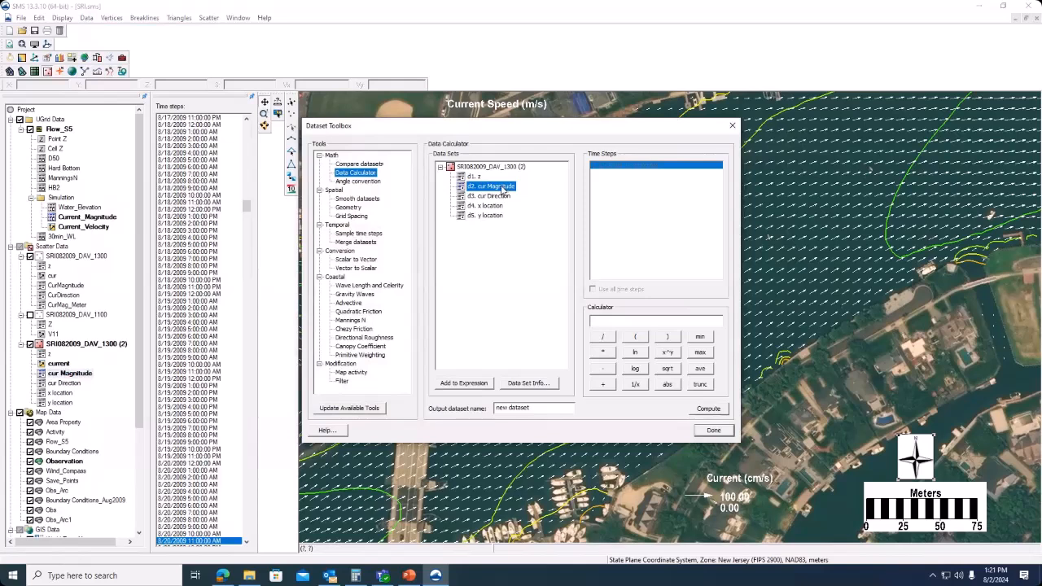
{"action": "double_click", "coordinate": [503, 186]}
{"action": "type", "text": "*"}
{"action": "type", "text": "(-1"}
Compute the expression under the output dataset name cur_mag_meter and make the new dataset active.
{"action": "left_click_drag", "start_coordinate": [545, 407], "coordinate": [437, 389]}
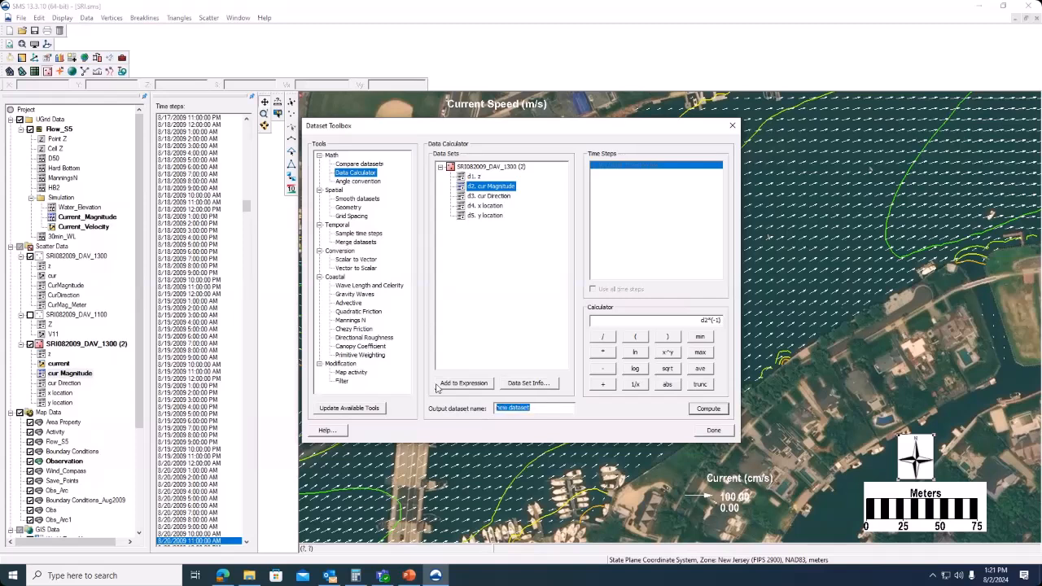
{"action": "type", "text": "c"}
{"action": "key", "text": "BackSpace"}
{"action": "left_click", "coordinate": [707, 408]}
{"action": "left_click", "coordinate": [713, 431]}
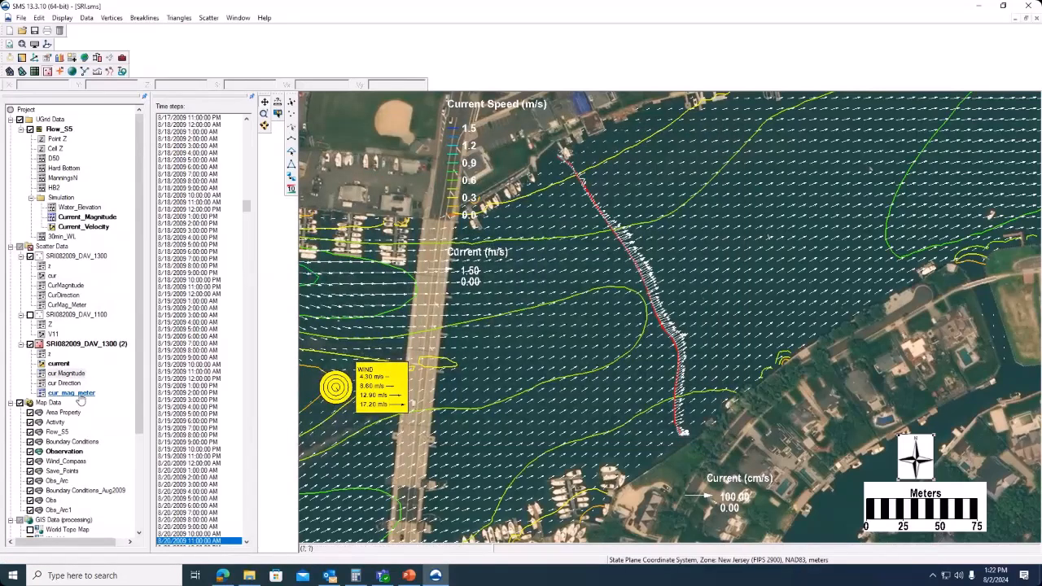
{"action": "left_click", "coordinate": [80, 394]}
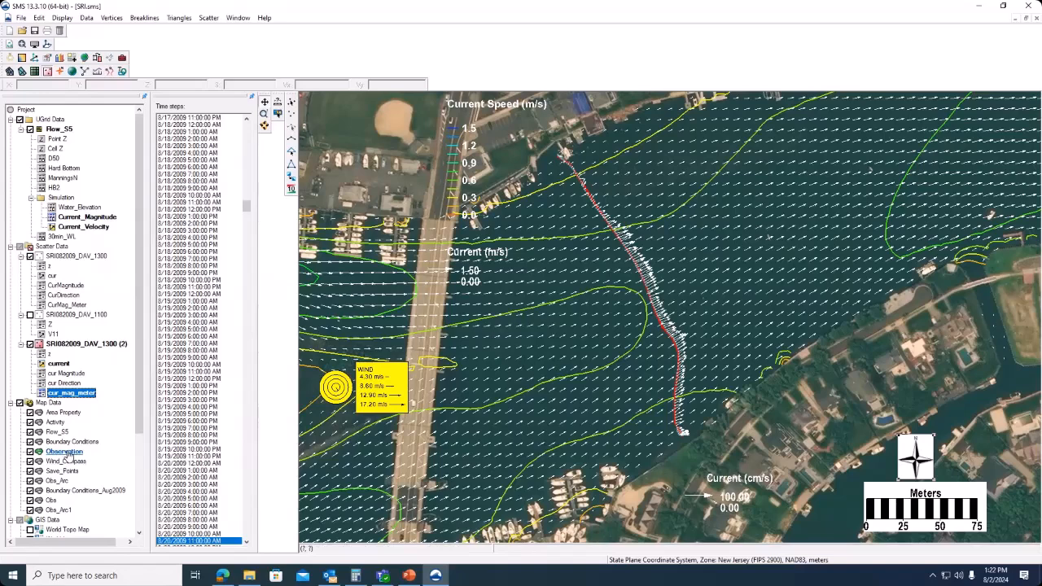
Start a new Observation Profile plot for the arc in the Observation coverage and proceed to its data settings.
{"action": "left_click", "coordinate": [70, 454]}
{"action": "left_click", "coordinate": [62, 18]}
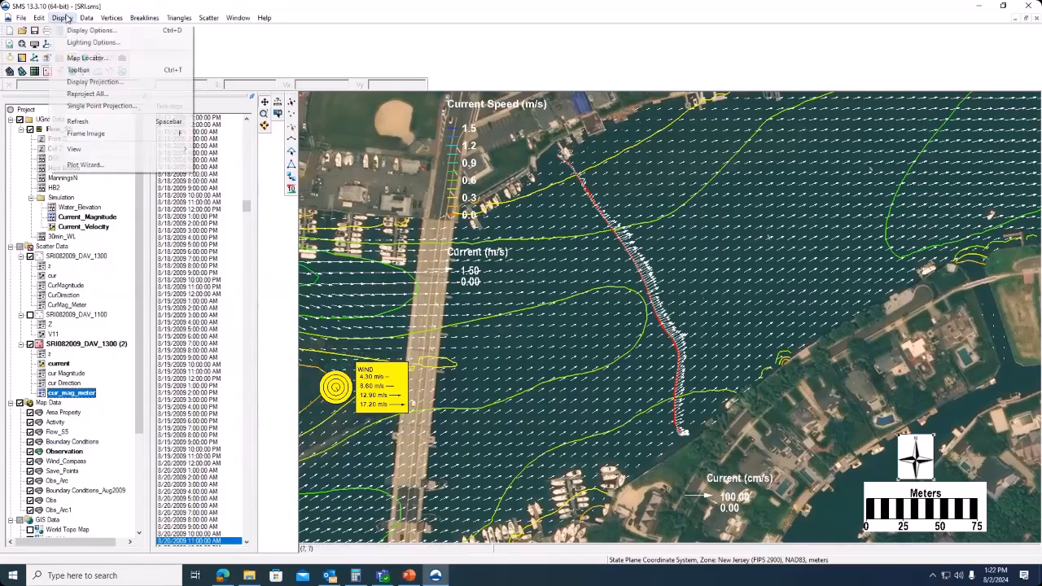
{"action": "left_click", "coordinate": [112, 165]}
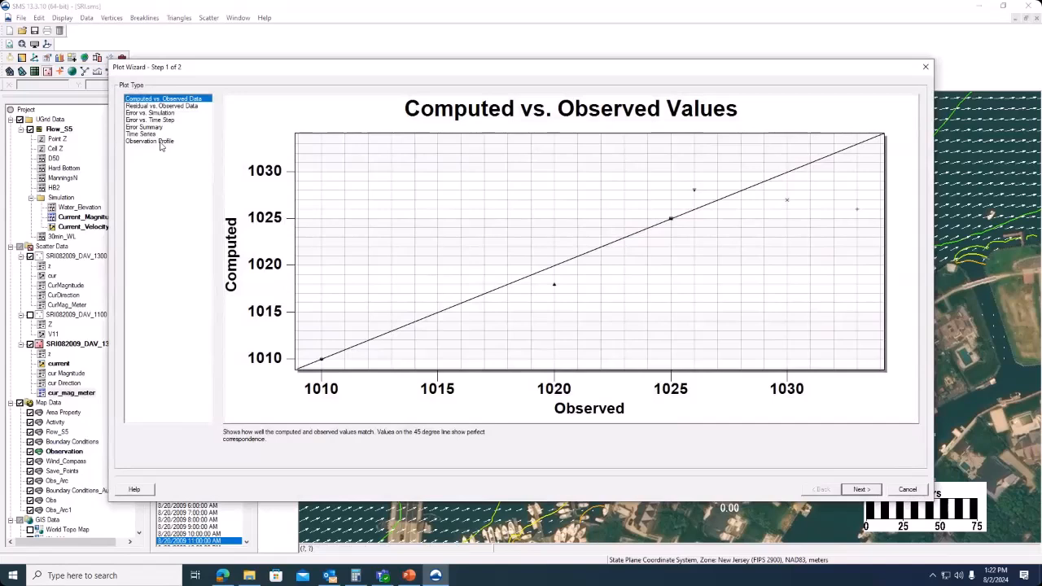
{"action": "left_click", "coordinate": [161, 142]}
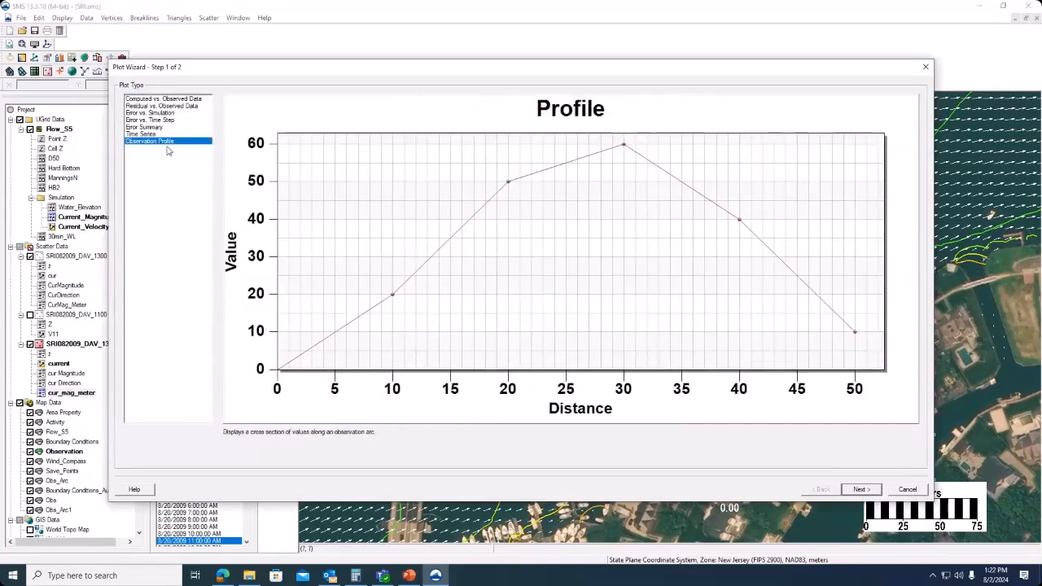
{"action": "left_click", "coordinate": [860, 489]}
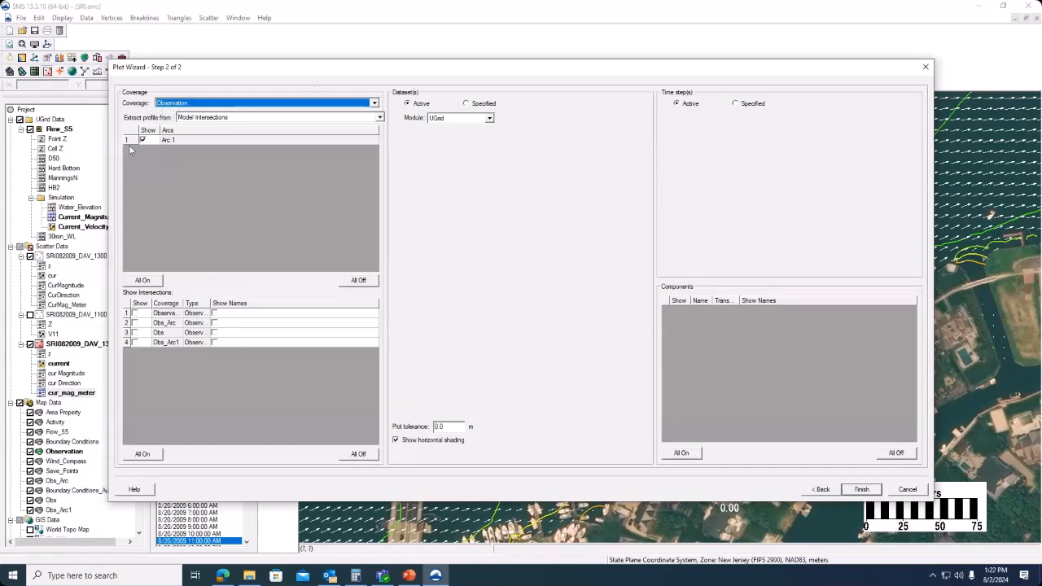
Specify the plot's datasets as the modelled Current_Magnitude and the measured cur_mag_meter of SRI082009_DAV_1300 (2).
{"action": "left_click", "coordinate": [466, 104]}
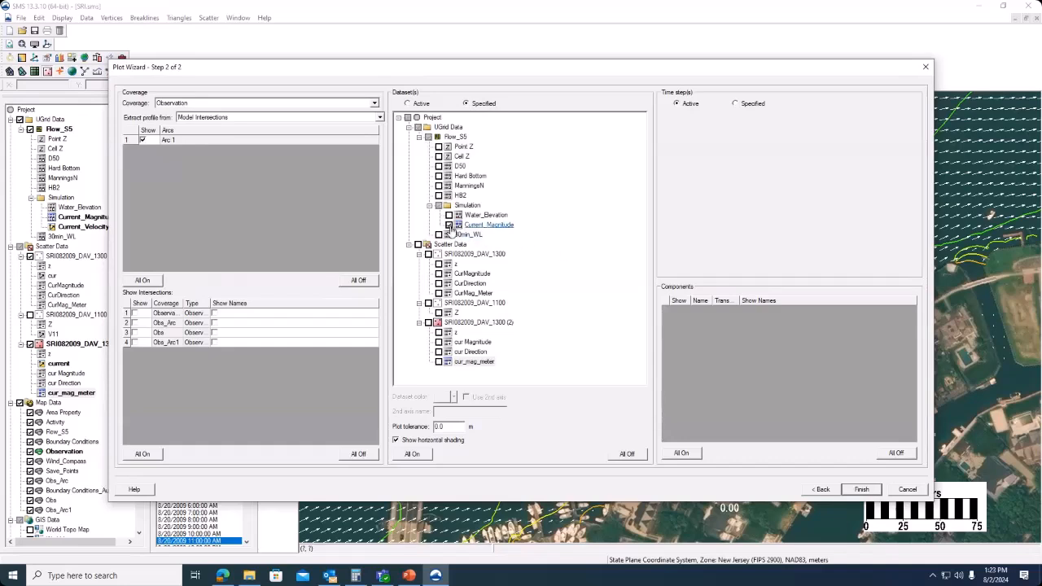
{"action": "left_click", "coordinate": [449, 226]}
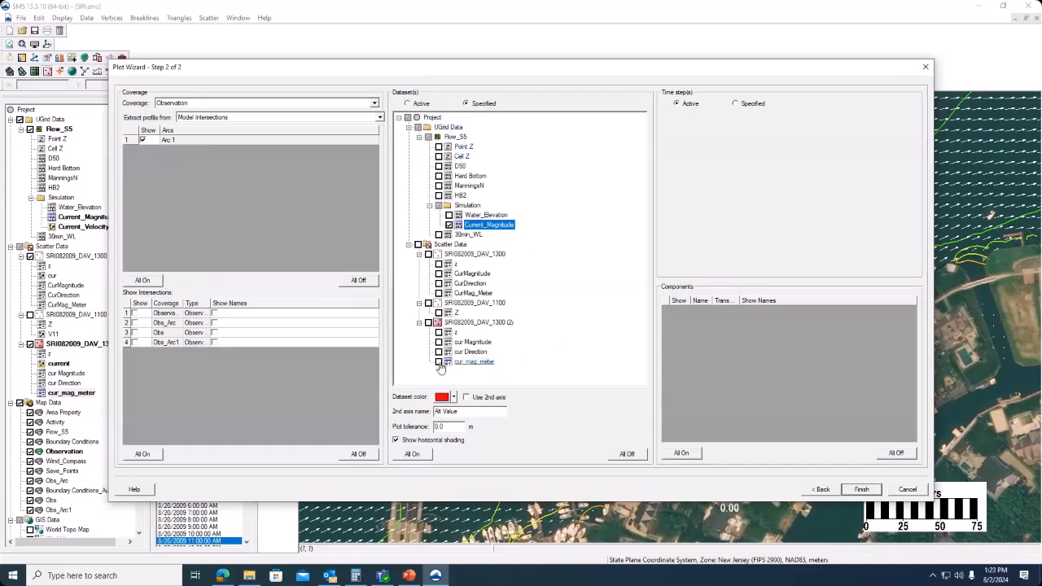
{"action": "left_click", "coordinate": [439, 361]}
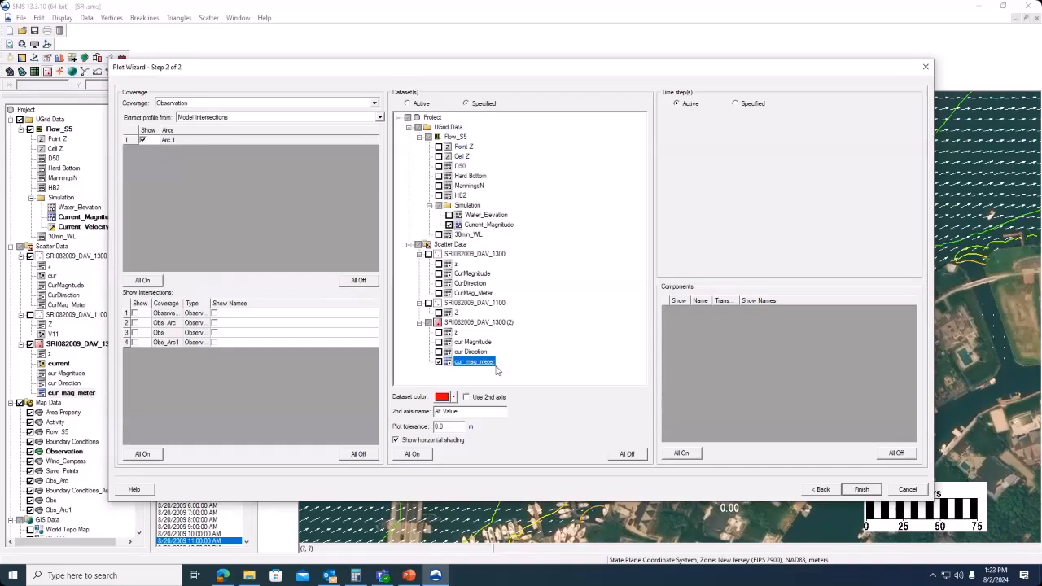
Switch the profile plot from the active time step to specified time steps.
{"action": "left_click", "coordinate": [736, 104]}
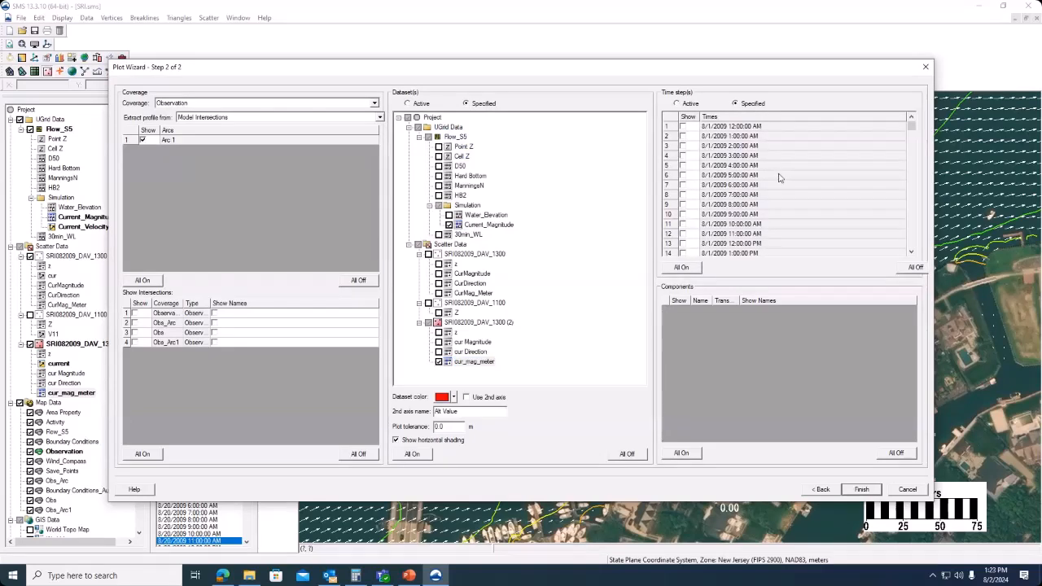
{"action": "scroll", "coordinate": [912, 242], "scroll_direction": "down", "scroll_amount": 20}
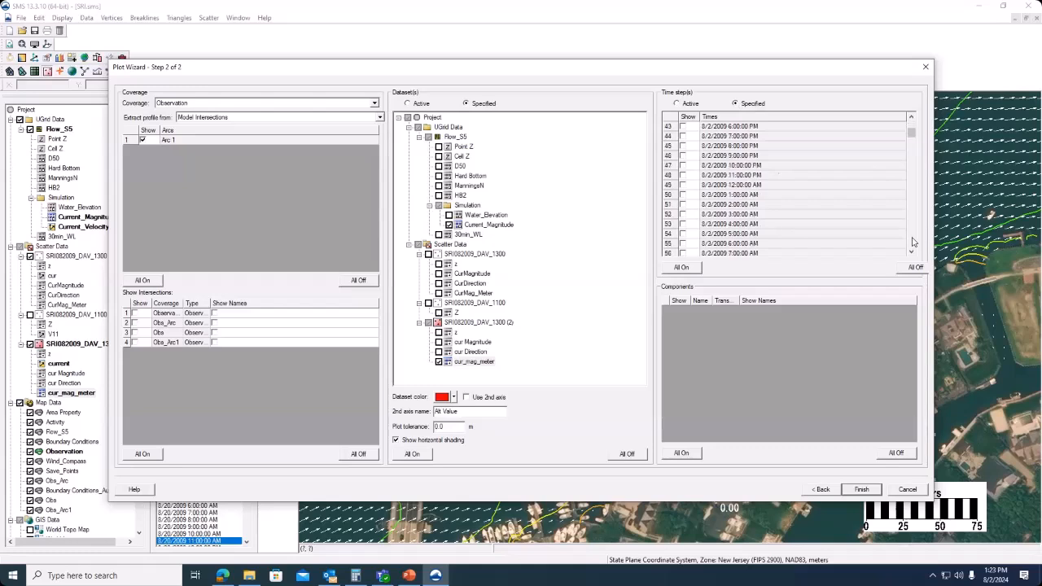
Generate the Arc 1 profile plot of Current_Magnitude and cur_mag_meter for the 8/20/2009 1:00:00 PM time step, and close the plot window.
{"action": "scroll", "coordinate": [913, 242], "scroll_direction": "down", "scroll_amount": 20}
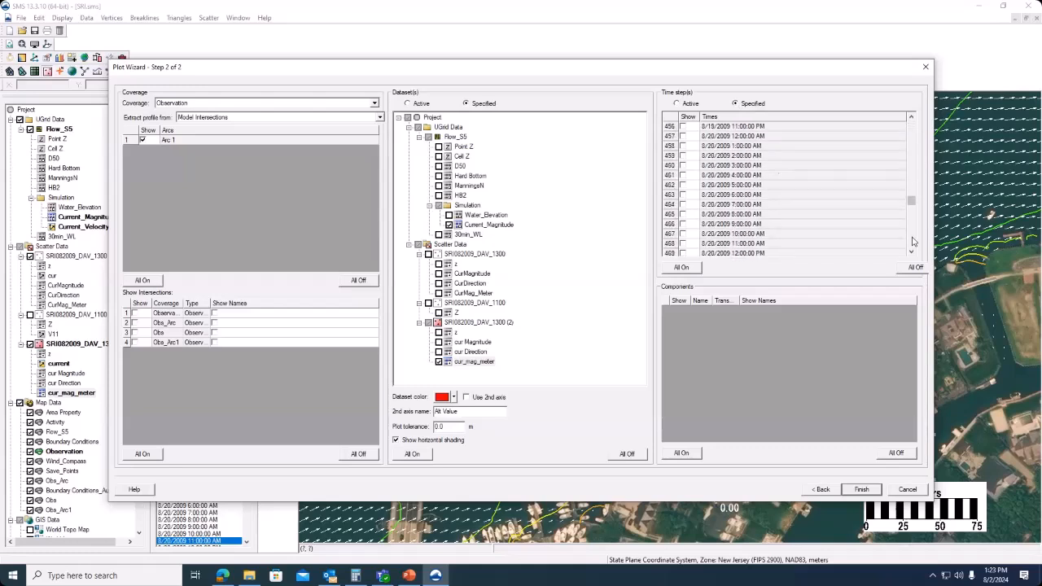
{"action": "scroll", "coordinate": [913, 242], "scroll_direction": "down", "scroll_amount": 5}
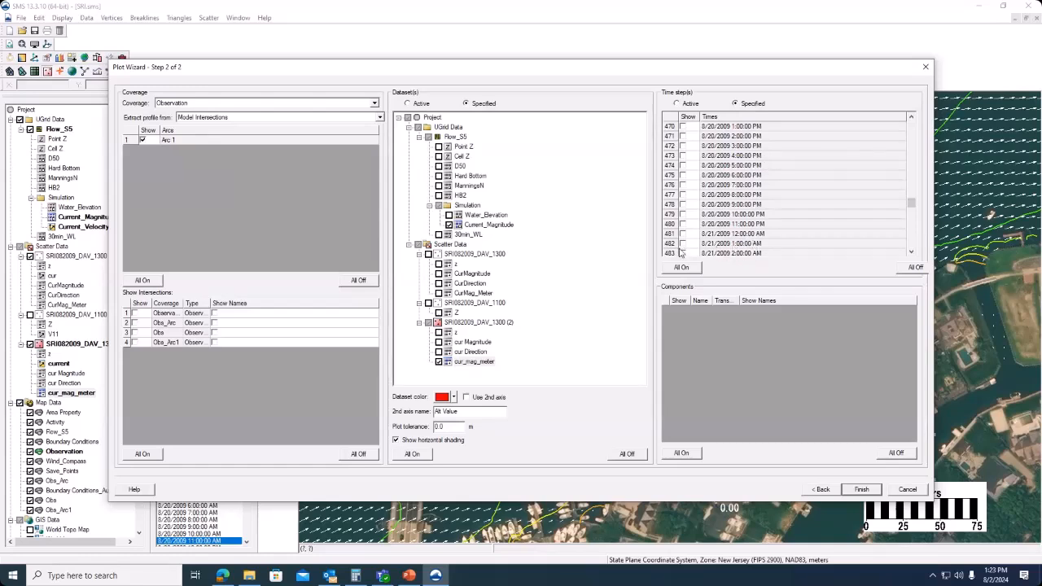
{"action": "scroll", "coordinate": [784, 204], "scroll_direction": "up", "scroll_amount": 3}
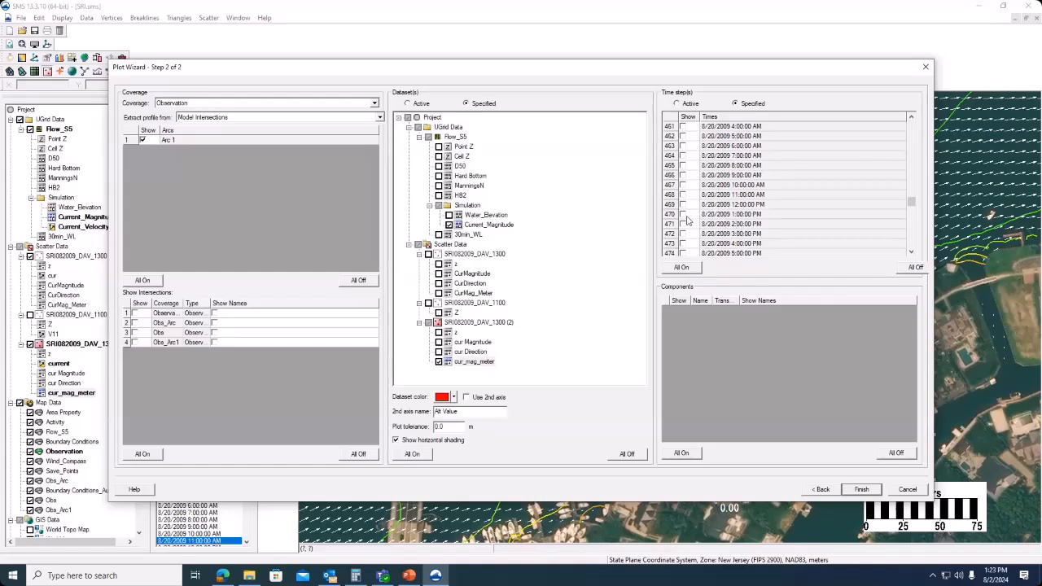
{"action": "left_click", "coordinate": [683, 215]}
{"action": "left_click", "coordinate": [870, 489]}
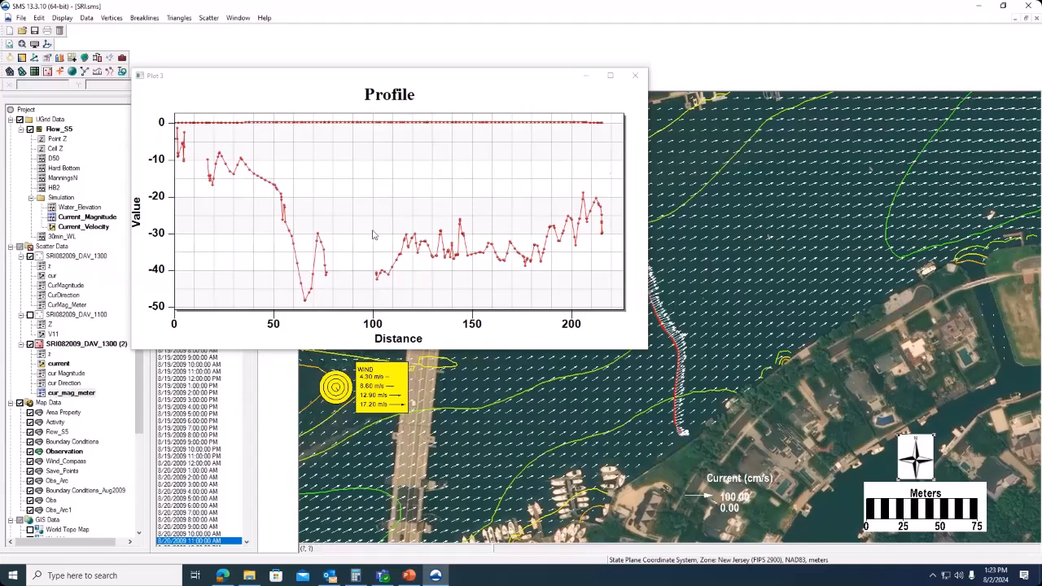
{"action": "left_click", "coordinate": [637, 77]}
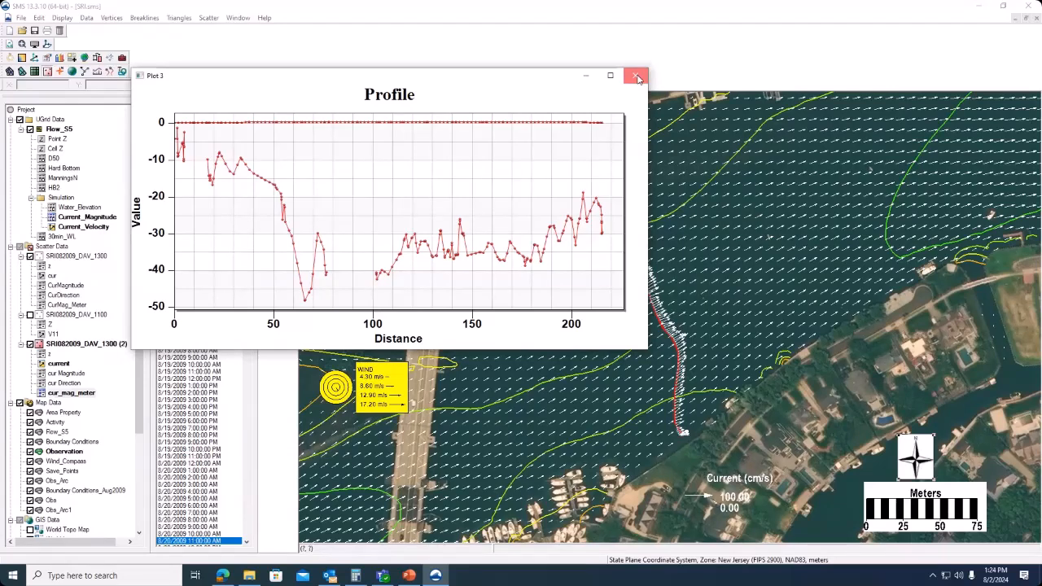
{"action": "left_click", "coordinate": [638, 78]}
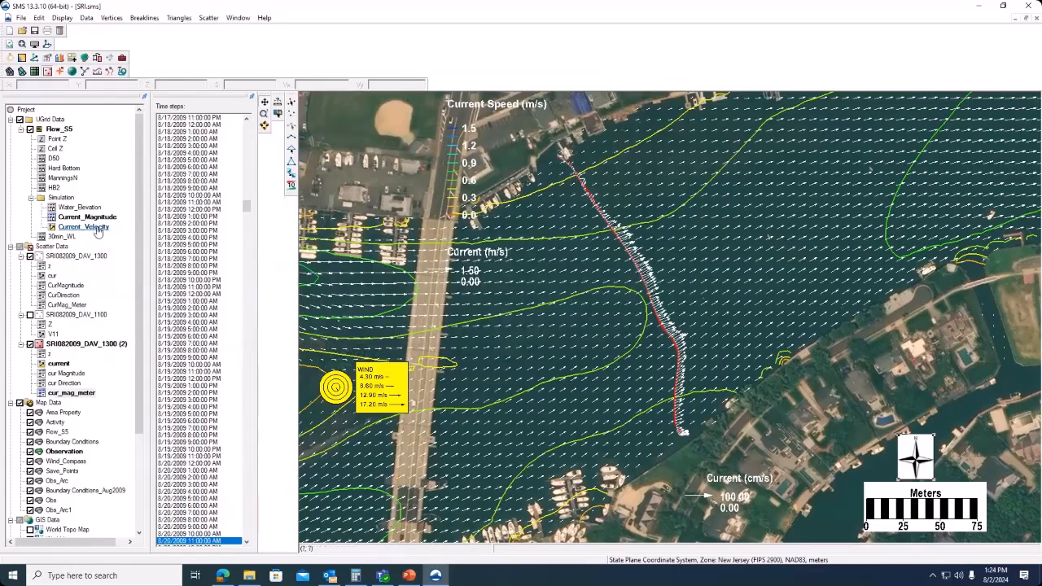
{"action": "left_click", "coordinate": [82, 393]}
{"action": "left_click", "coordinate": [84, 394]}
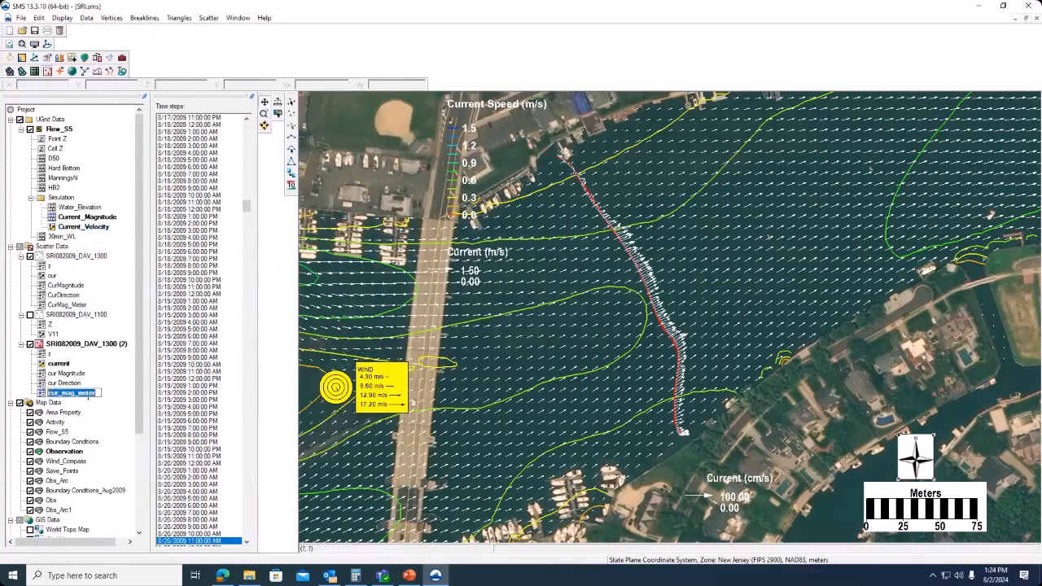
{"action": "key", "text": "Return"}
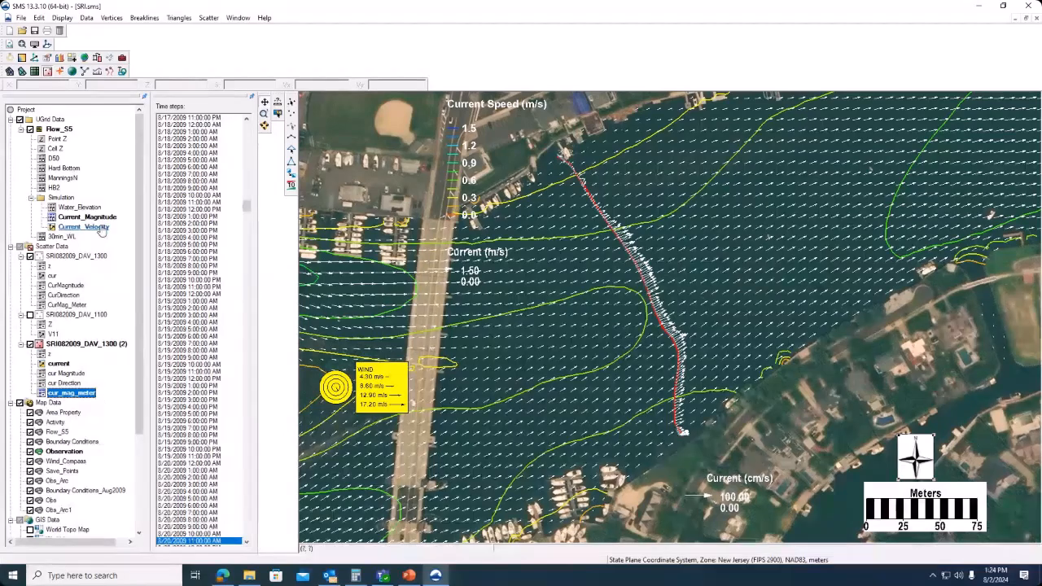
Check the Current_Magnitude values of three UGrid elements along the lower part of the observation arc.
{"action": "left_click", "coordinate": [91, 217]}
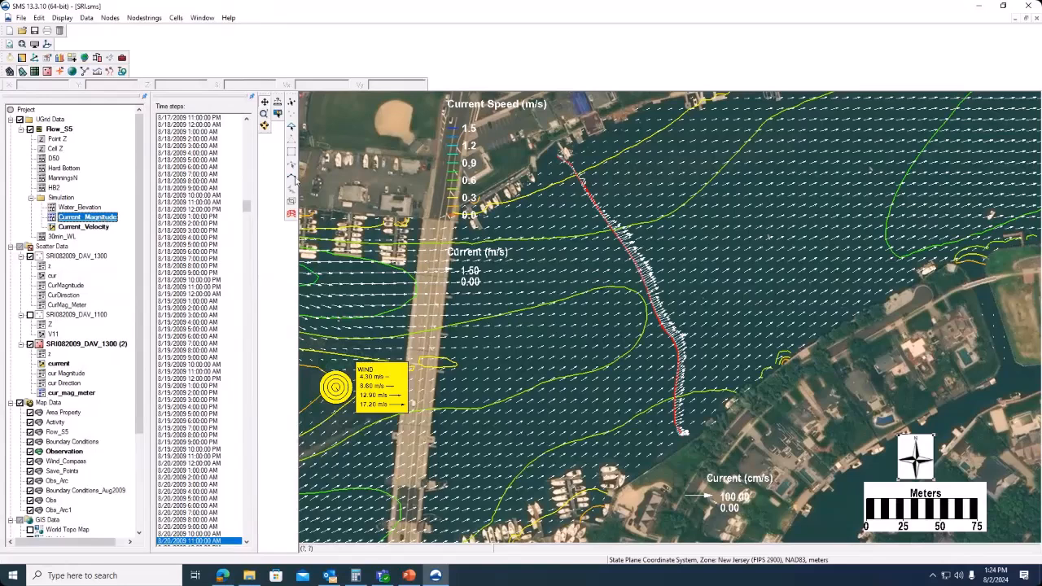
{"action": "left_click", "coordinate": [57, 121]}
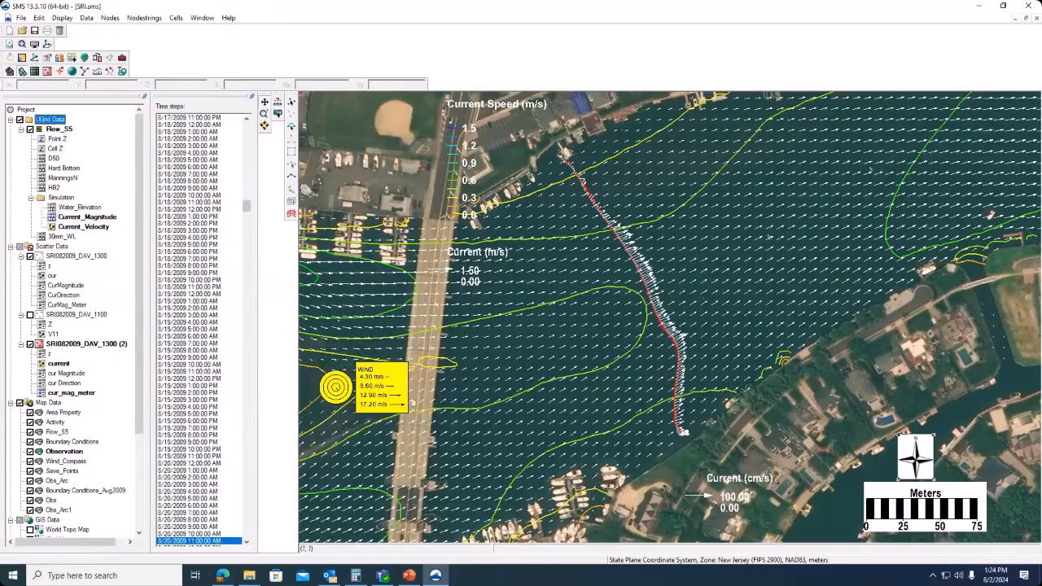
{"action": "left_click", "coordinate": [292, 128]}
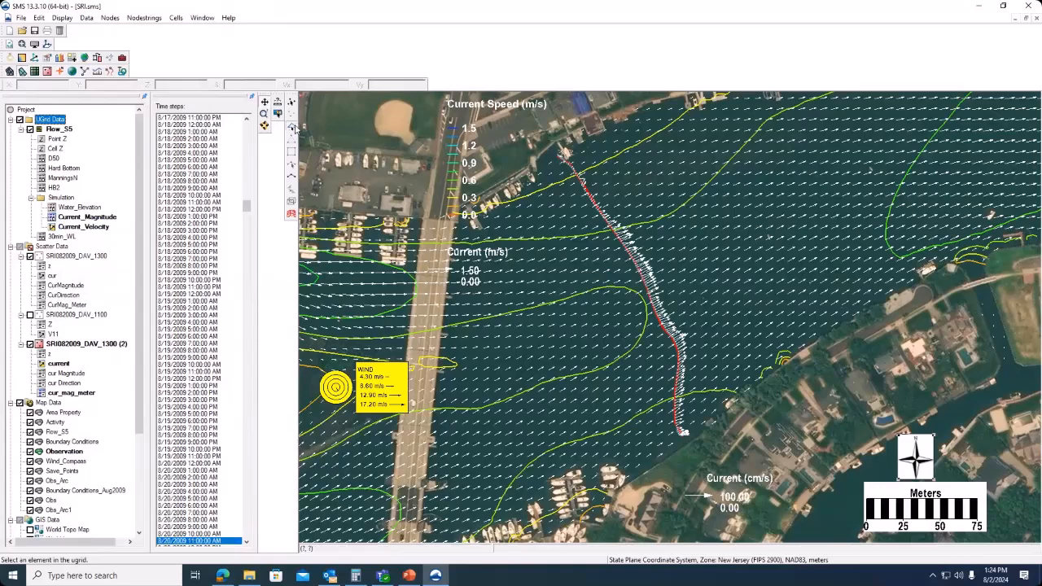
{"action": "left_click", "coordinate": [683, 373]}
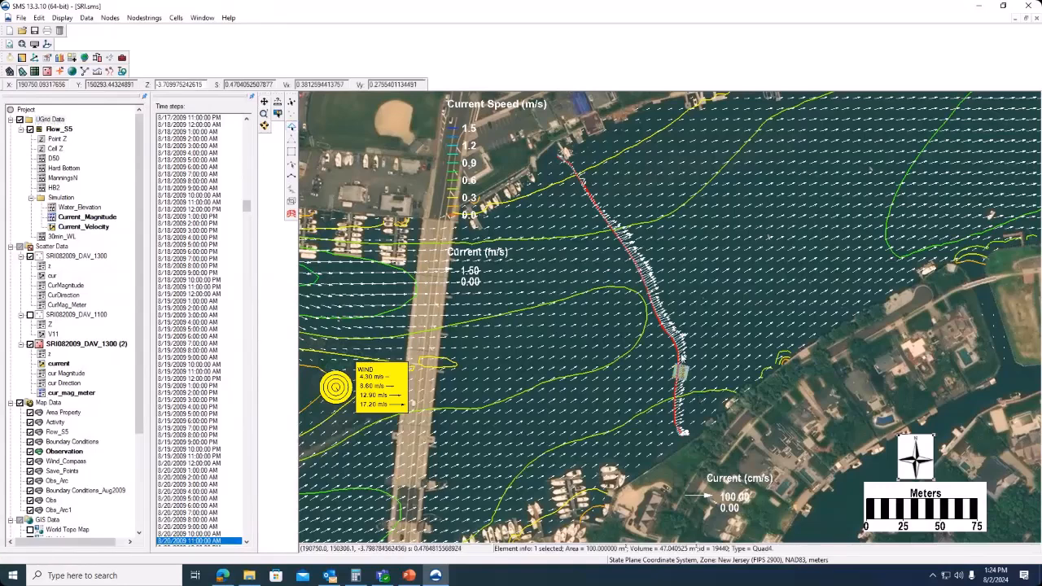
{"action": "left_click", "coordinate": [685, 358]}
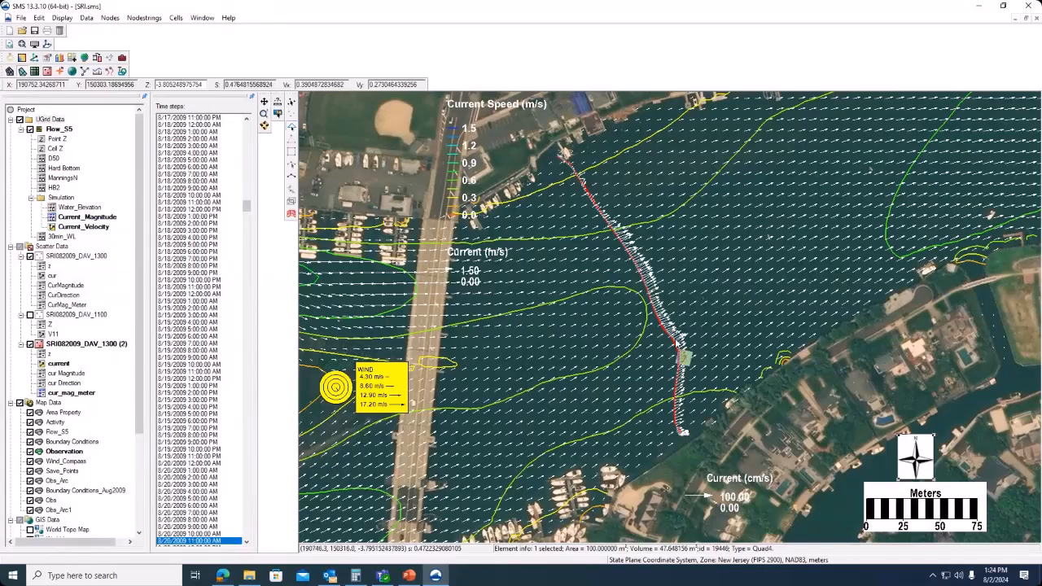
{"action": "left_click", "coordinate": [673, 343]}
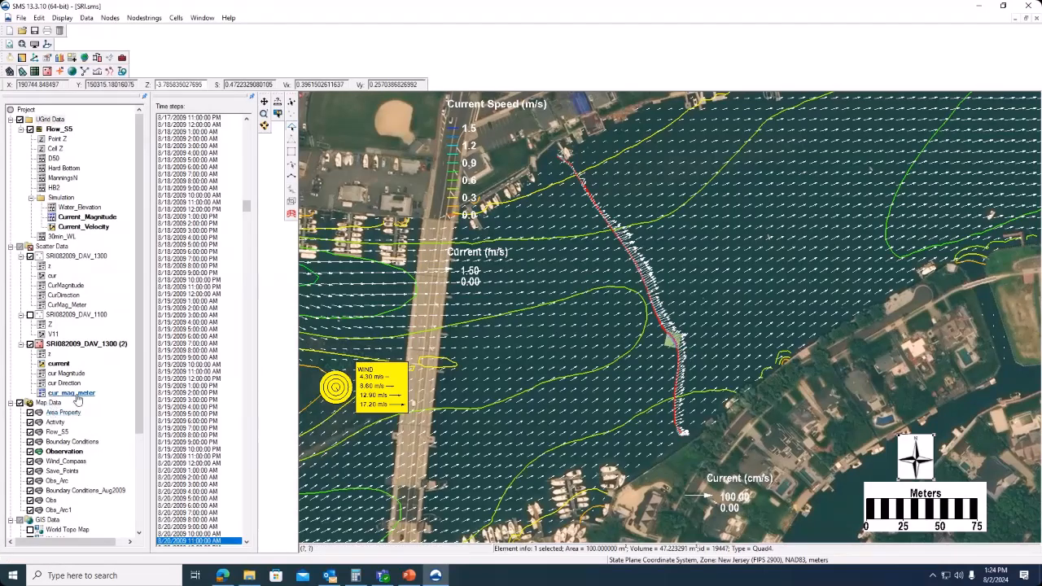
Check the cur_mag_meter values at scatter vertices along the lower part of the observation arc.
{"action": "left_click", "coordinate": [81, 395]}
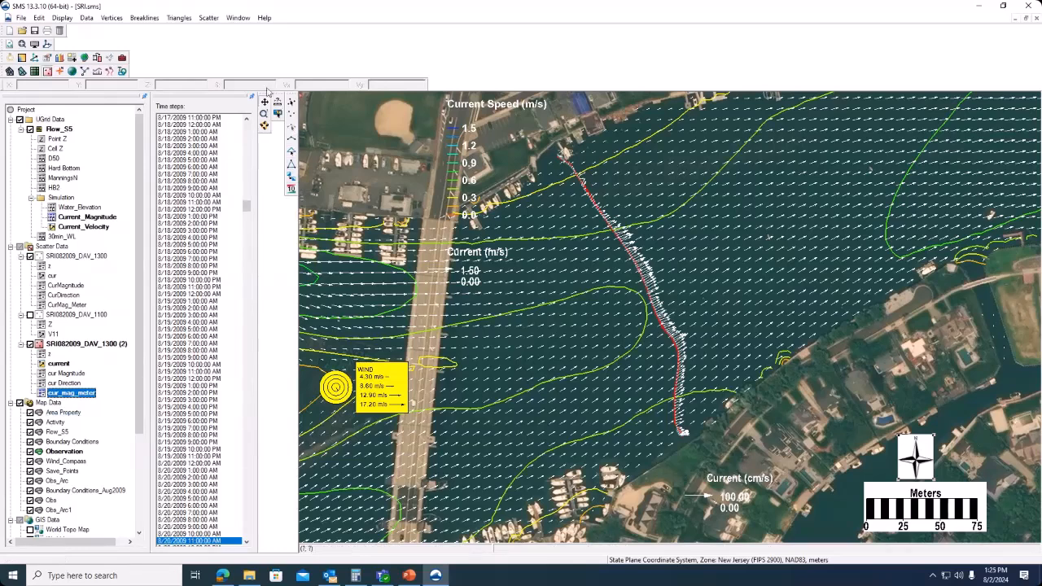
{"action": "left_click", "coordinate": [292, 104]}
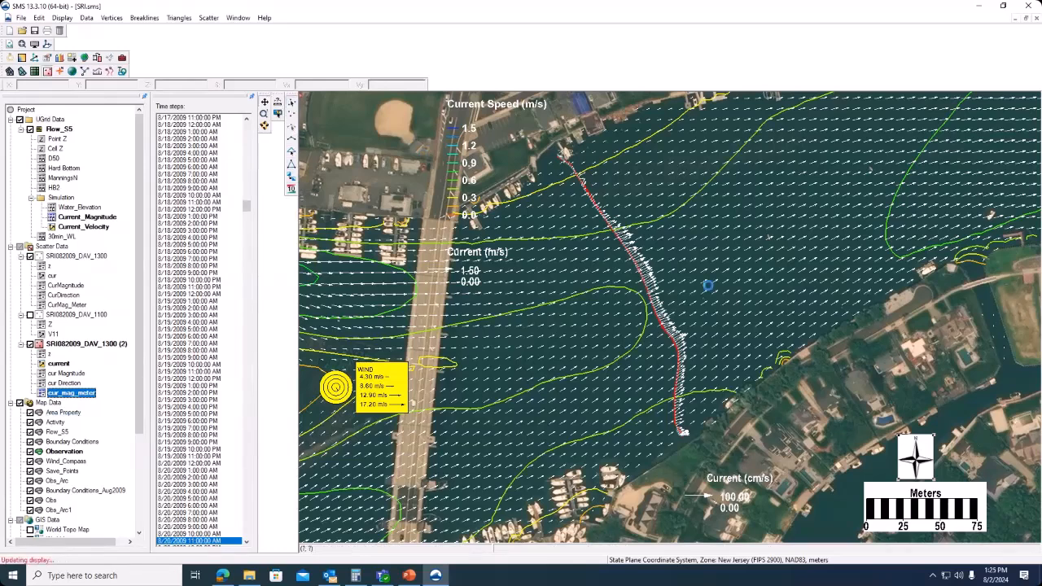
{"action": "left_click", "coordinate": [673, 334]}
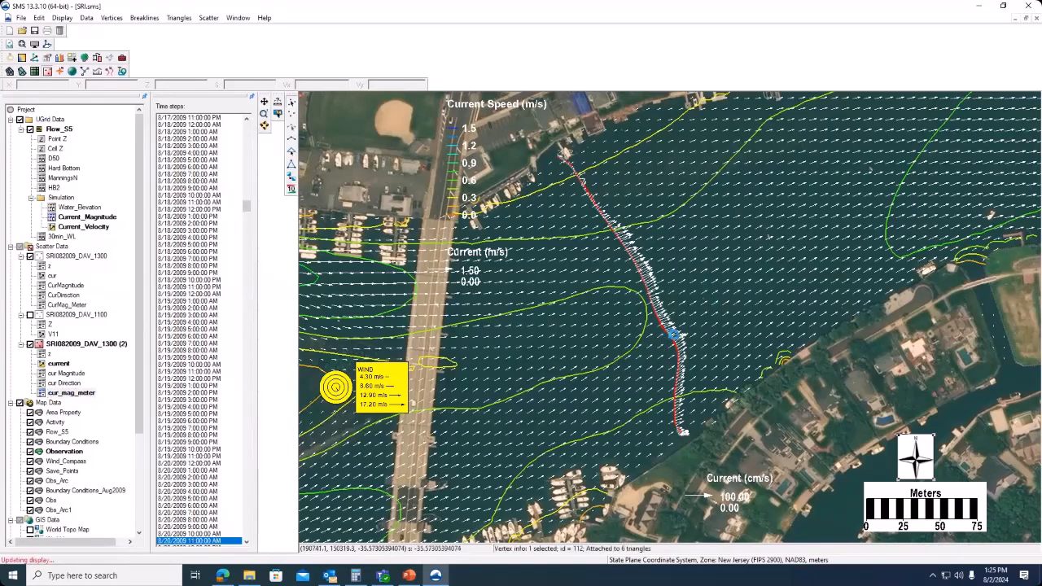
{"action": "left_click", "coordinate": [672, 329]}
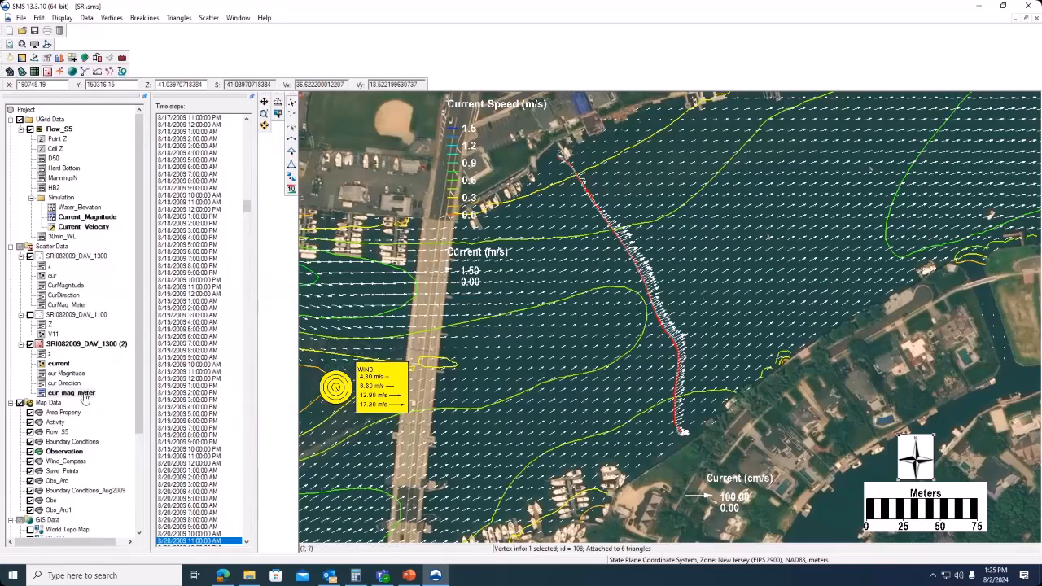
{"action": "left_click", "coordinate": [82, 396]}
{"action": "left_click", "coordinate": [107, 397]}
{"action": "right_click", "coordinate": [87, 394]}
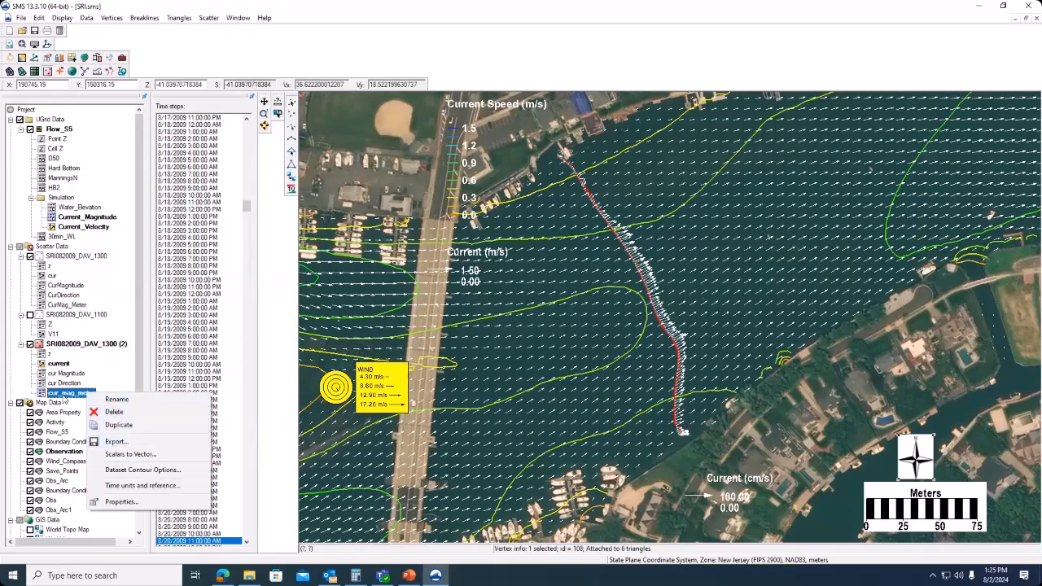
{"action": "left_click", "coordinate": [98, 399]}
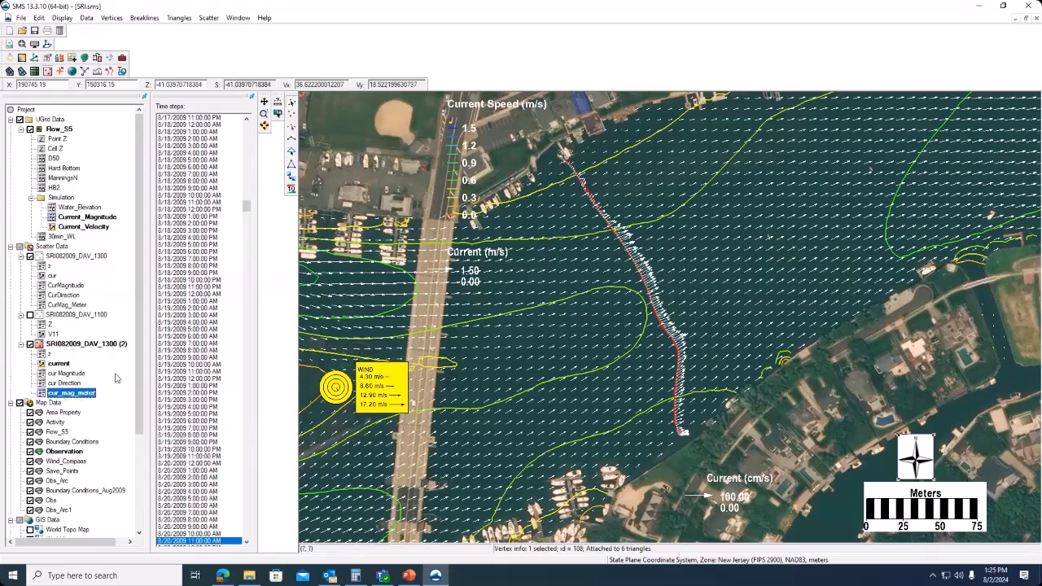
Convert the current vector dataset of SRI082009_DAV_1300 (2) to Magnitude and Direction scalars with the prefix "new dataset" using Vector to Scalar.
{"action": "left_click", "coordinate": [86, 17]}
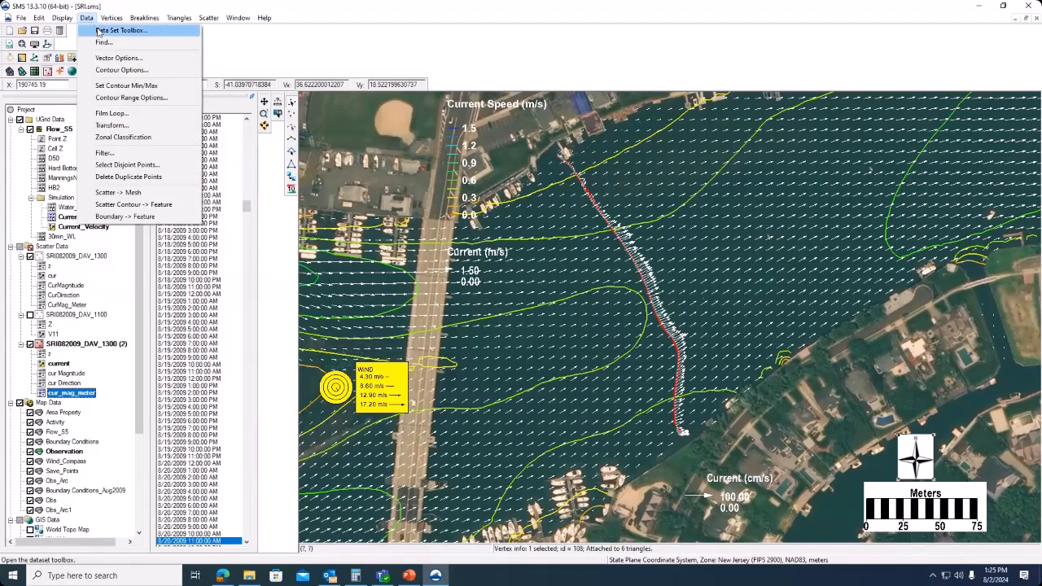
{"action": "left_click", "coordinate": [99, 31]}
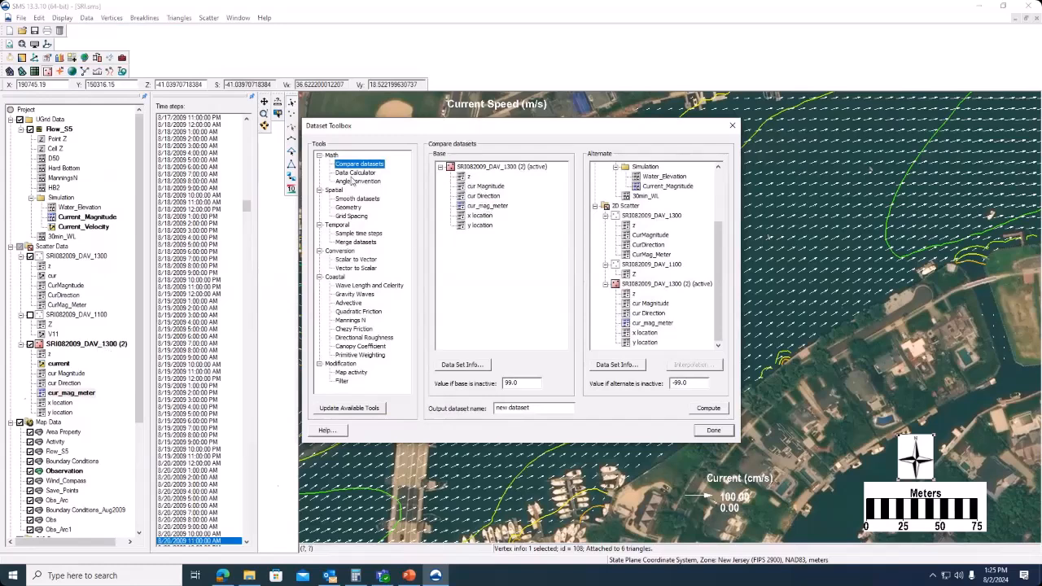
{"action": "left_click", "coordinate": [358, 269]}
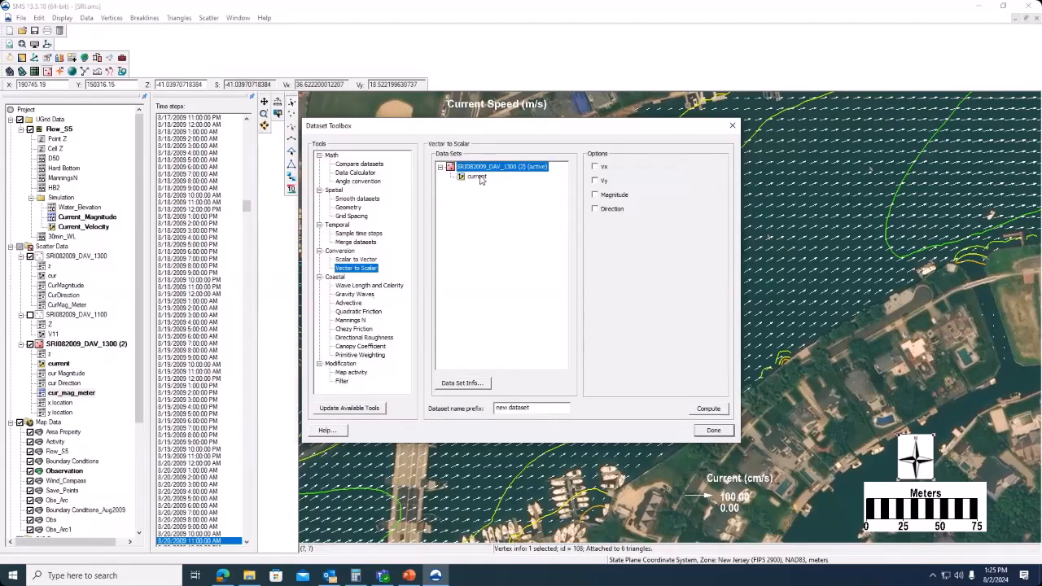
{"action": "left_click", "coordinate": [479, 177]}
{"action": "left_click", "coordinate": [596, 195]}
{"action": "left_click", "coordinate": [595, 209]}
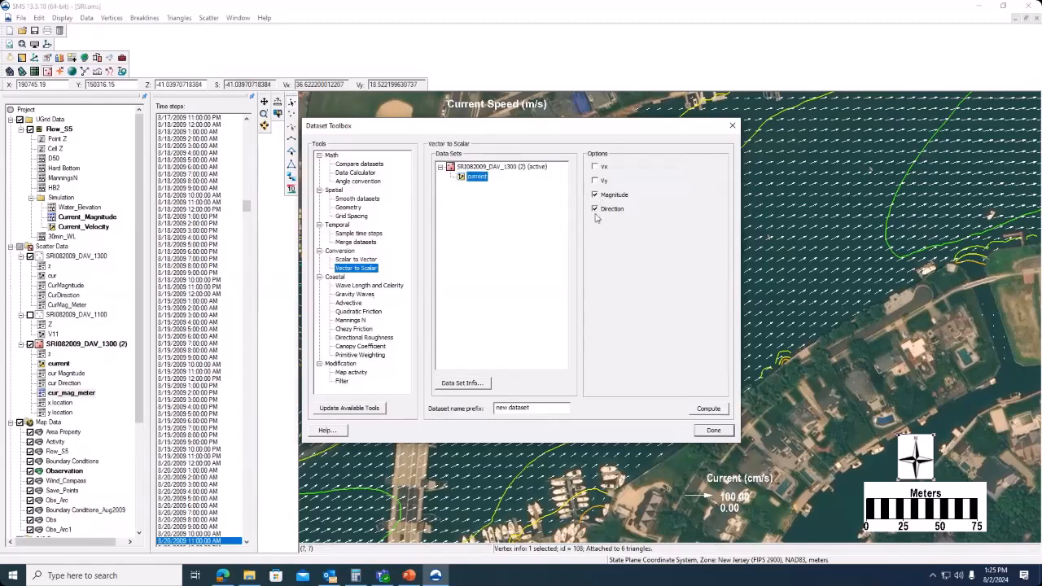
{"action": "left_click", "coordinate": [708, 410]}
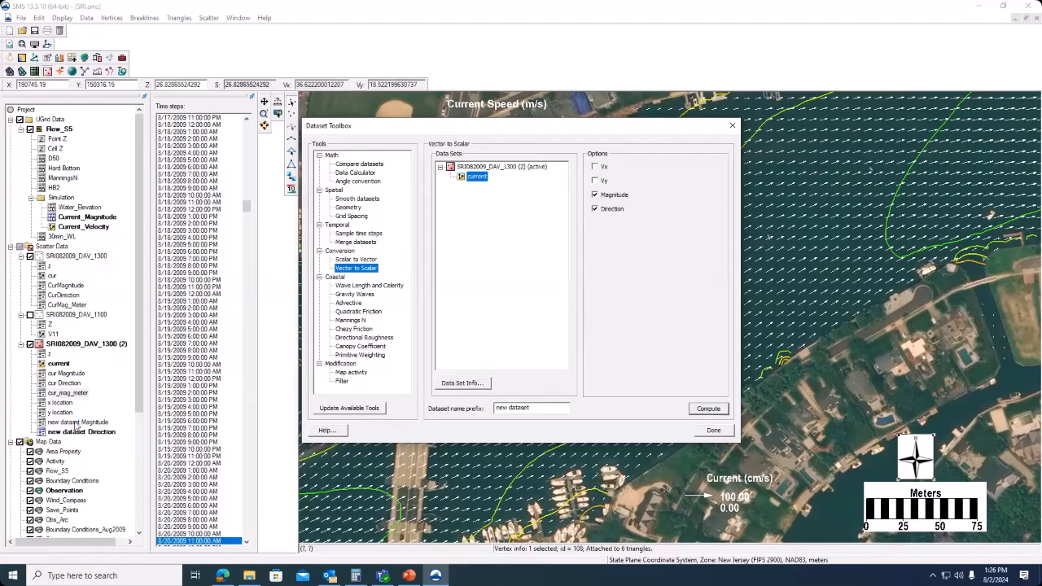
{"action": "left_click", "coordinate": [714, 432]}
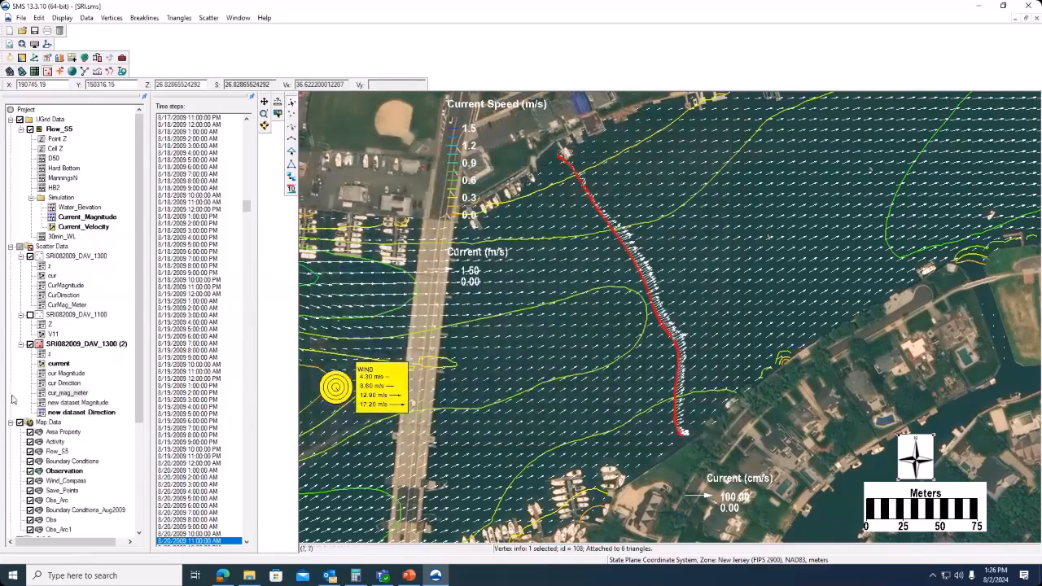
Make the new dataset Magnitude active and set up an Observation Profile plot in the Plot Wizard.
{"action": "left_click", "coordinate": [92, 404]}
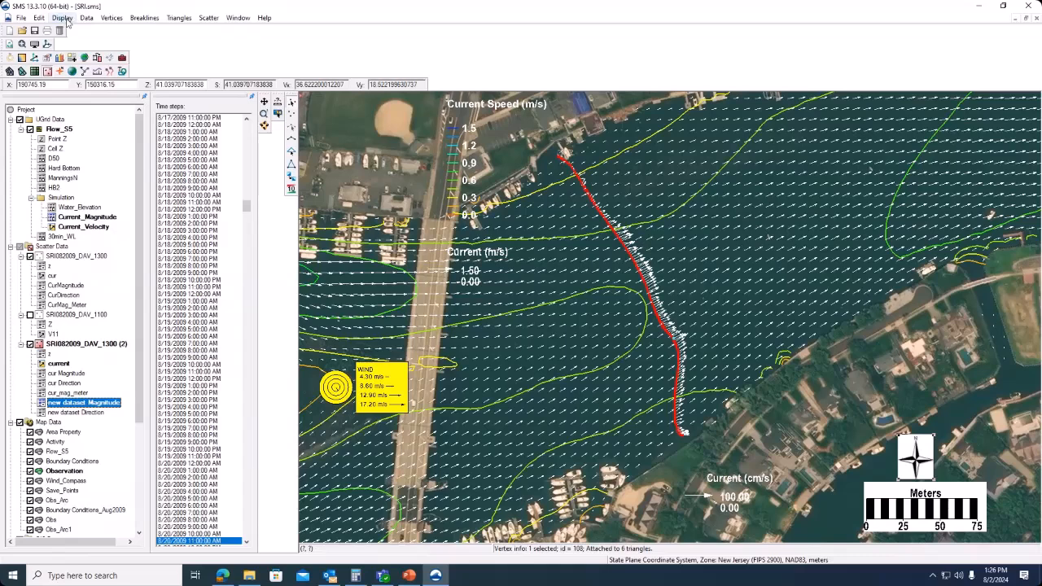
{"action": "left_click", "coordinate": [65, 19]}
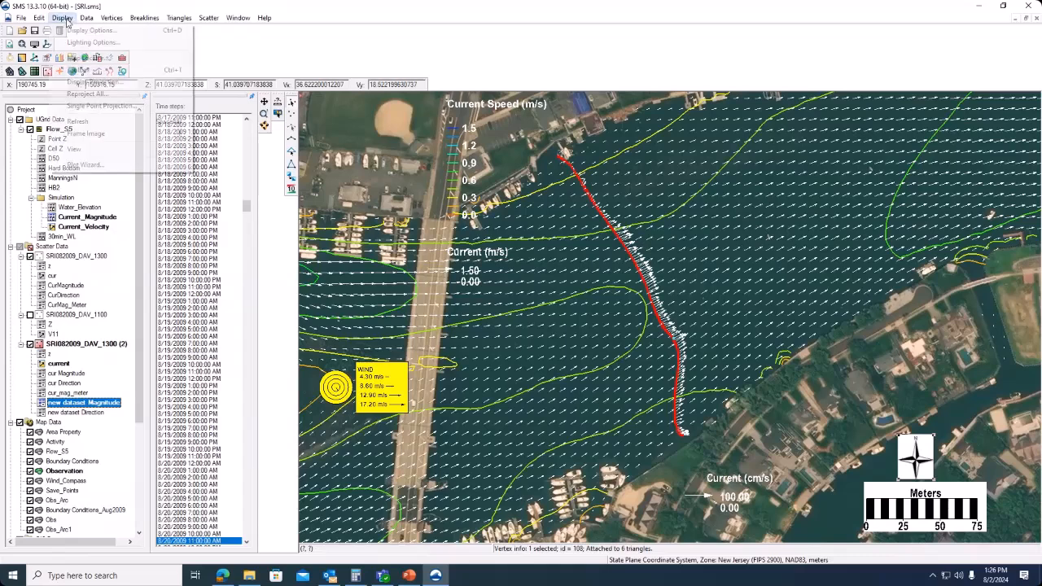
{"action": "left_click", "coordinate": [85, 165]}
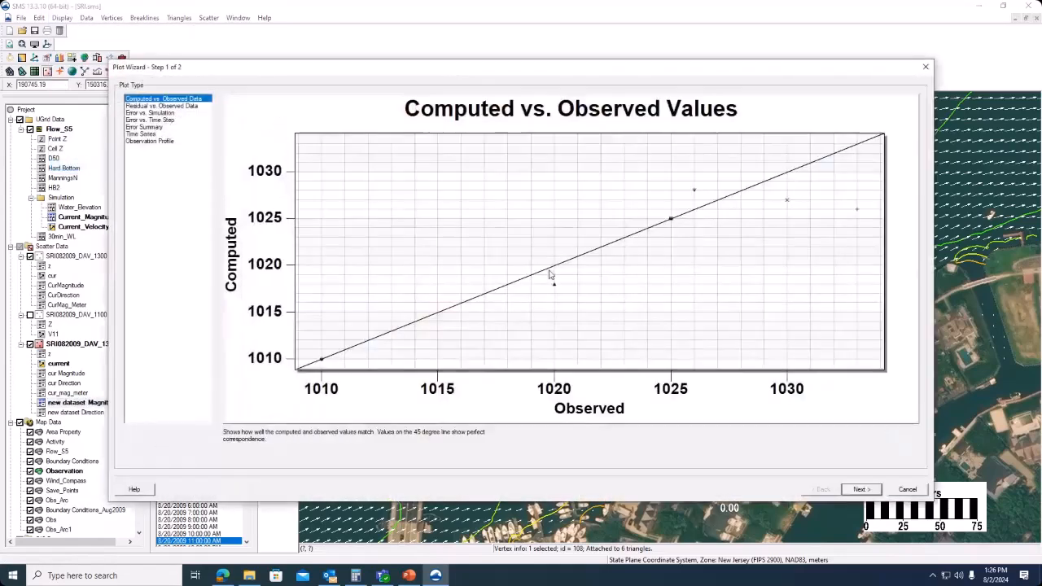
{"action": "left_click", "coordinate": [149, 141]}
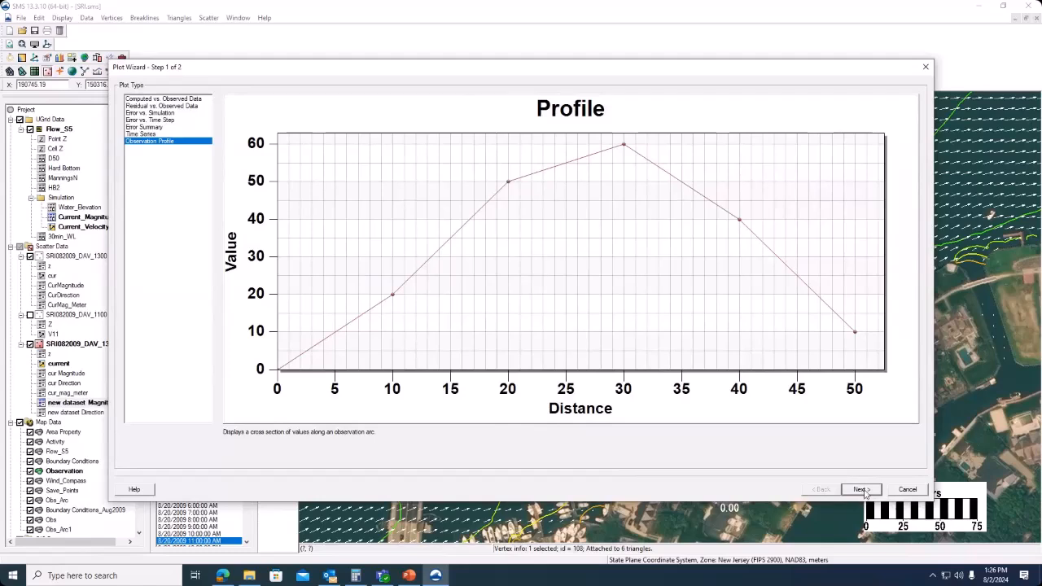
{"action": "left_click", "coordinate": [861, 489]}
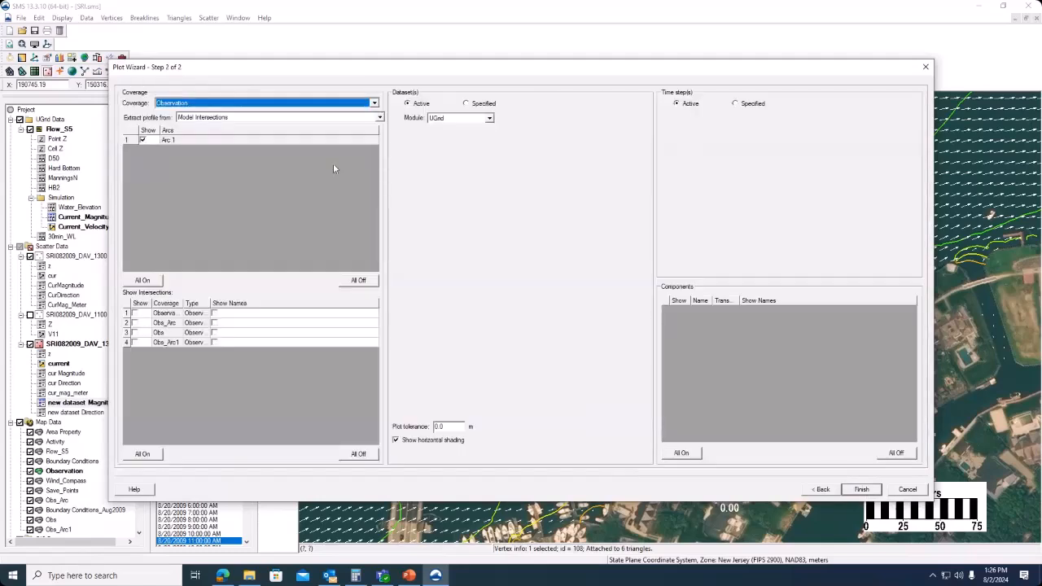
Specify Current_Magnitude and new dataset Magnitude of SRI082009_DAV_1300 (2) as the datasets for the observation profile plot.
{"action": "left_click", "coordinate": [466, 103]}
{"action": "left_click", "coordinate": [491, 216]}
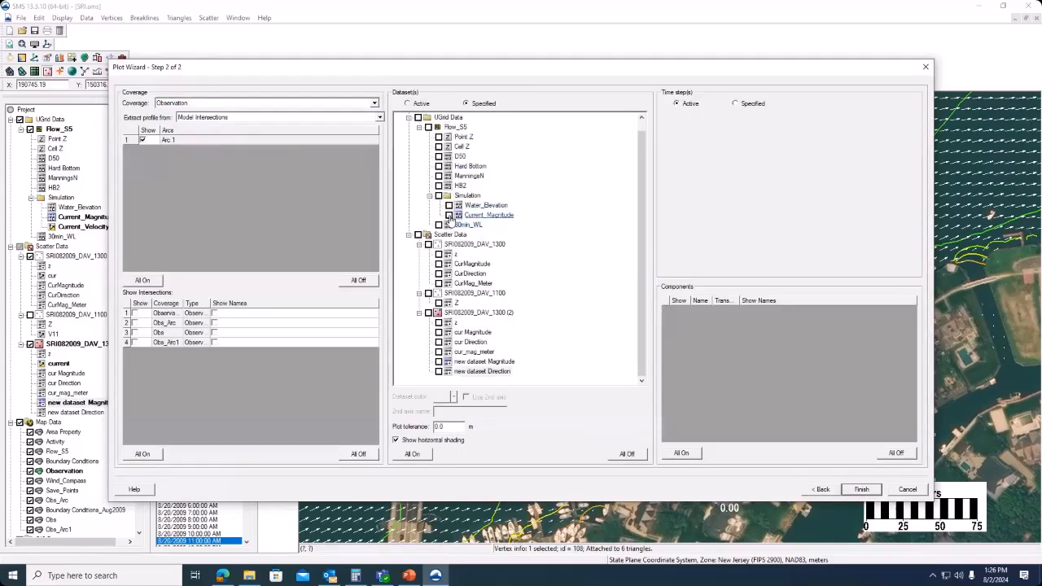
{"action": "left_click", "coordinate": [448, 216]}
{"action": "left_click", "coordinate": [439, 361]}
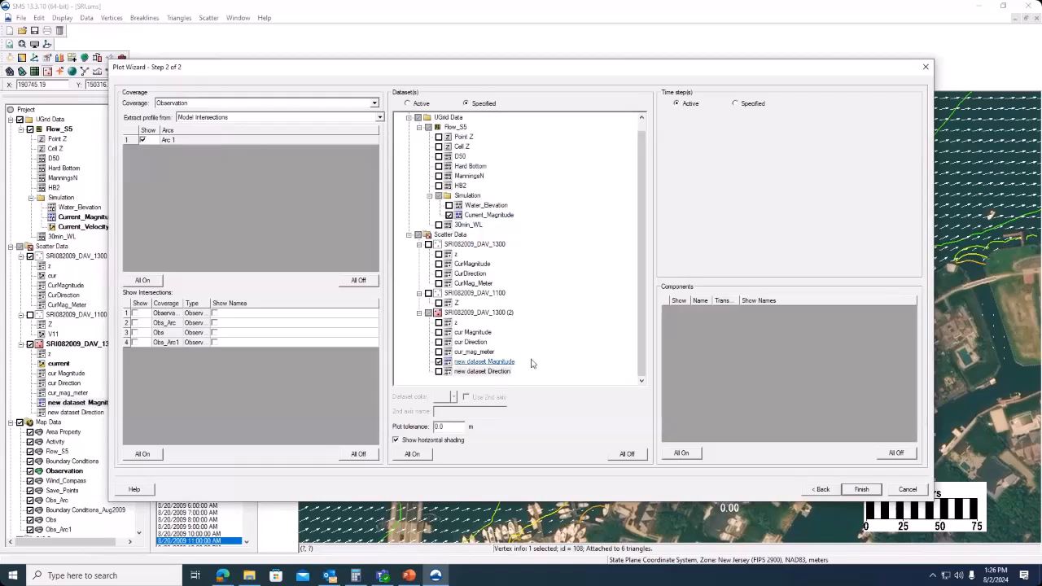
Specify the 8/20/2009 1:00:00 PM time step, generate the profile plot, and close it after viewing.
{"action": "left_click", "coordinate": [737, 104]}
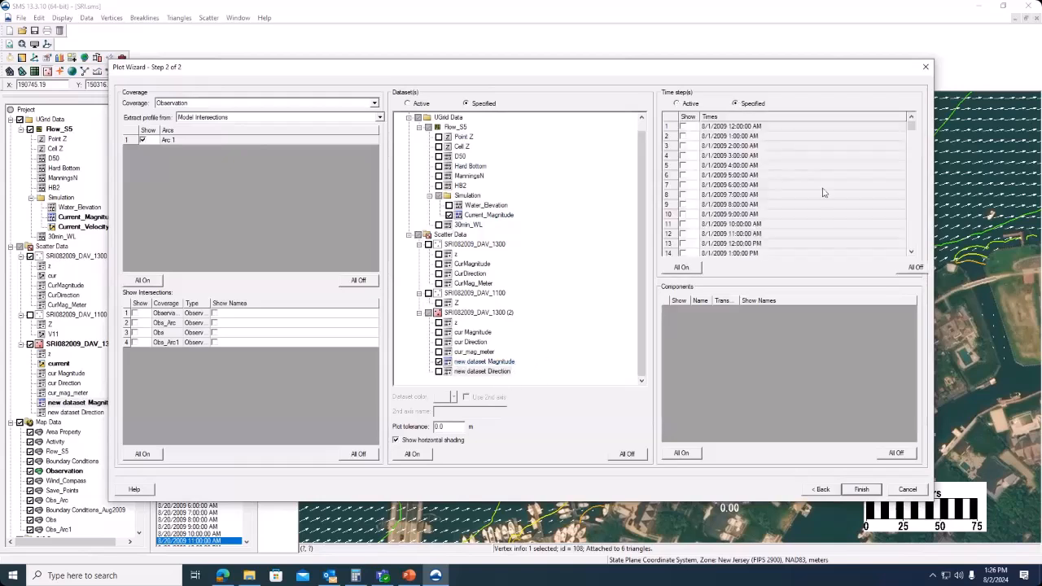
{"action": "scroll", "coordinate": [914, 245], "scroll_direction": "down", "scroll_amount": 20}
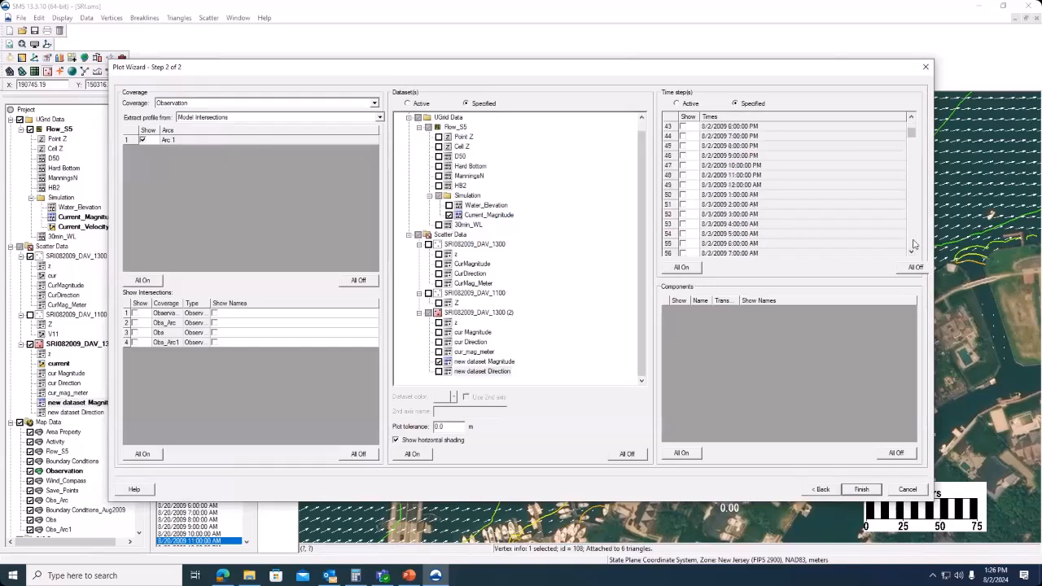
{"action": "scroll", "coordinate": [914, 245], "scroll_direction": "down", "scroll_amount": 20}
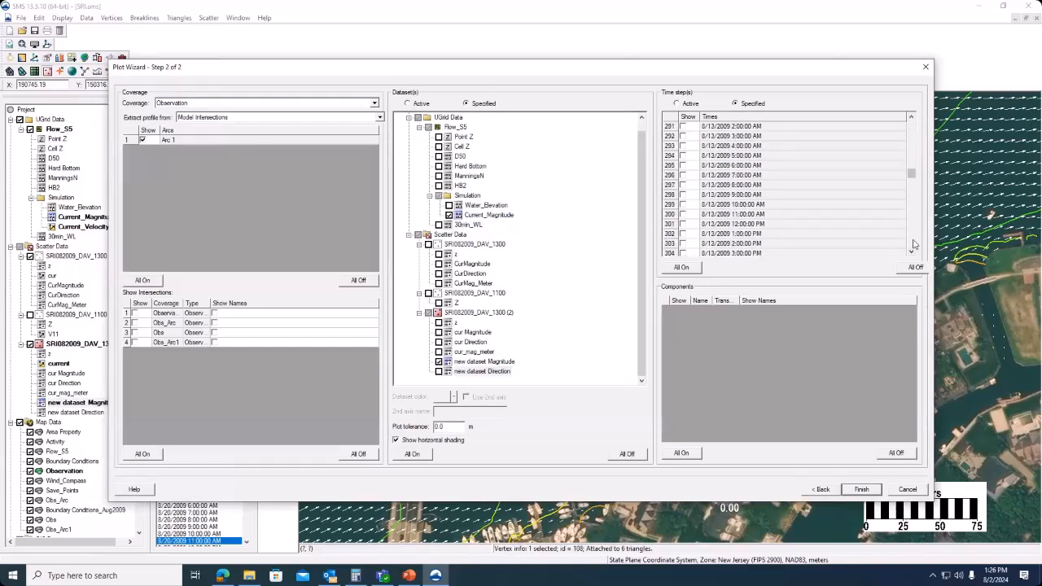
{"action": "scroll", "coordinate": [914, 244], "scroll_direction": "down", "scroll_amount": 20}
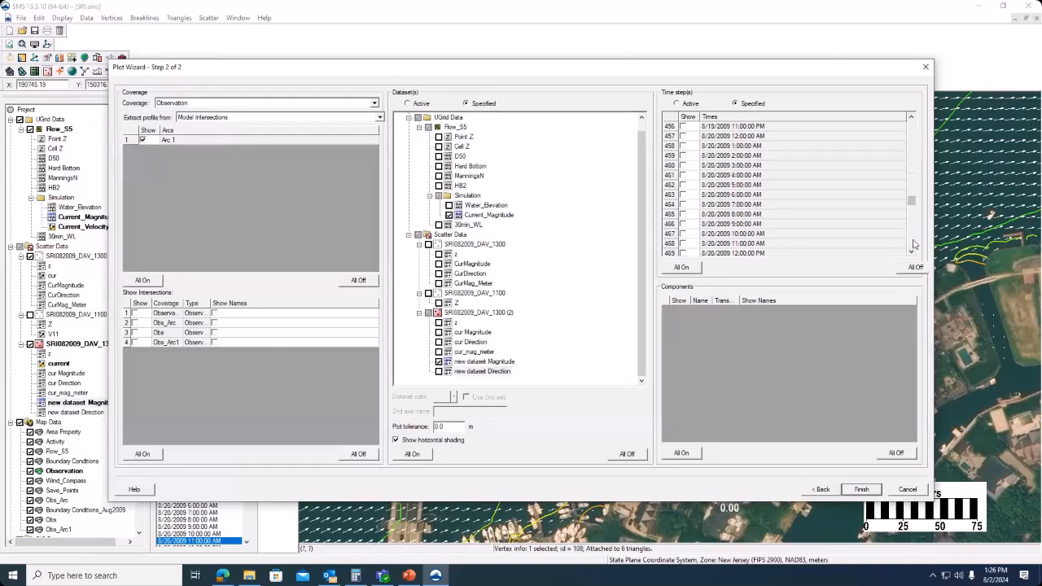
{"action": "scroll", "coordinate": [914, 245], "scroll_direction": "down", "scroll_amount": 5}
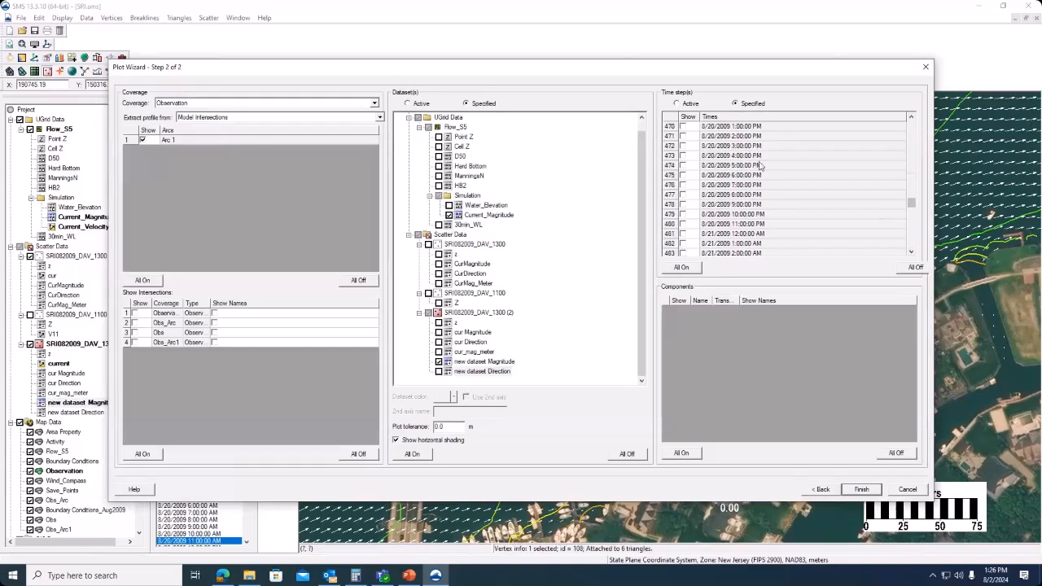
{"action": "left_click", "coordinate": [683, 128]}
{"action": "left_click", "coordinate": [862, 491]}
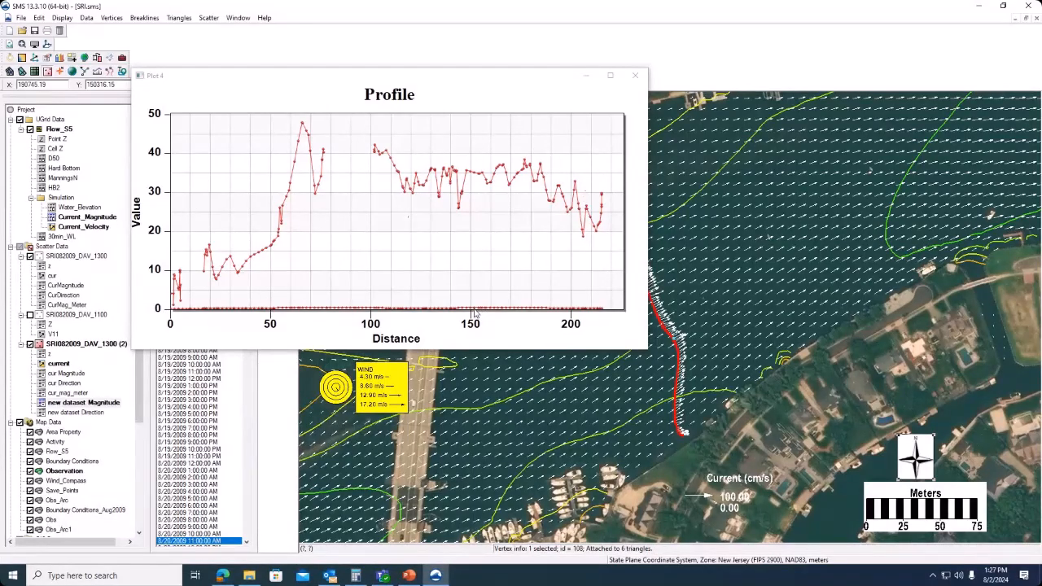
{"action": "left_click", "coordinate": [643, 79]}
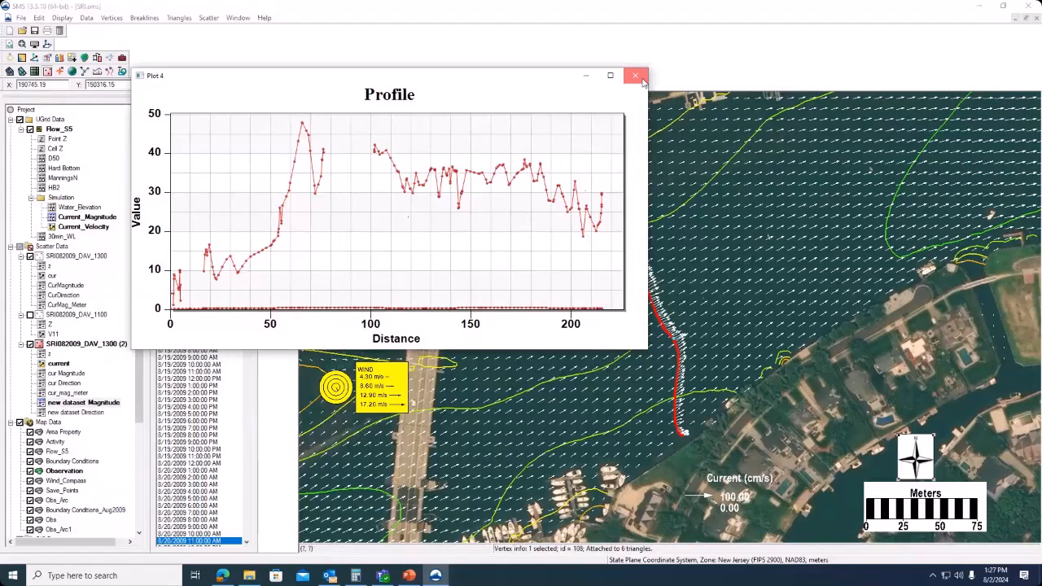
{"action": "left_click", "coordinate": [642, 79]}
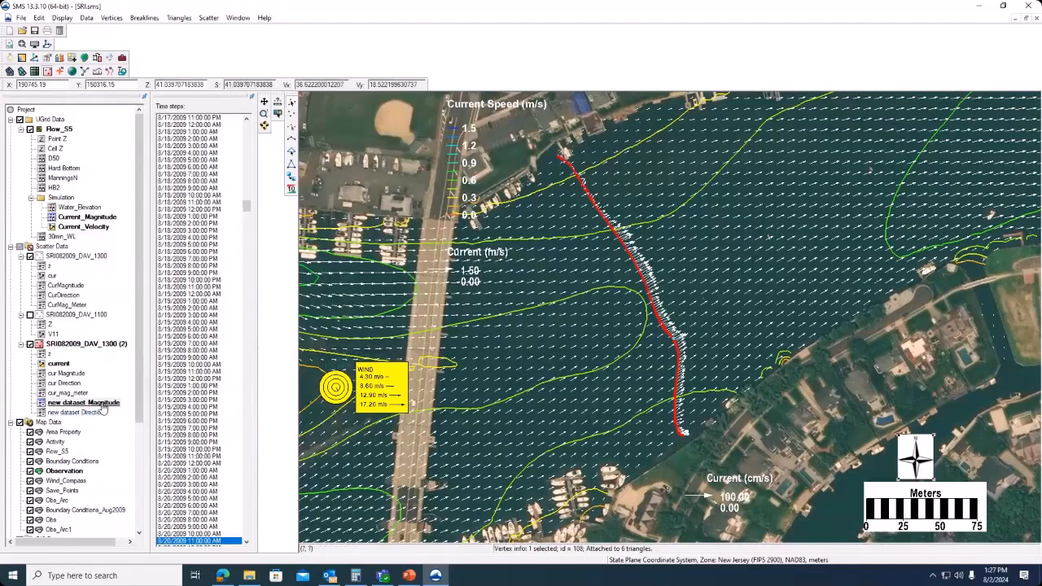
{"action": "left_click", "coordinate": [71, 20]}
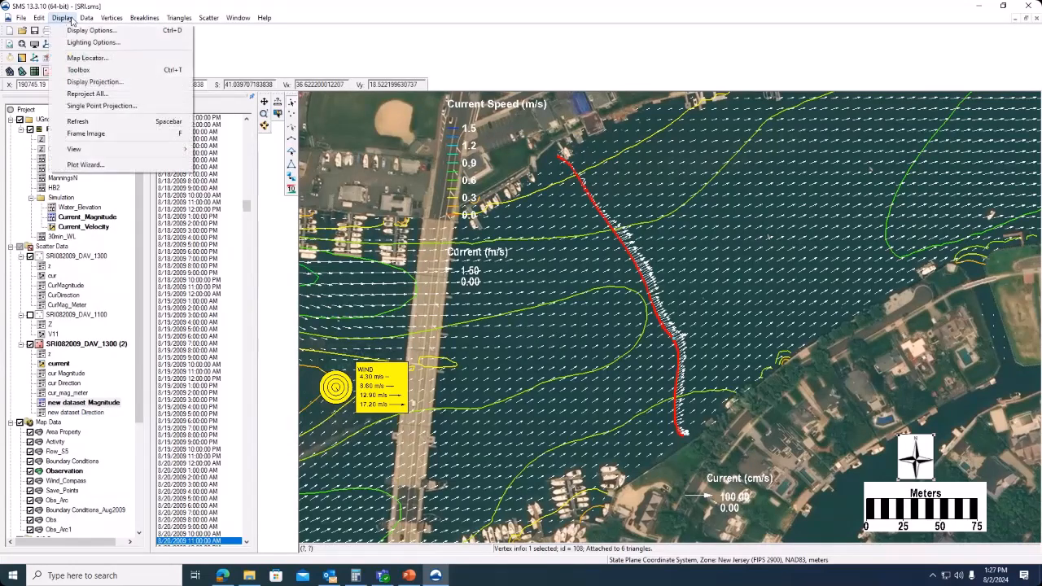
{"action": "left_click", "coordinate": [88, 30]}
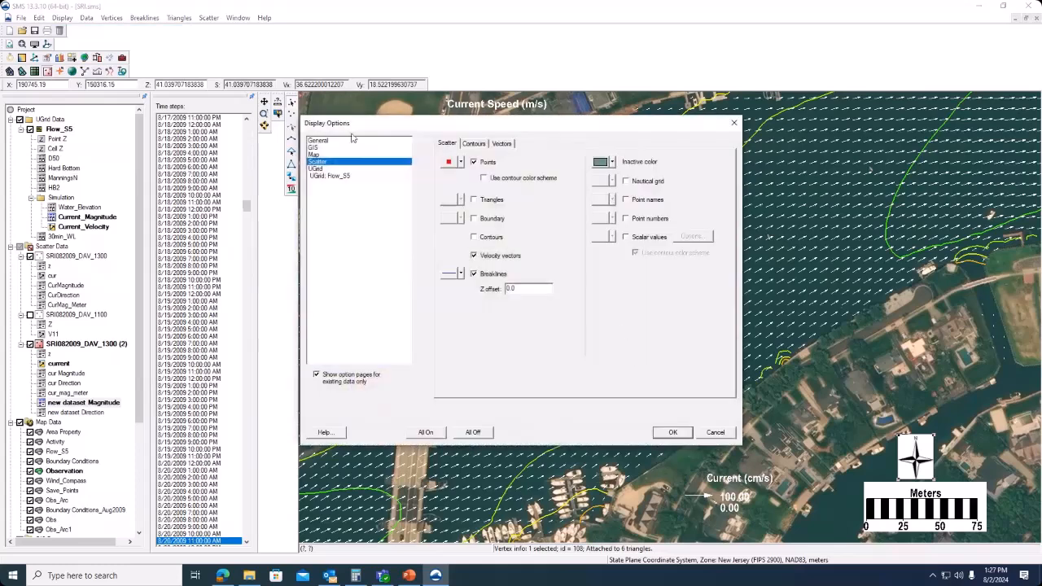
{"action": "left_click", "coordinate": [733, 122]}
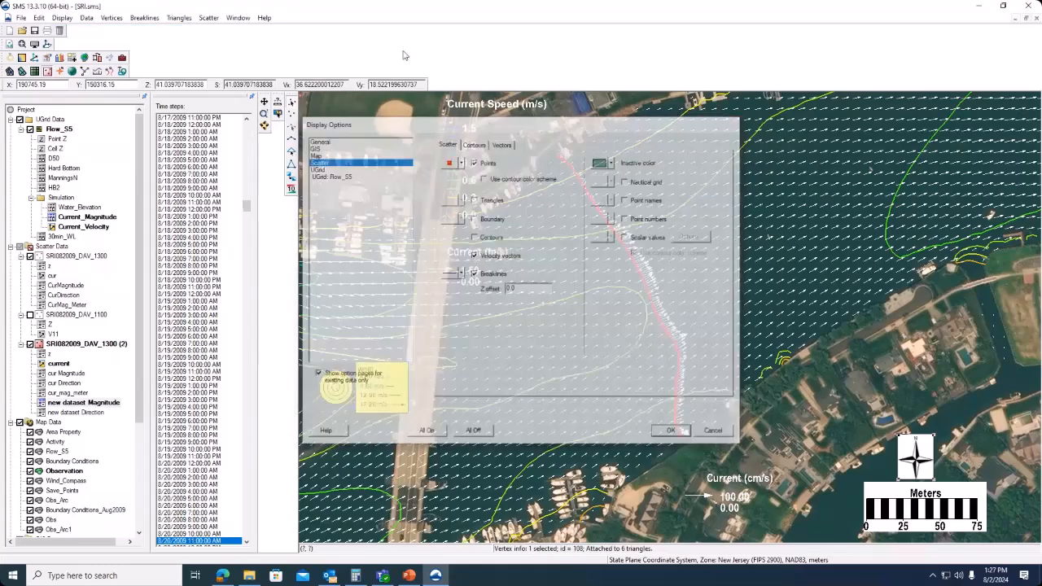
Compute the dataset cur_mag_meter1 as new dataset Magnitude divided by 100 (d5/100) with the Data Calculator.
{"action": "left_click", "coordinate": [86, 18]}
{"action": "left_click", "coordinate": [103, 31]}
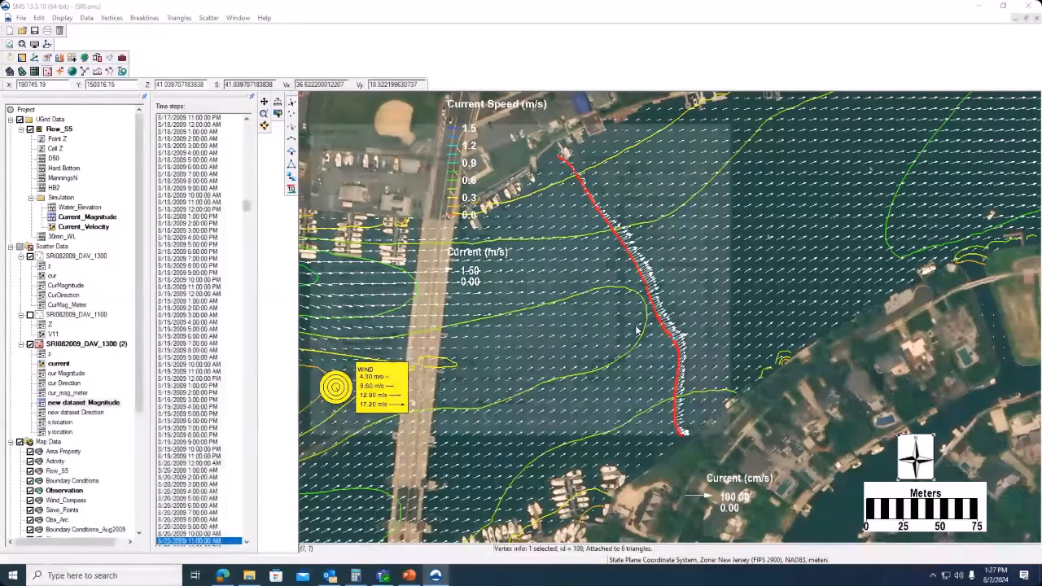
{"action": "left_click", "coordinate": [356, 172]}
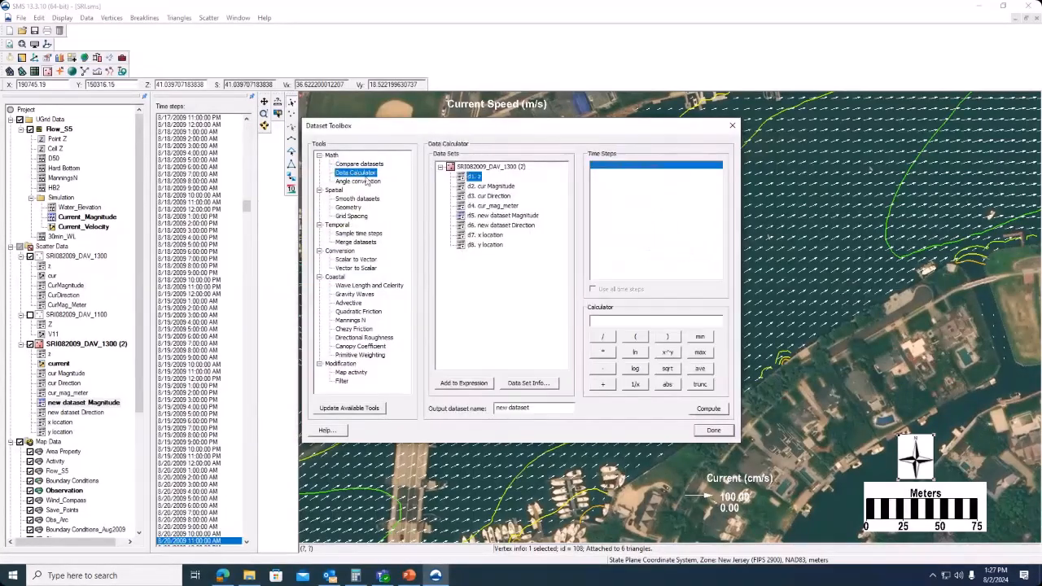
{"action": "double_click", "coordinate": [523, 216]}
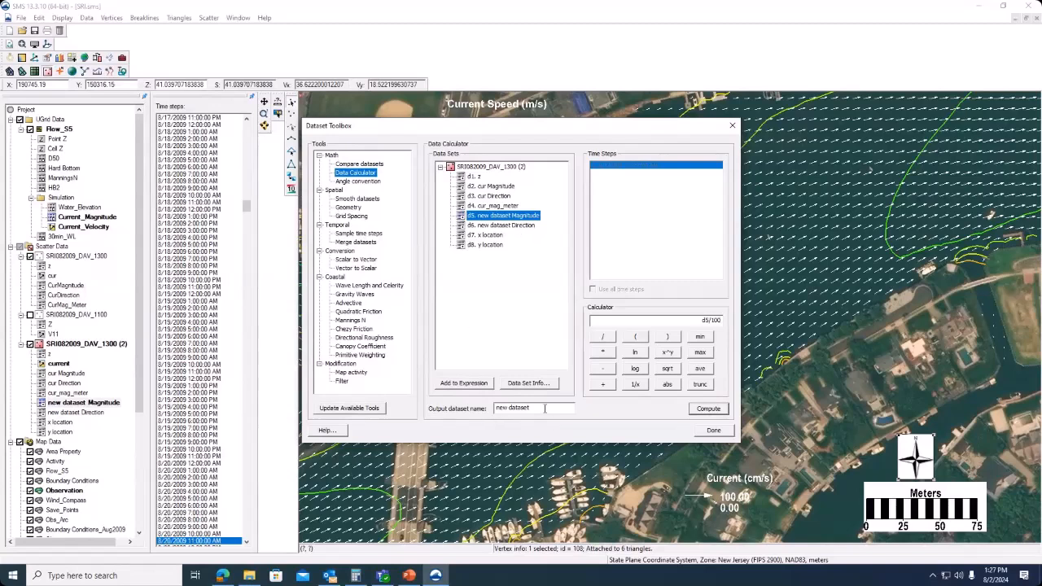
{"action": "left_click_drag", "start_coordinate": [530, 407], "coordinate": [461, 404]}
{"action": "type", "text": "cur_mag_meter1"}
{"action": "left_click", "coordinate": [709, 408]}
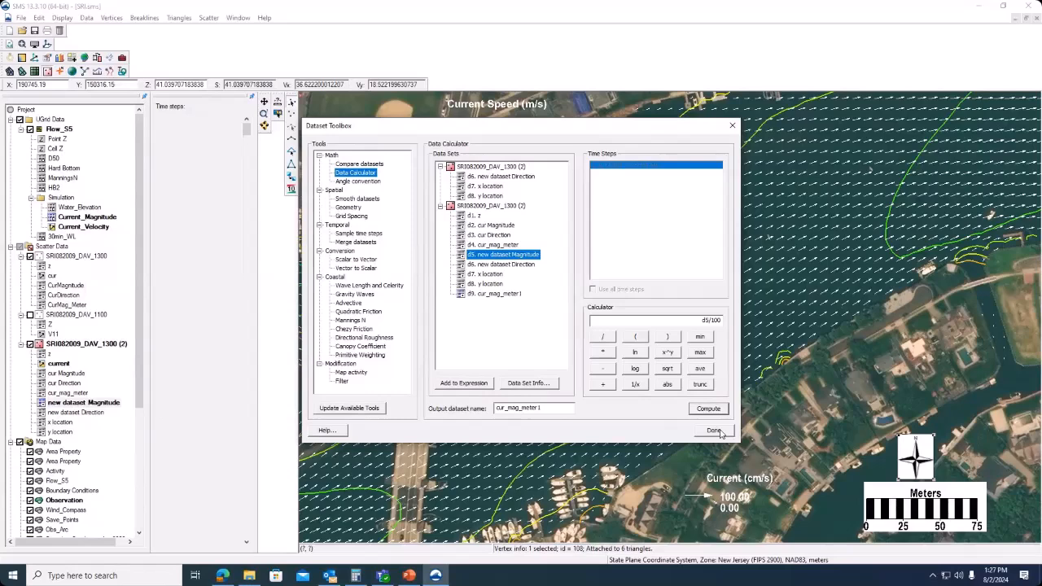
{"action": "left_click", "coordinate": [714, 431]}
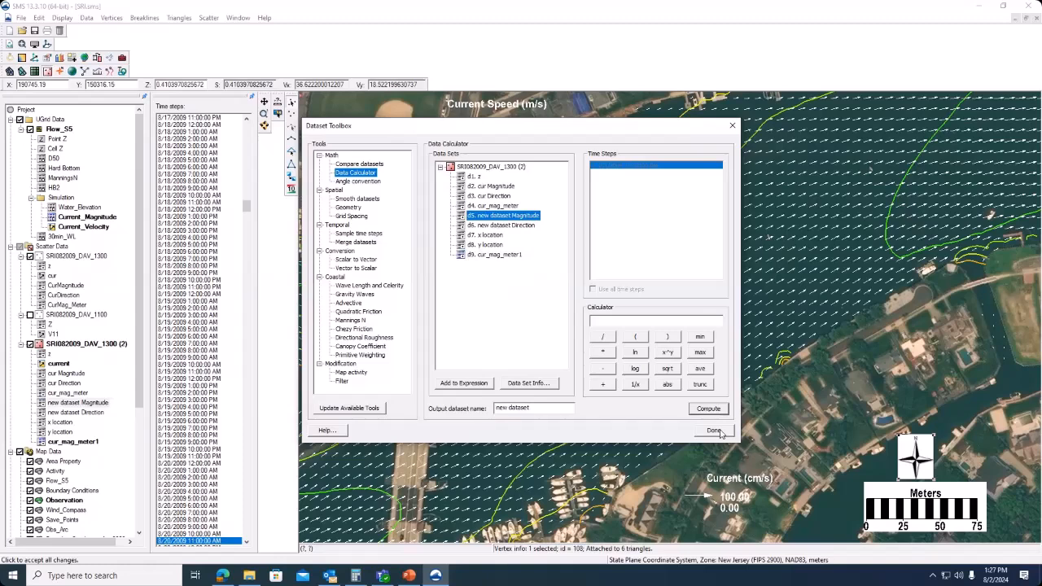
{"action": "left_click", "coordinate": [715, 431]}
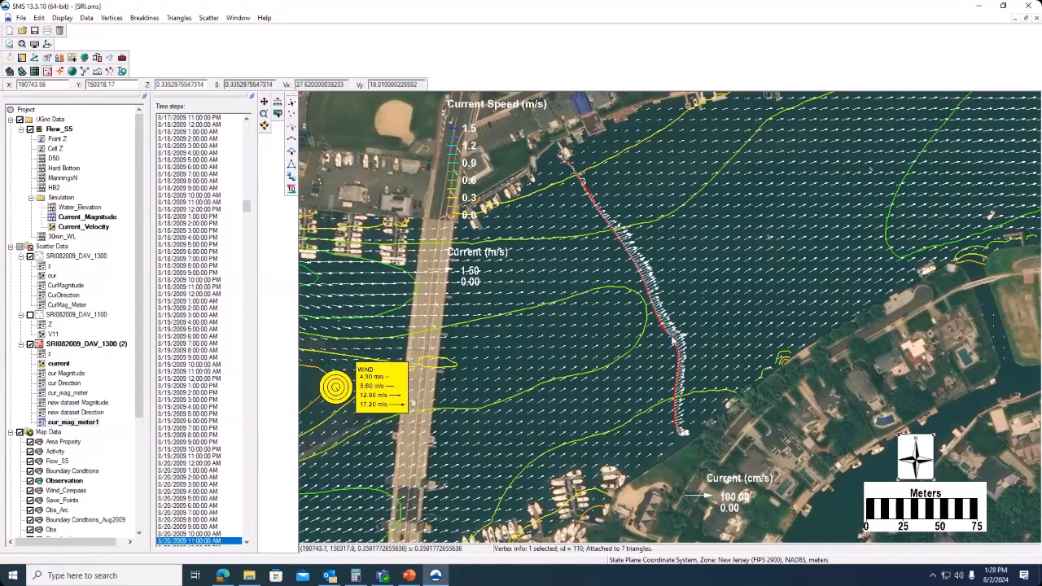
{"action": "left_click", "coordinate": [85, 18]}
{"action": "mouse_move", "coordinate": [65, 20]}
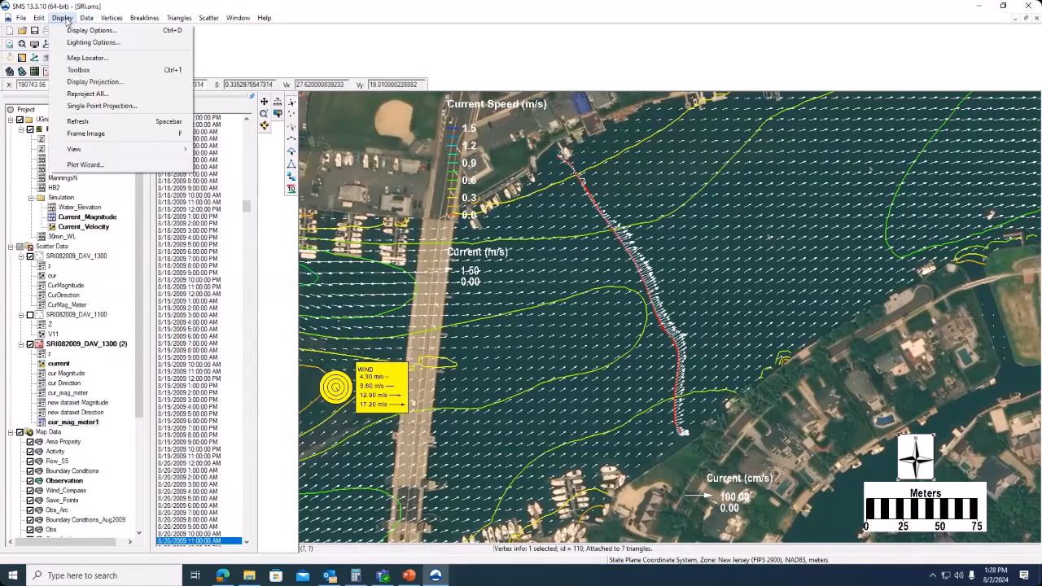
{"action": "left_click", "coordinate": [91, 30]}
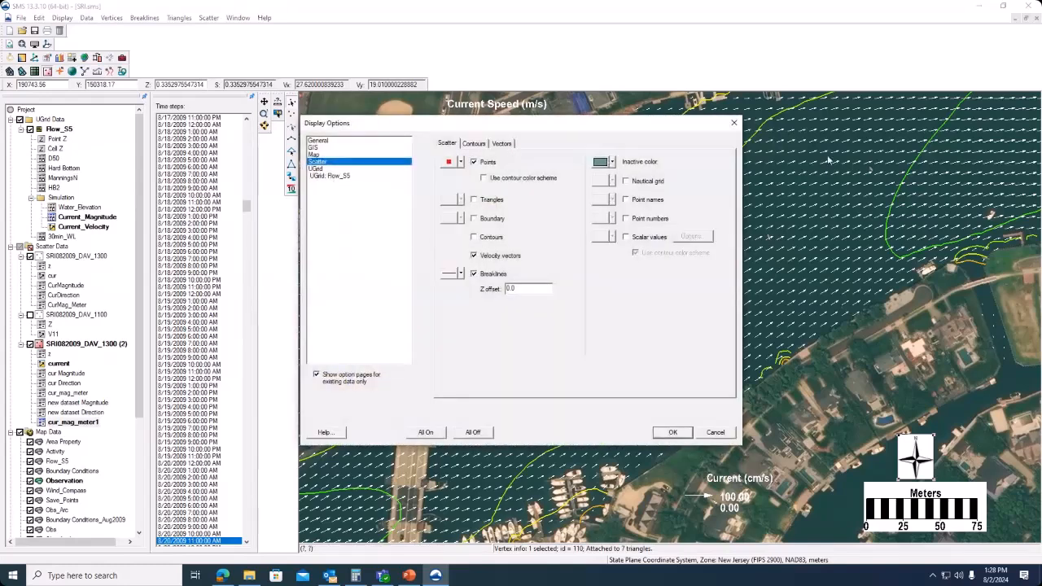
{"action": "left_click", "coordinate": [734, 123]}
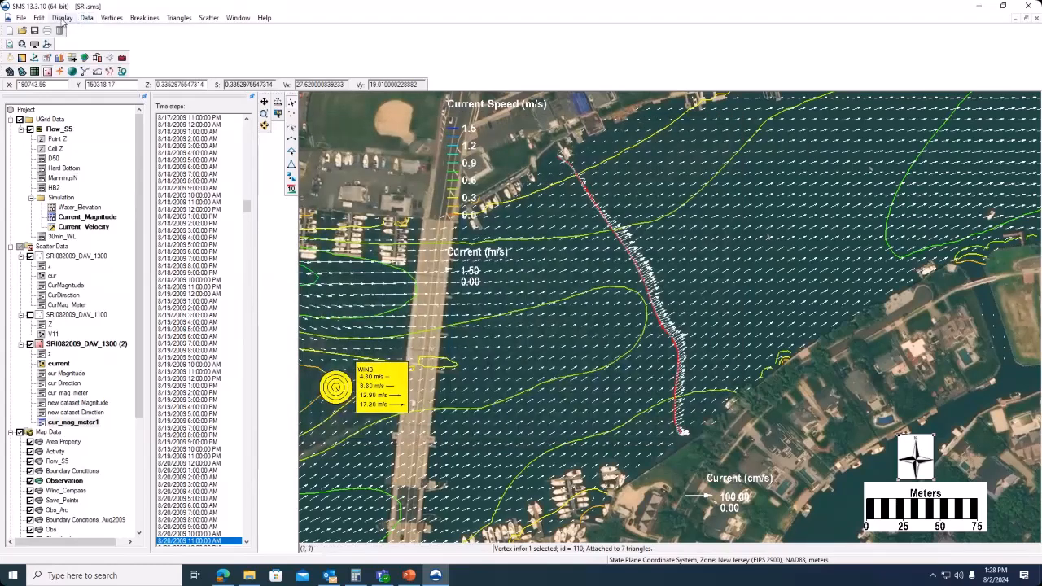
Set up an Observation Profile plot in the Plot Wizard with the specified datasets Current_Magnitude and cur_mag_meter1.
{"action": "left_click", "coordinate": [63, 17]}
{"action": "left_click", "coordinate": [85, 165]}
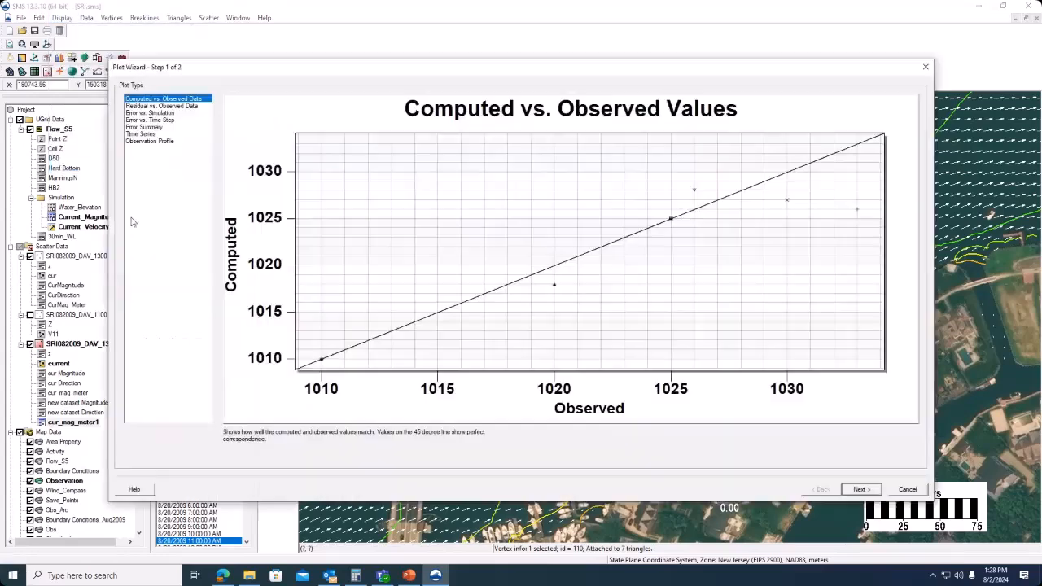
{"action": "left_click", "coordinate": [143, 134]}
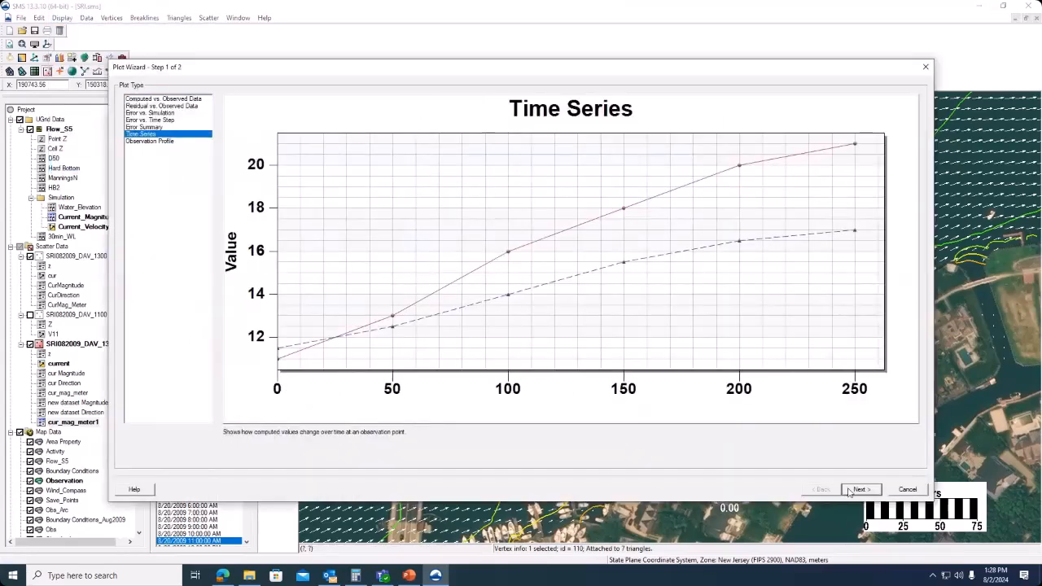
{"action": "left_click", "coordinate": [158, 142]}
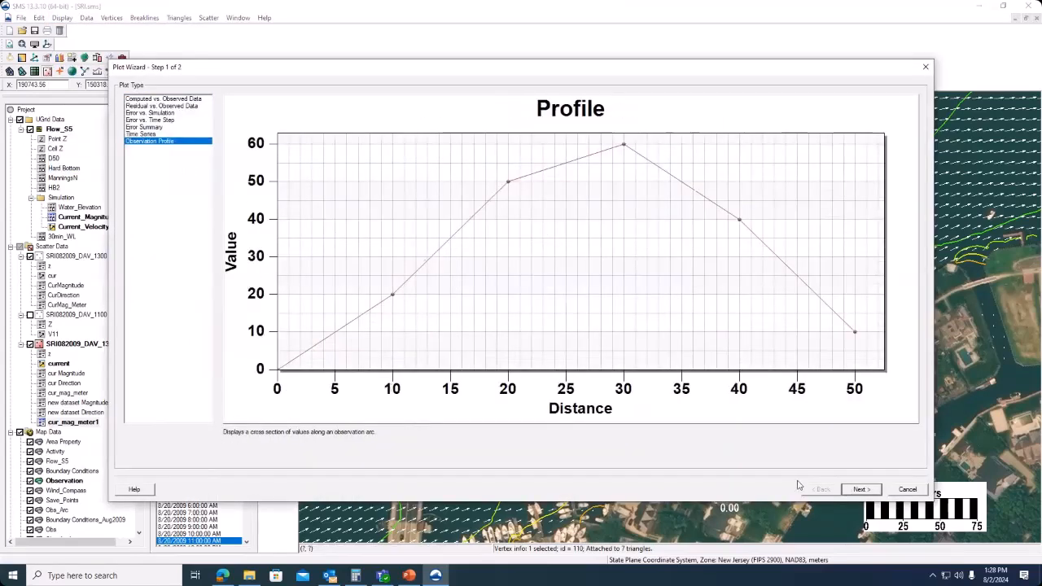
{"action": "left_click", "coordinate": [860, 490]}
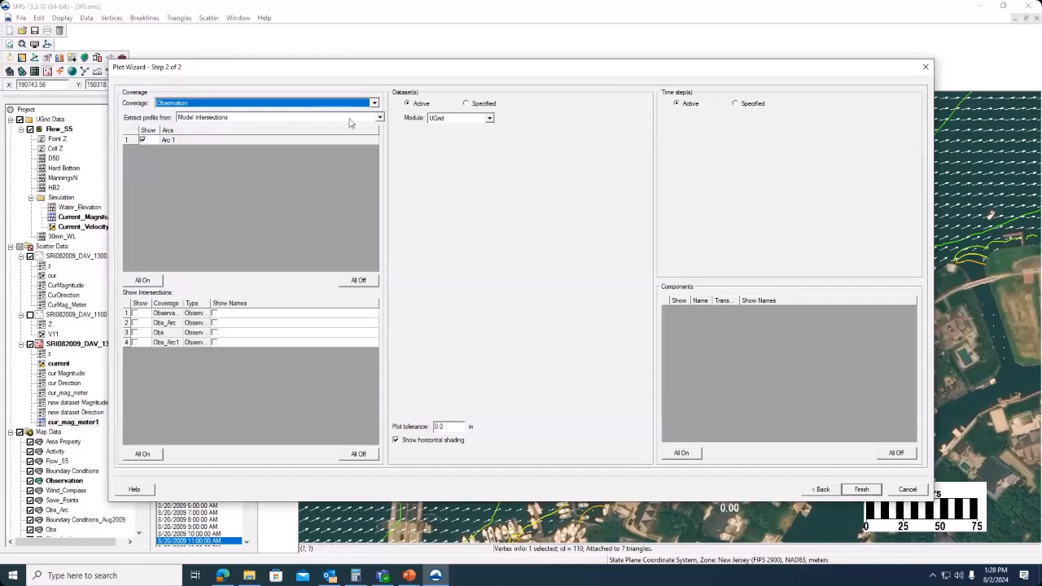
{"action": "left_click", "coordinate": [466, 104]}
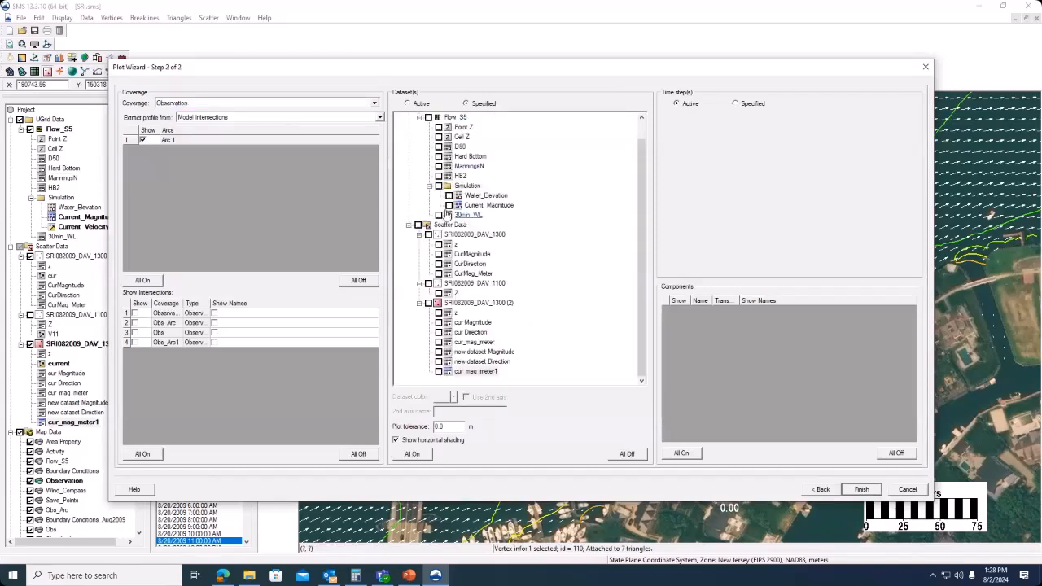
{"action": "left_click", "coordinate": [449, 205]}
{"action": "left_click", "coordinate": [439, 371]}
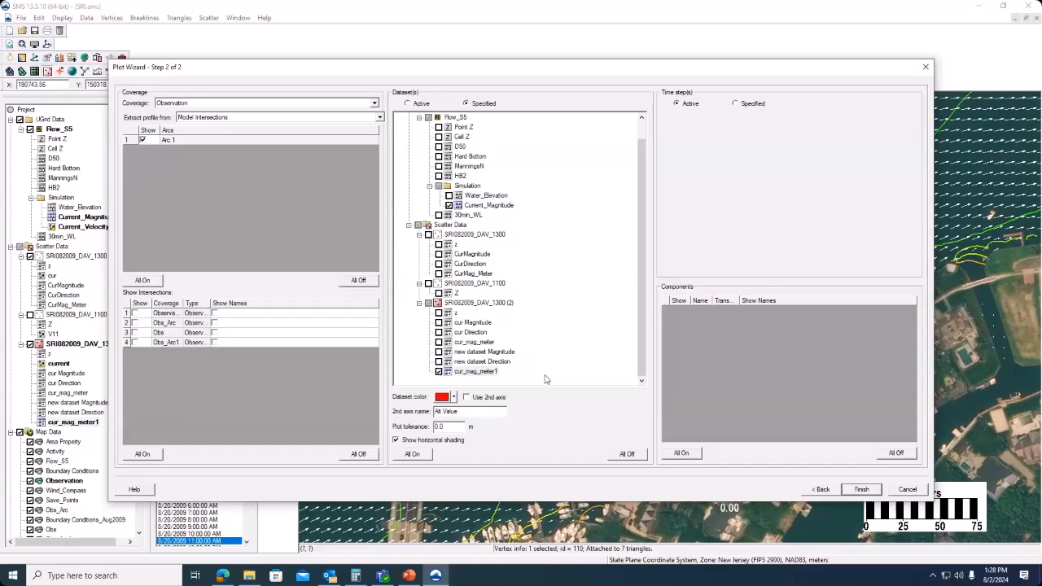
Generate the profile plot for the specified 8/20/2009 1:00:00 PM time step and close it after comparing the curves.
{"action": "left_click", "coordinate": [737, 104]}
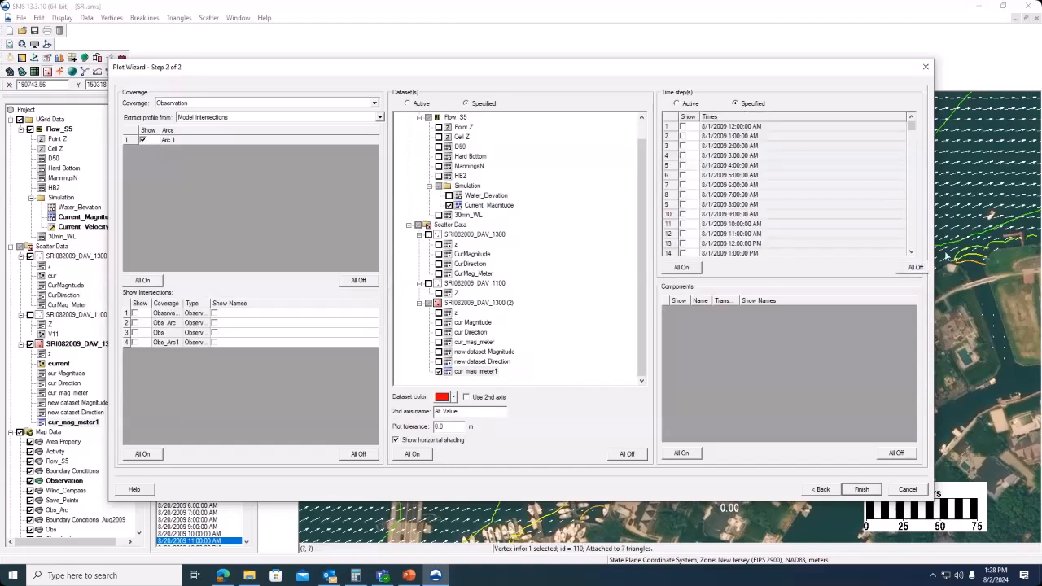
{"action": "left_click", "coordinate": [913, 242]}
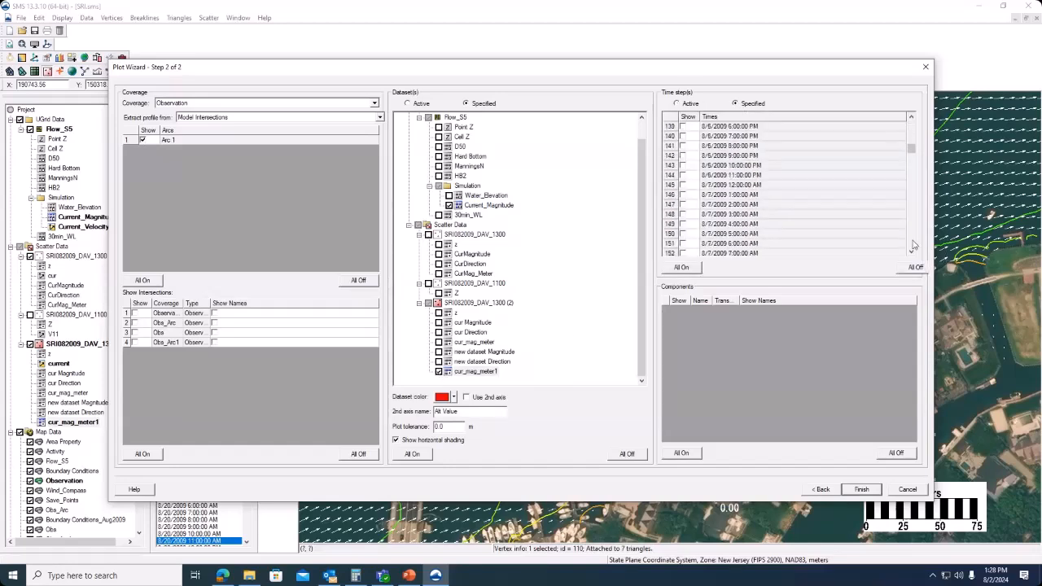
{"action": "left_click", "coordinate": [913, 242]}
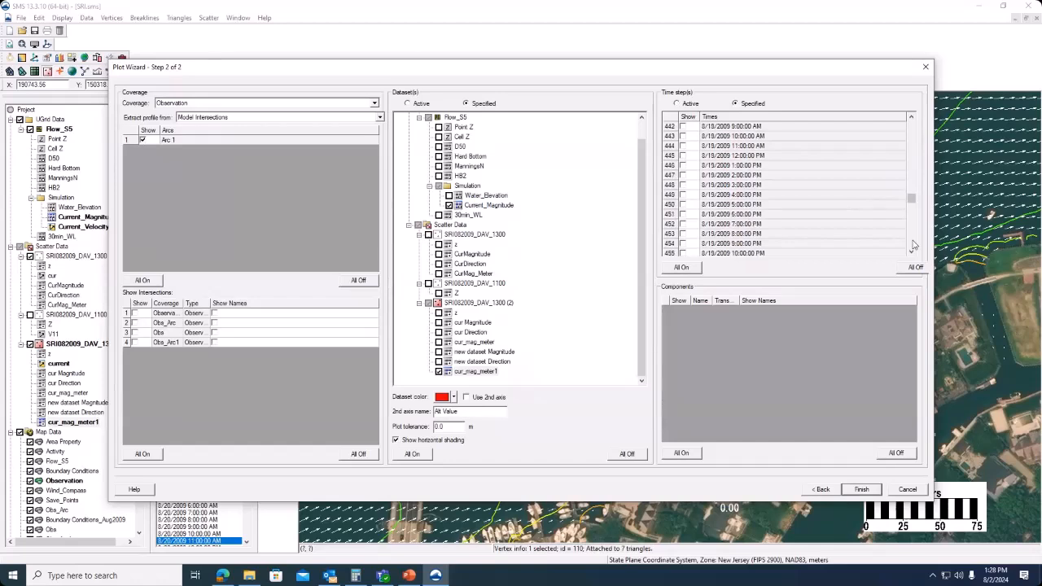
{"action": "left_click", "coordinate": [913, 242]}
{"action": "left_click", "coordinate": [913, 242]}
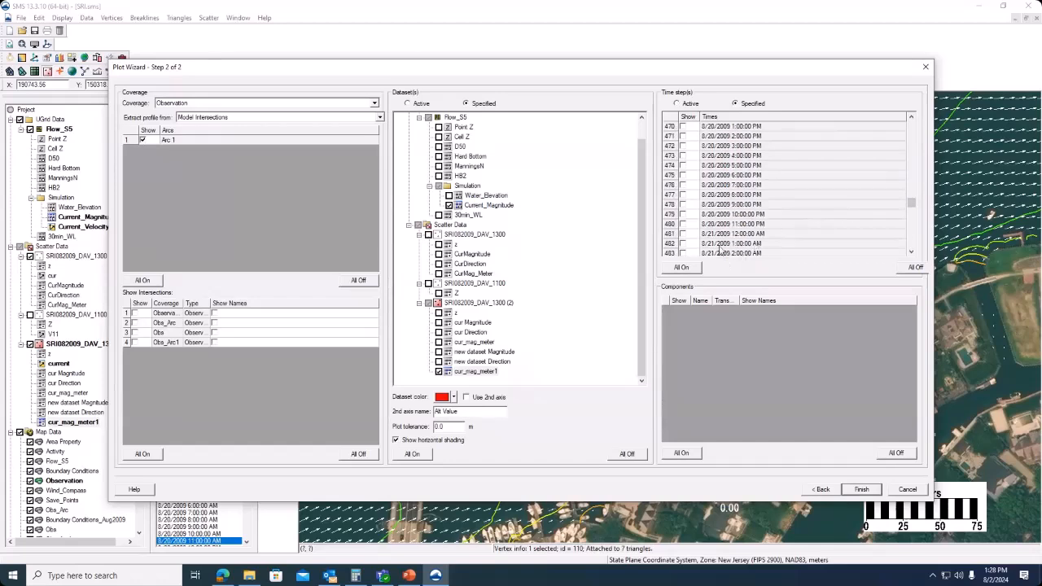
{"action": "left_click", "coordinate": [683, 244]}
{"action": "left_click", "coordinate": [683, 127]}
{"action": "left_click", "coordinate": [865, 490]}
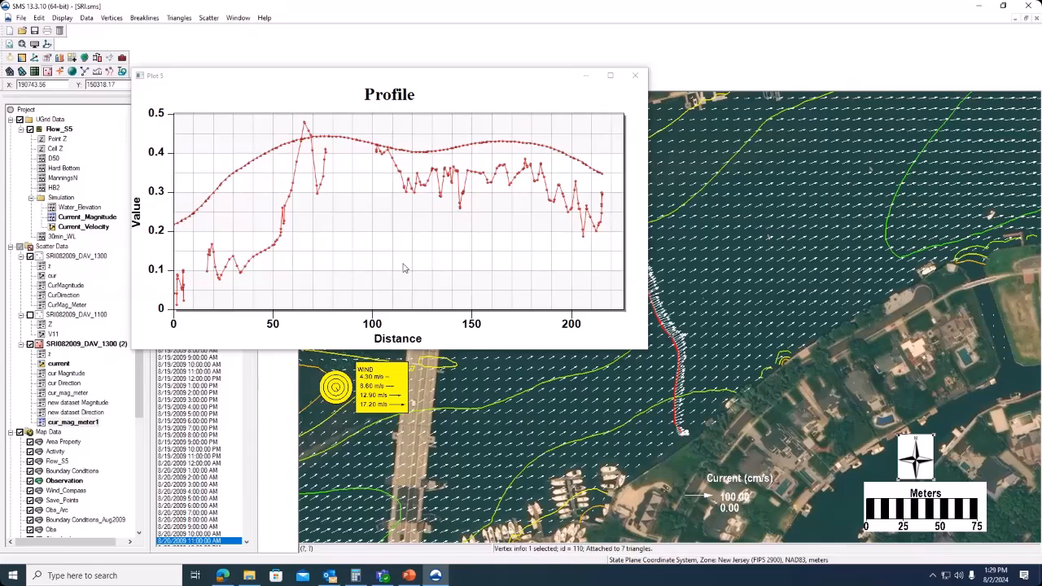
{"action": "left_click", "coordinate": [639, 77]}
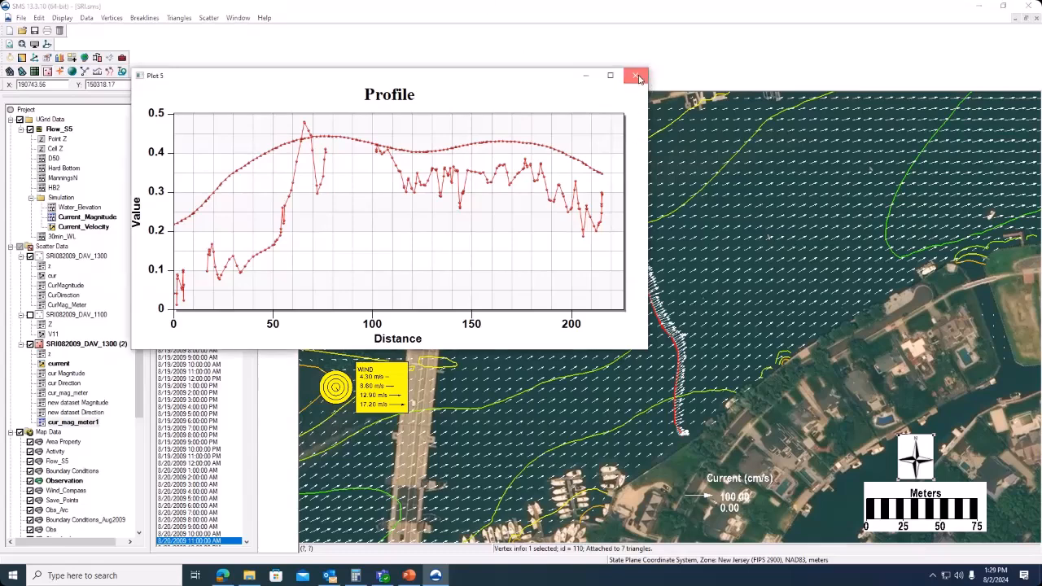
{"action": "left_click", "coordinate": [639, 77]}
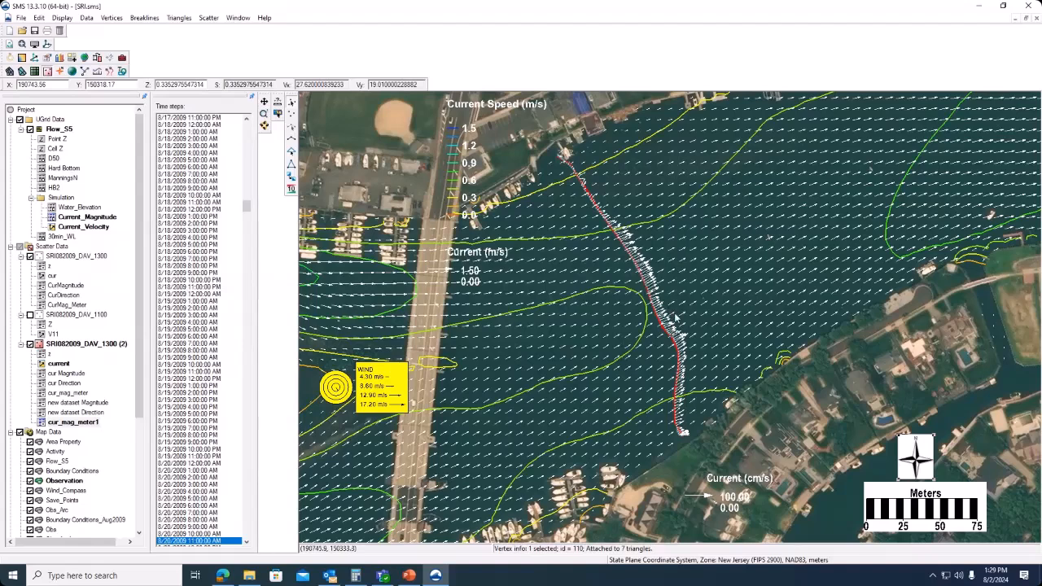
Examine the current vectors along the measured transects and the channel surrounding the observation arc.
{"action": "scroll", "coordinate": [645, 319], "scroll_direction": "down", "scroll_amount": 1}
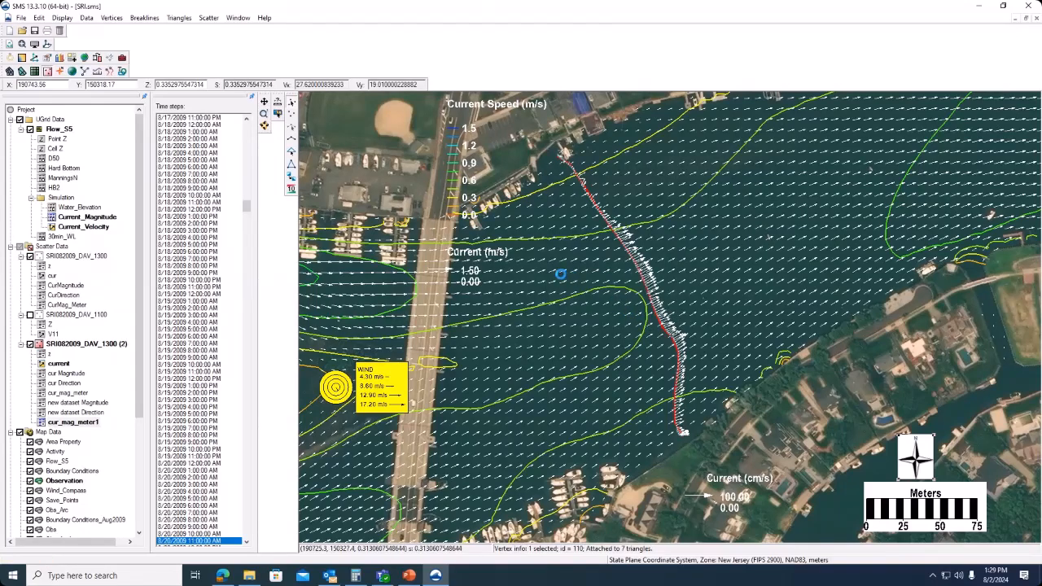
{"action": "scroll", "coordinate": [560, 274], "scroll_direction": "down", "scroll_amount": 2}
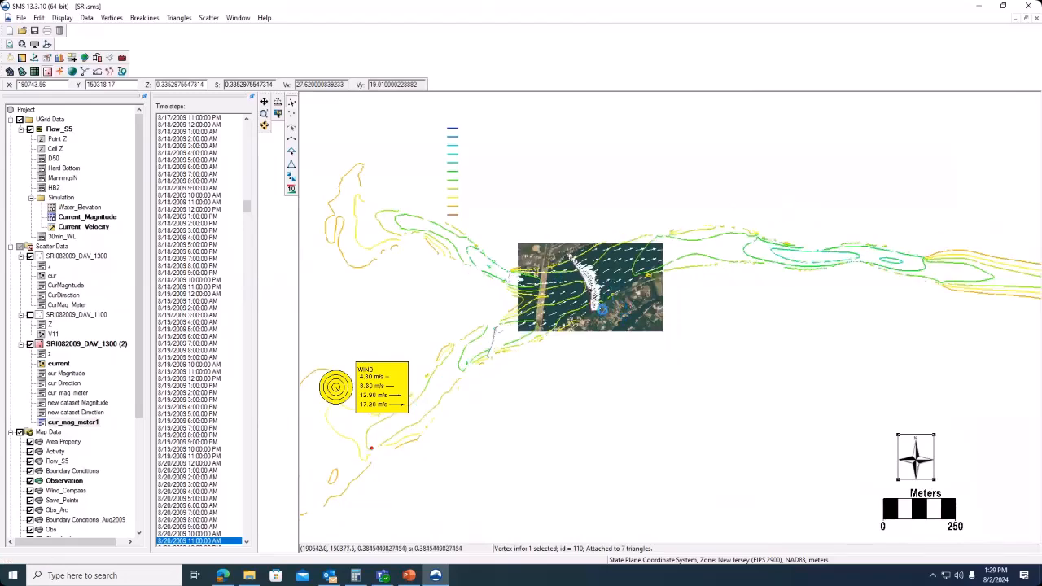
{"action": "scroll", "coordinate": [601, 308], "scroll_direction": "up", "scroll_amount": 1}
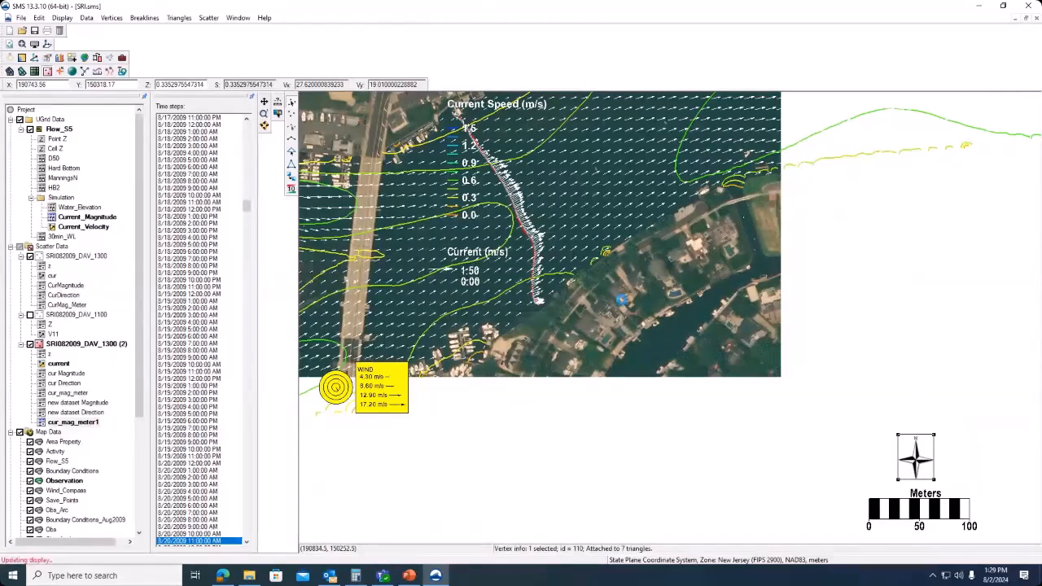
{"action": "scroll", "coordinate": [621, 299], "scroll_direction": "down", "scroll_amount": 1}
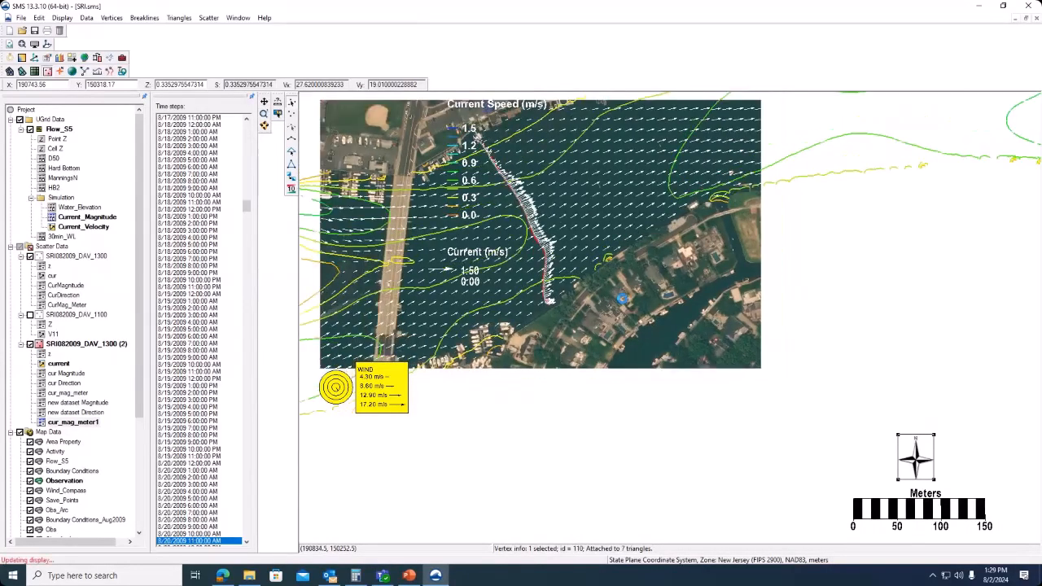
{"action": "scroll", "coordinate": [621, 299], "scroll_direction": "down", "scroll_amount": 1}
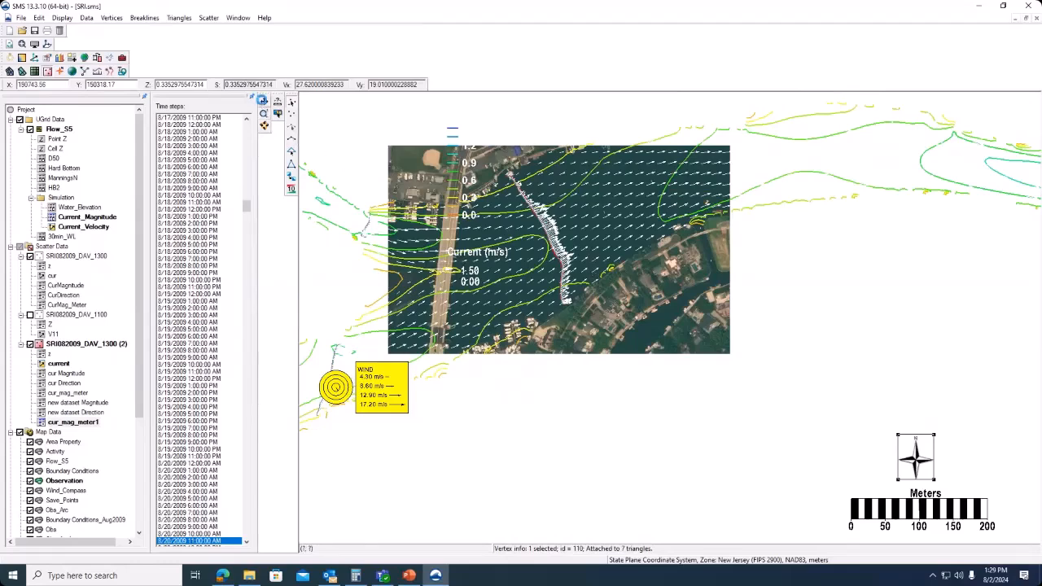
{"action": "left_click", "coordinate": [262, 99]}
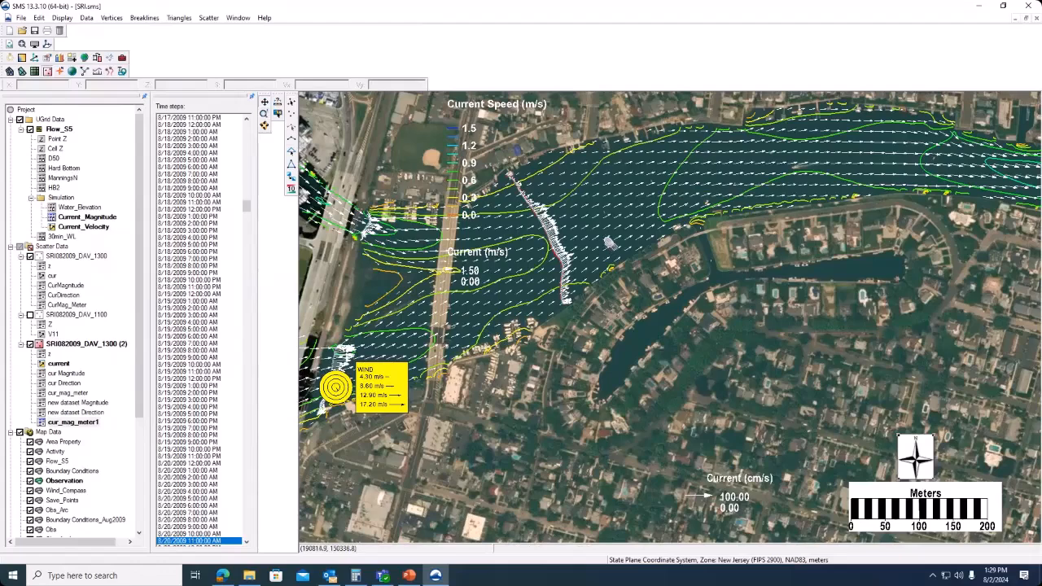
{"action": "left_click_drag", "start_coordinate": [609, 244], "coordinate": [670, 353]}
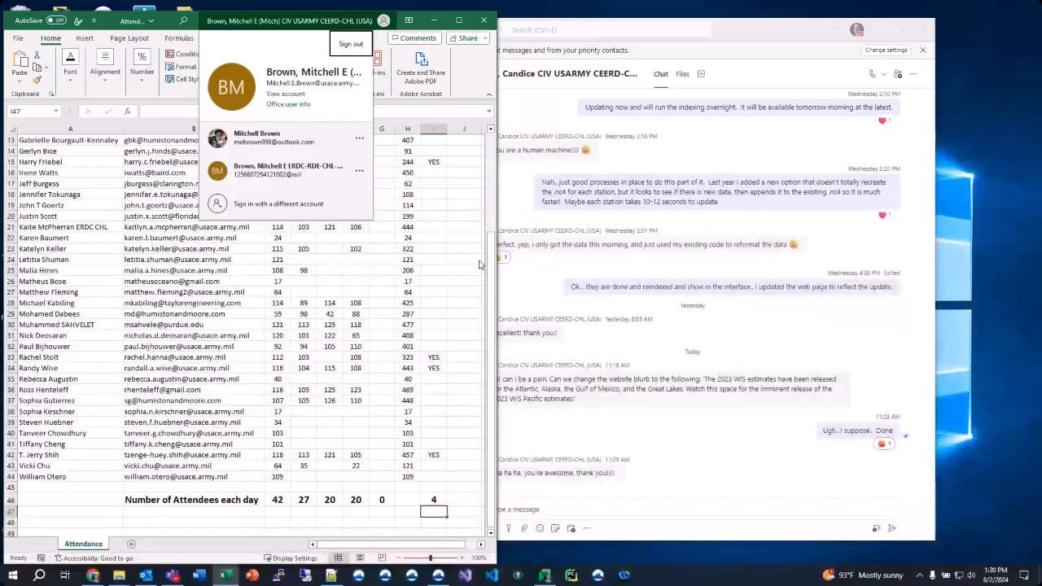
Move the attendance spreadsheet aside and minimize it to return to the SMS project.
{"action": "left_click", "coordinate": [490, 268]}
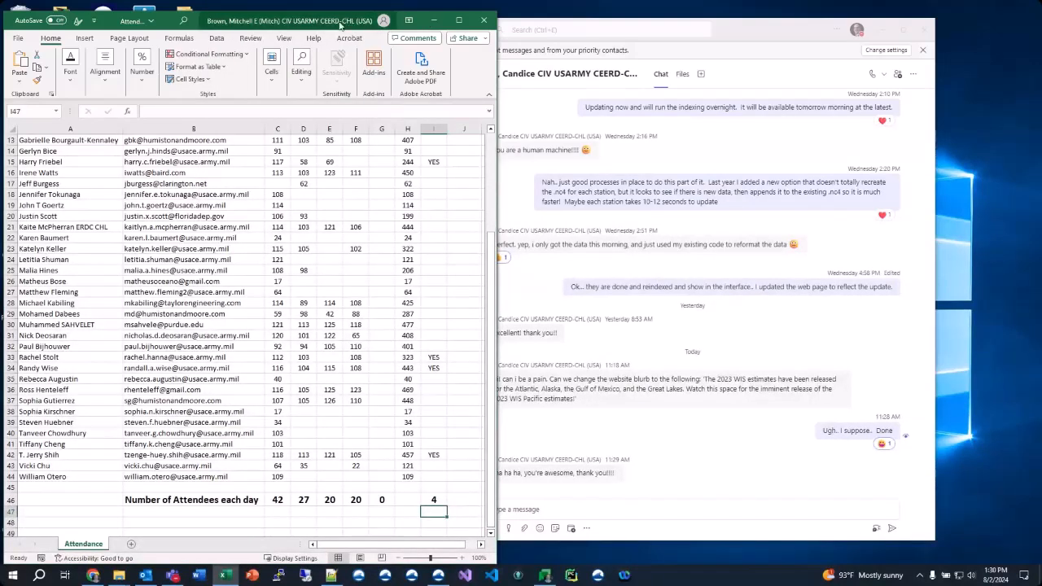
{"action": "left_click_drag", "start_coordinate": [340, 26], "coordinate": [399, 181]}
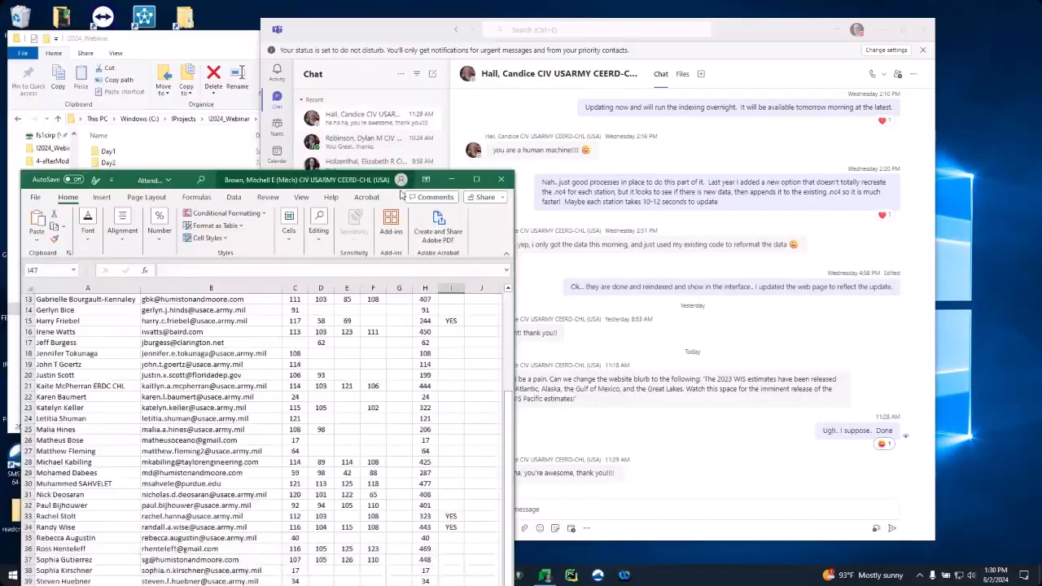
{"action": "left_click", "coordinate": [453, 183]}
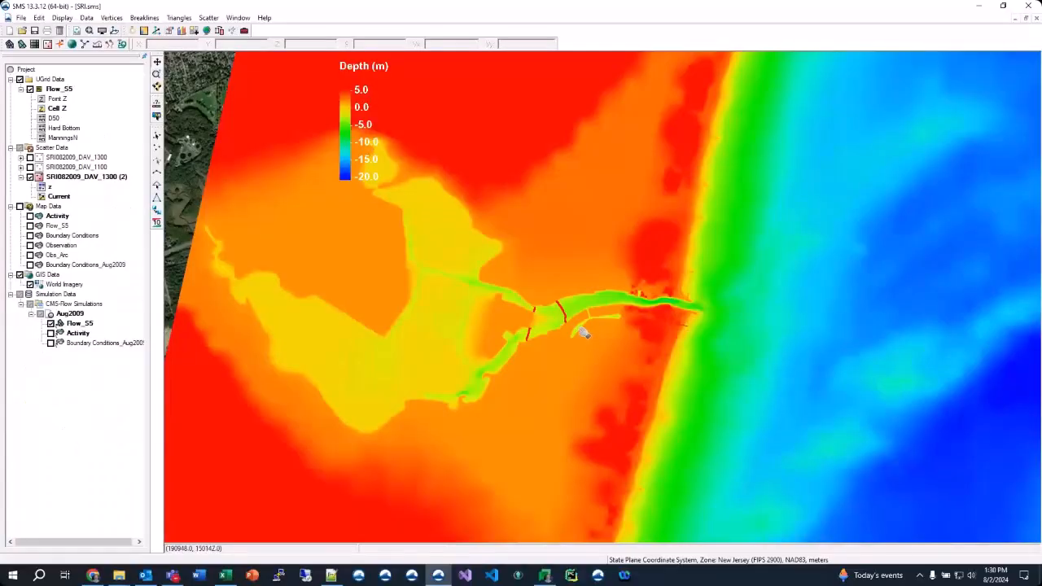
Load SRI082009_DAV_1300.xyz from the Data folder into the File Import Wizard and set its SMS data type to Feature Data.
{"action": "scroll", "coordinate": [540, 342], "scroll_direction": "up", "scroll_amount": 4}
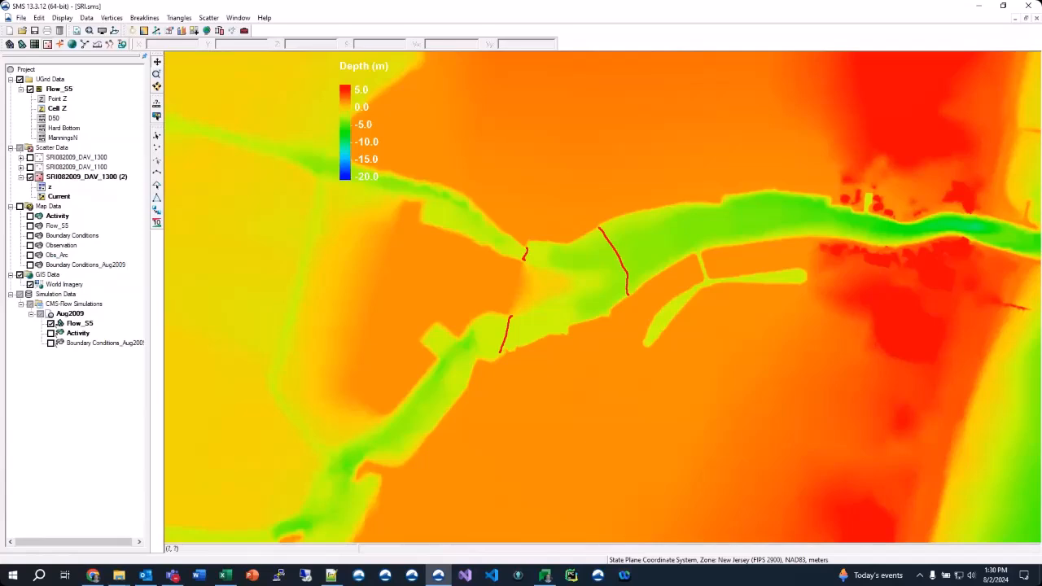
{"action": "left_click", "coordinate": [119, 575]}
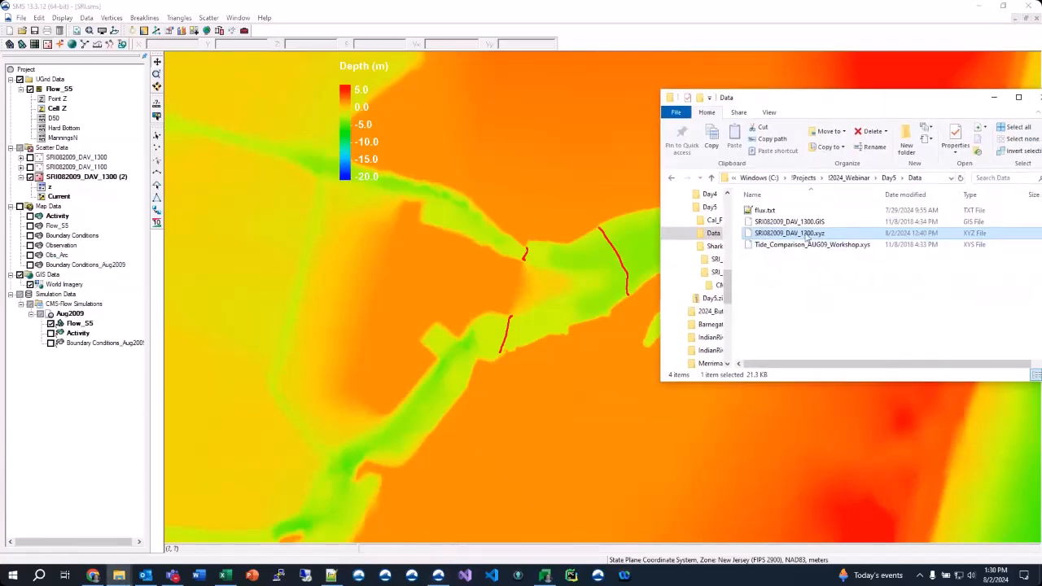
{"action": "left_click_drag", "start_coordinate": [806, 237], "coordinate": [474, 241]}
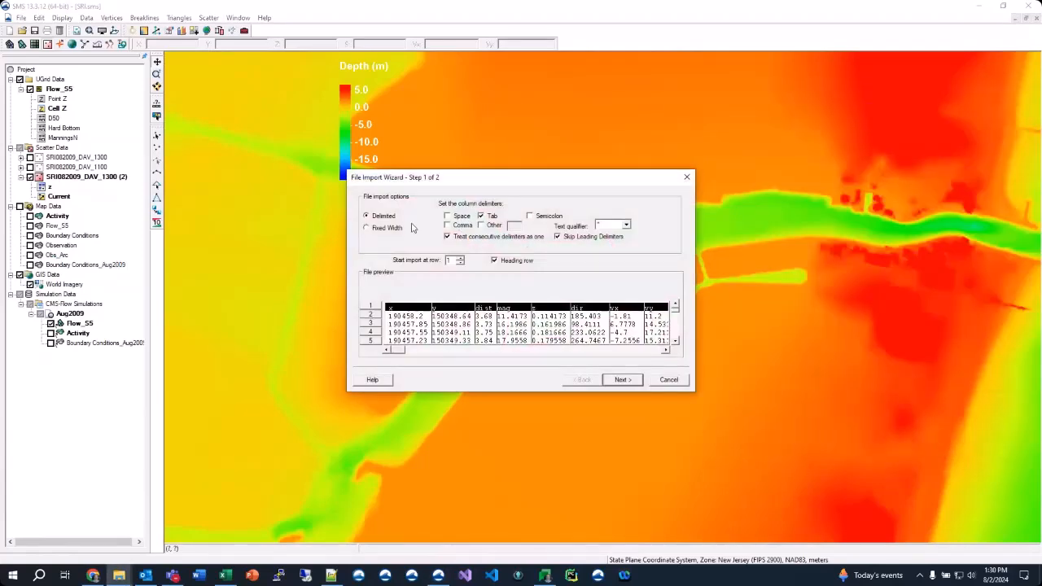
{"action": "left_click", "coordinate": [623, 380]}
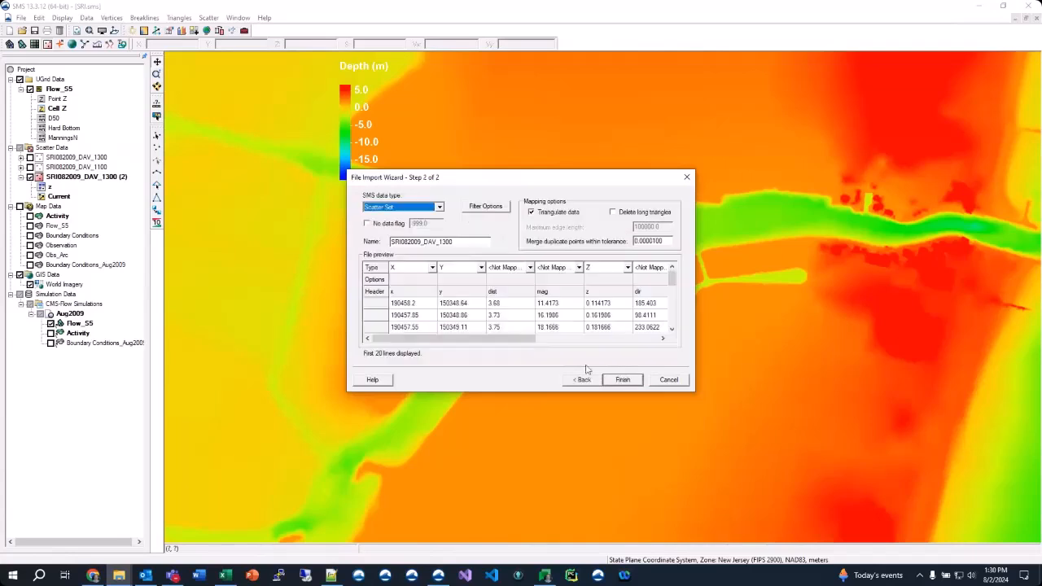
{"action": "left_click", "coordinate": [392, 210]}
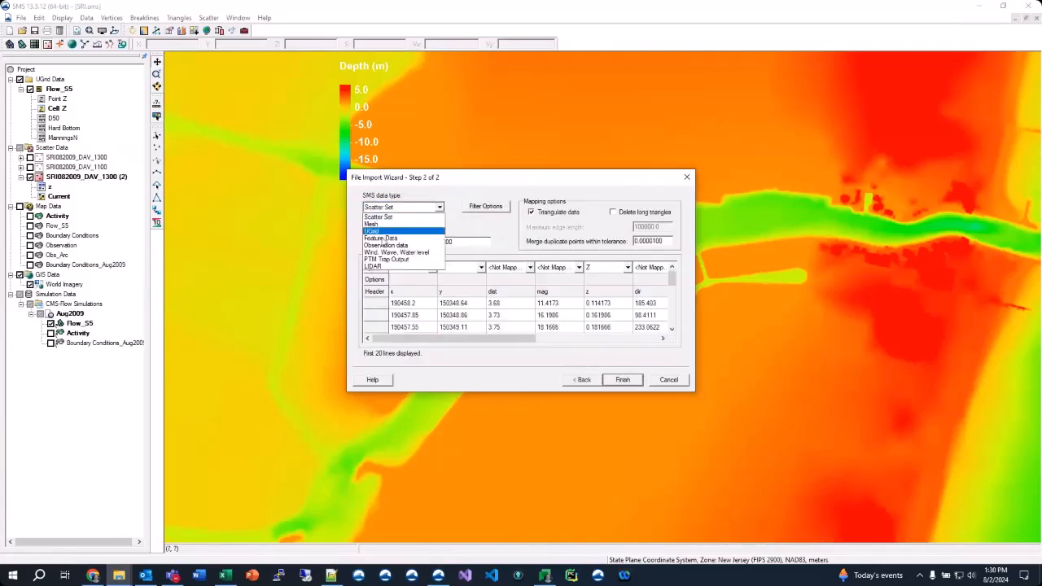
{"action": "left_click", "coordinate": [379, 239]}
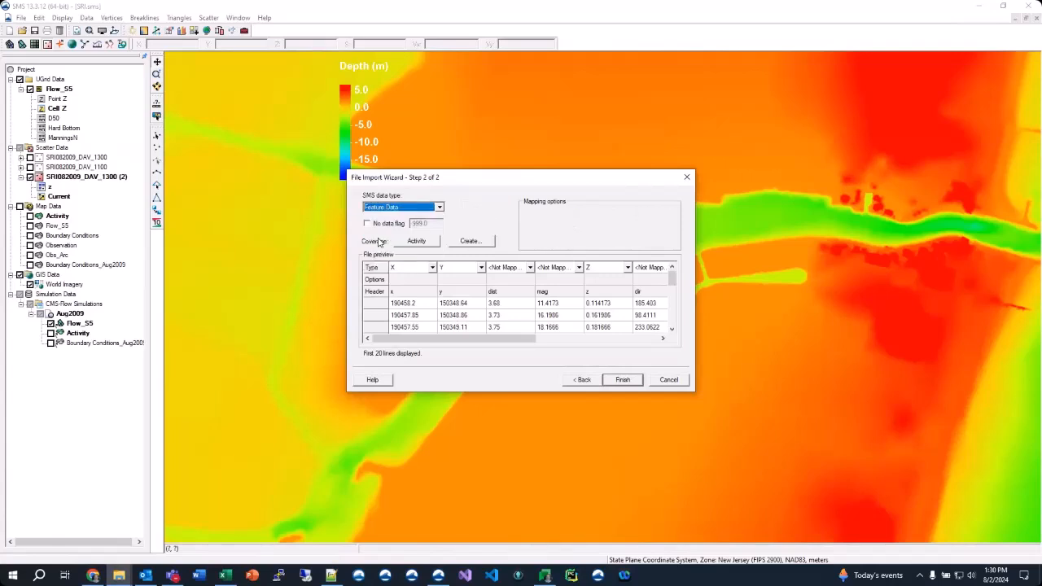
Finish importing into the Activity coverage, connecting the points as one continuous arc with the NAD 1983 StatePlane New Jersey FIPS 2900 (Meters) projection.
{"action": "left_click", "coordinate": [616, 382]}
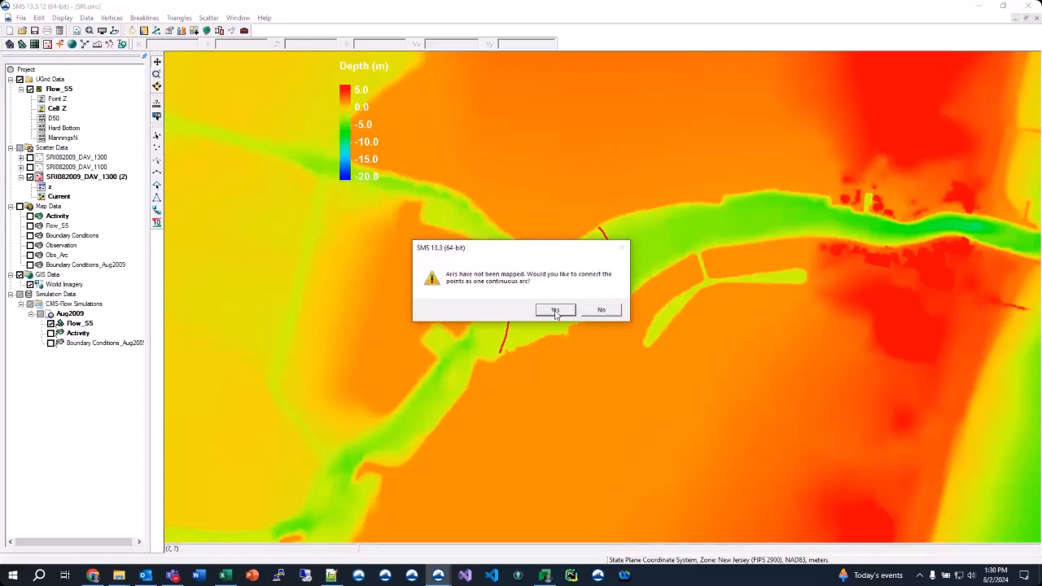
{"action": "left_click", "coordinate": [556, 313]}
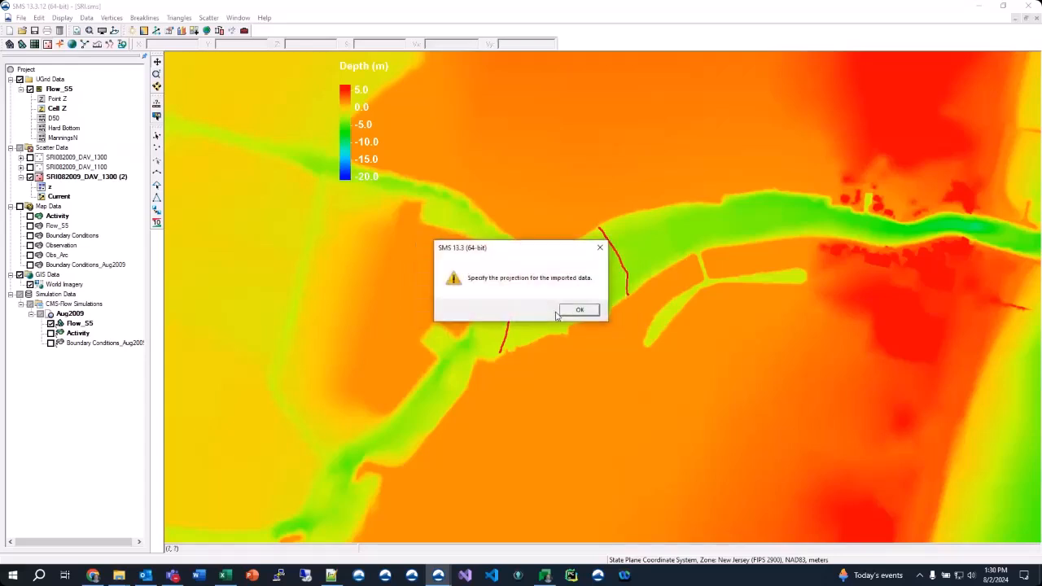
{"action": "left_click", "coordinate": [579, 312]}
{"action": "left_click", "coordinate": [589, 164]}
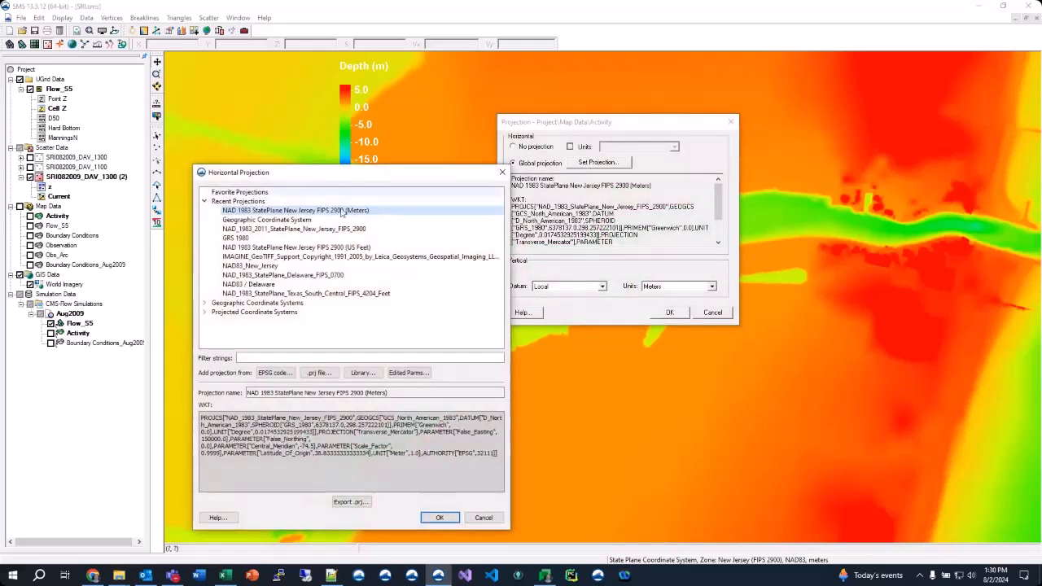
{"action": "left_click", "coordinate": [439, 518]}
{"action": "left_click", "coordinate": [669, 314]}
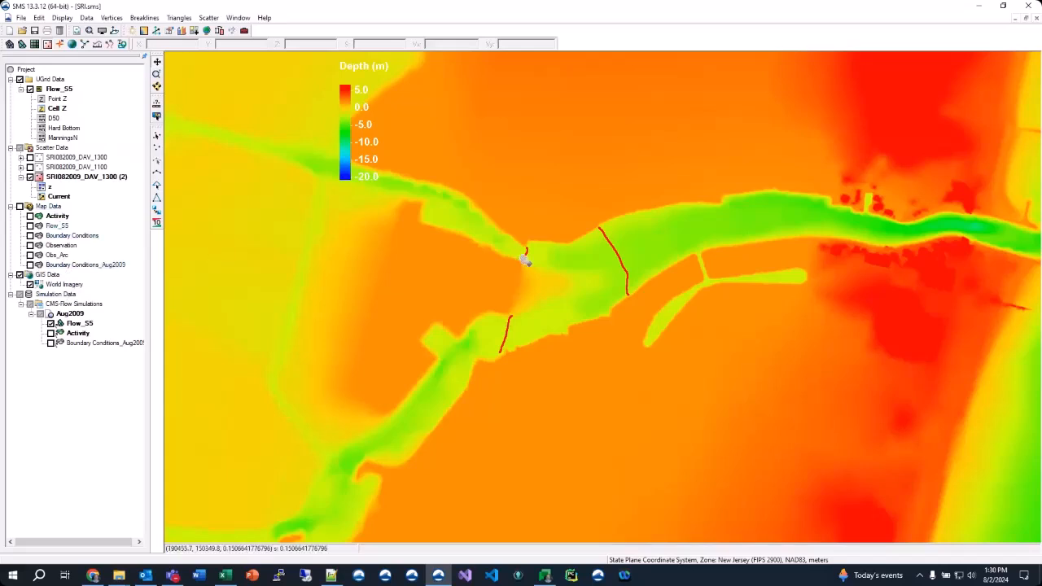
{"action": "mouse_move", "coordinate": [153, 579]}
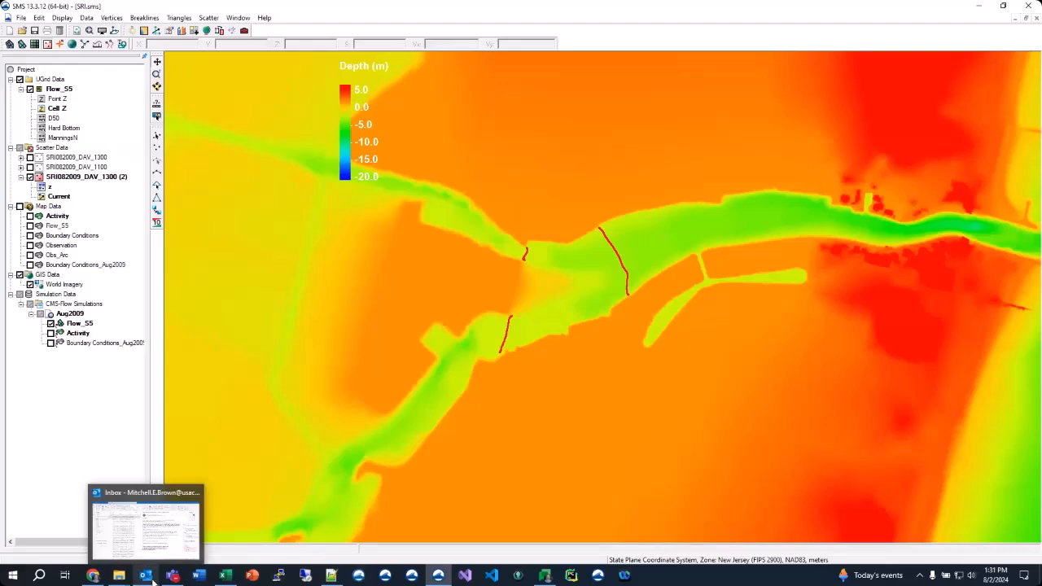
{"action": "mouse_move", "coordinate": [119, 576]}
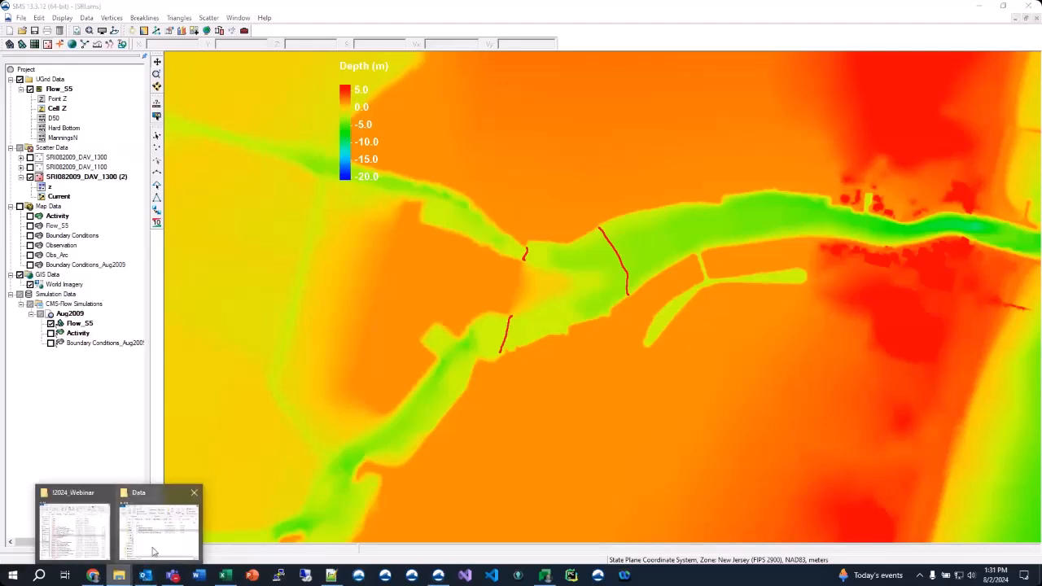
{"action": "left_click", "coordinate": [152, 552]}
{"action": "left_click", "coordinate": [422, 300]}
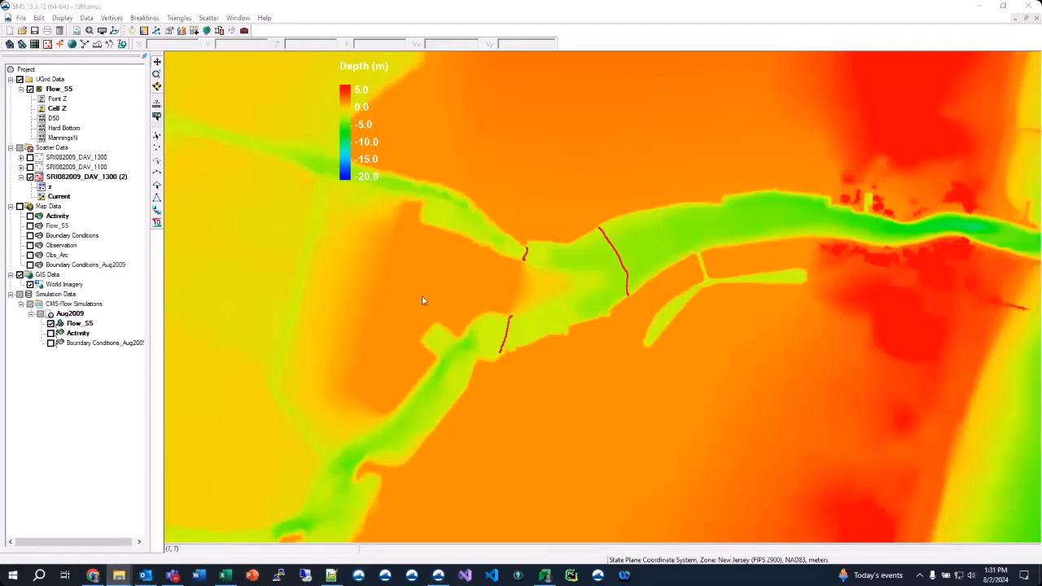
{"action": "left_click", "coordinate": [627, 380]}
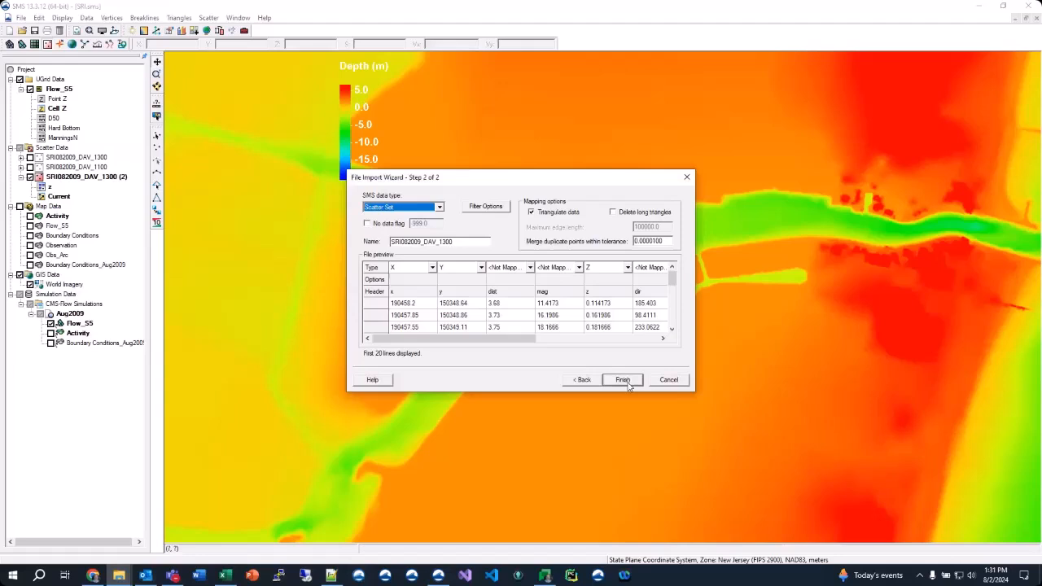
{"action": "left_click", "coordinate": [413, 210]}
{"action": "left_click", "coordinate": [401, 236]}
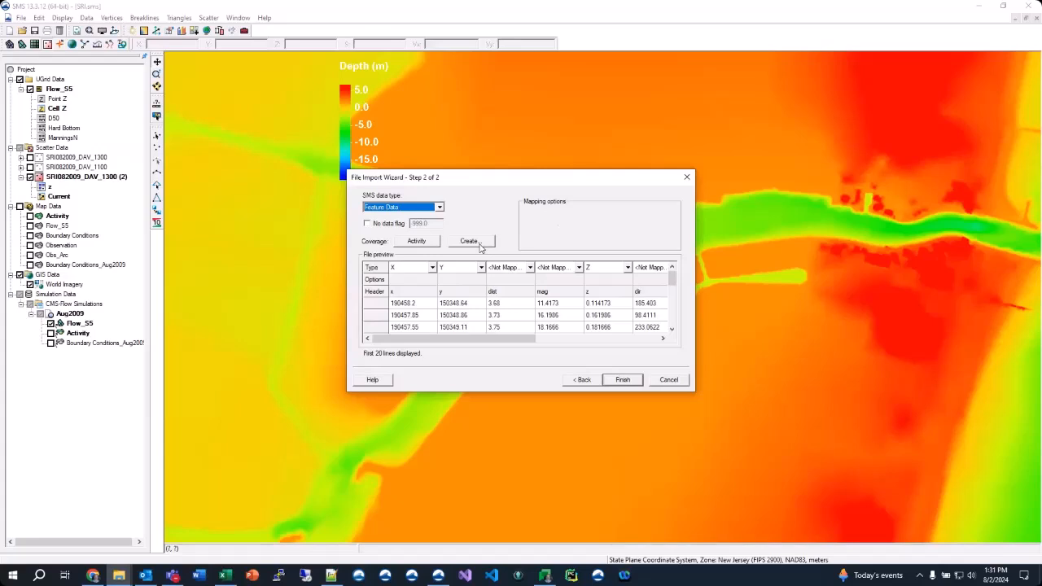
{"action": "left_click", "coordinate": [669, 380]}
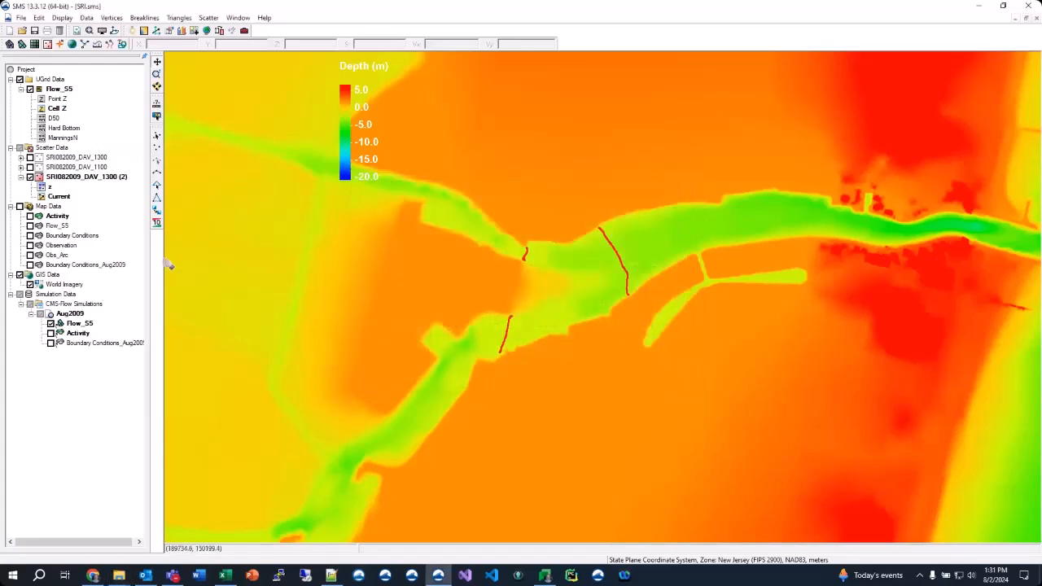
Show the Activity coverage to check the imported arc, and hide it again.
{"action": "left_click", "coordinate": [30, 217]}
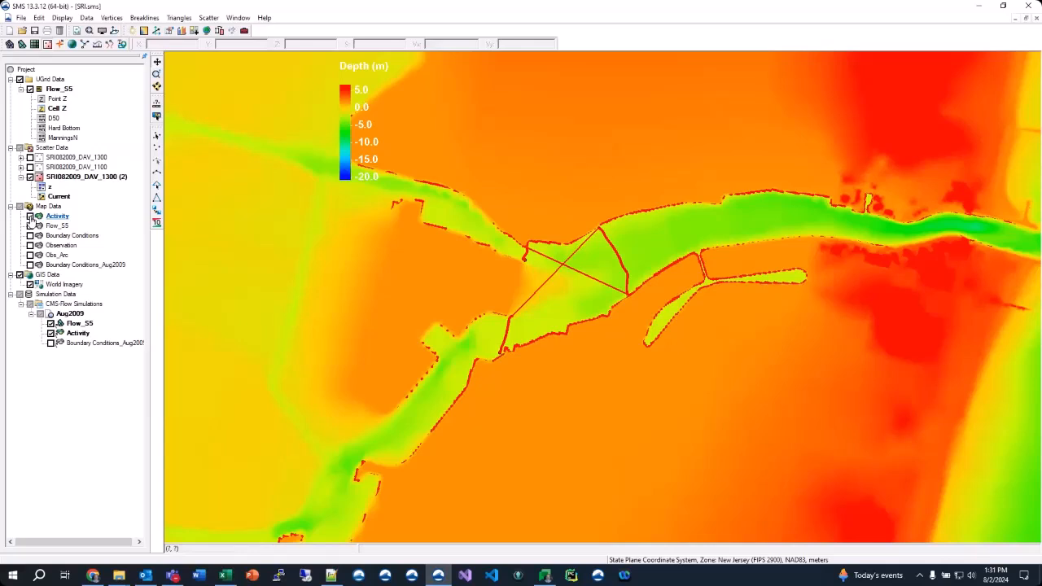
{"action": "left_click", "coordinate": [30, 217]}
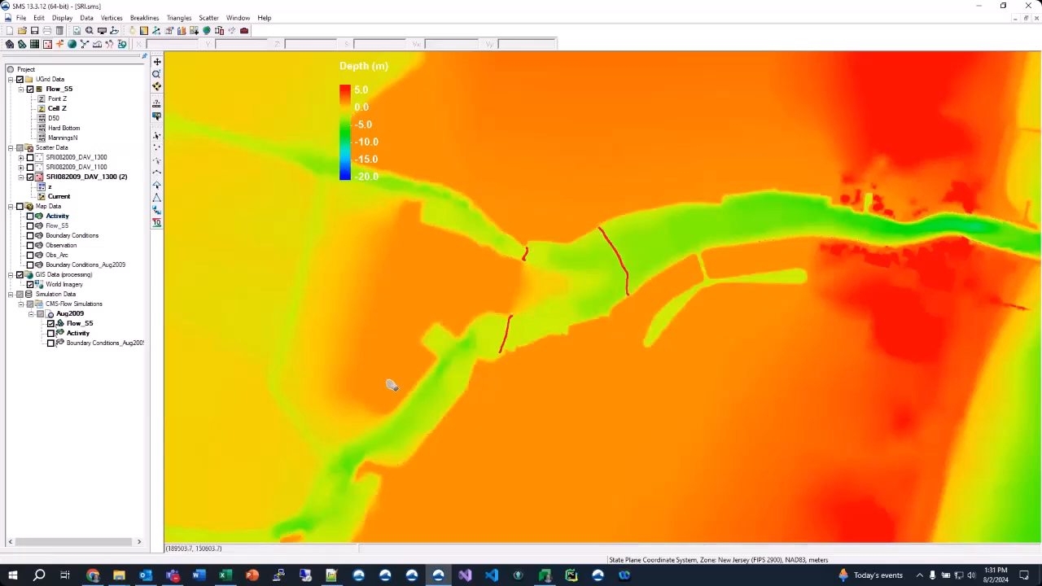
Load SRI082009_DAV_1300.xyz into the File Import Wizard again with Feature Data as its SMS data type.
{"action": "mouse_move", "coordinate": [120, 577]}
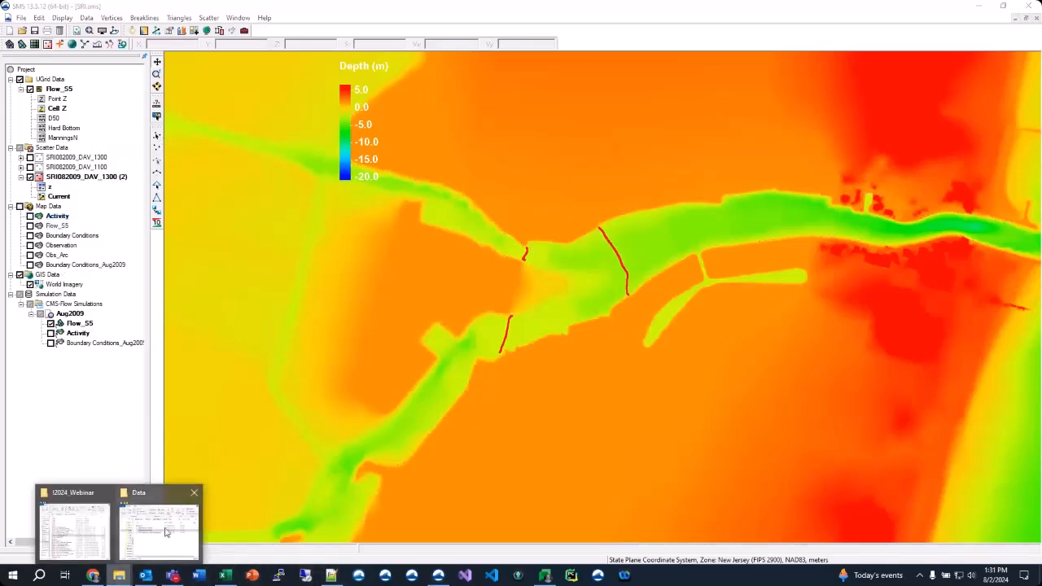
{"action": "left_click", "coordinate": [163, 534]}
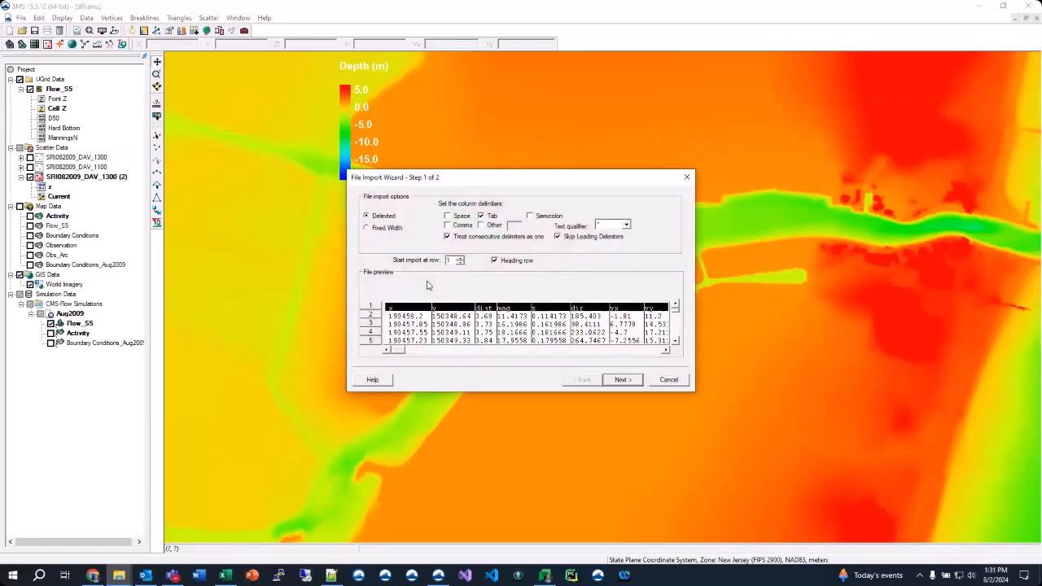
{"action": "left_click", "coordinate": [623, 381]}
{"action": "left_click", "coordinate": [391, 209]}
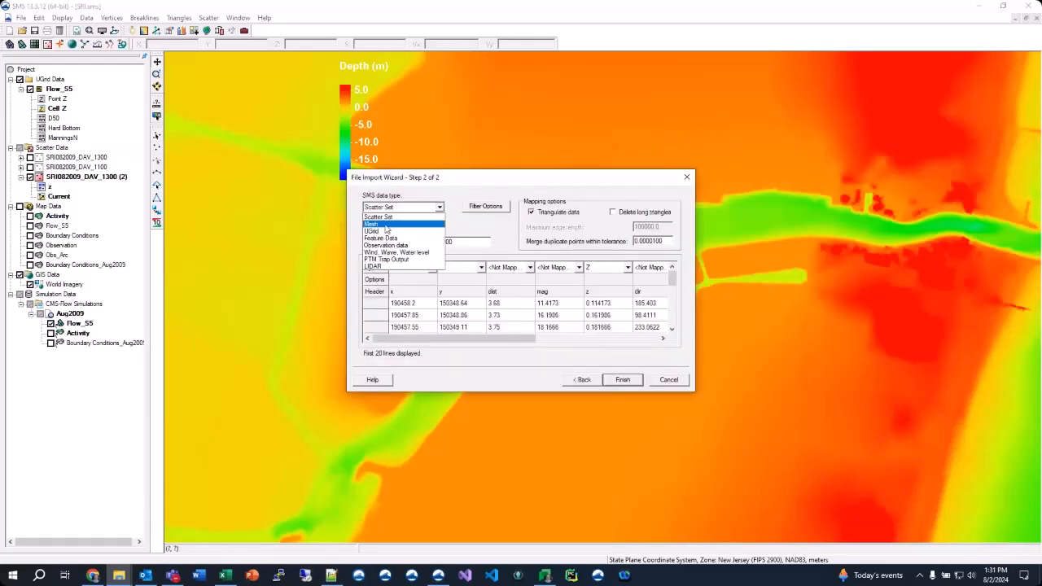
{"action": "left_click", "coordinate": [386, 238]}
Create an Observation coverage named Observation_arcs for the imported feature data and complete the import wizard.
{"action": "left_click", "coordinate": [467, 241]}
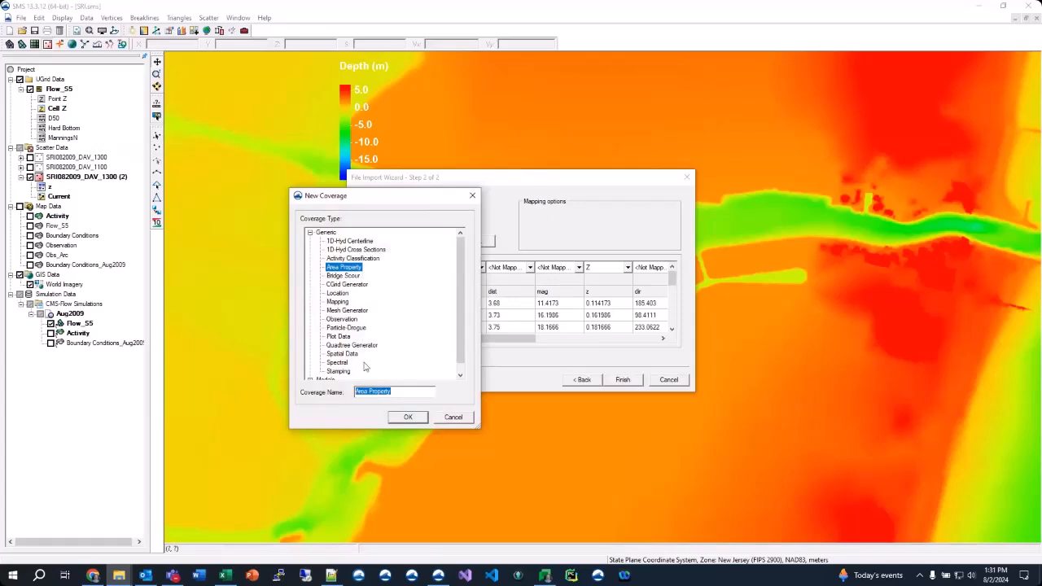
{"action": "scroll", "coordinate": [335, 332], "scroll_direction": "down", "scroll_amount": 1}
{"action": "left_click", "coordinate": [339, 312]}
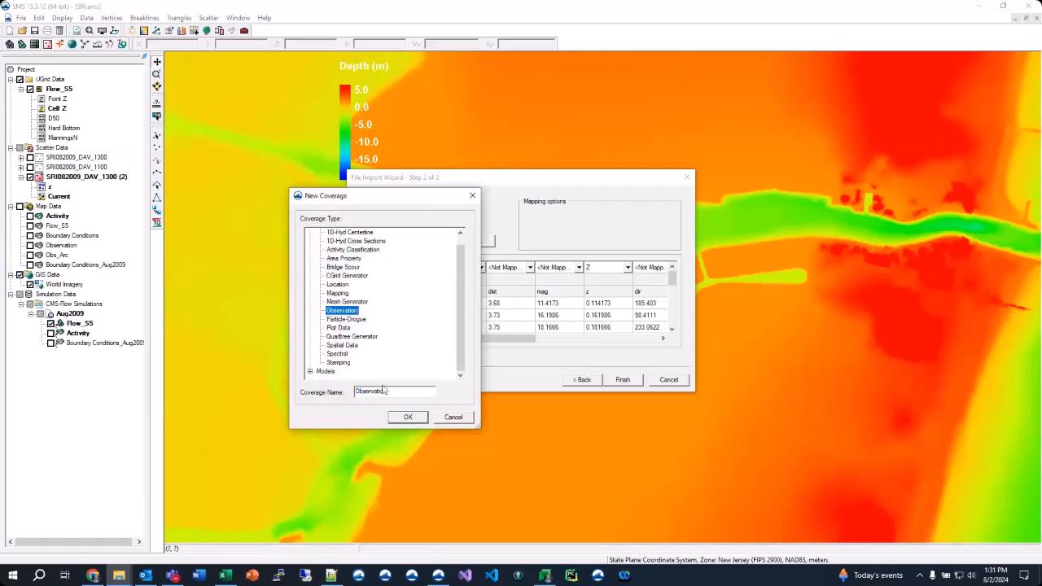
{"action": "left_click", "coordinate": [392, 393]}
{"action": "left_click", "coordinate": [408, 418]}
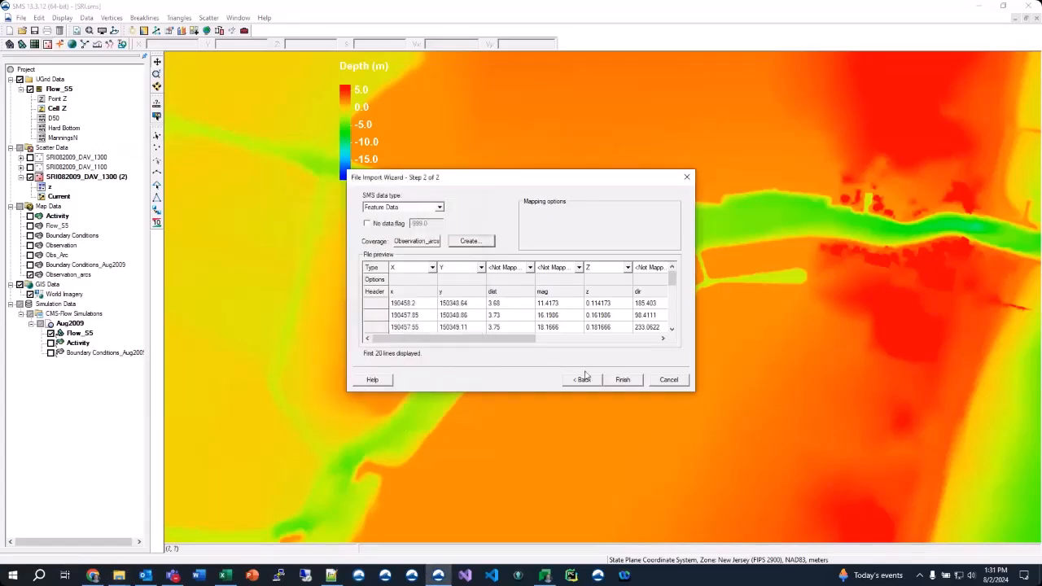
{"action": "left_click", "coordinate": [632, 382]}
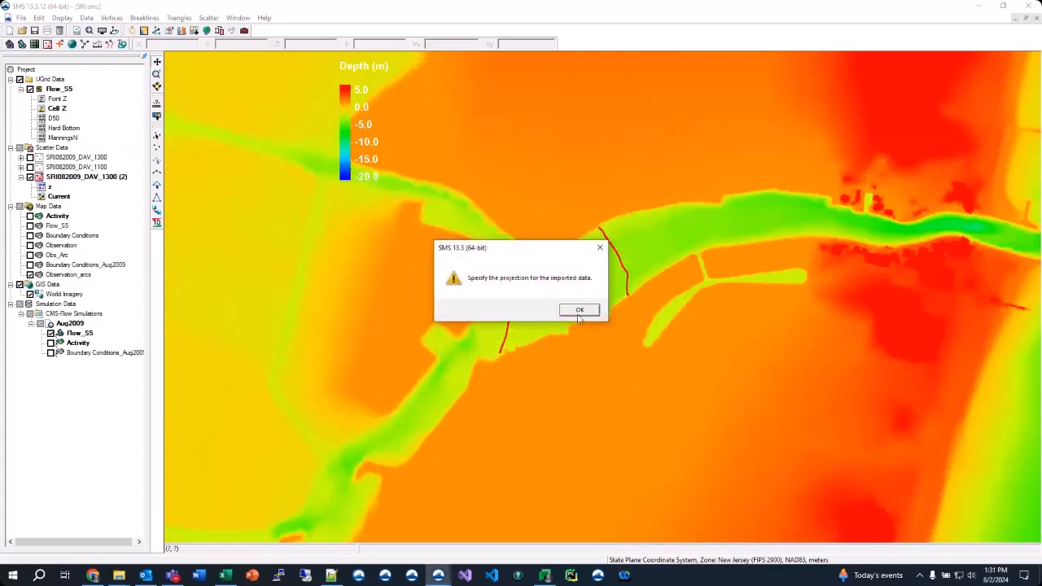
Accept the NAD 1983 StatePlane New Jersey FIPS 2900 (Meters) projection with Local datum and Meters for the Observation_arcs coverage.
{"action": "left_click", "coordinate": [570, 313]}
{"action": "left_click", "coordinate": [597, 163]}
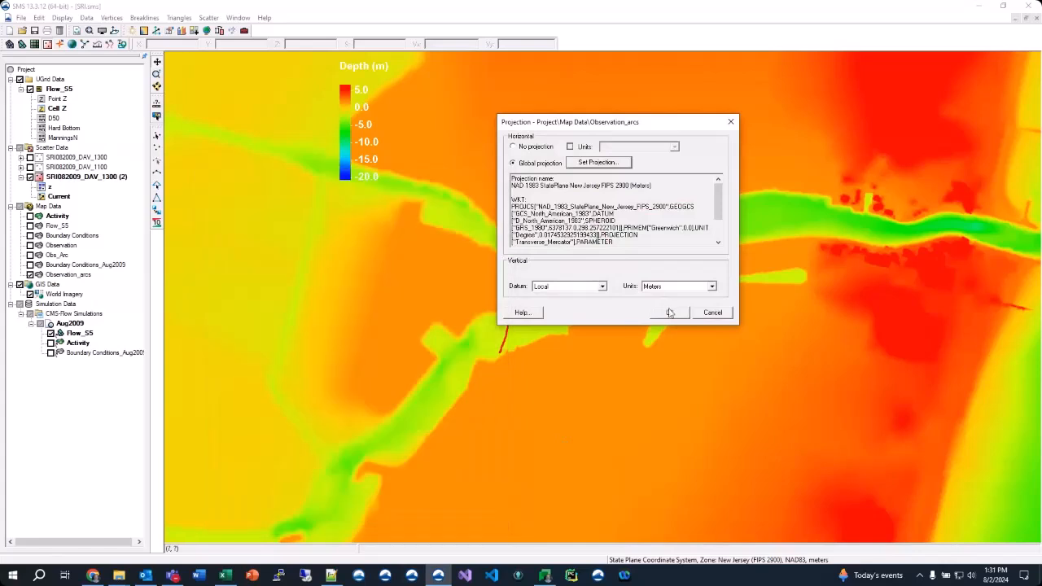
{"action": "left_click", "coordinate": [669, 313]}
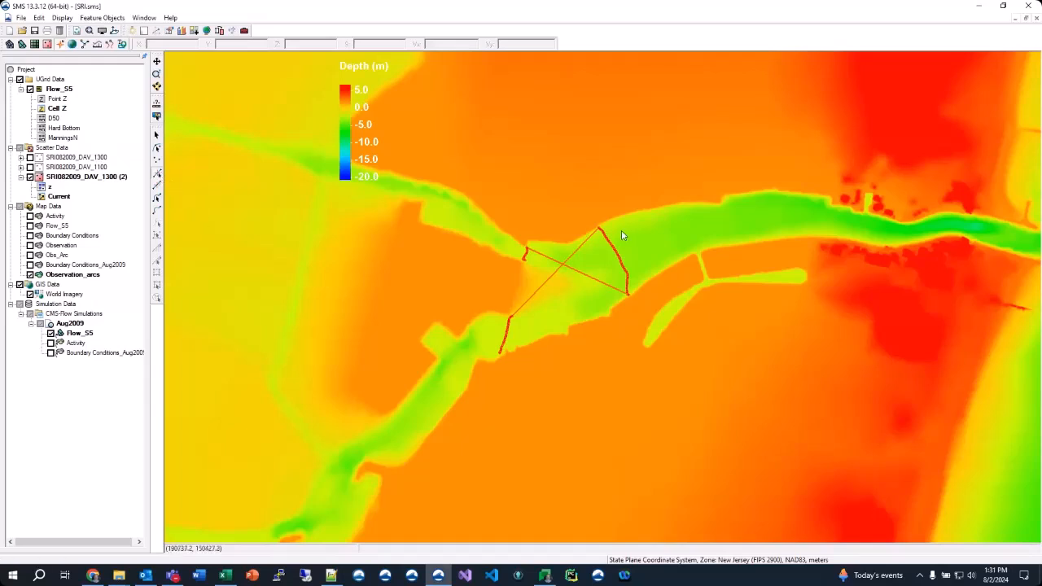
Convert the end vertices of the transects, where the long connecting lines meet them, into nodes in the Observation_arcs coverage.
{"action": "scroll", "coordinate": [601, 230], "scroll_direction": "up", "scroll_amount": 3}
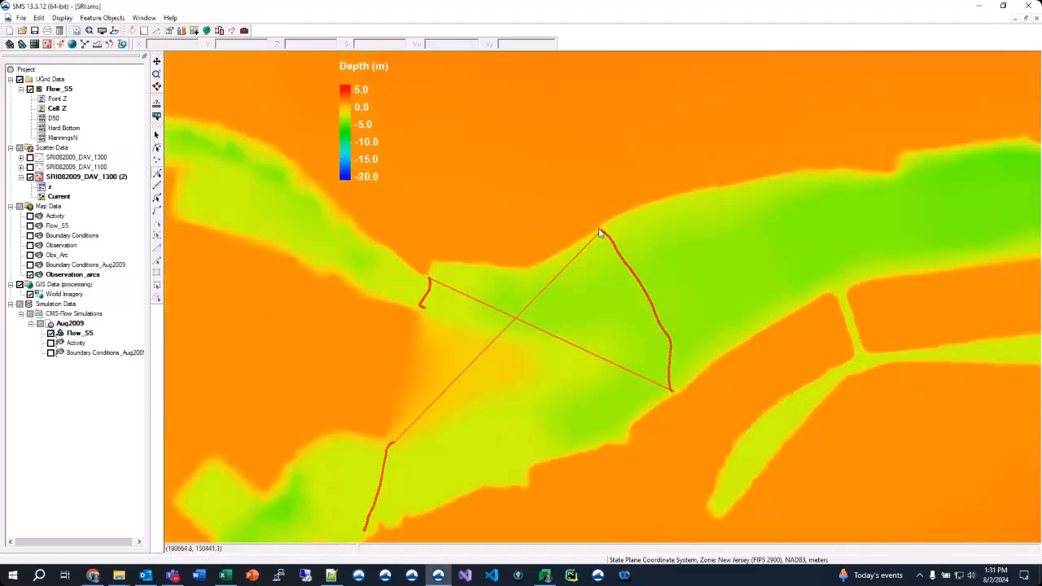
{"action": "left_click", "coordinate": [600, 233]}
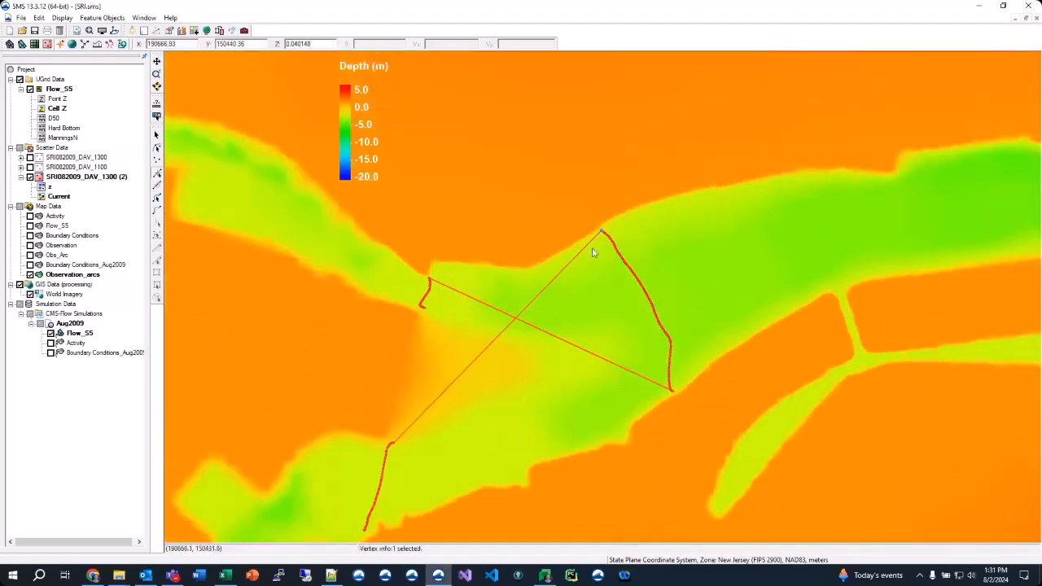
{"action": "left_click", "coordinate": [393, 444], "text": "shift"}
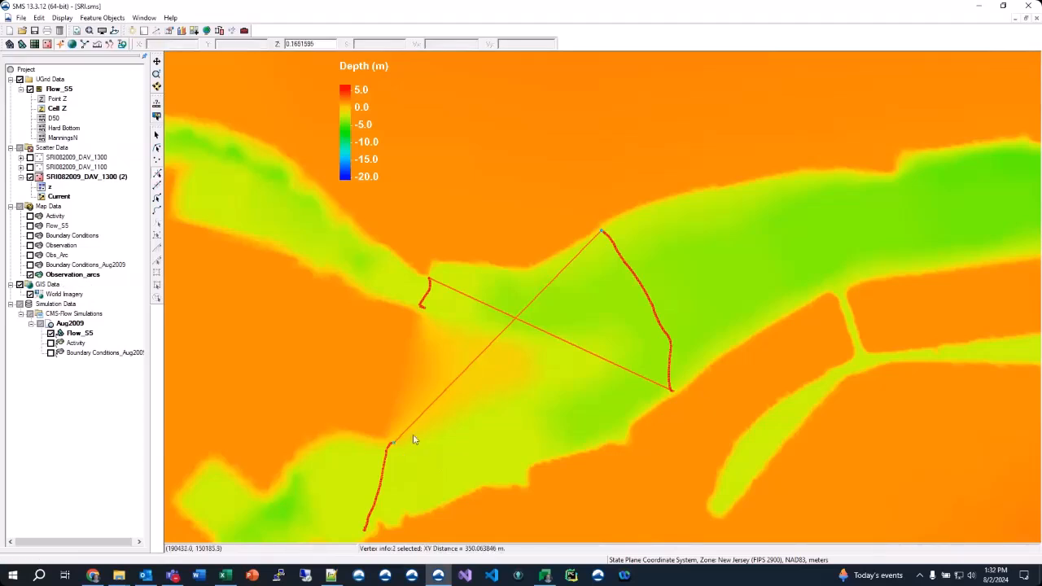
{"action": "left_click", "coordinate": [431, 281], "text": "shift"}
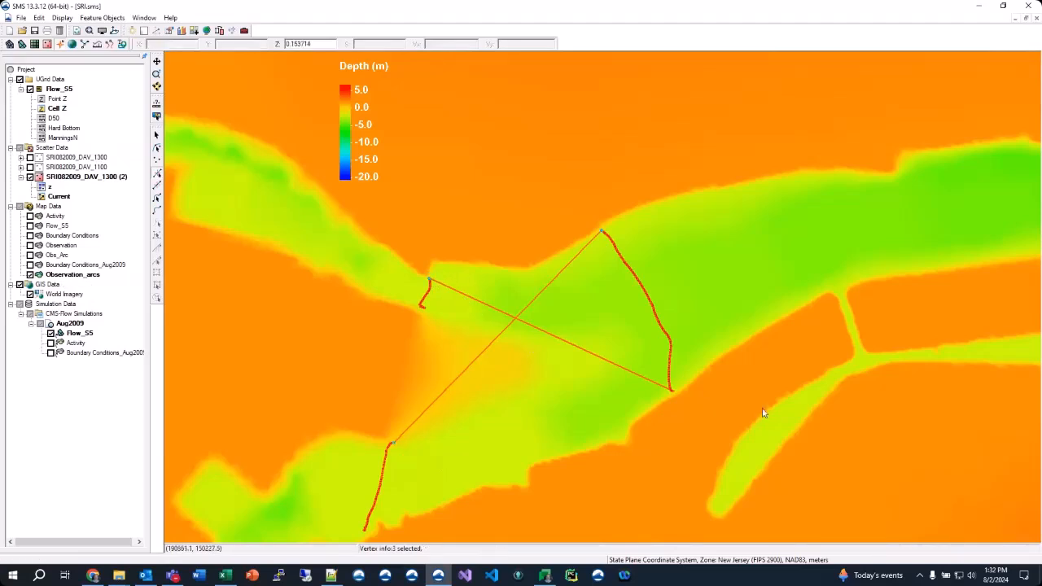
{"action": "right_click", "coordinate": [683, 394]}
{"action": "left_click", "coordinate": [717, 468]}
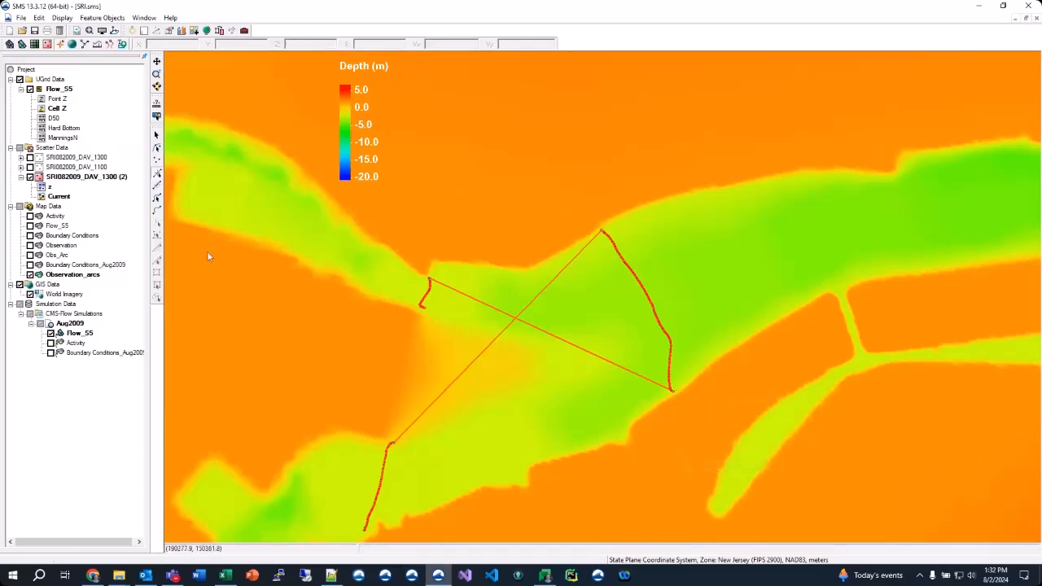
Delete the two long diagonal arcs joining the transects so that only the three measured transects remain.
{"action": "left_click", "coordinate": [556, 277]}
{"action": "left_click", "coordinate": [560, 340], "text": "shift"}
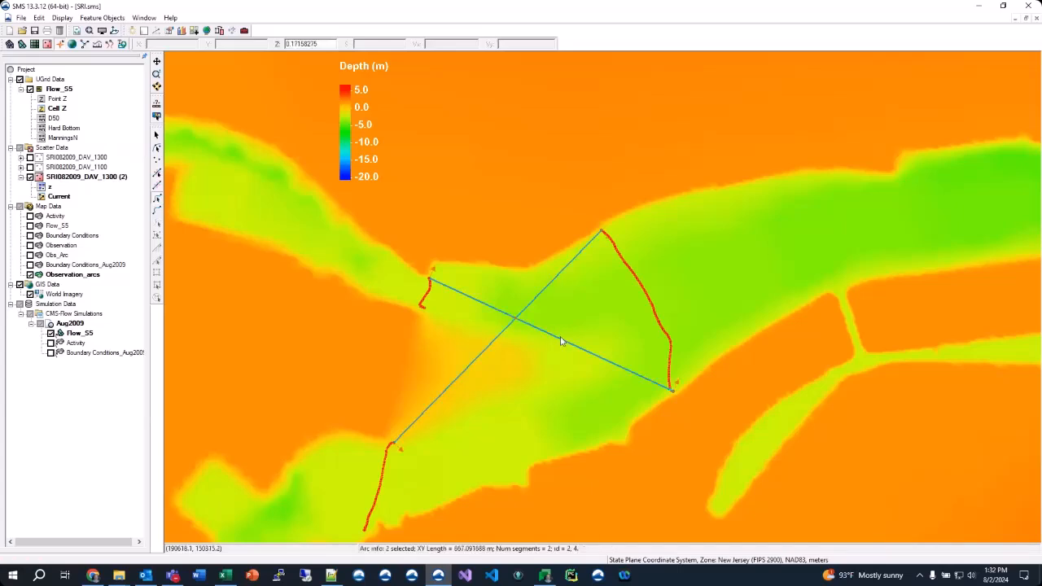
{"action": "key", "text": "Delete"}
{"action": "key", "text": "Return"}
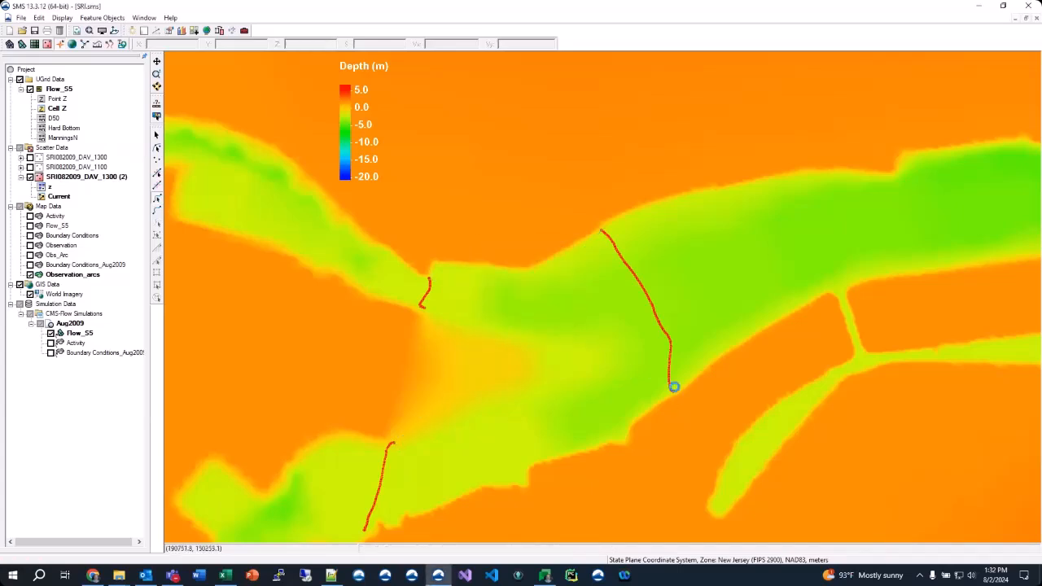
Examine the vertex spacing along the eastern transect arc and the map display options for arcs, nodes and vertices.
{"action": "scroll", "coordinate": [673, 383], "scroll_direction": "up", "scroll_amount": 5}
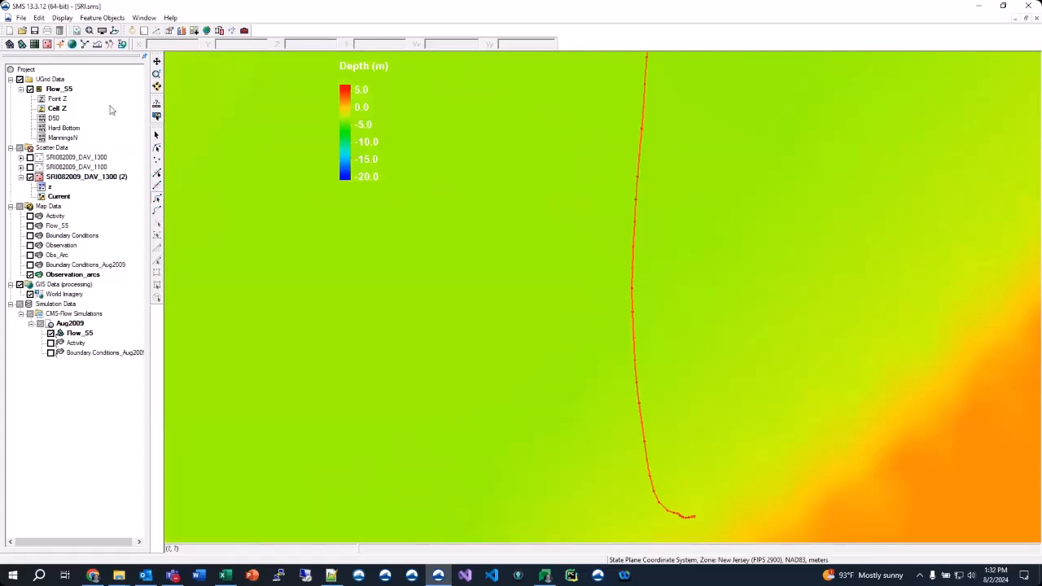
{"action": "left_click", "coordinate": [115, 30]}
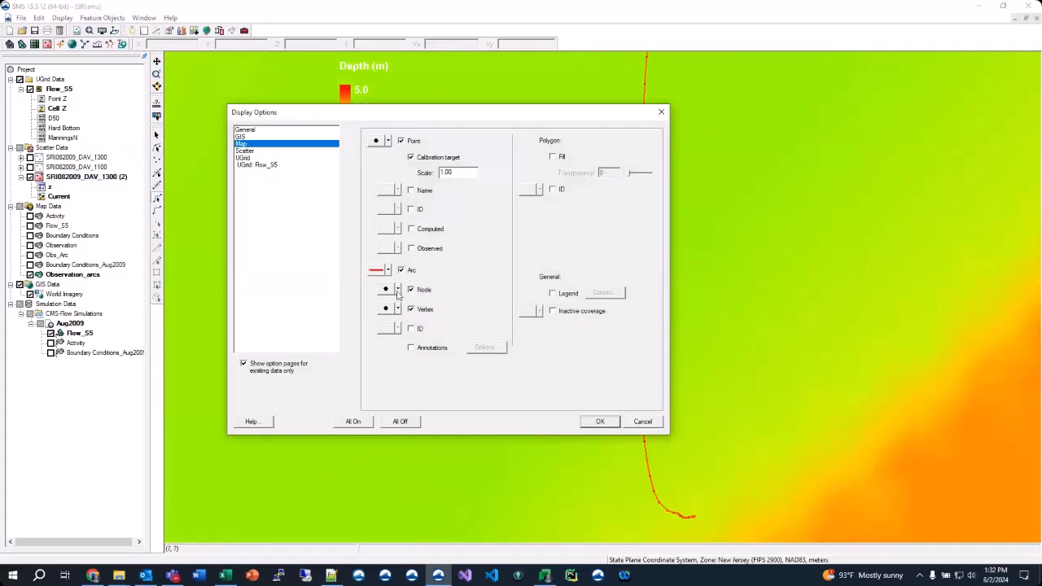
{"action": "left_click", "coordinate": [601, 420]}
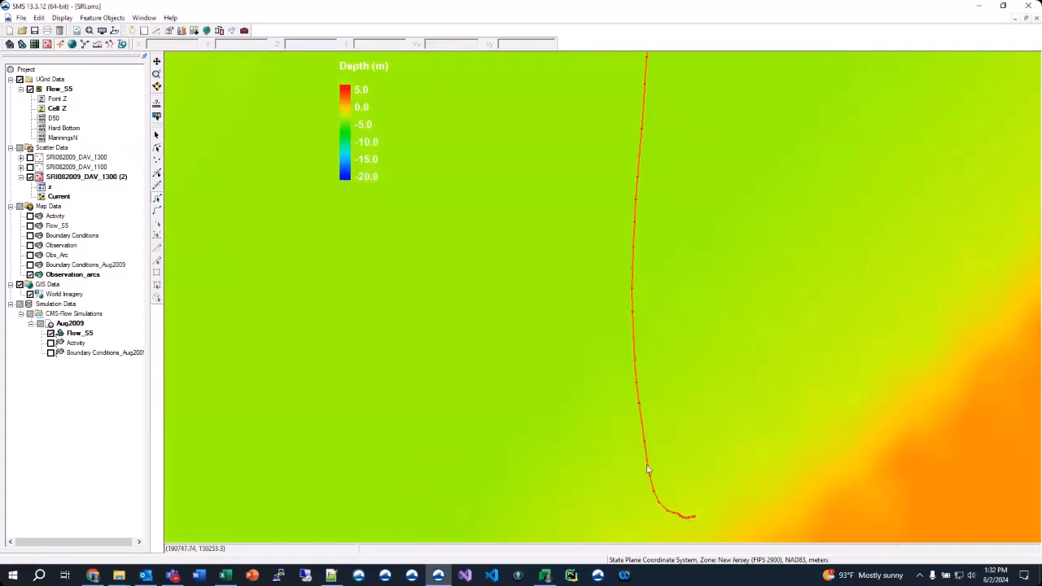
{"action": "scroll", "coordinate": [529, 342], "scroll_direction": "down", "scroll_amount": 3}
{"action": "scroll", "coordinate": [619, 423], "scroll_direction": "down", "scroll_amount": 2}
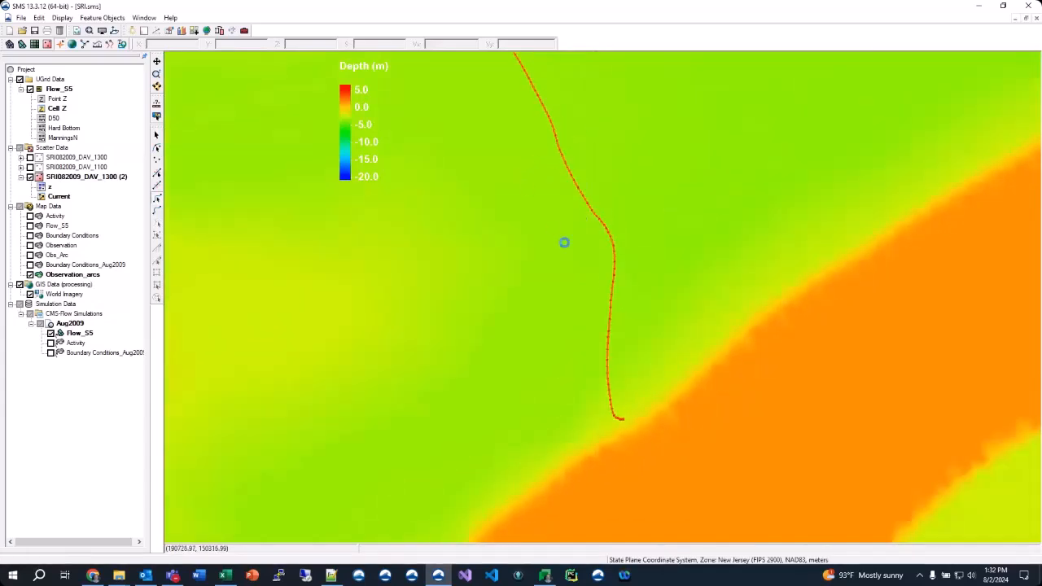
{"action": "scroll", "coordinate": [621, 446], "scroll_direction": "down", "scroll_amount": 2}
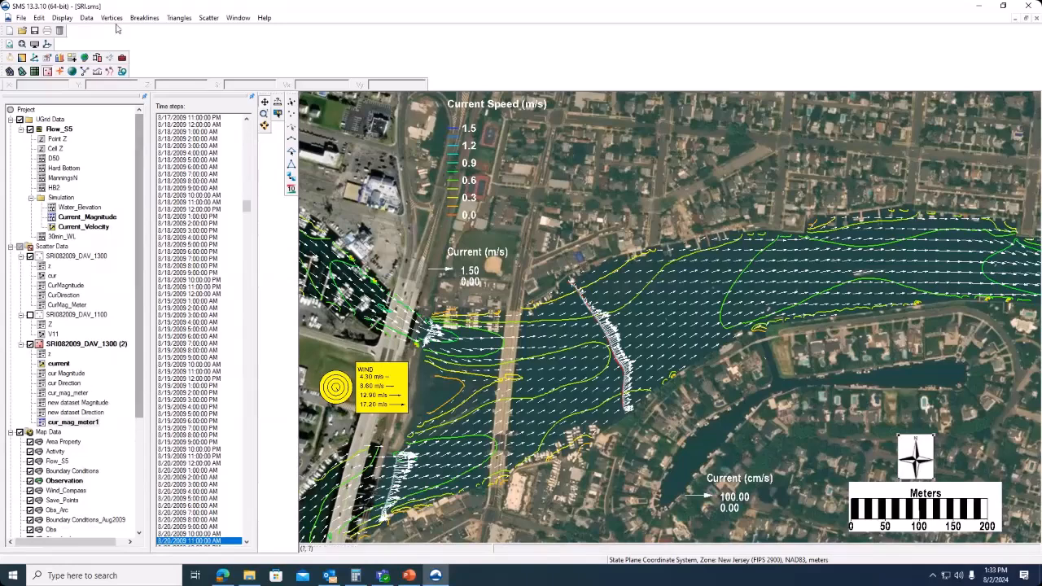
Load the solution file SRI_trans.h5 from the Webinar folder's SharkRiver, SRI_models, CMS-Flow, Aug2009 path.
{"action": "left_click", "coordinate": [21, 18]}
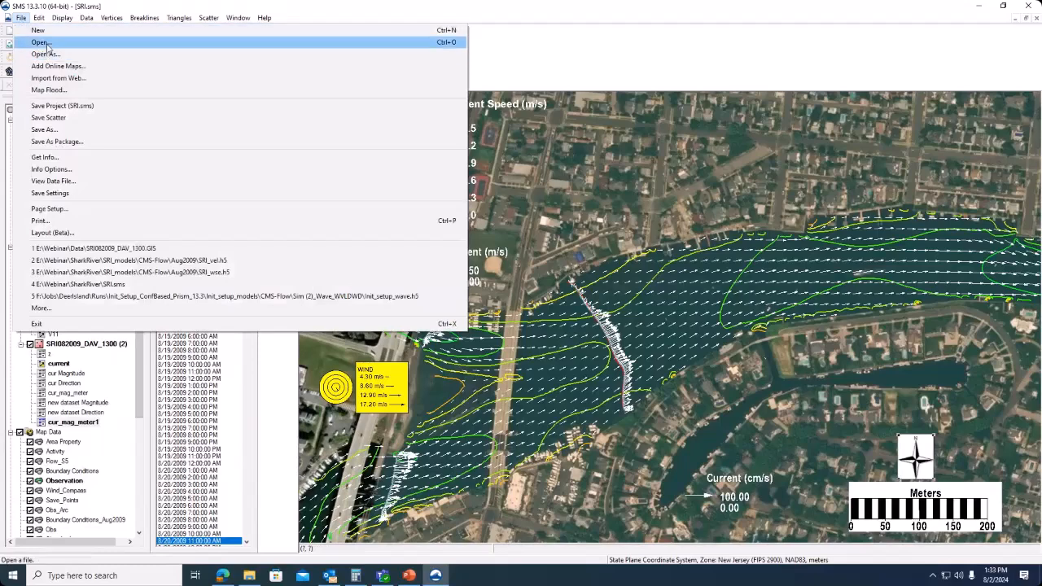
{"action": "left_click", "coordinate": [36, 39]}
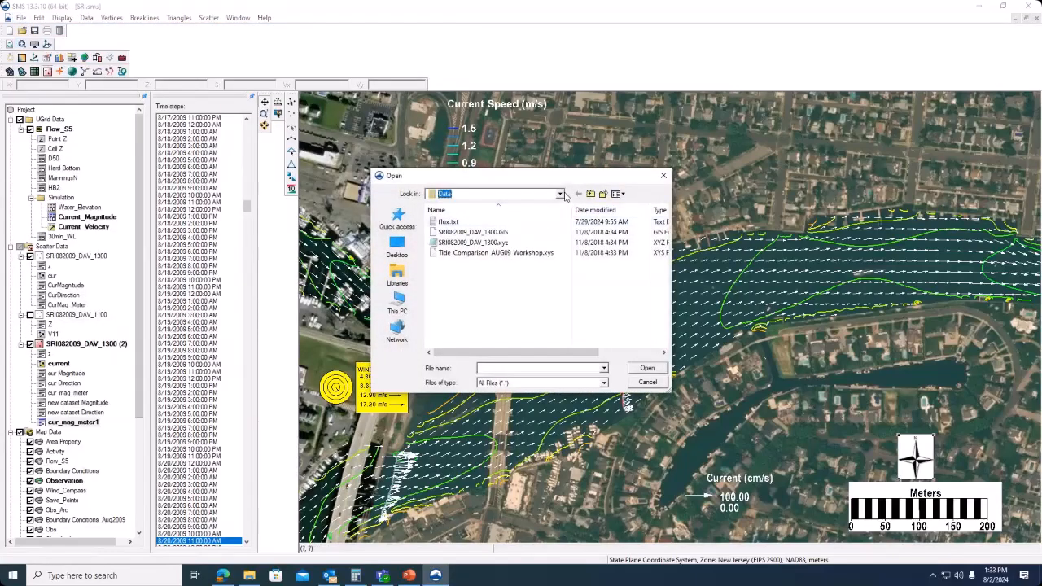
{"action": "left_click", "coordinate": [560, 194]}
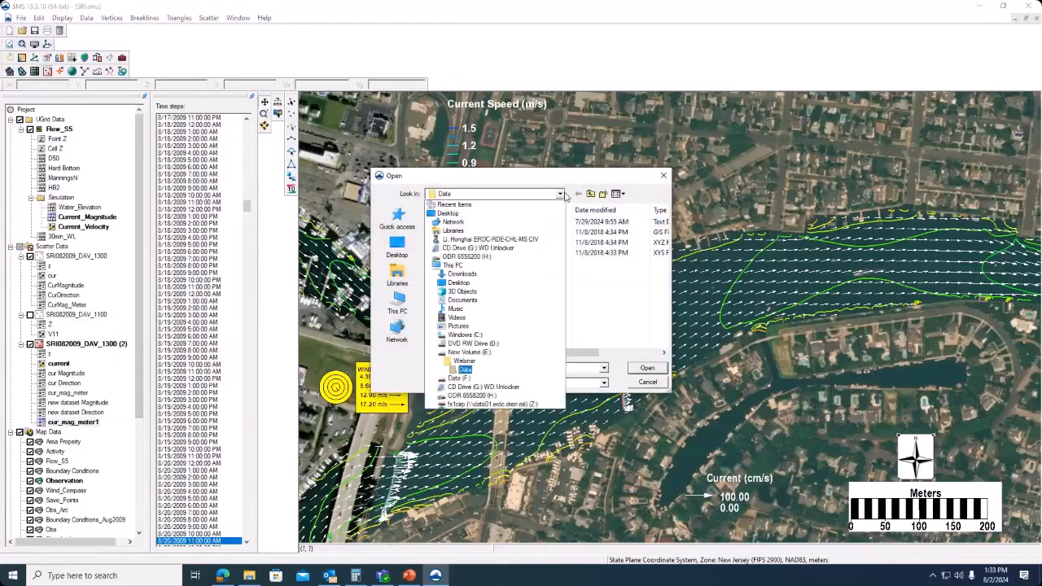
{"action": "left_click", "coordinate": [515, 362]}
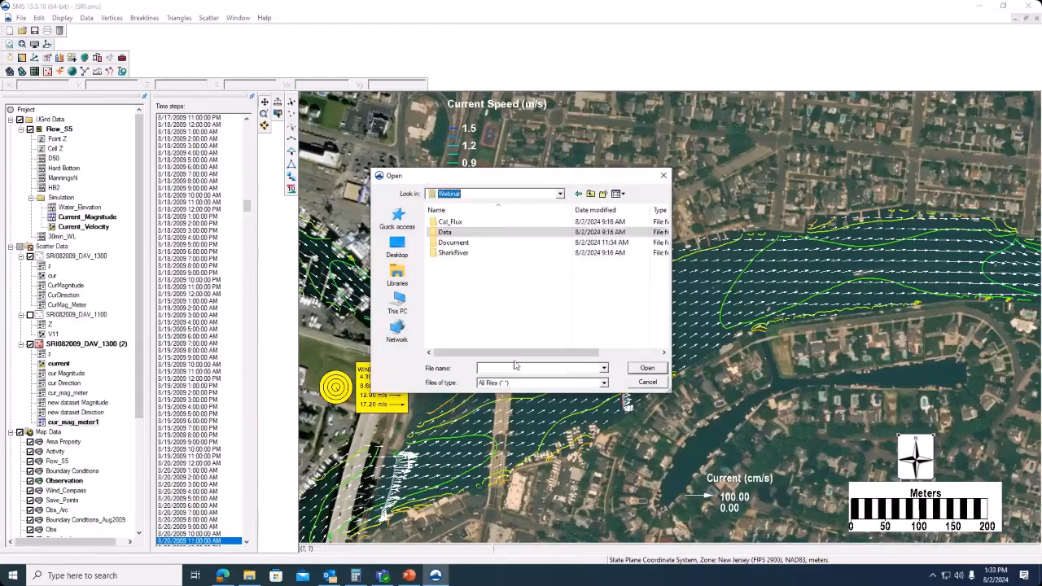
{"action": "double_click", "coordinate": [455, 253]}
{"action": "double_click", "coordinate": [456, 232]}
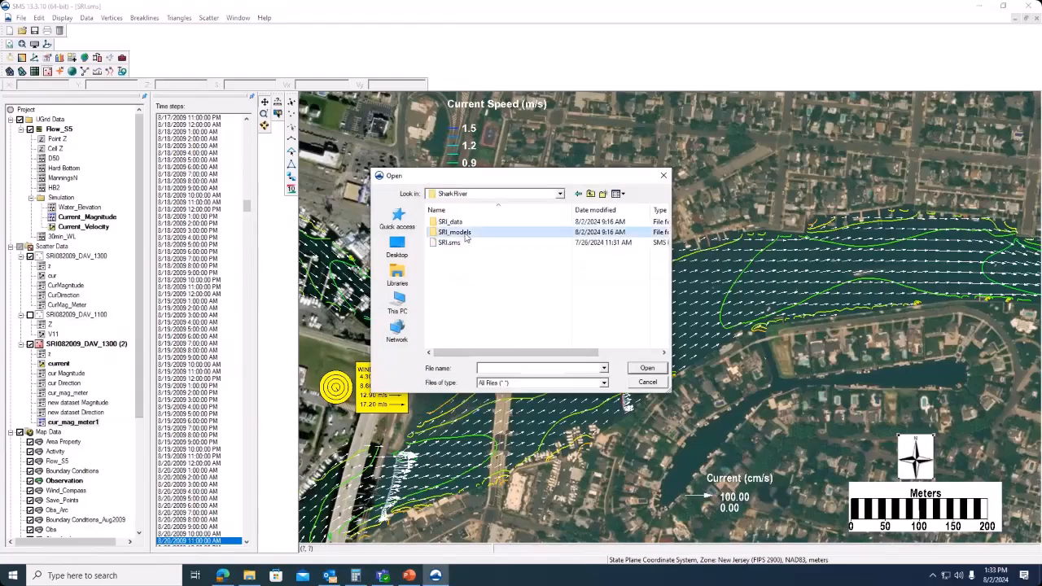
{"action": "double_click", "coordinate": [461, 225]}
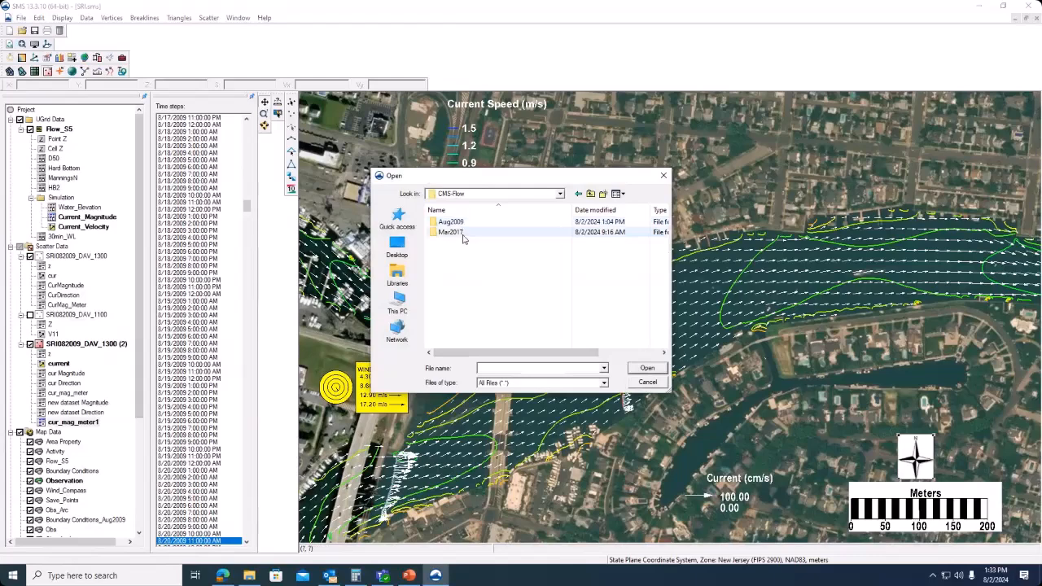
{"action": "double_click", "coordinate": [463, 224]}
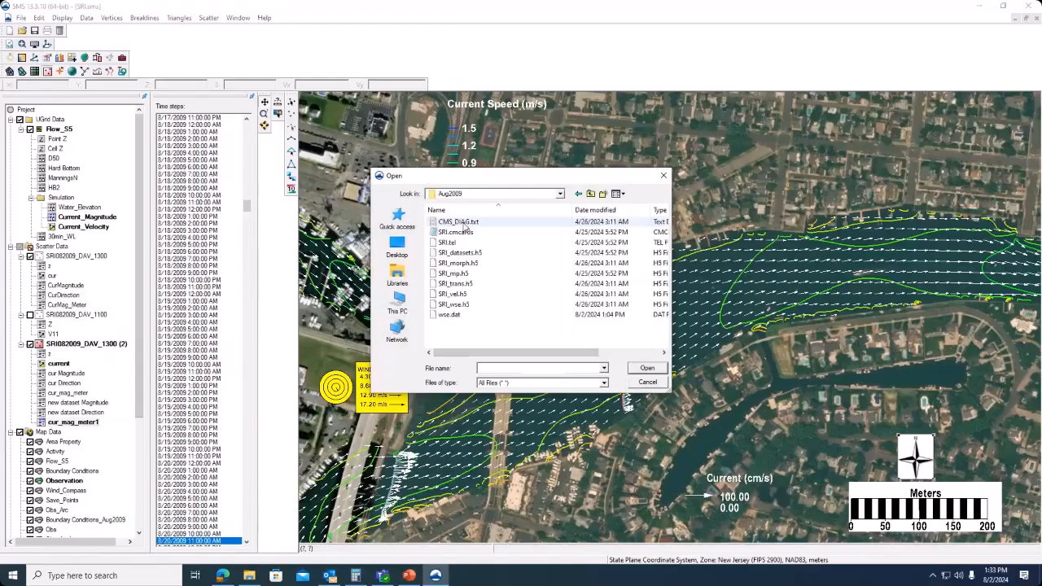
{"action": "left_click", "coordinate": [470, 285]}
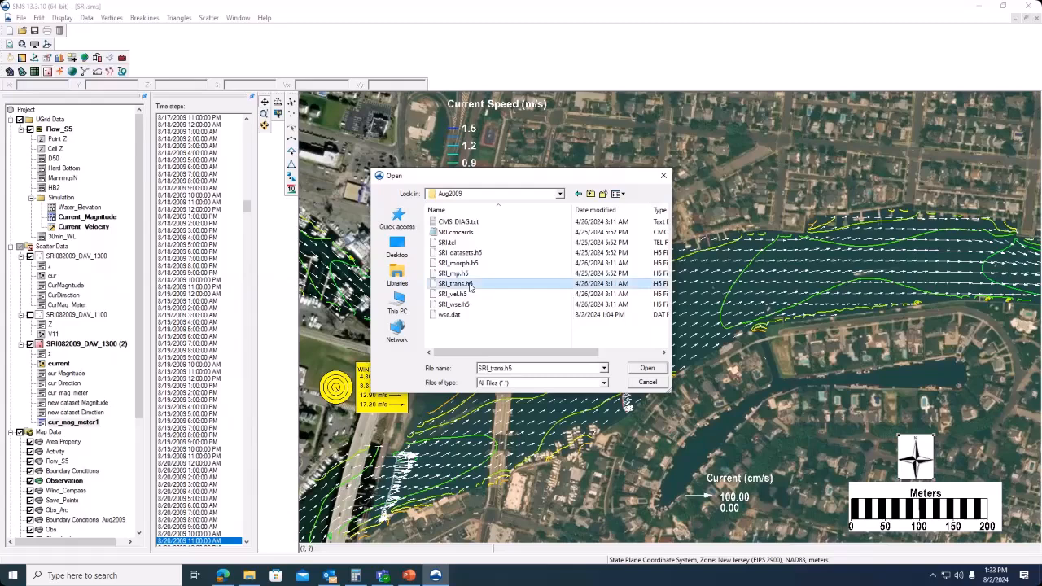
{"action": "double_click", "coordinate": [470, 285]}
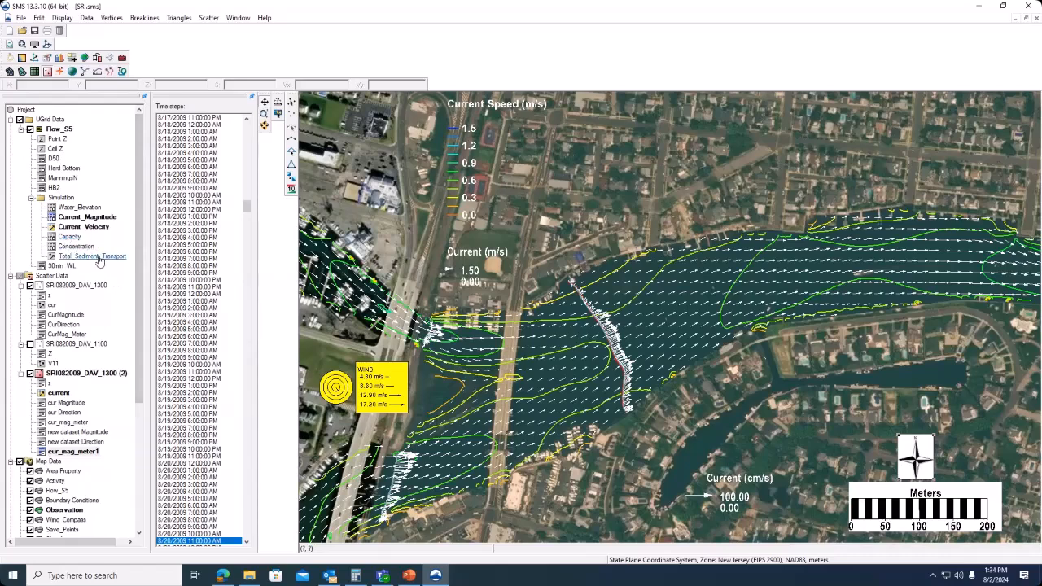
Make Total_Sediment_Transport the active vector dataset of the Flow_S5 grid.
{"action": "left_click", "coordinate": [93, 257]}
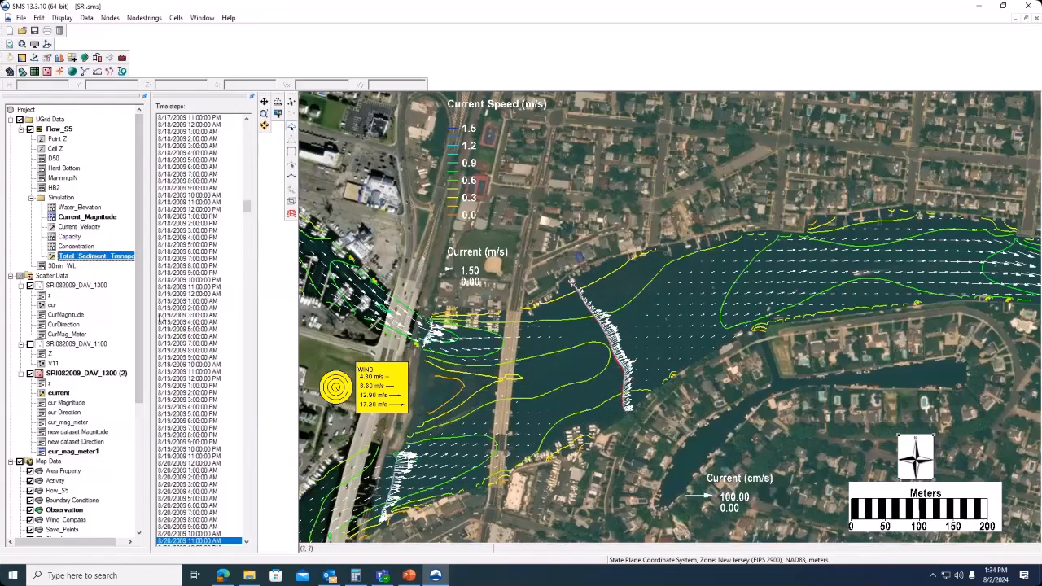
{"action": "scroll", "coordinate": [137, 413], "scroll_direction": "down", "scroll_amount": 2}
{"action": "scroll", "coordinate": [137, 413], "scroll_direction": "down", "scroll_amount": 2}
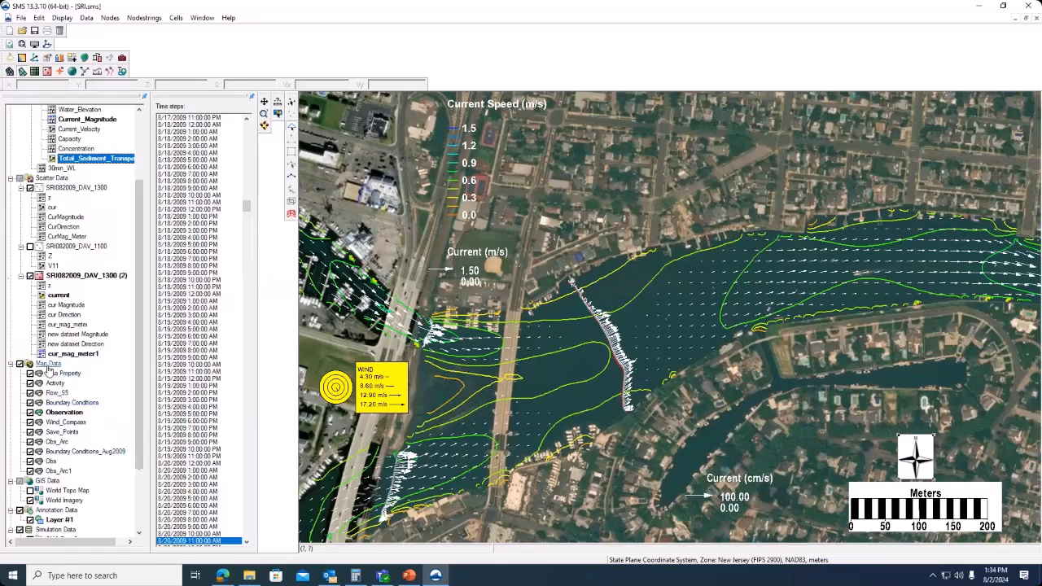
Check where the coverage type is assigned for the Area Property coverage under Map Data.
{"action": "left_click", "coordinate": [47, 364]}
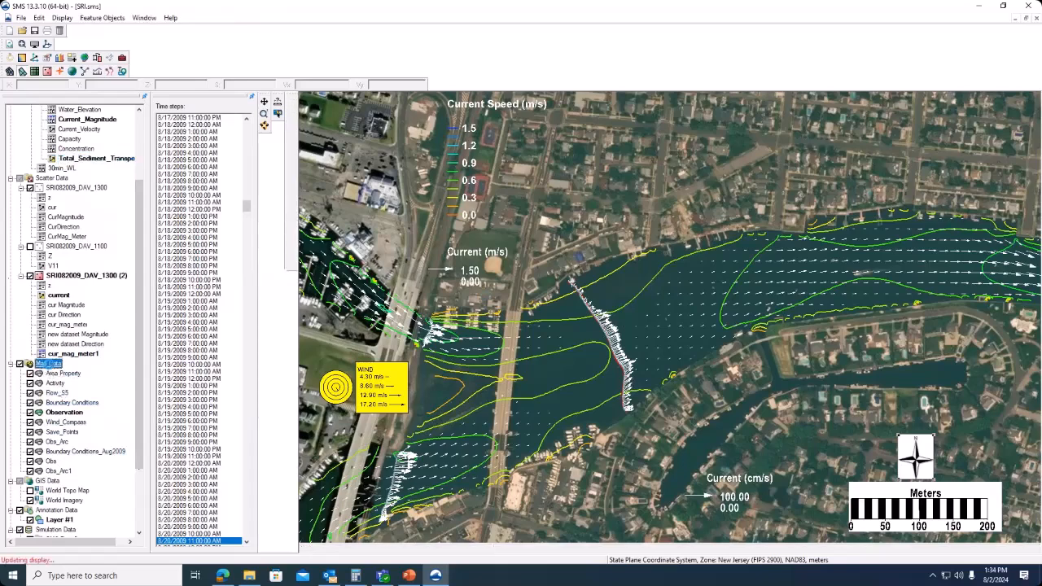
{"action": "right_click", "coordinate": [73, 377]}
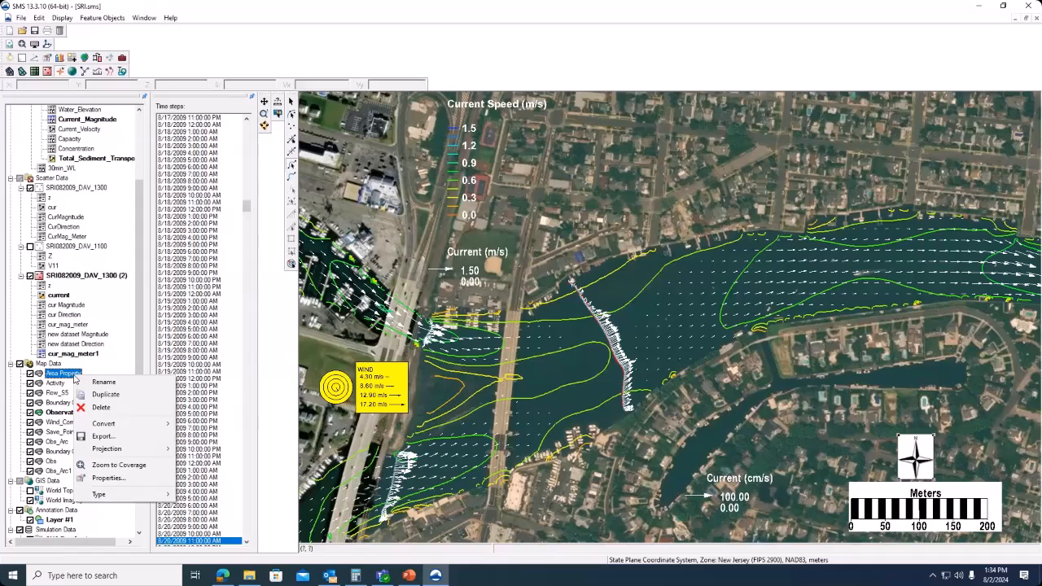
{"action": "mouse_move", "coordinate": [130, 497]}
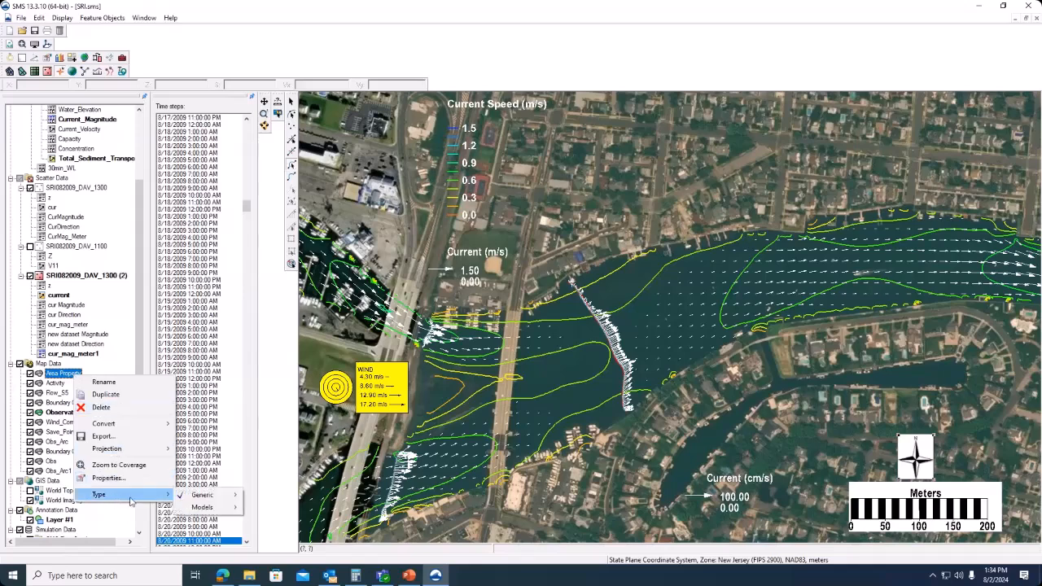
{"action": "mouse_move", "coordinate": [218, 499]}
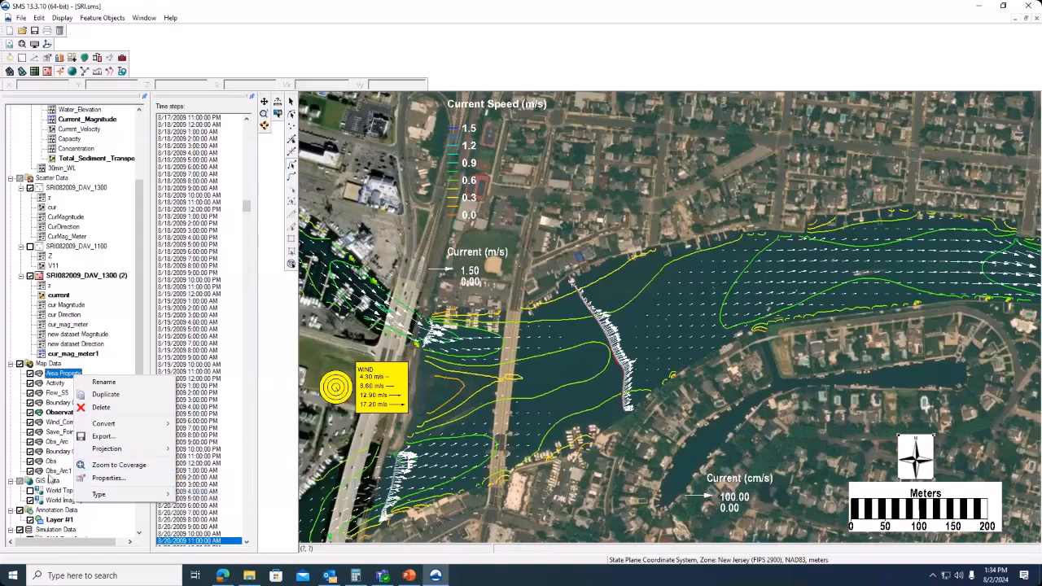
Draw a straight observation arc across the channel just east of the measured transect in the Obs_Arc1 coverage.
{"action": "left_click", "coordinate": [57, 472]}
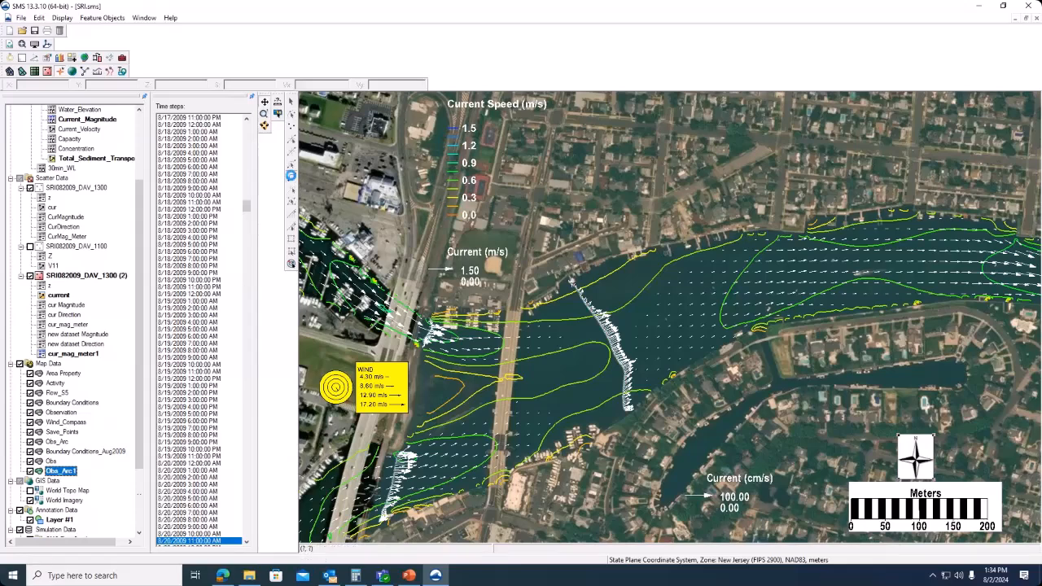
{"action": "left_click", "coordinate": [652, 258]}
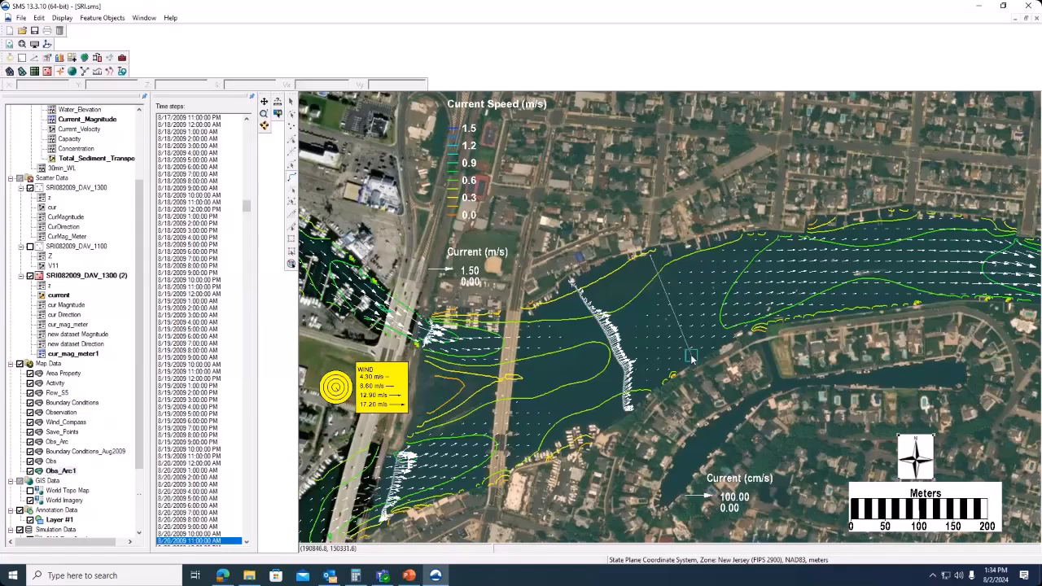
{"action": "double_click", "coordinate": [697, 352]}
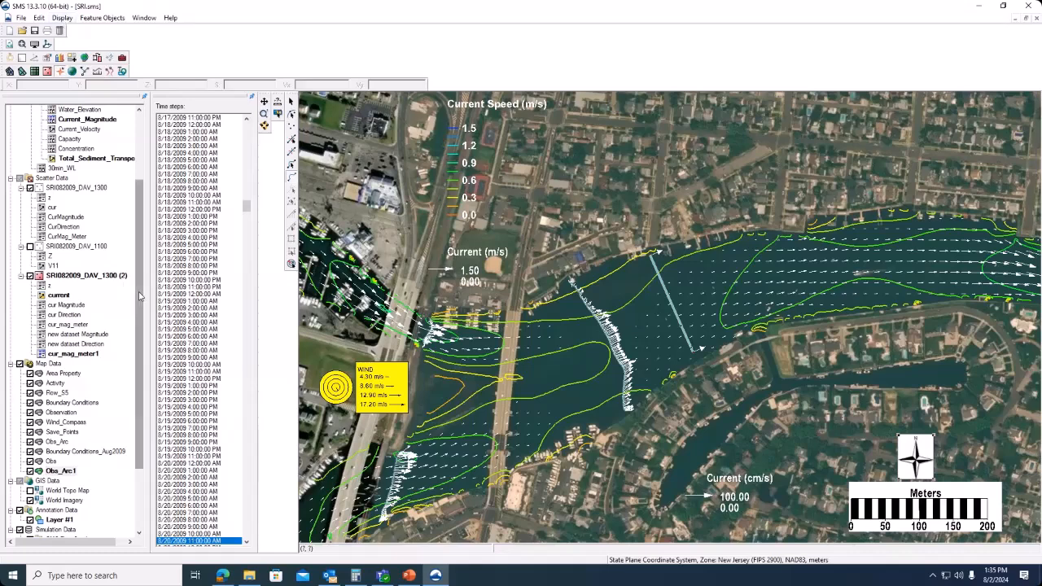
Make the Flow_S5 grid under UGrid Data the active item.
{"action": "left_click_drag", "start_coordinate": [140, 296], "coordinate": [150, 231]}
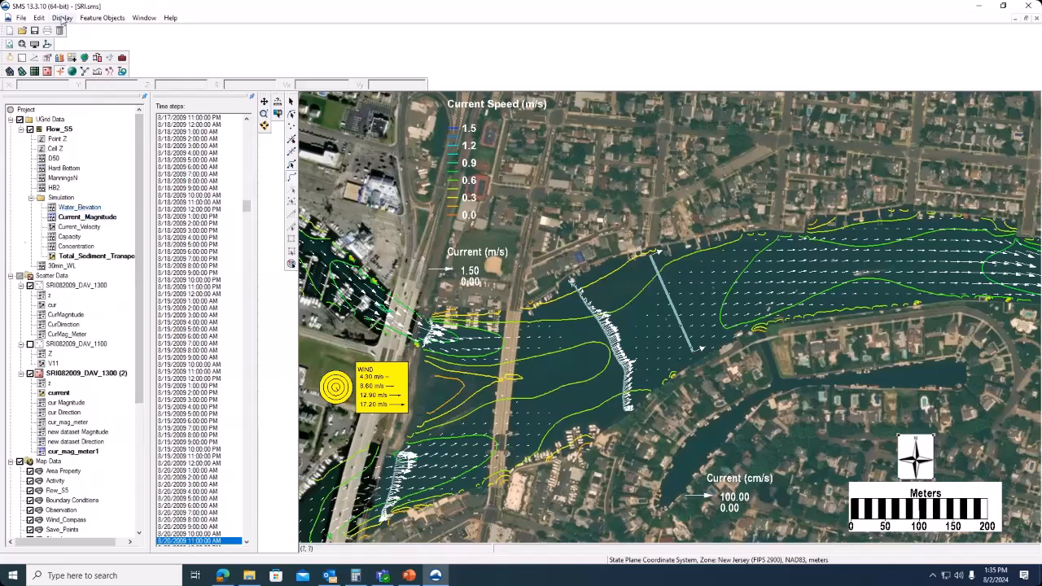
{"action": "left_click", "coordinate": [62, 20]}
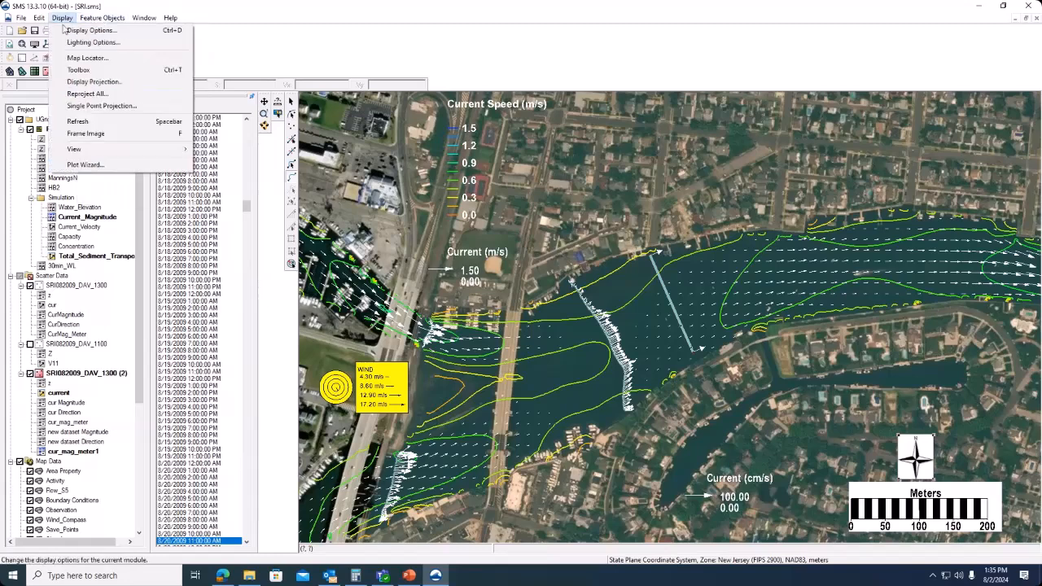
{"action": "left_click", "coordinate": [141, 249]}
{"action": "left_click", "coordinate": [60, 130]}
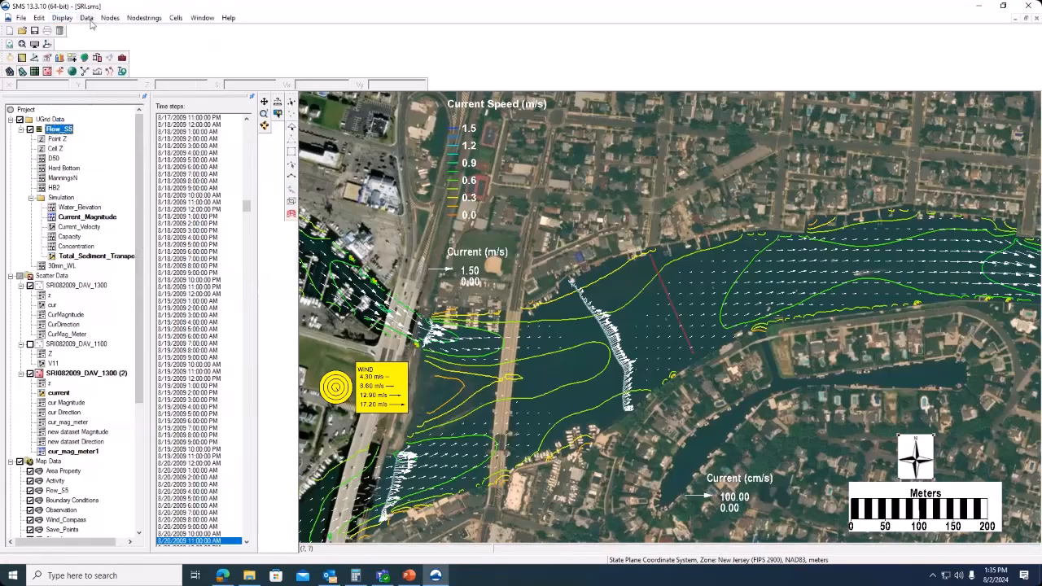
Set up a Data Calculator expression on Flow_S5 that multiplies Water_Elevation at all time steps by 0 and adds 1.
{"action": "left_click", "coordinate": [86, 18]}
{"action": "left_click", "coordinate": [100, 33]}
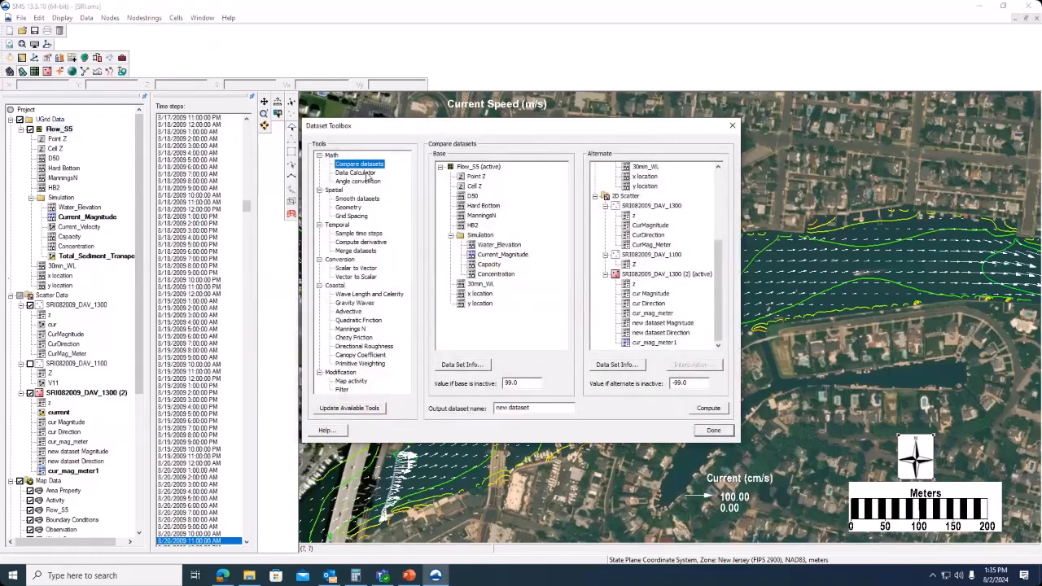
{"action": "left_click", "coordinate": [365, 174]}
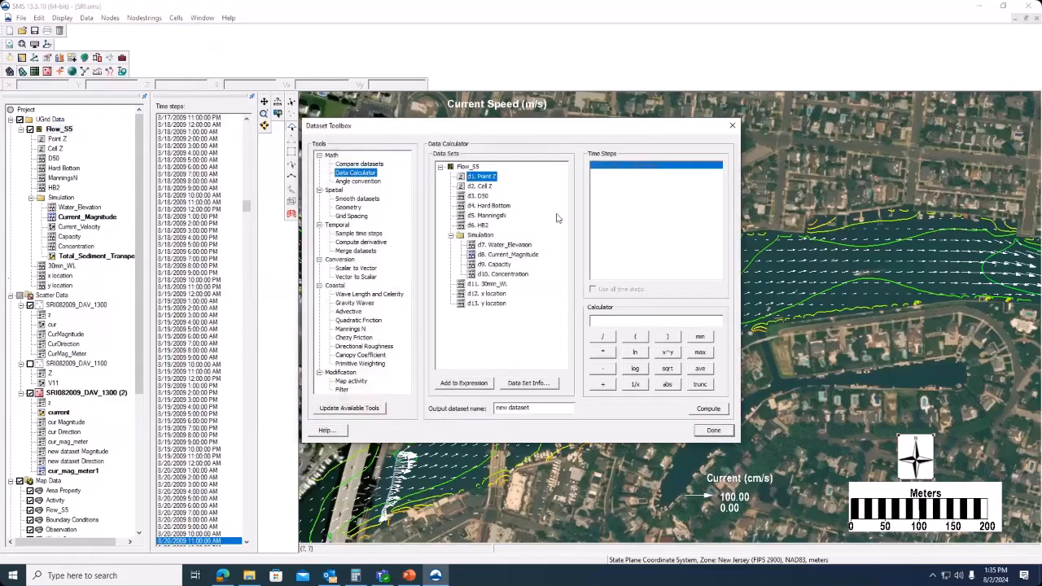
{"action": "left_click", "coordinate": [511, 246]}
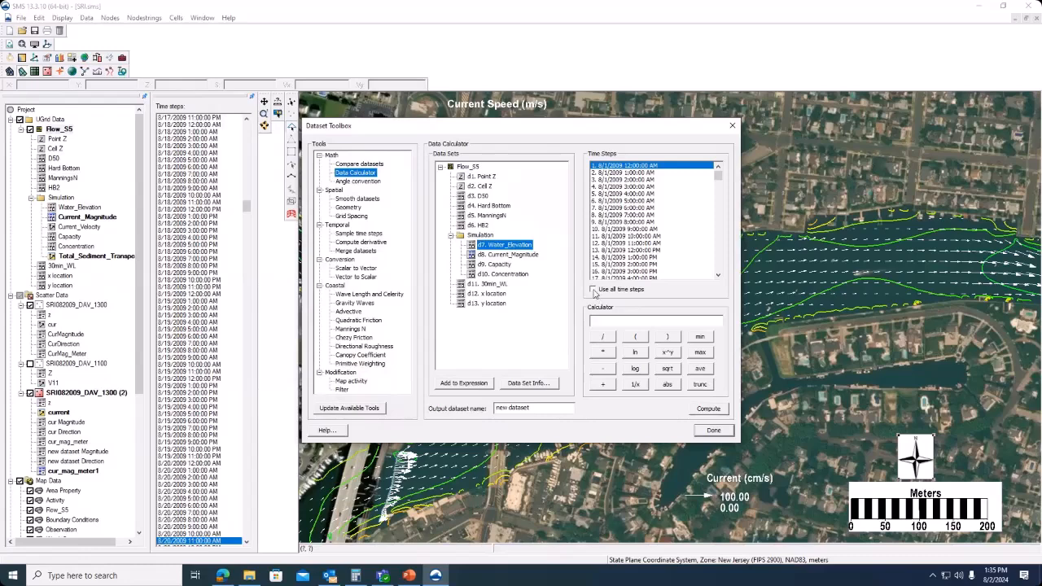
{"action": "left_click", "coordinate": [594, 290]}
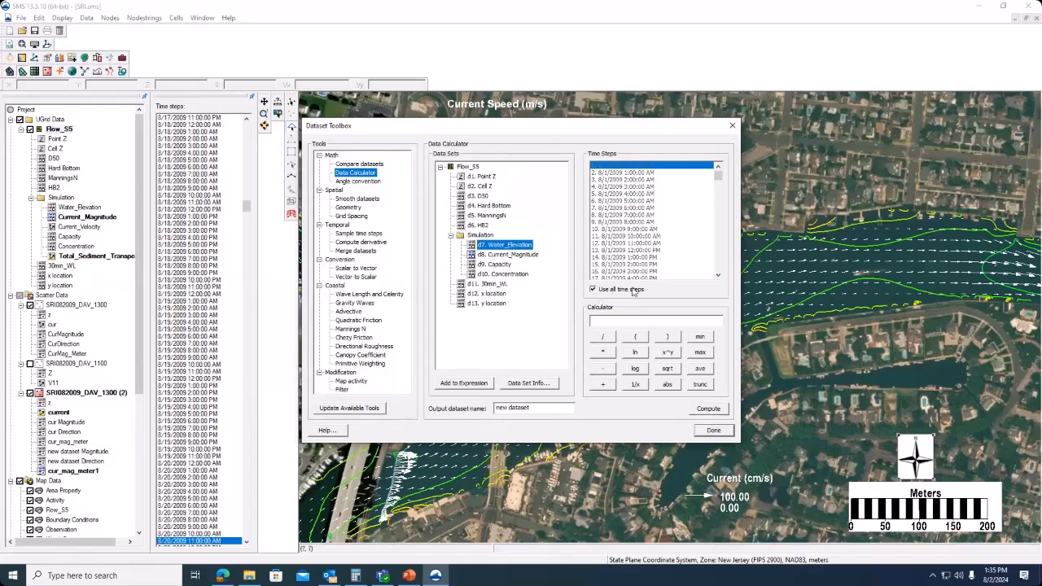
{"action": "double_click", "coordinate": [513, 248]}
{"action": "type", "text": "*0"}
{"action": "type", "text": "+("}
Name the calculator's output dataset ones, compute it, and close the Dataset Toolbox.
{"action": "left_click_drag", "start_coordinate": [540, 409], "coordinate": [480, 398]}
{"action": "type", "text": "one"}
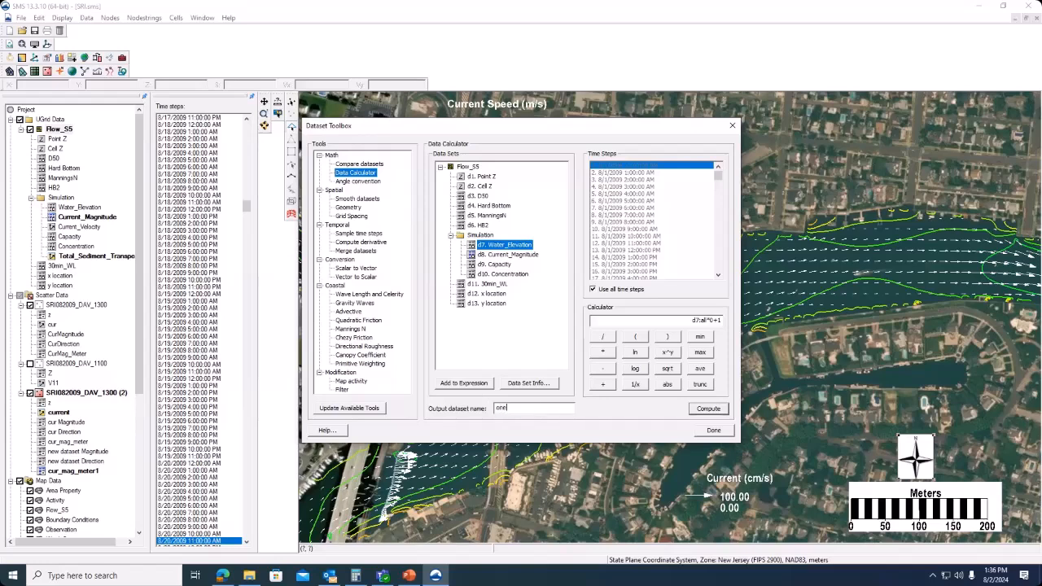
{"action": "type", "text": "s"}
{"action": "left_click", "coordinate": [708, 408]}
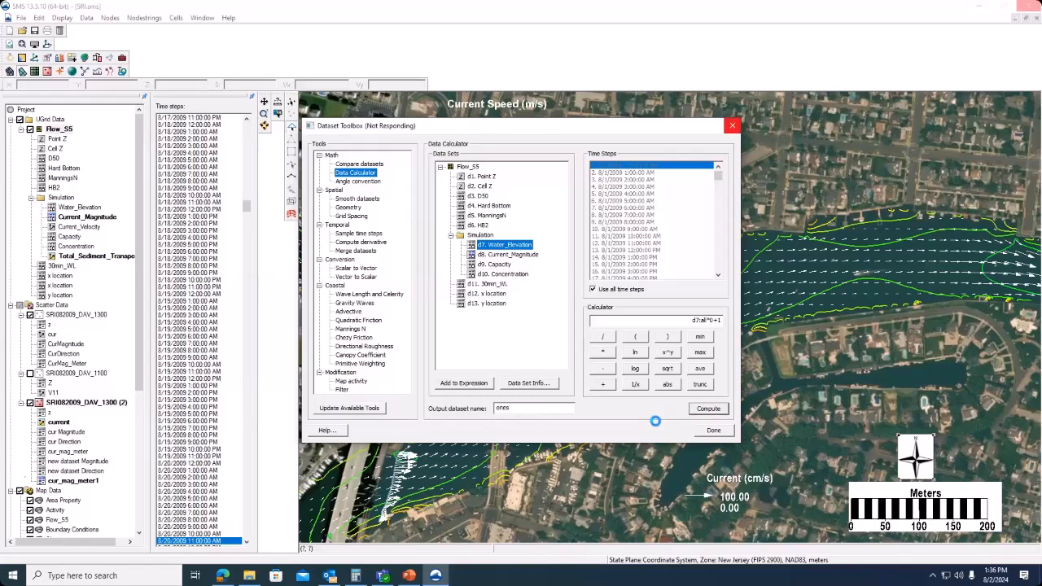
{"action": "left_click", "coordinate": [715, 431]}
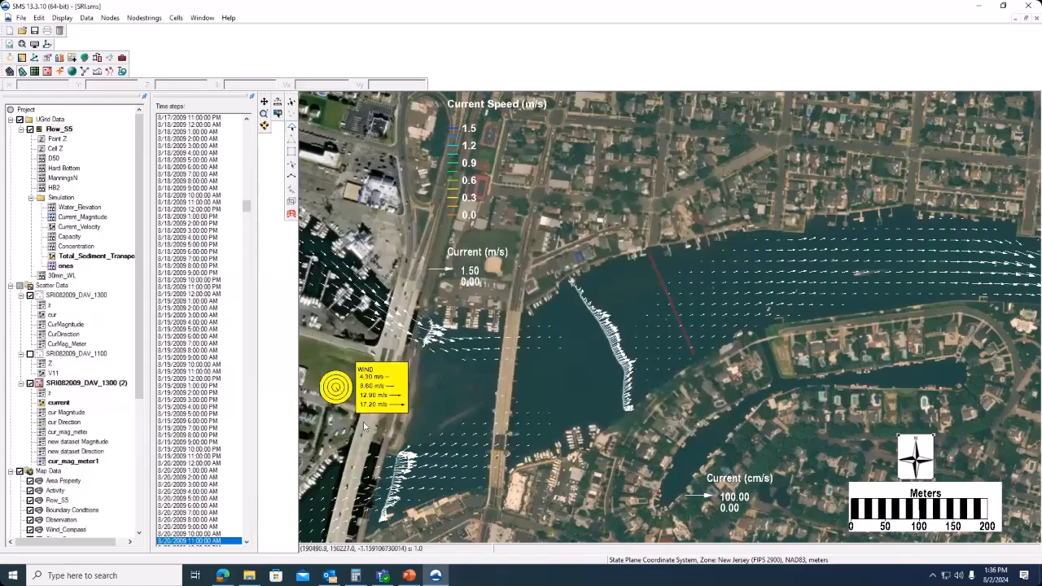
Start a Time Series plot in the Plot Wizard with the Flux function type for the Obs_Arc1 coverage.
{"action": "left_click", "coordinate": [73, 461]}
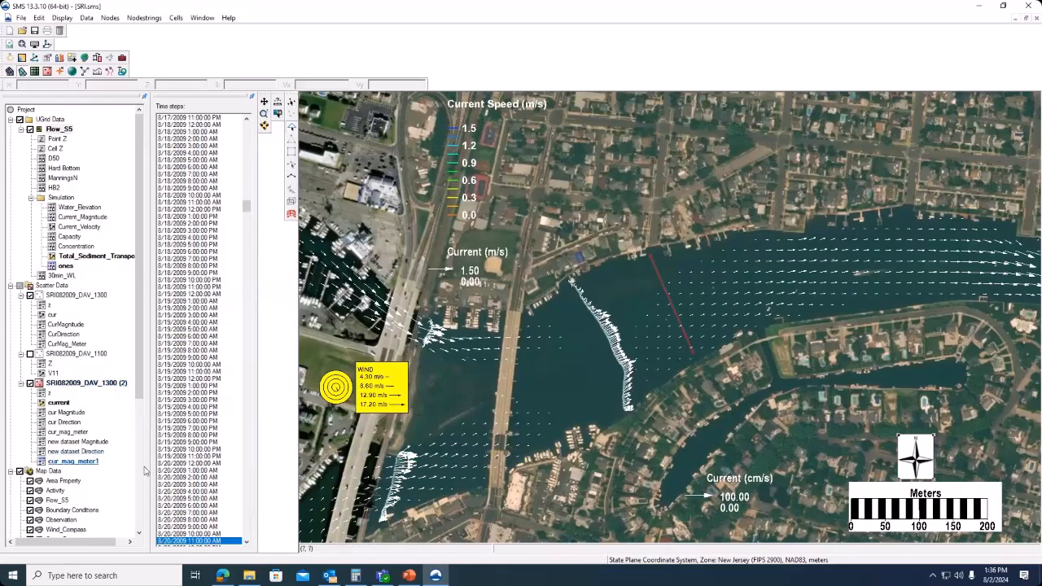
{"action": "mouse_move", "coordinate": [138, 402]}
{"action": "left_mouse_down"}
{"action": "mouse_move", "coordinate": [143, 394]}
{"action": "mouse_move", "coordinate": [145, 420]}
{"action": "left_mouse_up"}
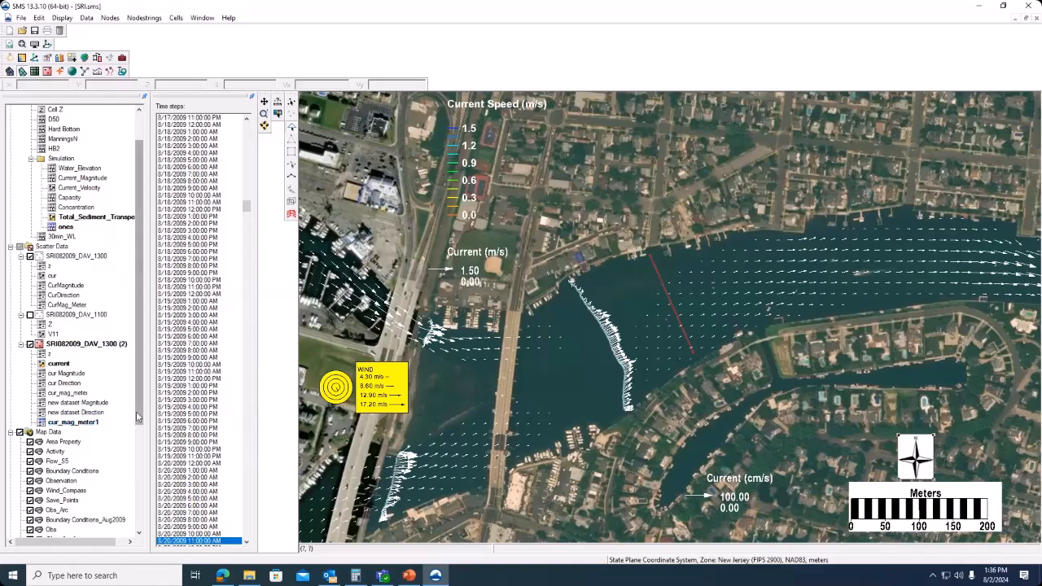
{"action": "left_click", "coordinate": [62, 17]}
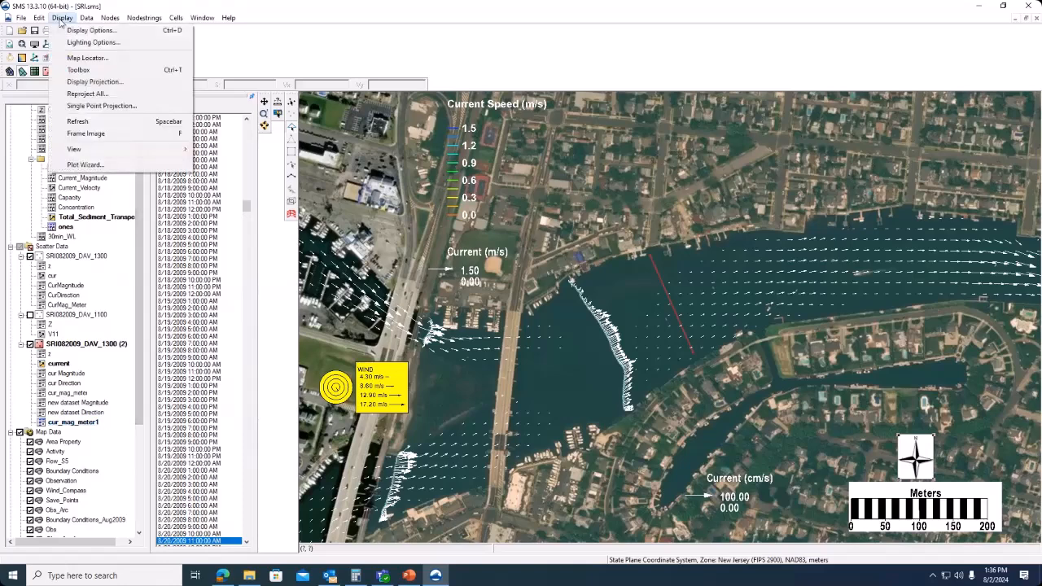
{"action": "left_click", "coordinate": [86, 164]}
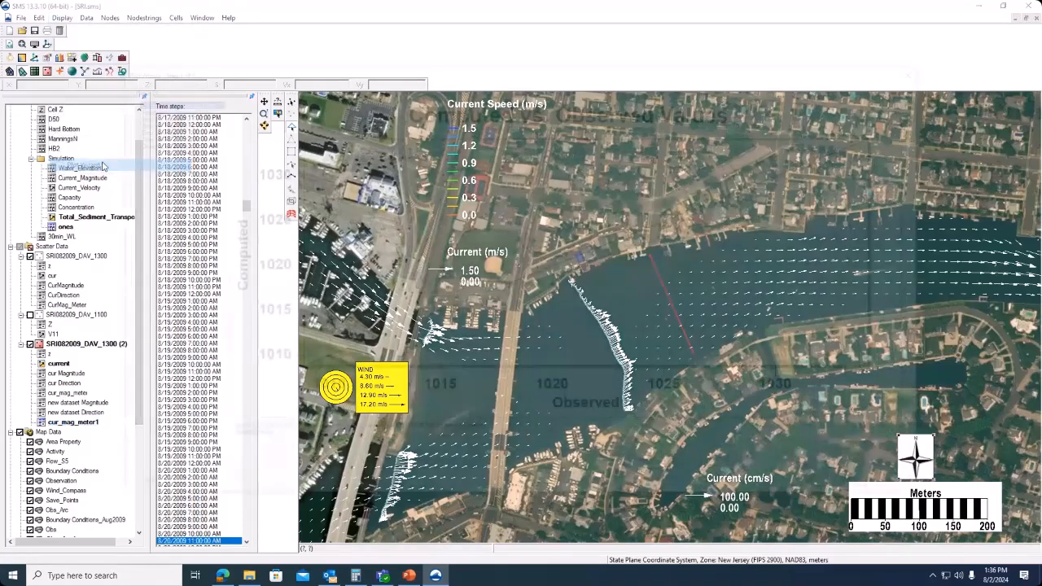
{"action": "left_click", "coordinate": [143, 134]}
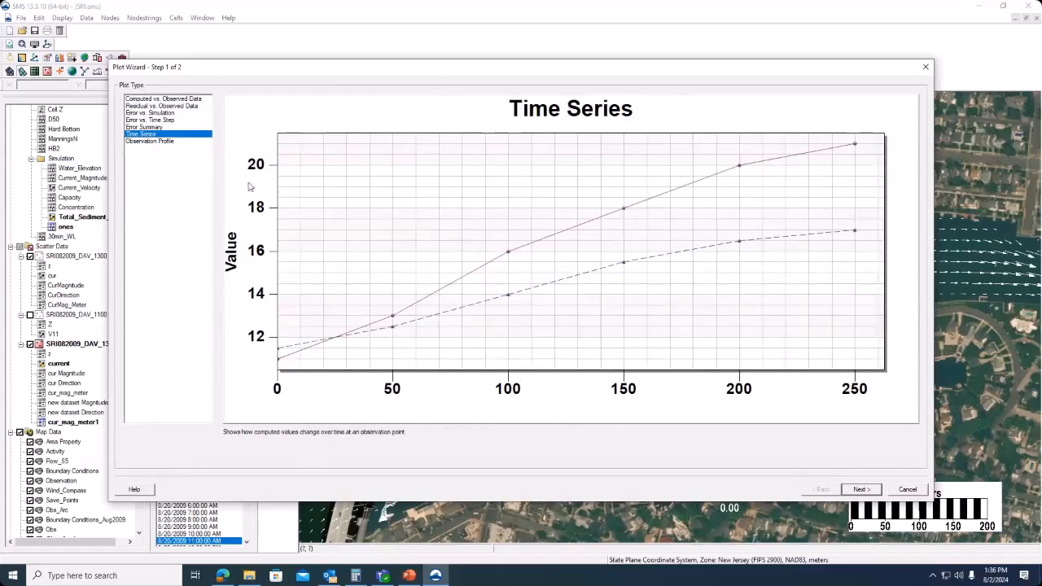
{"action": "left_click", "coordinate": [861, 489]}
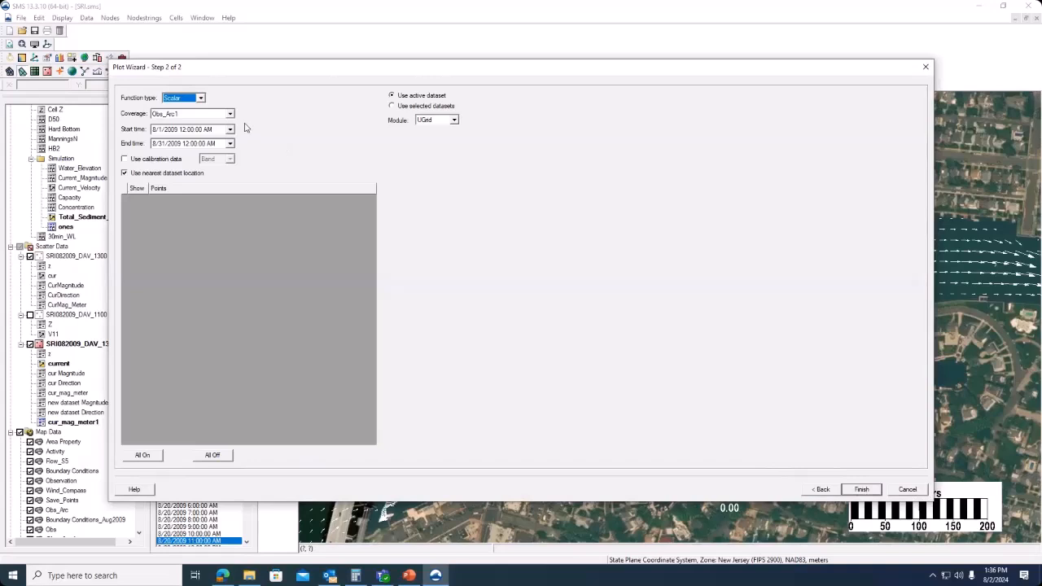
{"action": "left_click", "coordinate": [200, 99]}
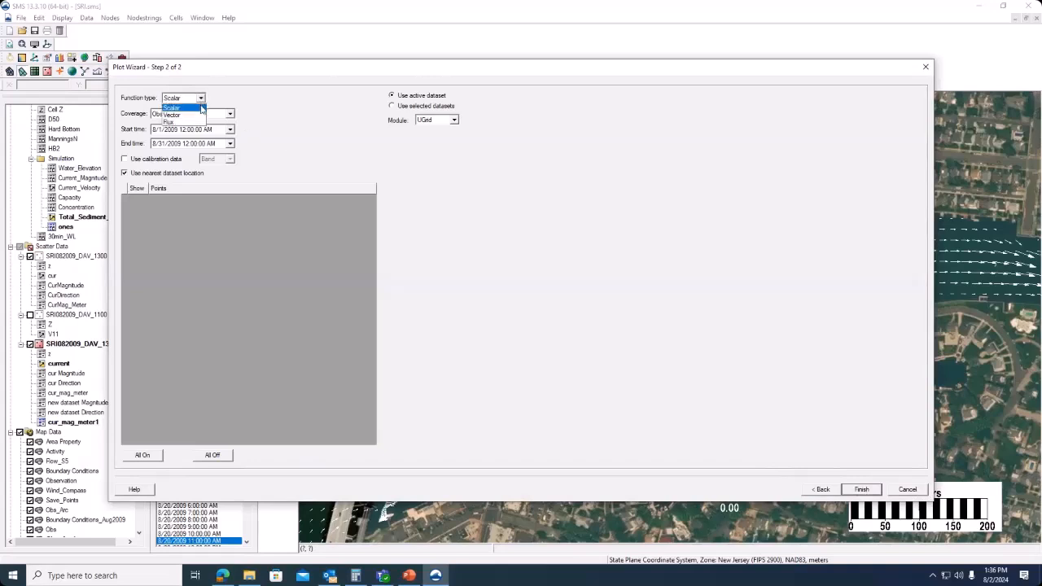
{"action": "left_click", "coordinate": [198, 122]}
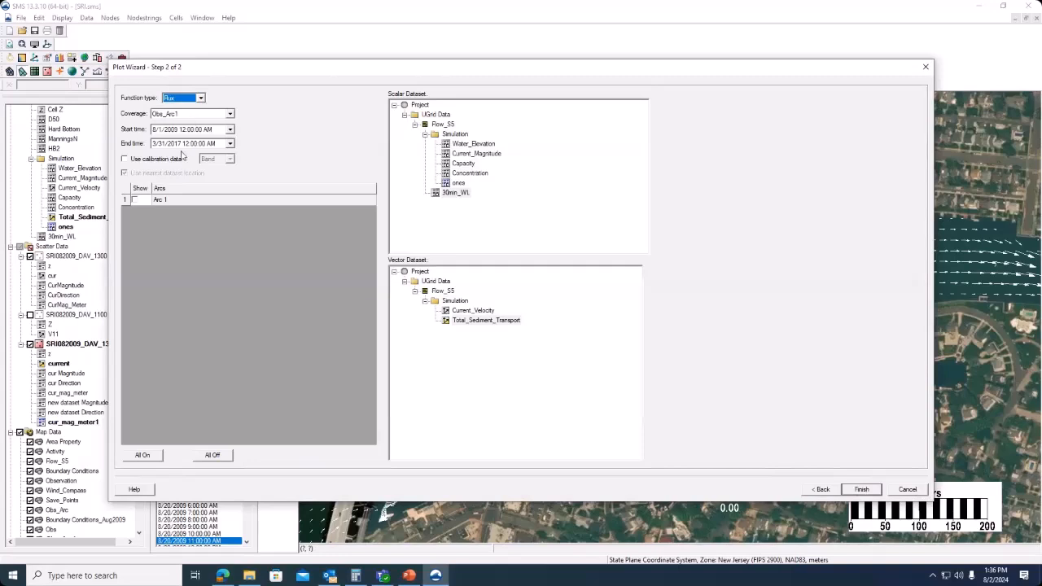
Set the flux plot's end time to 8/31/2009 12:00:00 AM.
{"action": "left_click", "coordinate": [230, 144]}
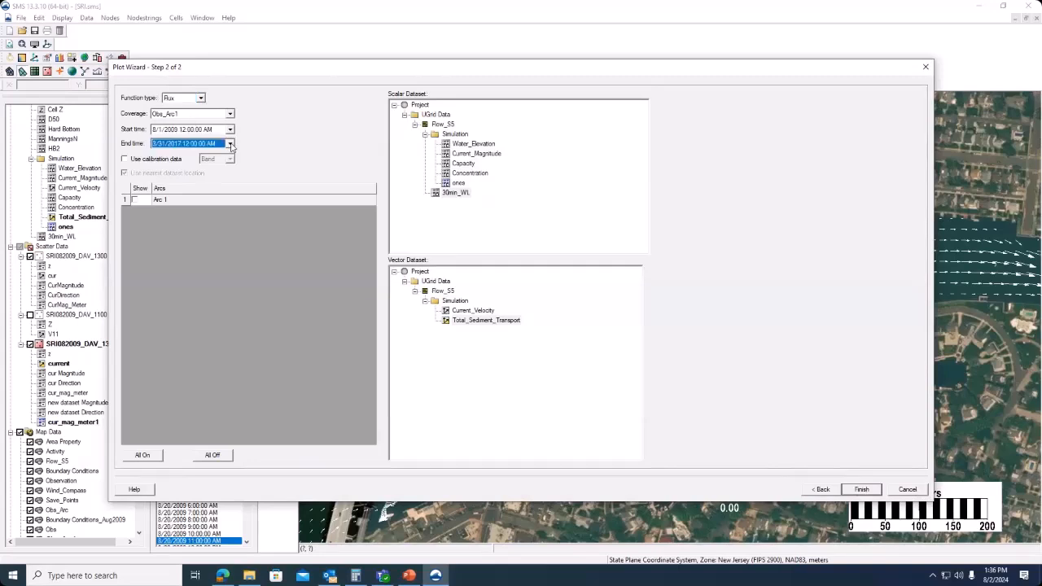
{"action": "scroll", "coordinate": [233, 191], "scroll_direction": "up", "scroll_amount": 5}
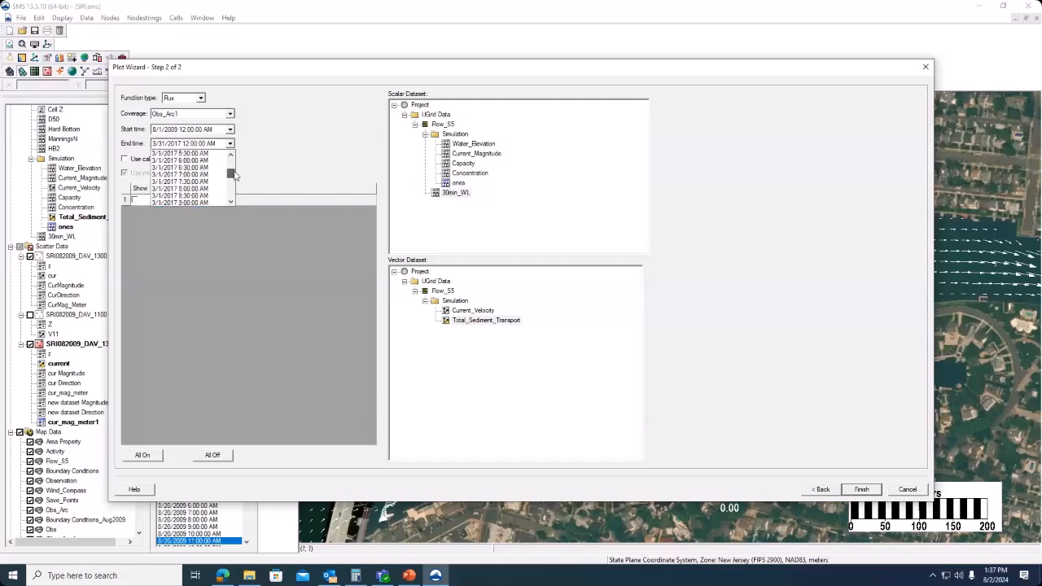
{"action": "scroll", "coordinate": [233, 191], "scroll_direction": "down", "scroll_amount": 9}
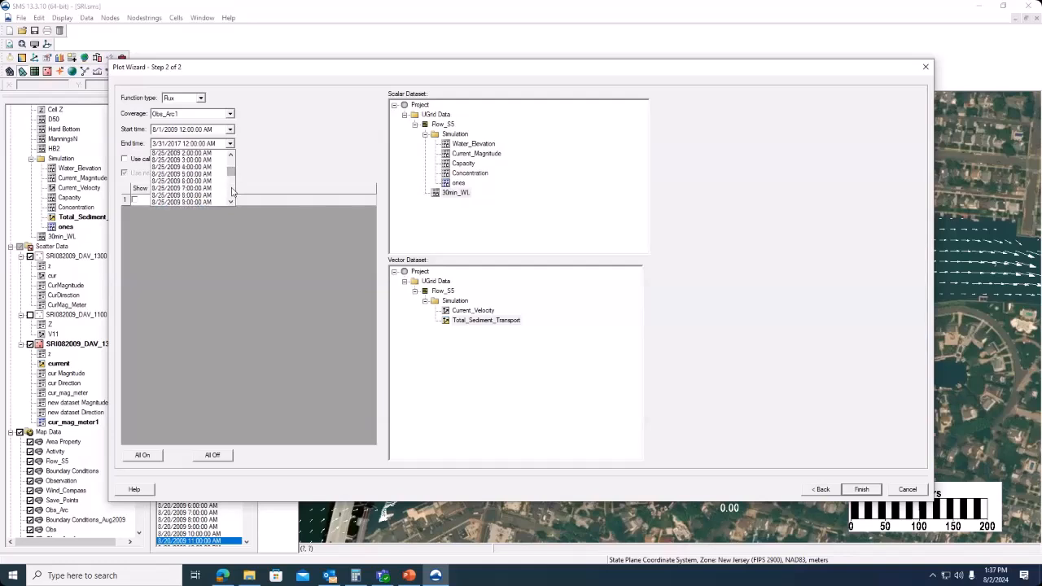
{"action": "scroll", "coordinate": [232, 190], "scroll_direction": "down", "scroll_amount": 16}
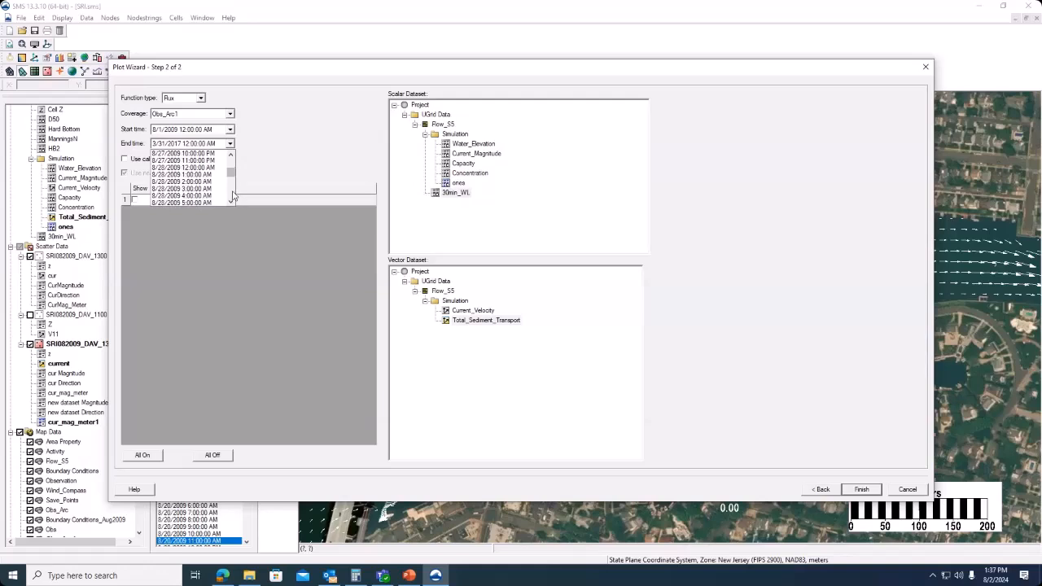
{"action": "scroll", "coordinate": [233, 194], "scroll_direction": "down", "scroll_amount": 12}
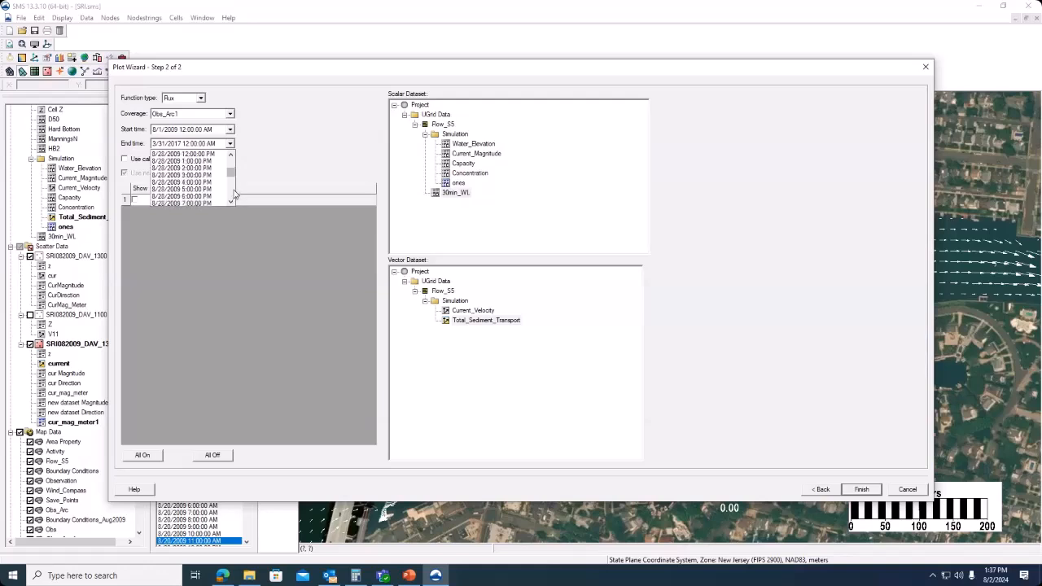
{"action": "scroll", "coordinate": [234, 193], "scroll_direction": "down", "scroll_amount": 18}
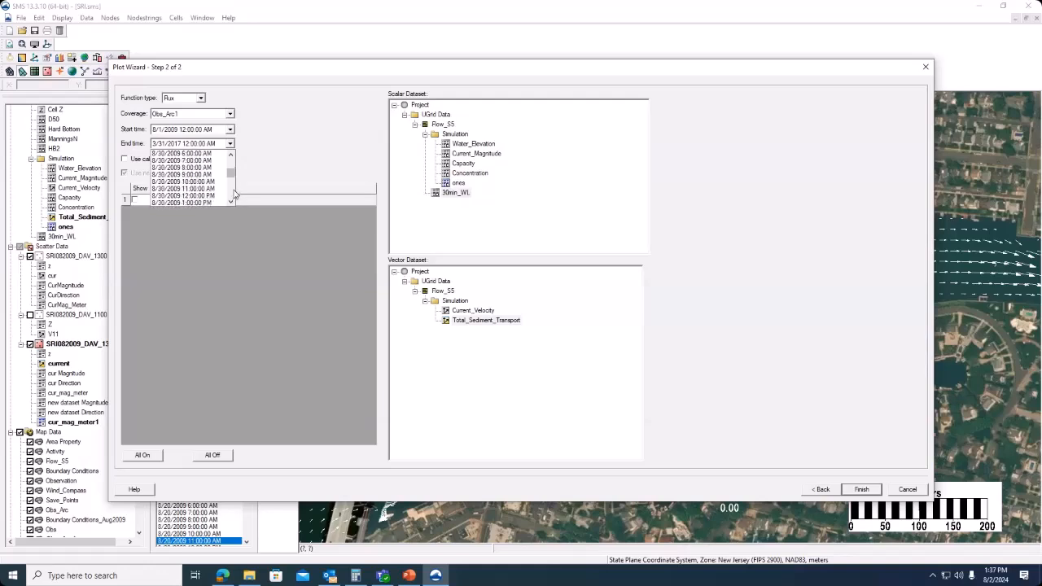
{"action": "scroll", "coordinate": [234, 194], "scroll_direction": "up", "scroll_amount": 4}
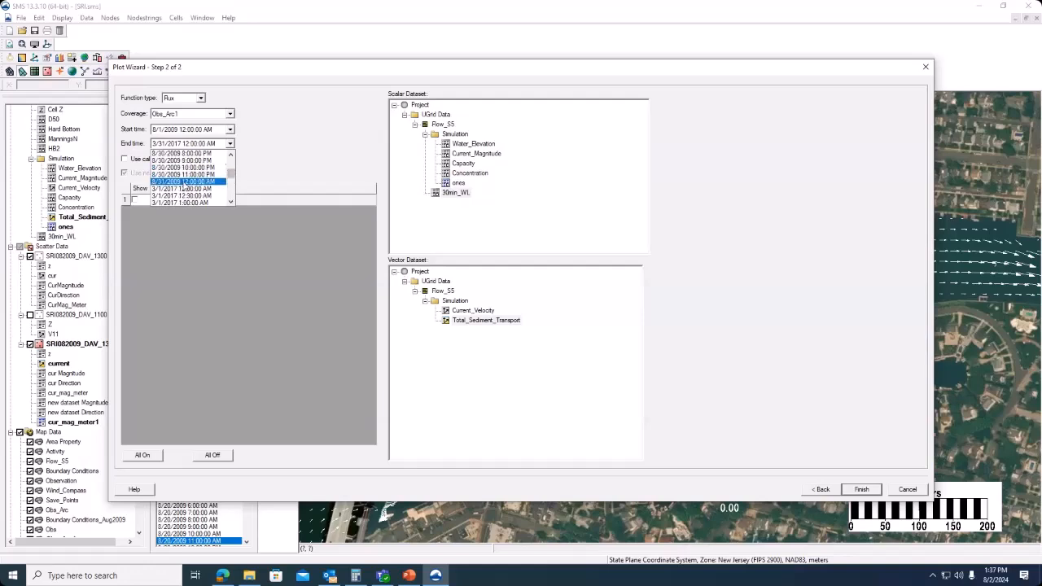
{"action": "left_click", "coordinate": [185, 181]}
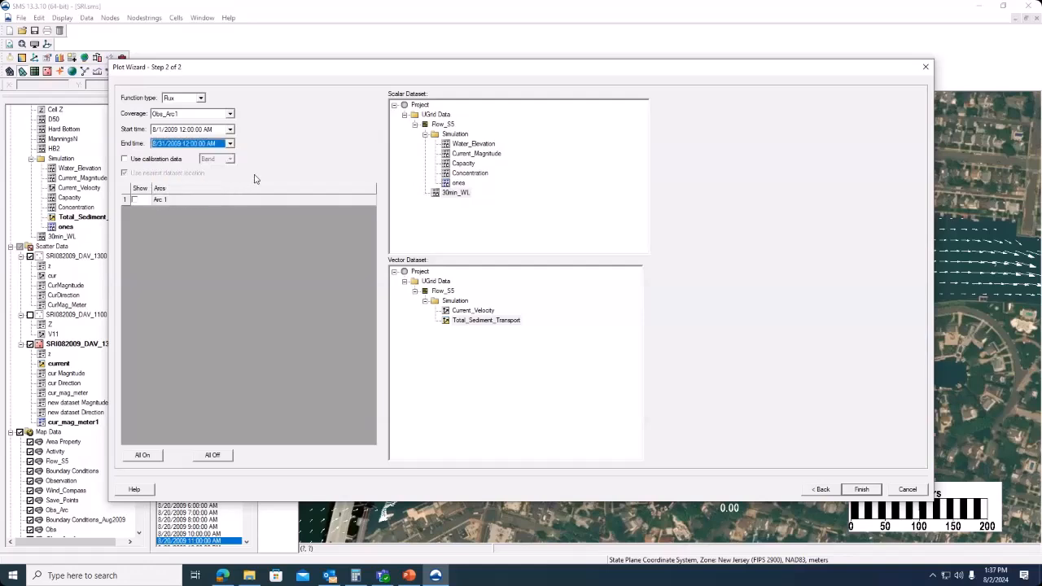
Generate the flux plot for Arc 1 using ones as the scalar dataset and Total_Sediment_Transport as the vector dataset.
{"action": "left_click", "coordinate": [135, 201]}
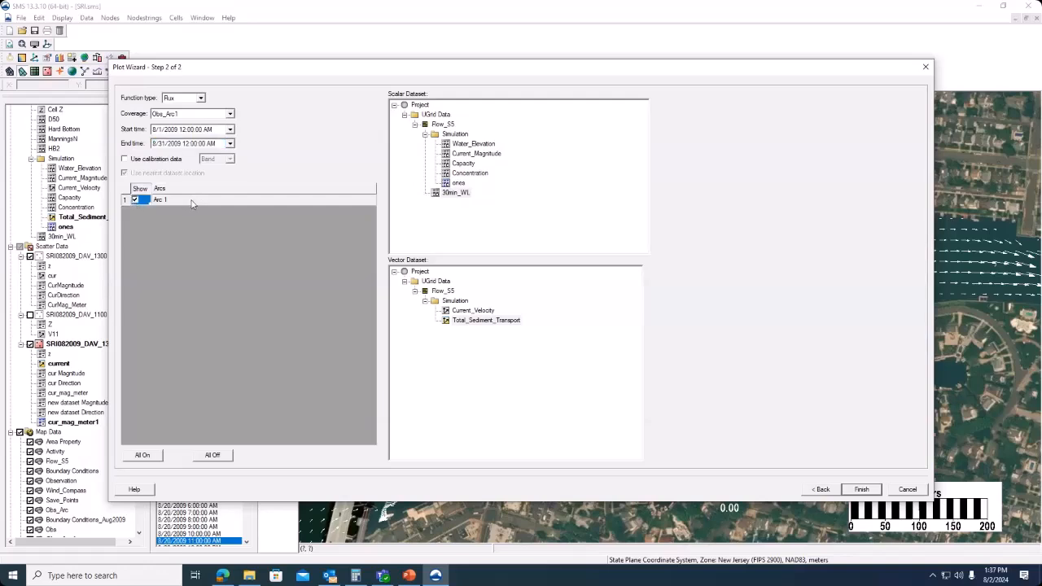
{"action": "left_click", "coordinate": [460, 184]}
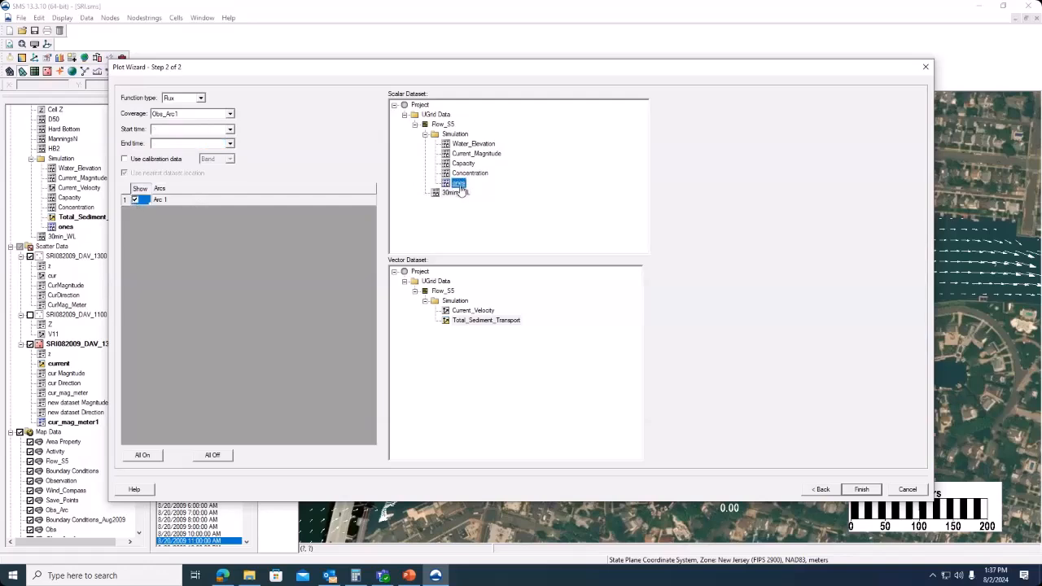
{"action": "left_click", "coordinate": [481, 322]}
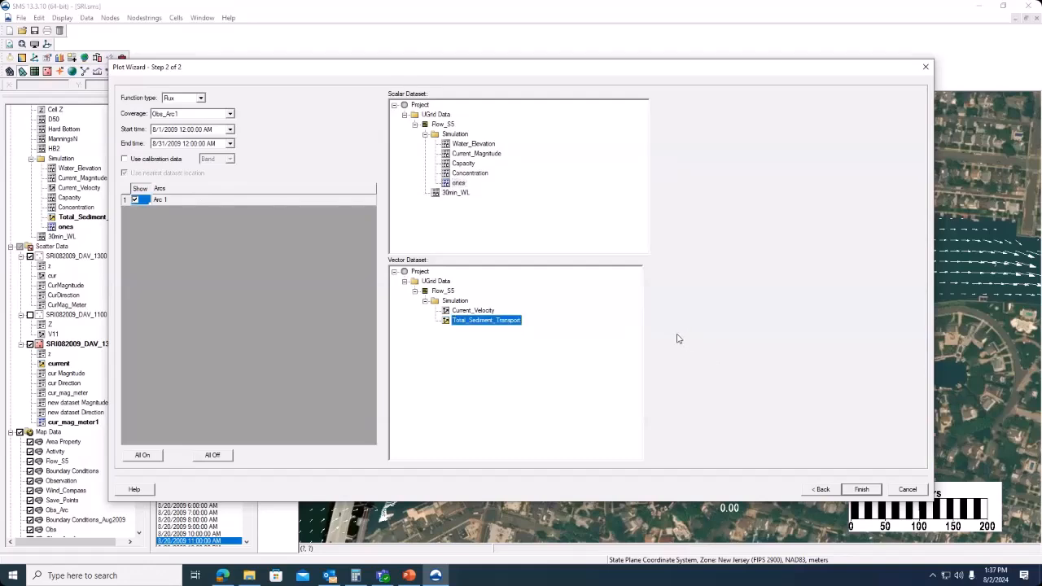
{"action": "left_click", "coordinate": [458, 182]}
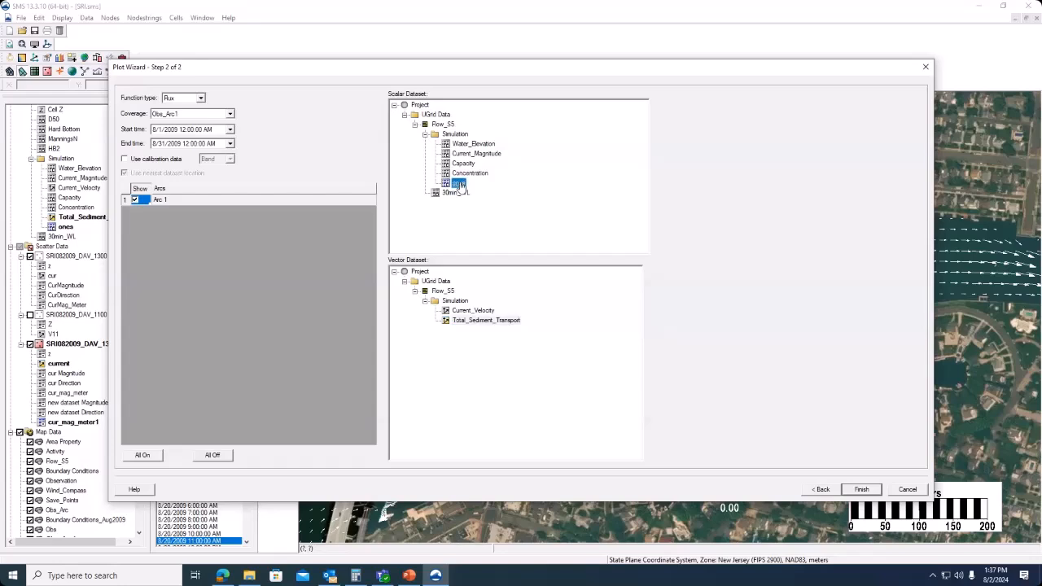
{"action": "left_click", "coordinate": [486, 321]}
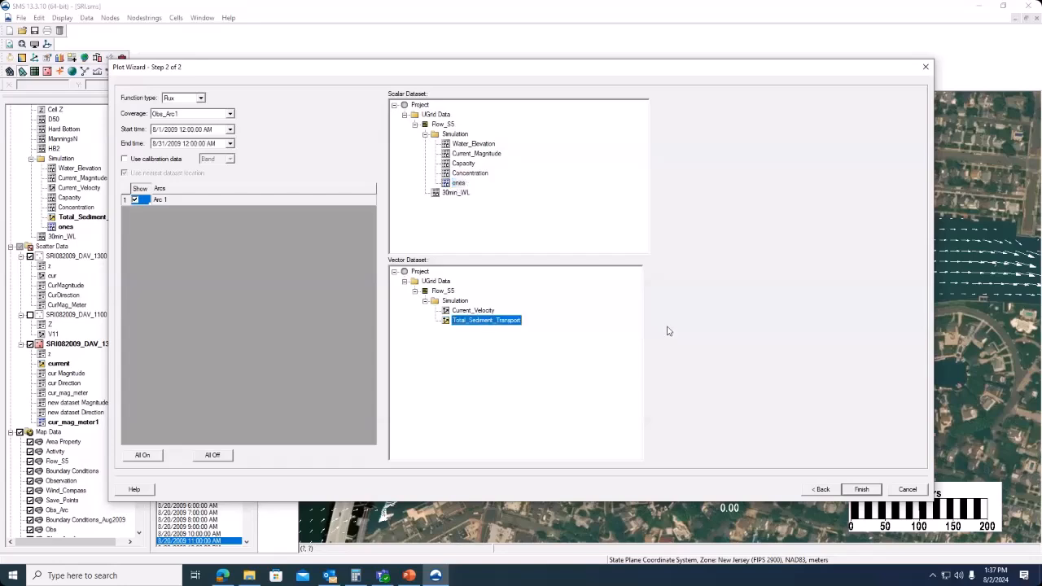
{"action": "left_click", "coordinate": [866, 492]}
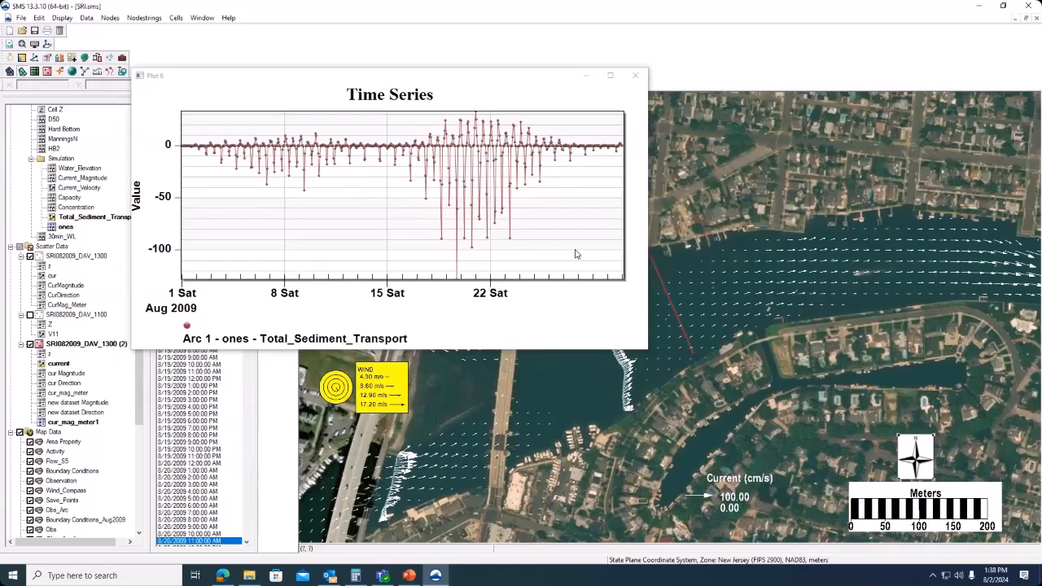
View the table of plotted values for the Arc 1 sediment flux time series and select both data columns.
{"action": "right_click", "coordinate": [558, 321]}
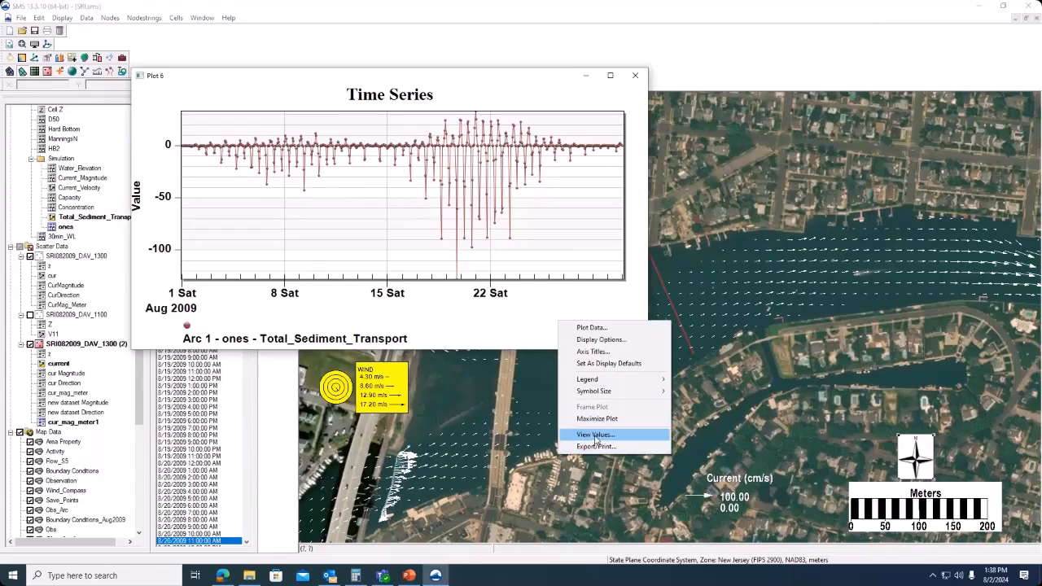
{"action": "left_click", "coordinate": [595, 438]}
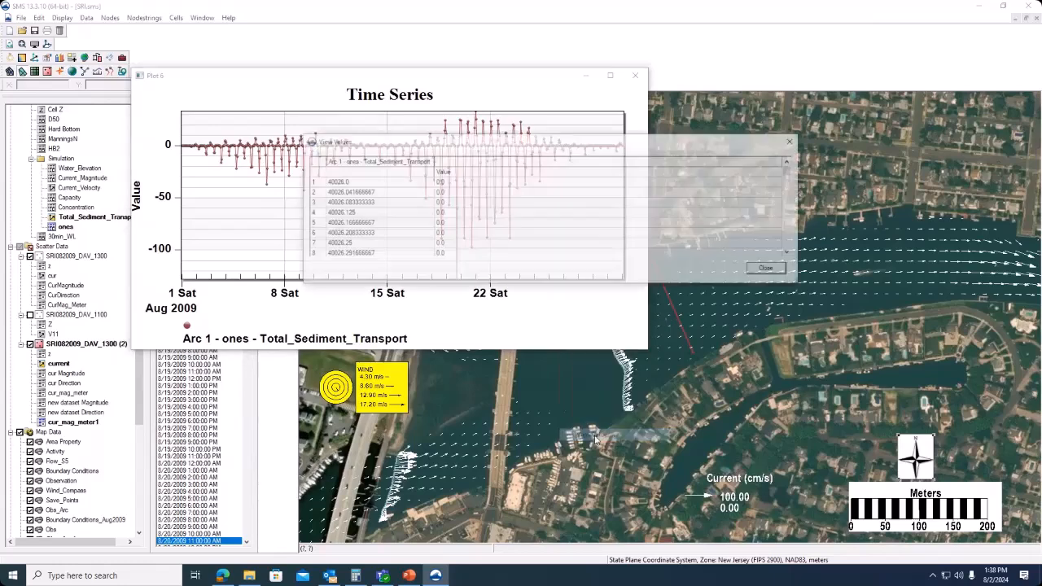
{"action": "left_click_drag", "start_coordinate": [380, 162], "coordinate": [477, 162]}
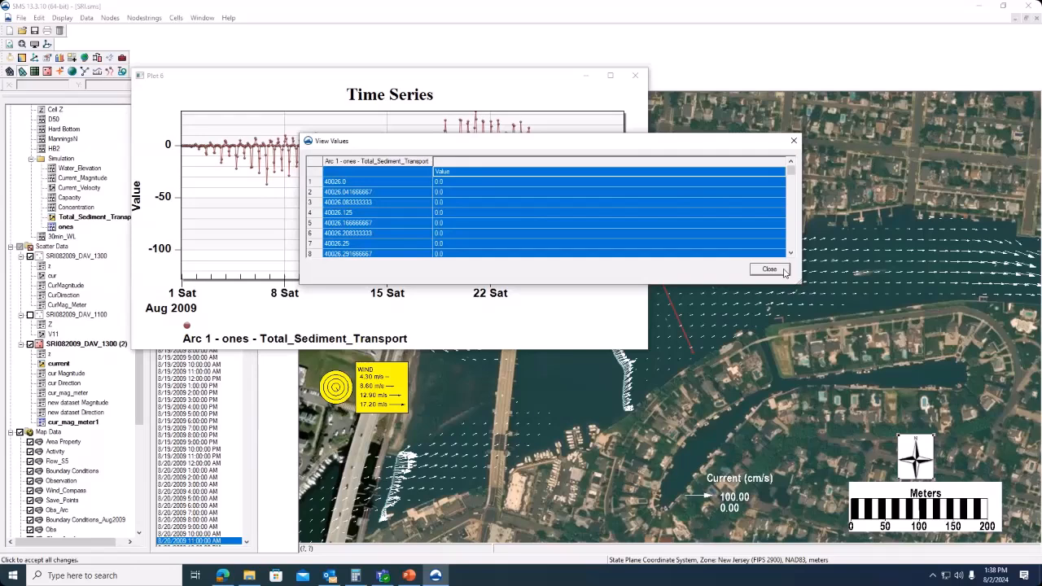
{"action": "left_click", "coordinate": [754, 270]}
Examine the export formats and destinations offered for the time series plot, including the File destination, without exporting.
{"action": "right_click", "coordinate": [546, 312]}
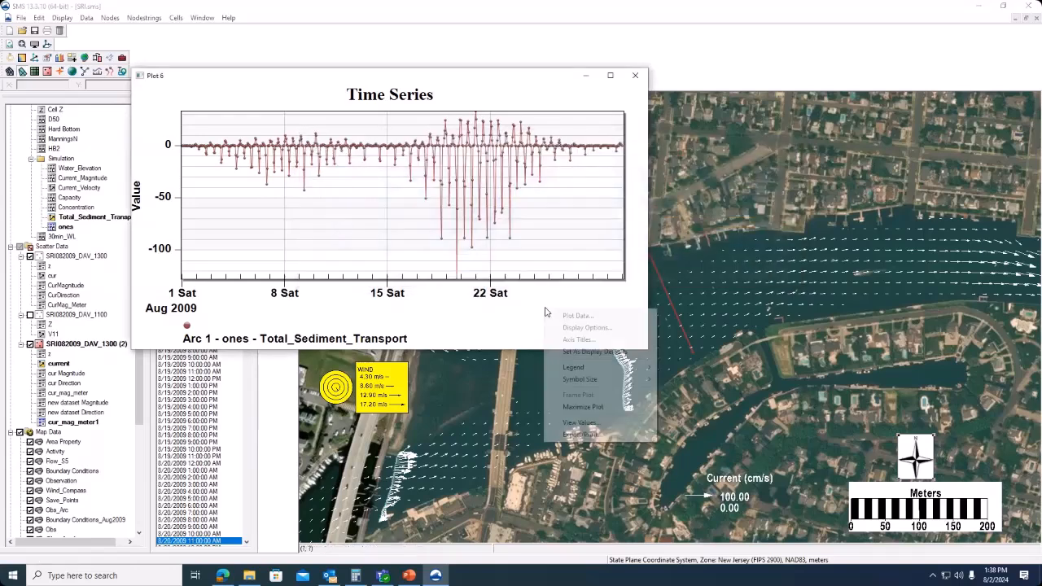
{"action": "left_click", "coordinate": [599, 436]}
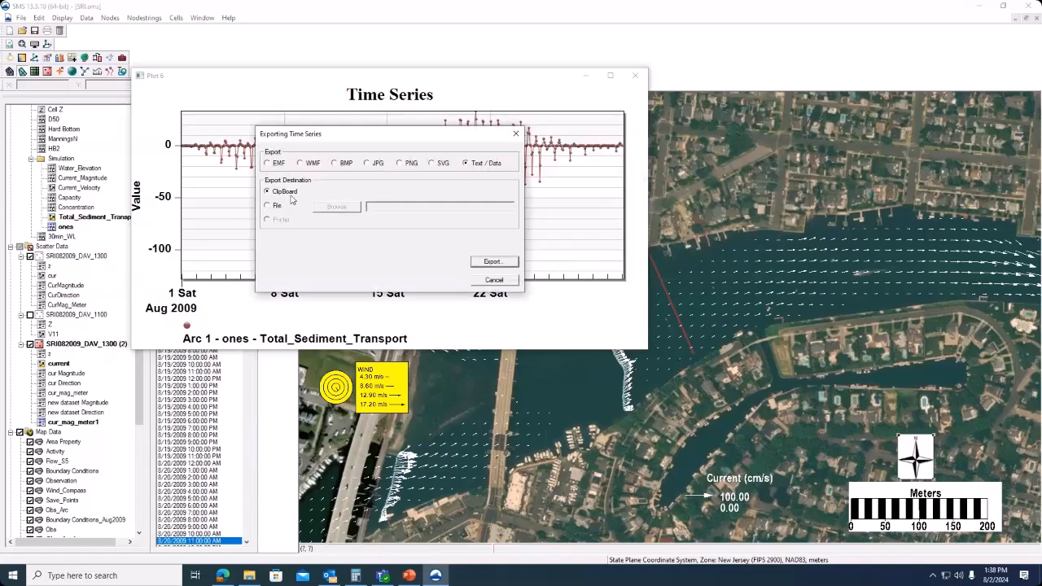
{"action": "left_click", "coordinate": [267, 206]}
{"action": "left_click", "coordinate": [495, 280]}
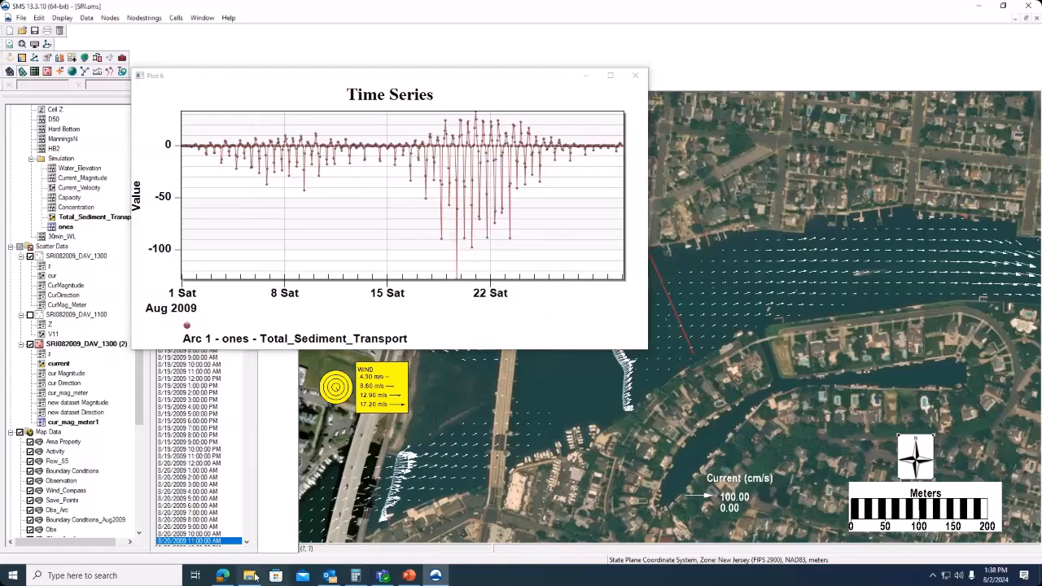
Switch to File Explorer and go to the Cal_Flux folder under E:\Webinar.
{"action": "left_click", "coordinate": [249, 575]}
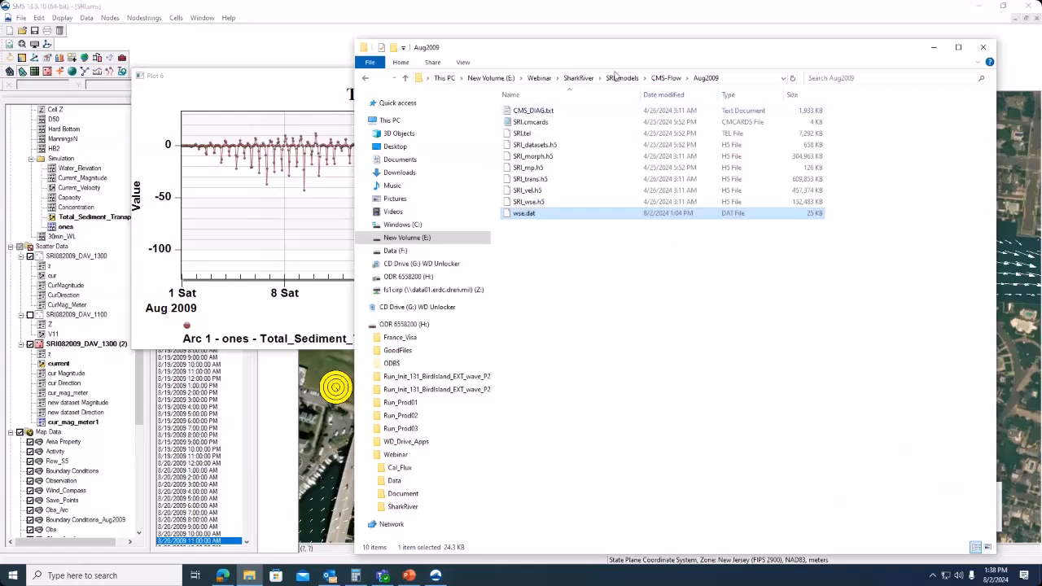
{"action": "left_click", "coordinate": [537, 78]}
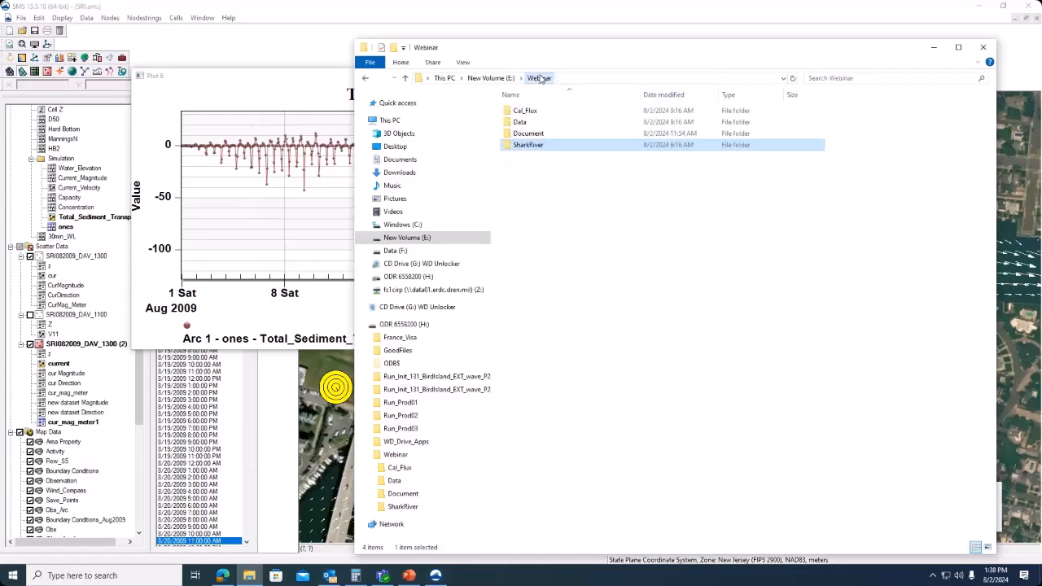
{"action": "double_click", "coordinate": [520, 123]}
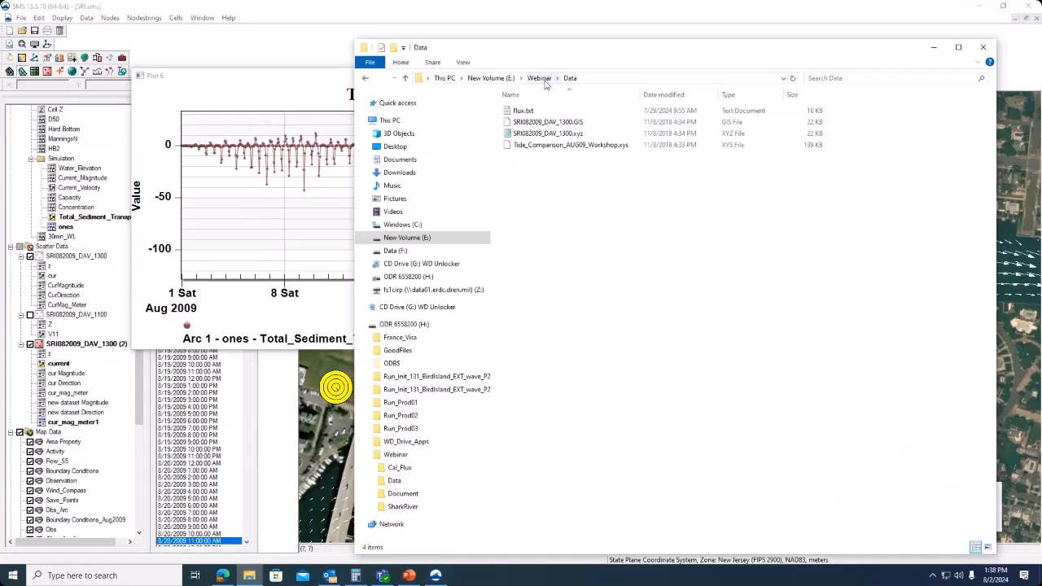
{"action": "left_click", "coordinate": [545, 80]}
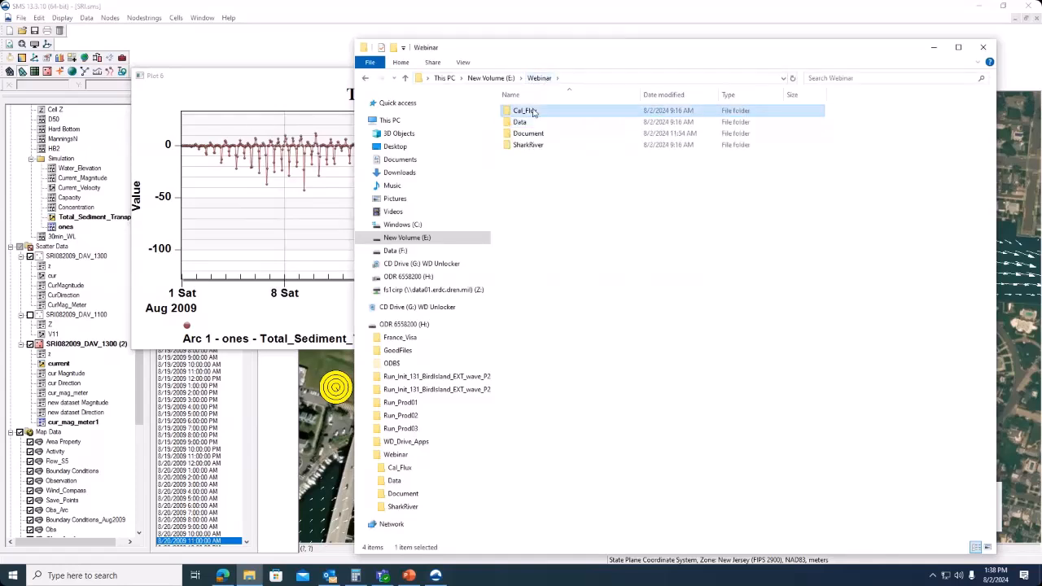
{"action": "left_click", "coordinate": [531, 124]}
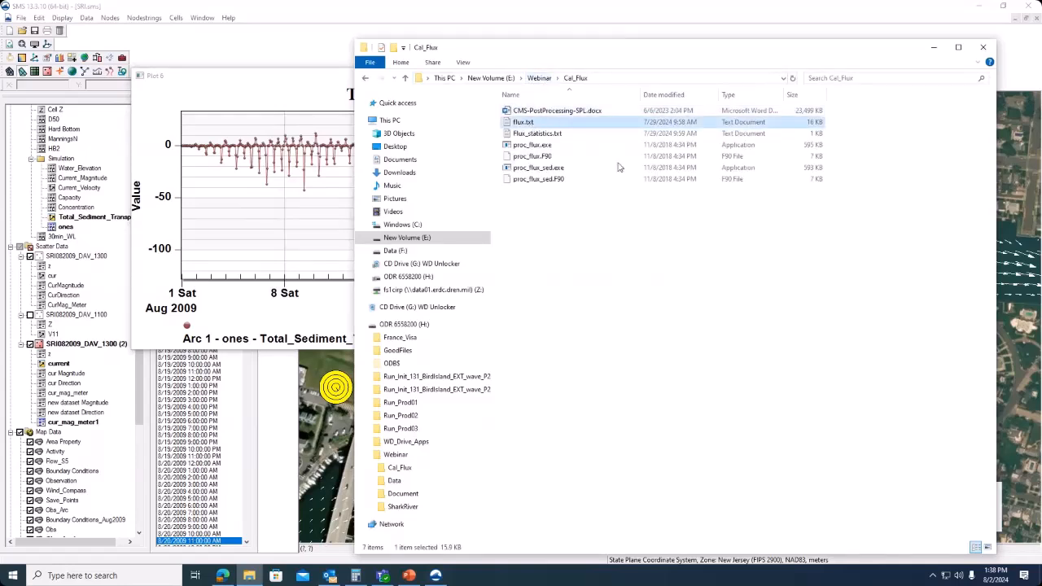
View the flux time series in flux.txt with Vim and close the file.
{"action": "double_click", "coordinate": [529, 123]}
{"action": "right_click", "coordinate": [529, 123]}
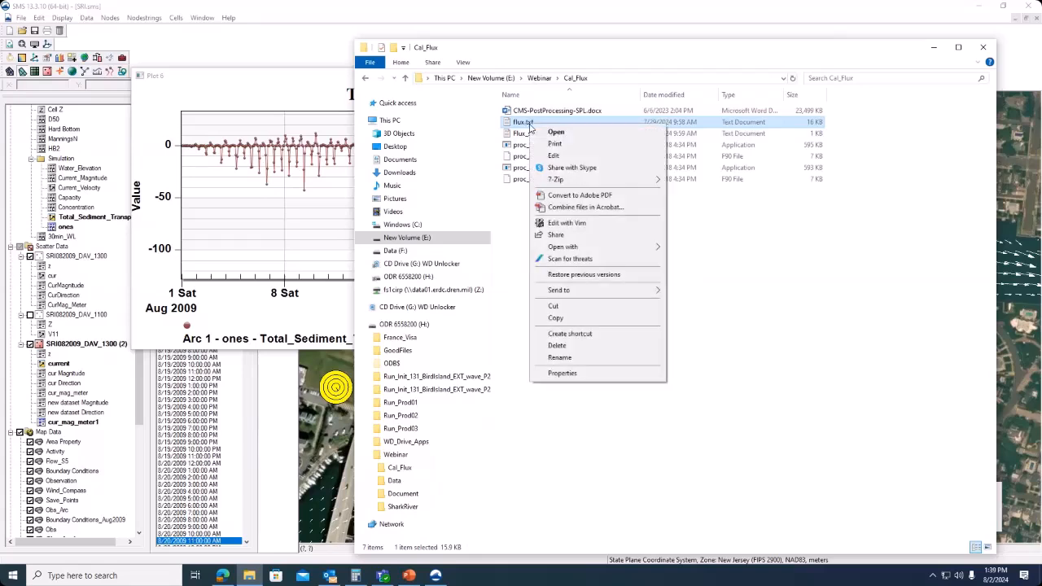
{"action": "left_click", "coordinate": [581, 224]}
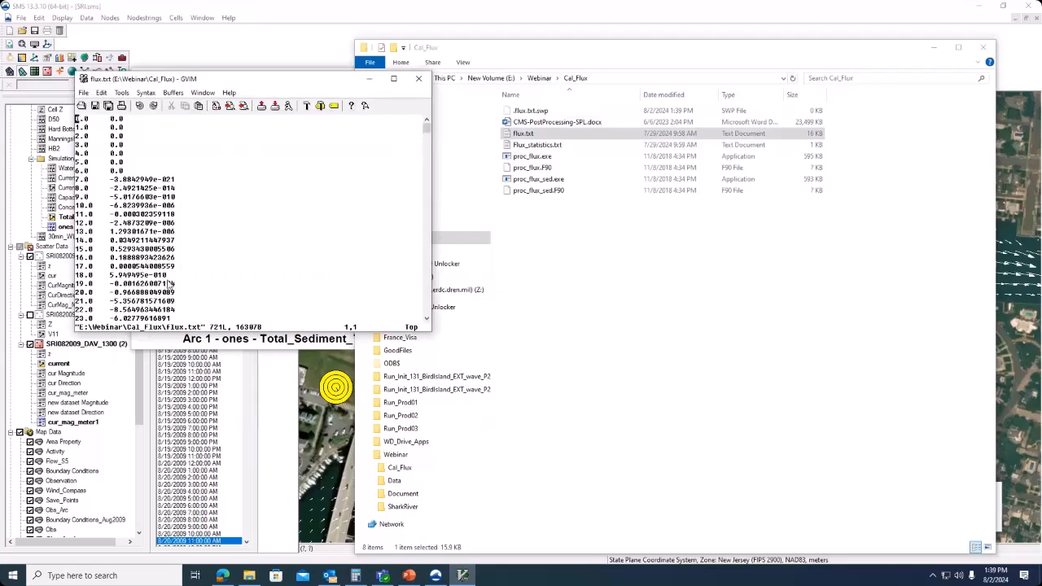
{"action": "left_click", "coordinate": [418, 78]}
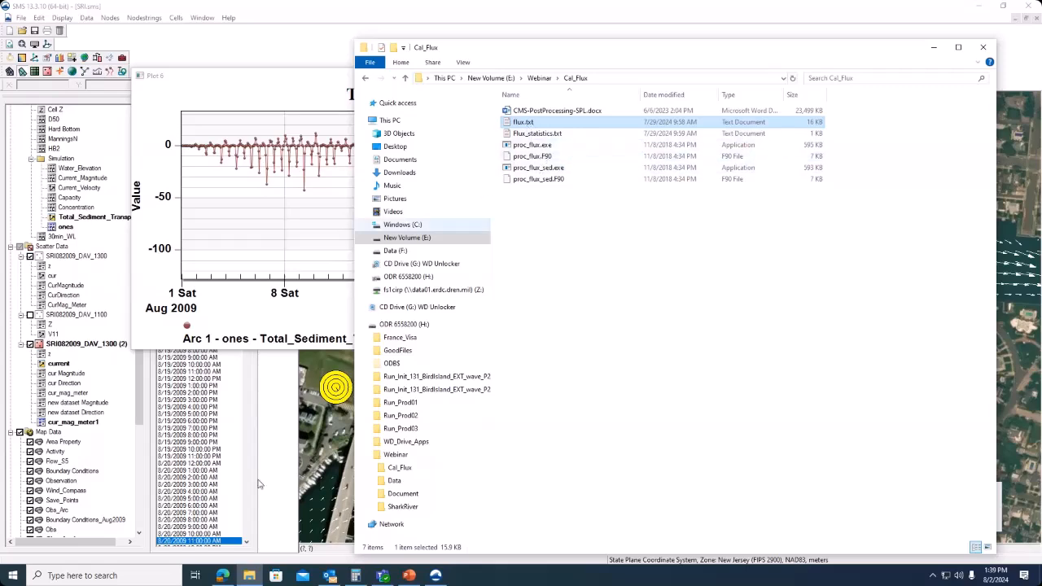
Find and open a Command Prompt window by searching for cmd.
{"action": "left_click", "coordinate": [137, 577]}
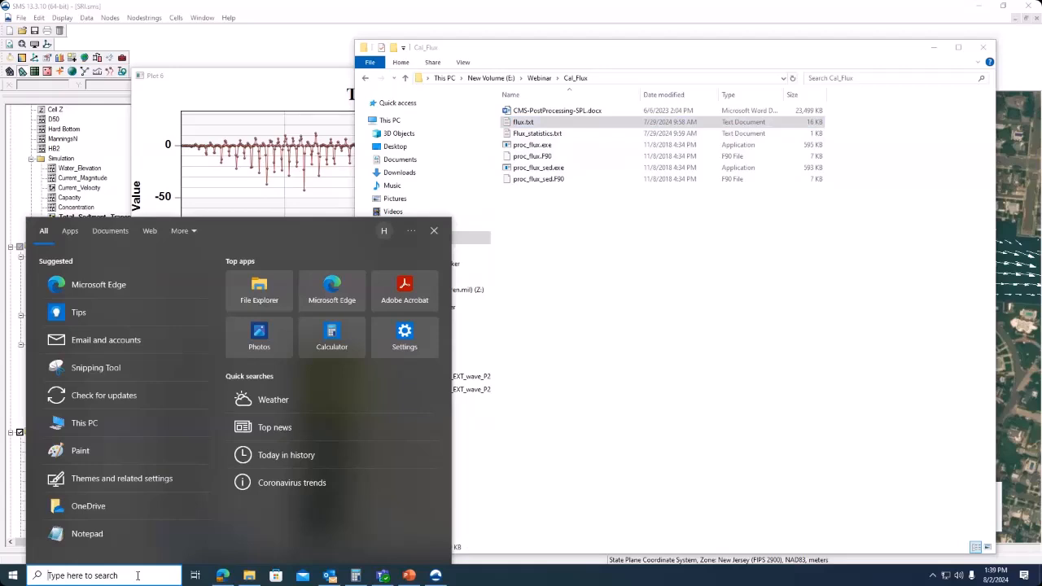
{"action": "type", "text": "cmd"}
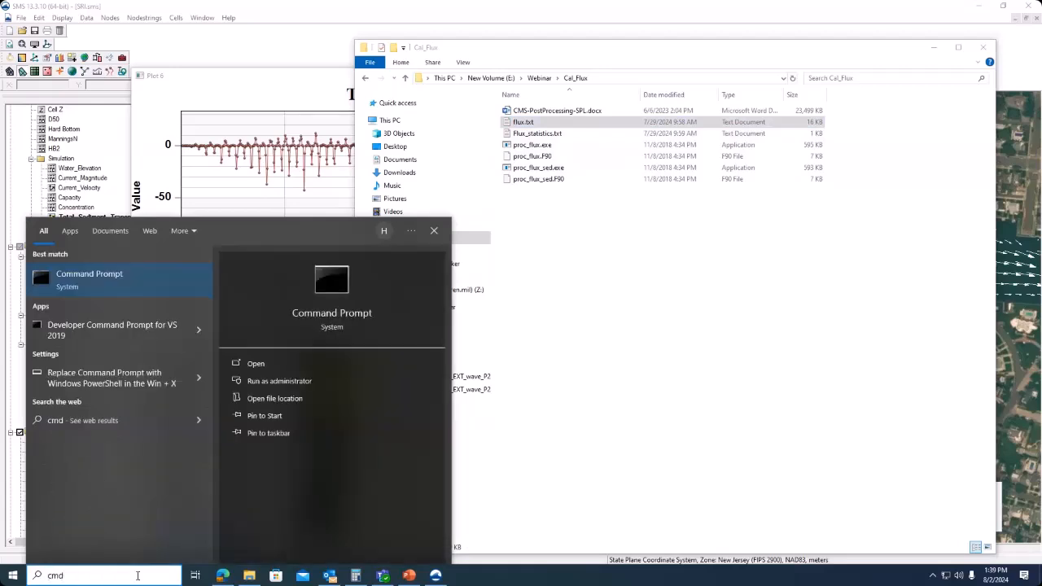
{"action": "key", "text": "Return"}
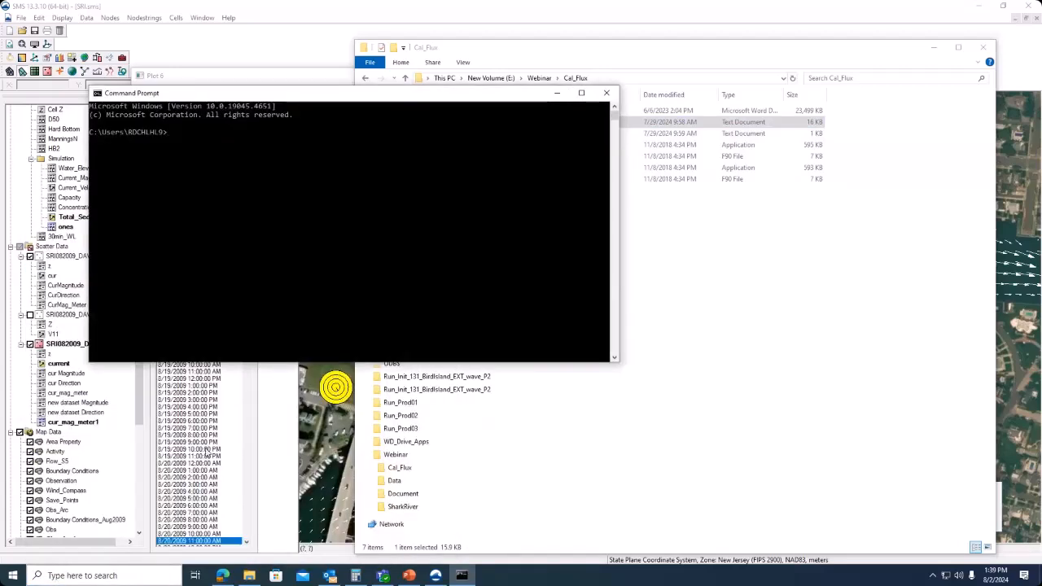
Change the working directory to E:\Webinar\Cal_Flux on drive E and list its files.
{"action": "type", "text": "cd"}
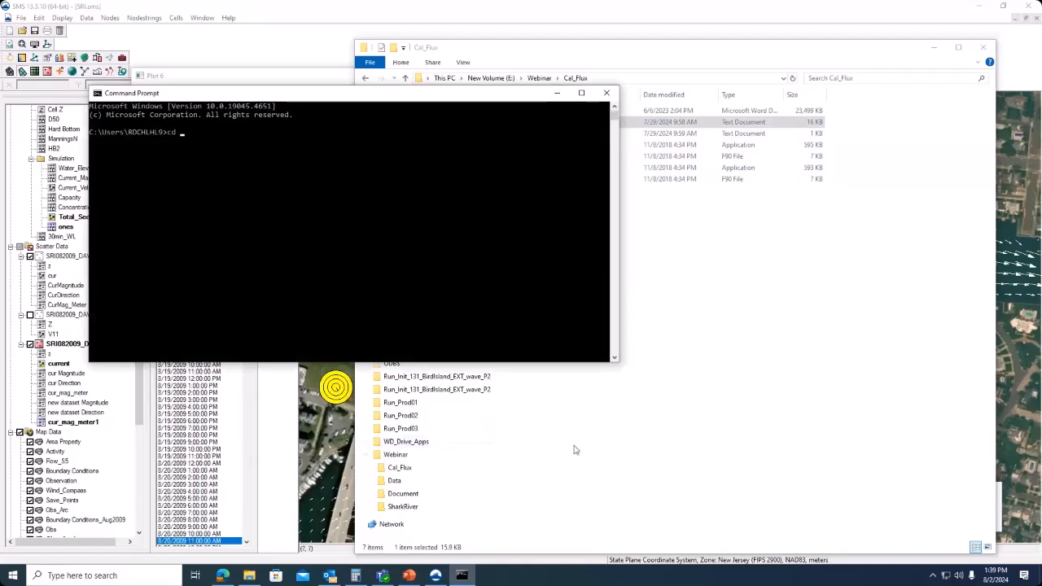
{"action": "left_click", "coordinate": [795, 452]}
{"action": "left_click", "coordinate": [600, 78]}
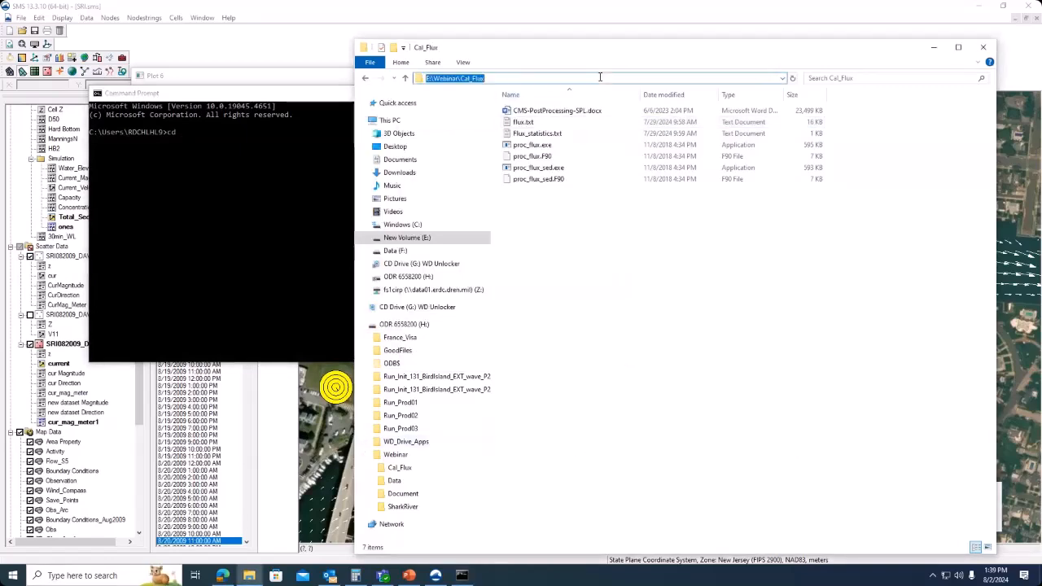
{"action": "key", "text": "ctrl+c"}
{"action": "left_click", "coordinate": [233, 180]}
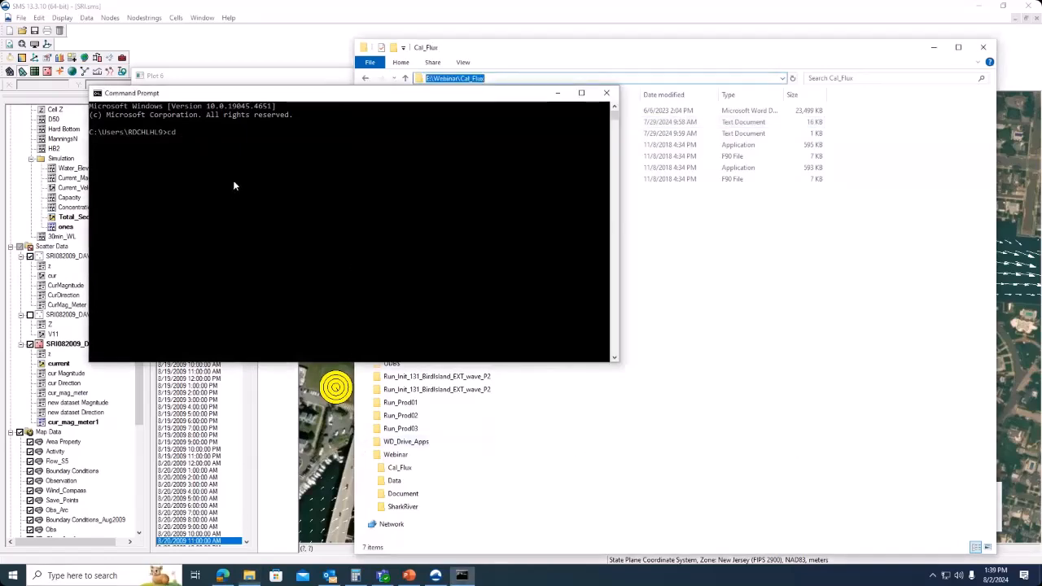
{"action": "key", "text": "ctrl+v"}
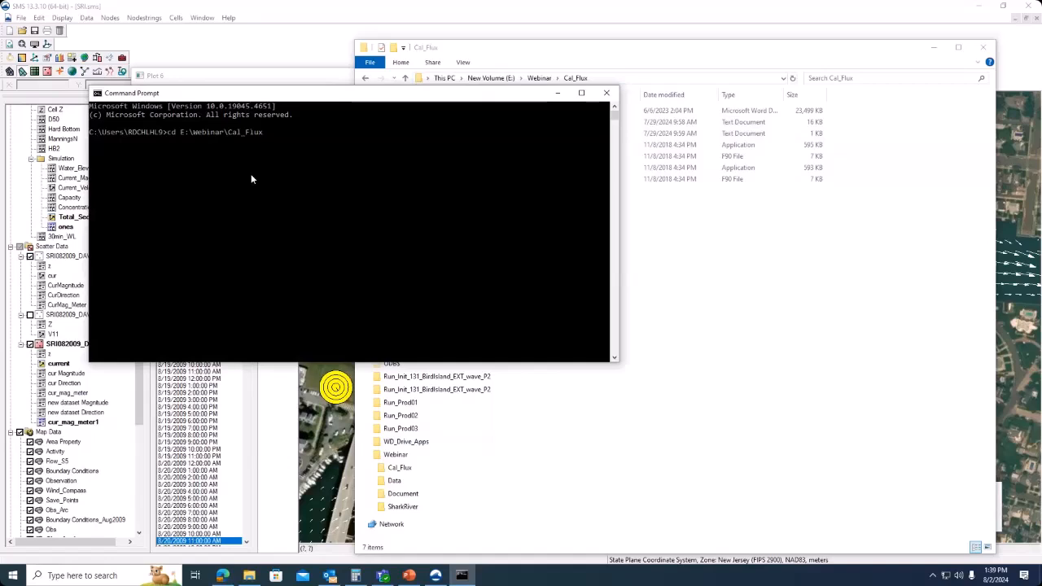
{"action": "key", "text": "Return"}
{"action": "type", "text": "e:"}
{"action": "key", "text": "Return"}
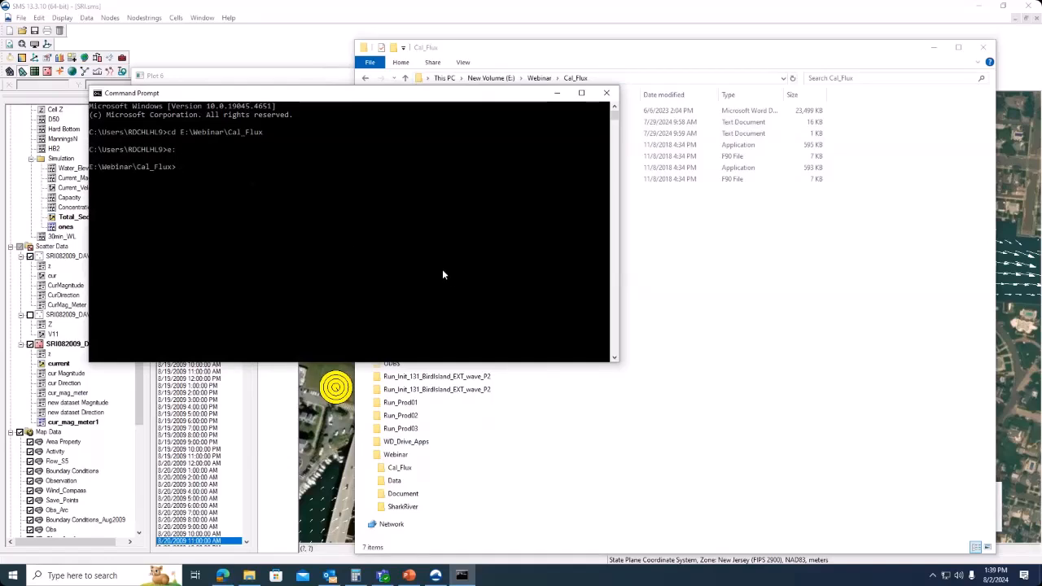
{"action": "type", "text": "dir"}
{"action": "key", "text": "Return"}
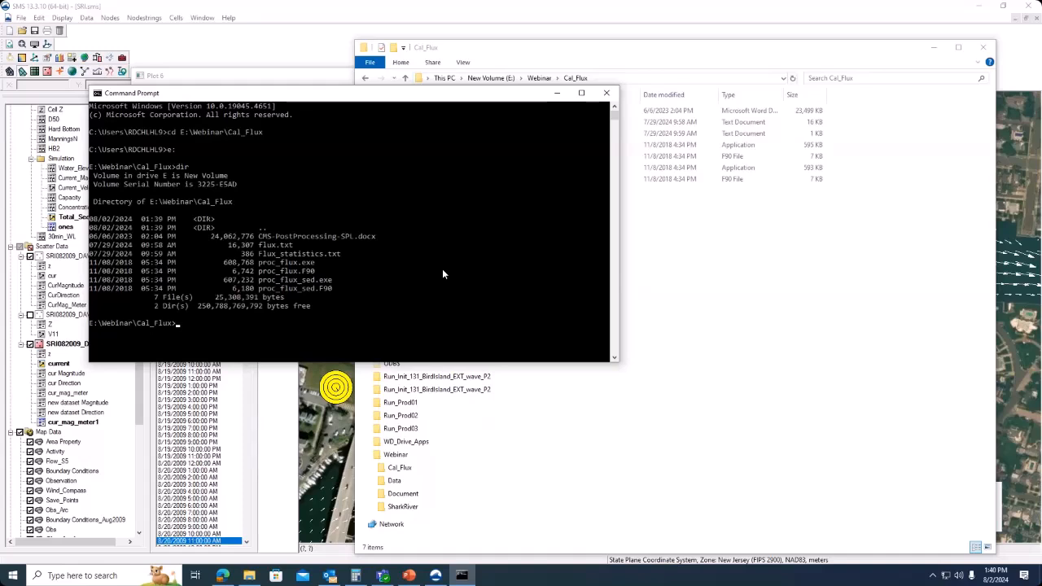
Run proc_flux_sed on flux.txt from the command line, reusing the executable's file name.
{"action": "left_click", "coordinate": [858, 392]}
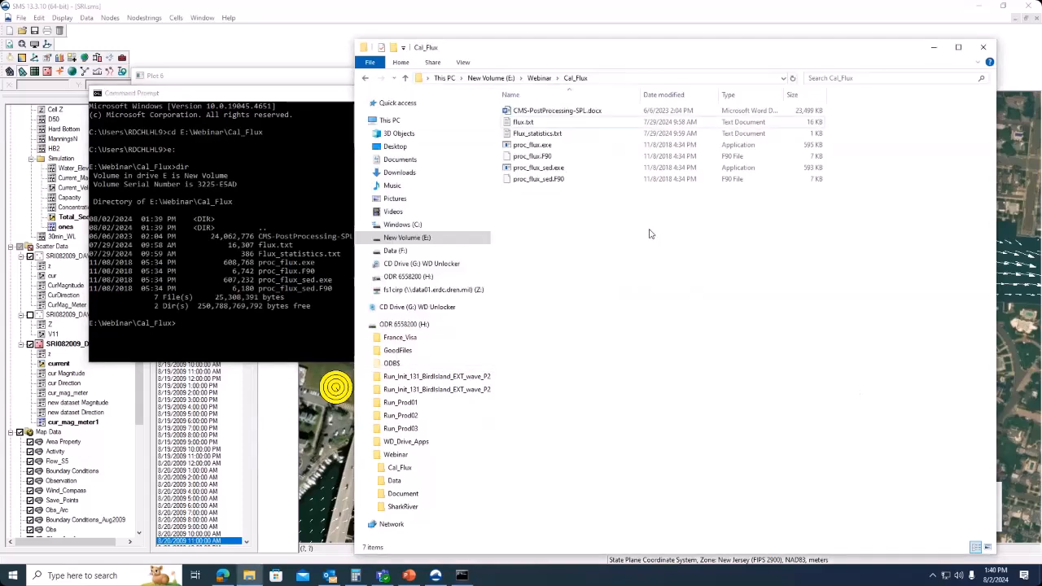
{"action": "left_click", "coordinate": [536, 168]}
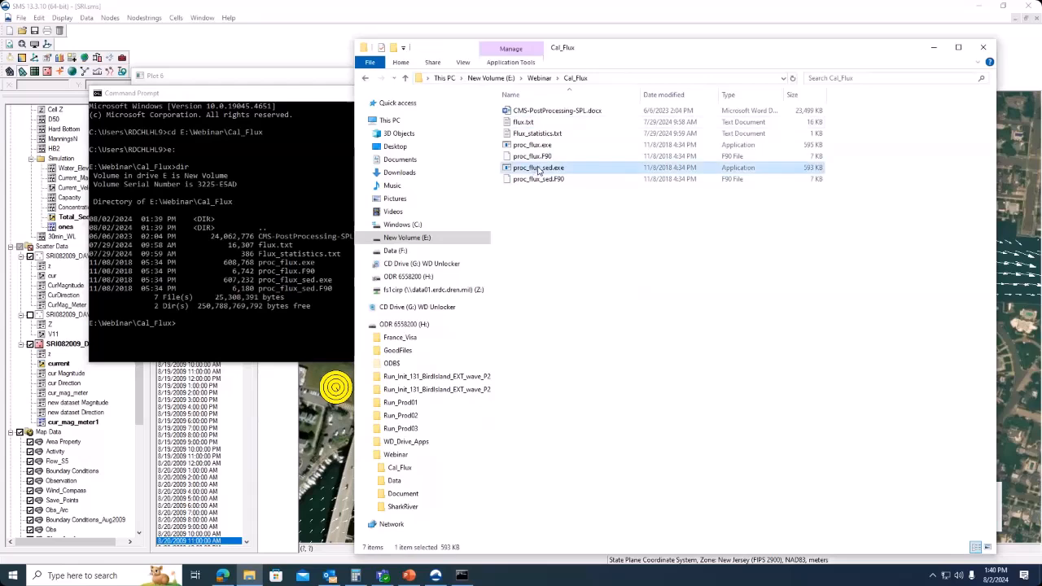
{"action": "right_click", "coordinate": [538, 167]}
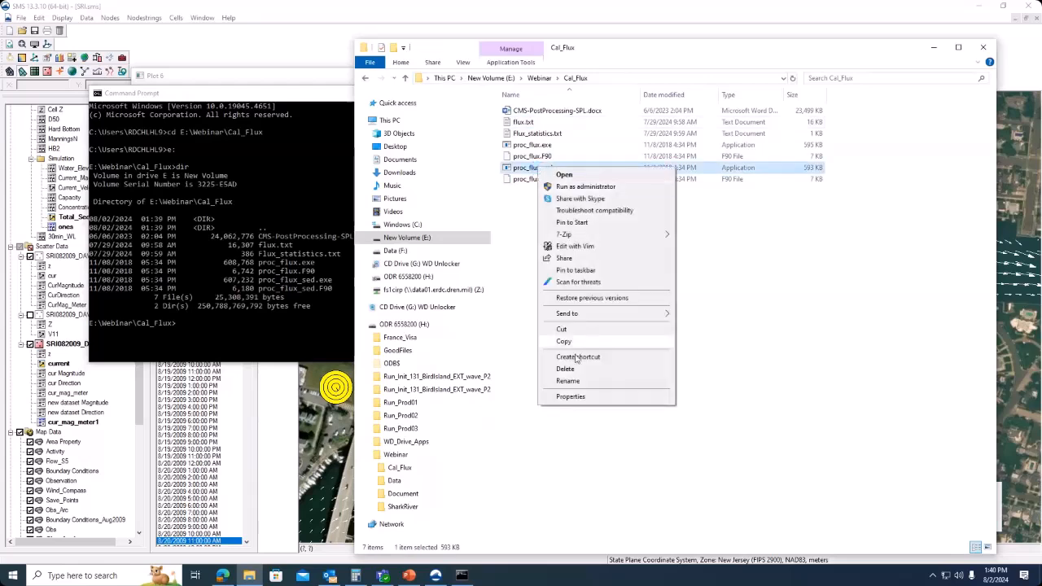
{"action": "left_click", "coordinate": [568, 381]}
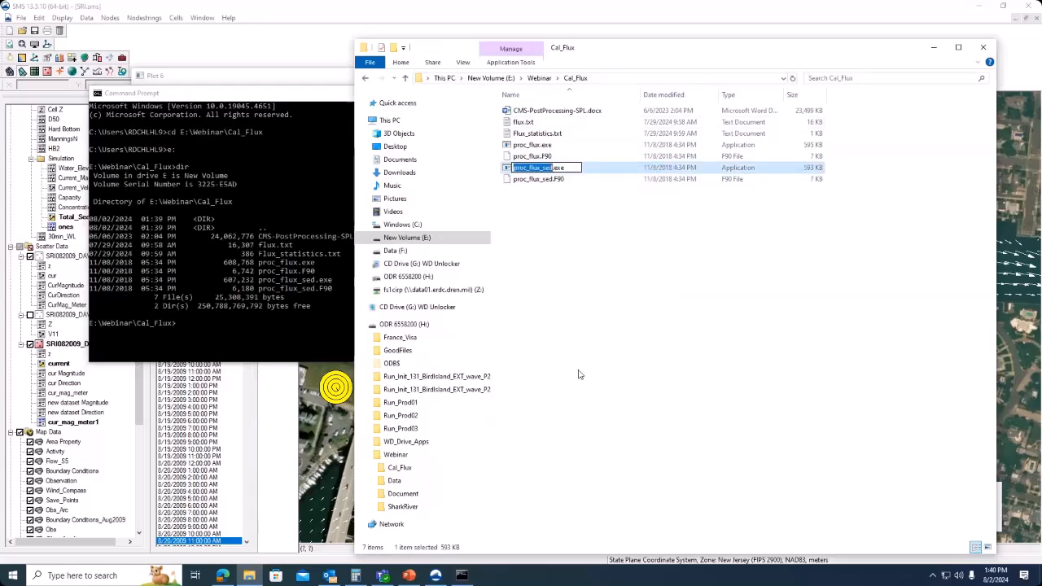
{"action": "key", "text": "ctrl+c"}
{"action": "left_click", "coordinate": [292, 330]}
{"action": "key", "text": "ctrl+v"}
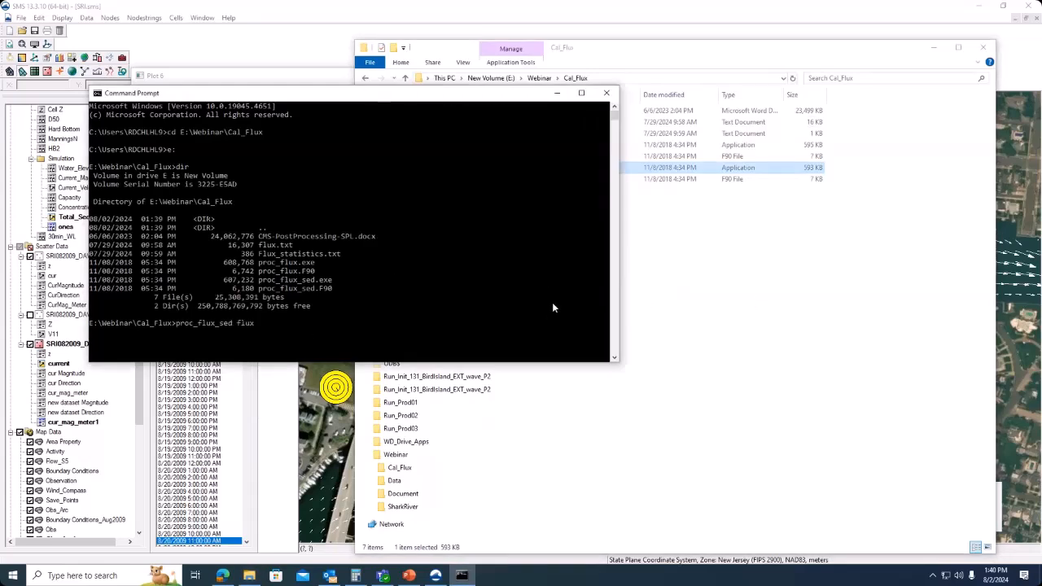
{"action": "left_click", "coordinate": [754, 61]}
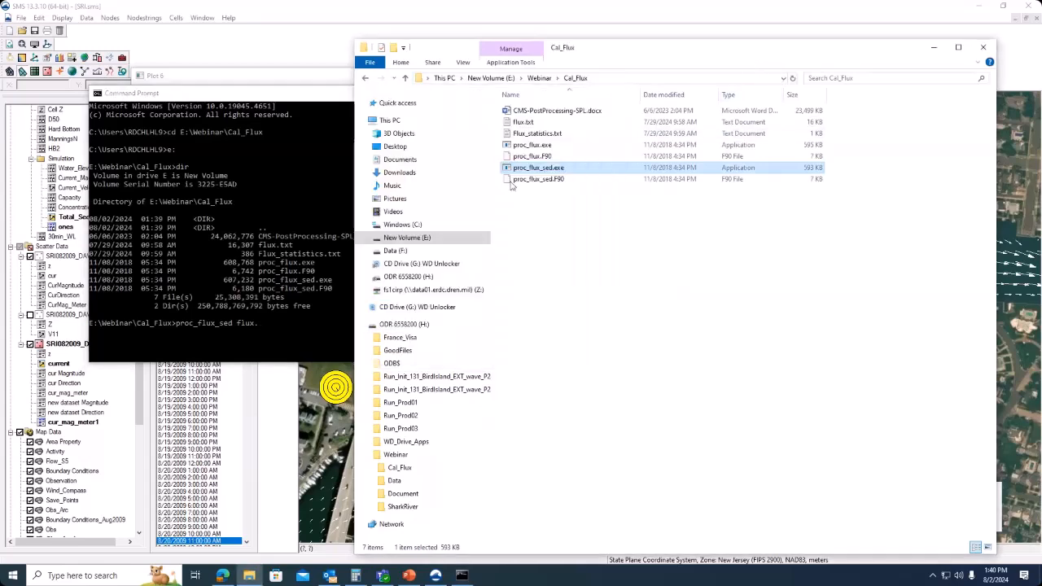
{"action": "left_click", "coordinate": [320, 325]}
{"action": "type", "text": "tx"}
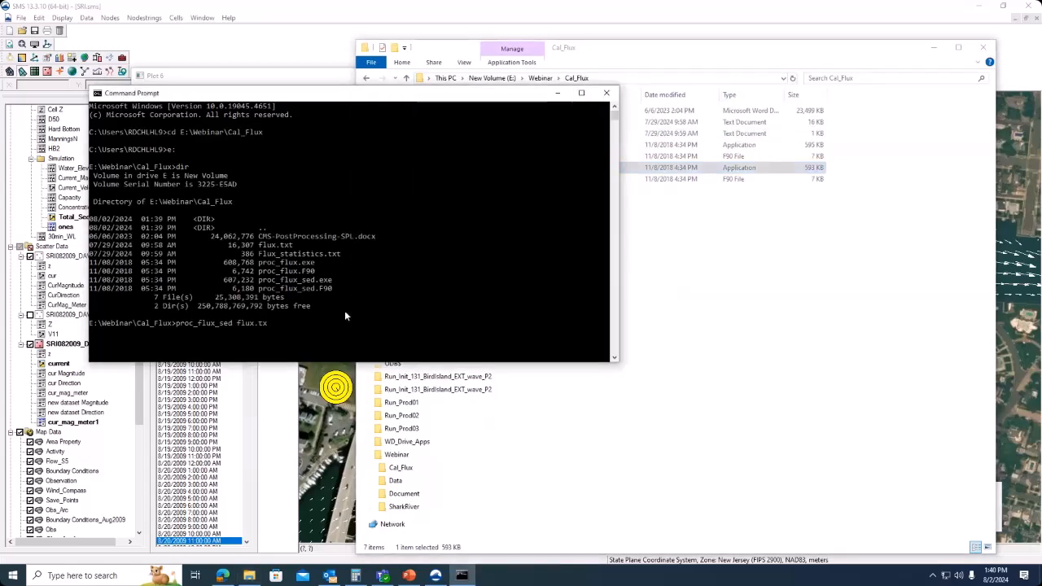
{"action": "type", "text": "t"}
{"action": "key", "text": "Return"}
Examine the sediment flux statistics in Flux_statistics.txt with Vim, including Qin, Qout, Qgross and Qnet, and close the file.
{"action": "left_click", "coordinate": [740, 447]}
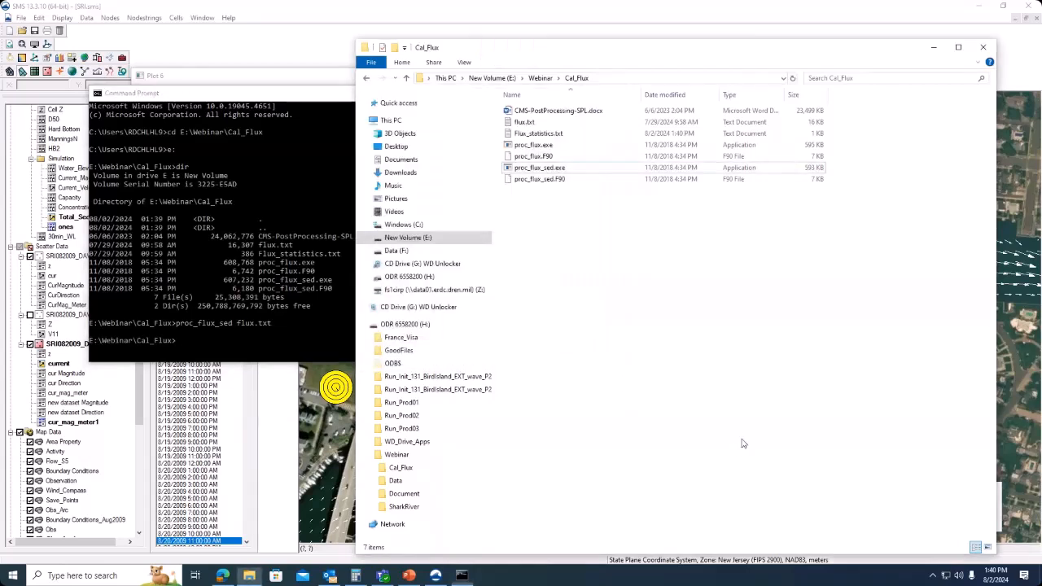
{"action": "left_click", "coordinate": [557, 135]}
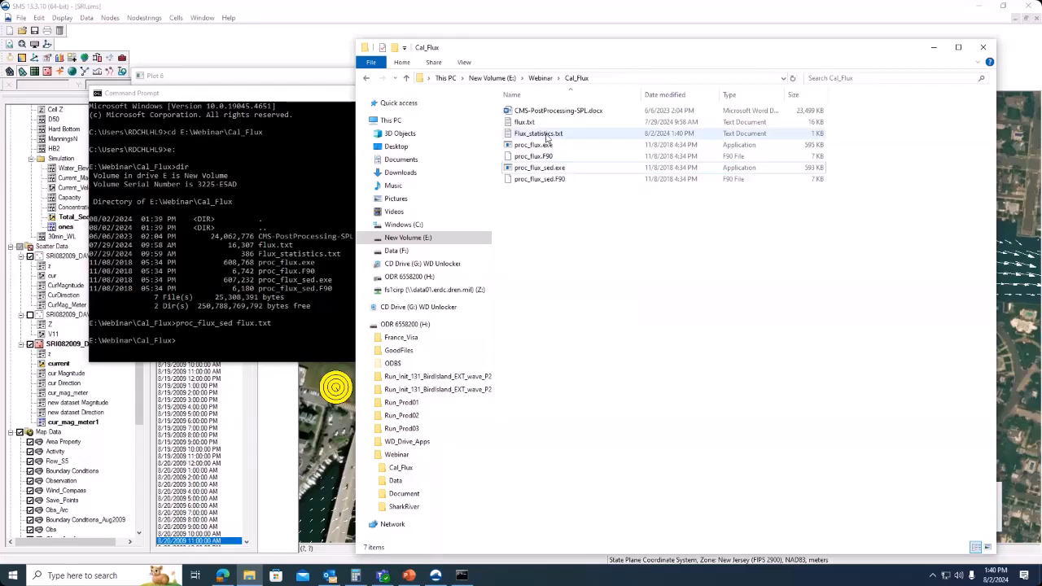
{"action": "left_click", "coordinate": [547, 139]}
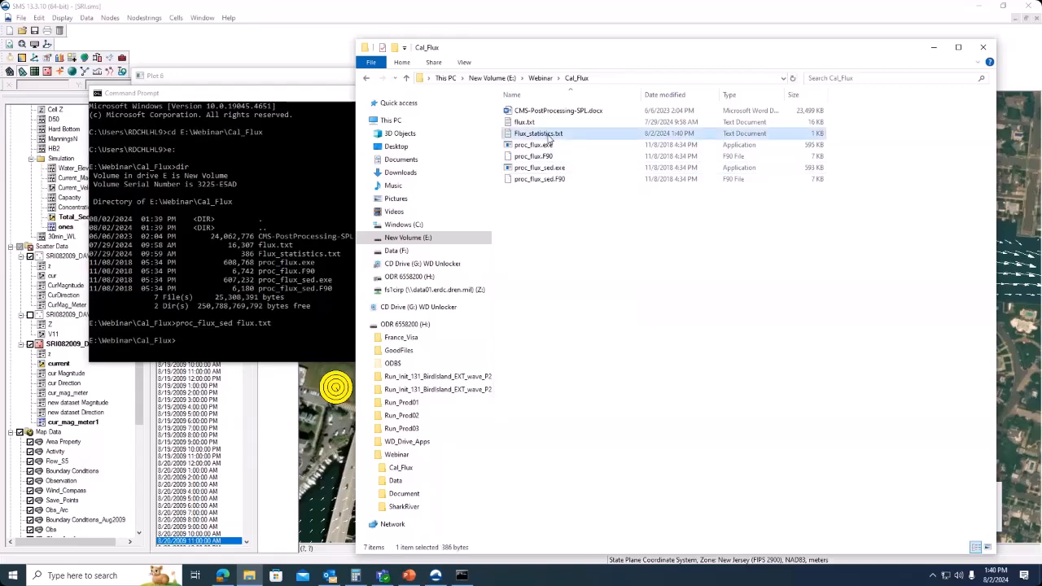
{"action": "double_click", "coordinate": [547, 134]}
{"action": "right_click", "coordinate": [547, 133]}
{"action": "left_click", "coordinate": [598, 235]}
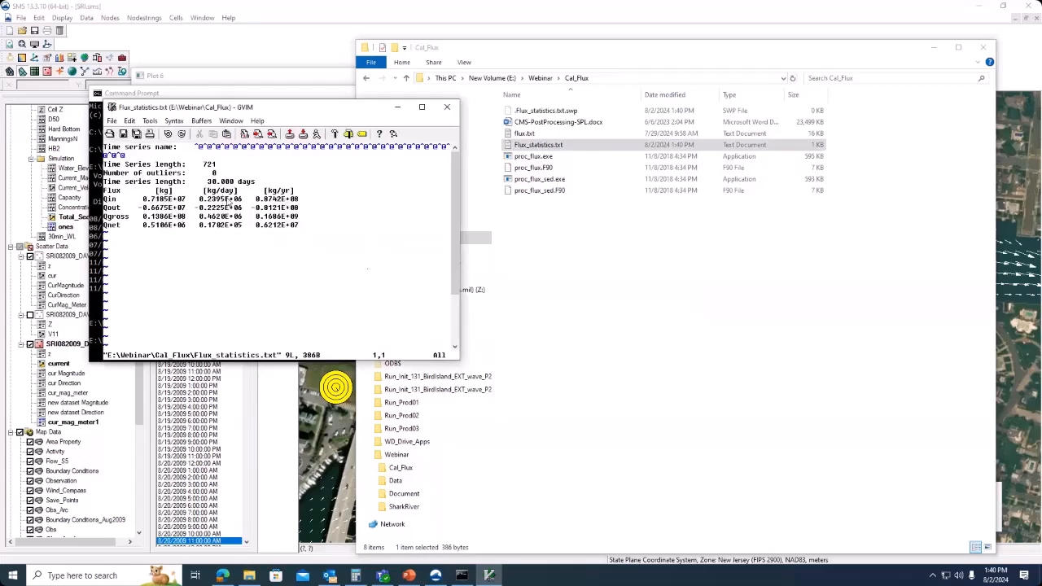
{"action": "left_click", "coordinate": [450, 114]}
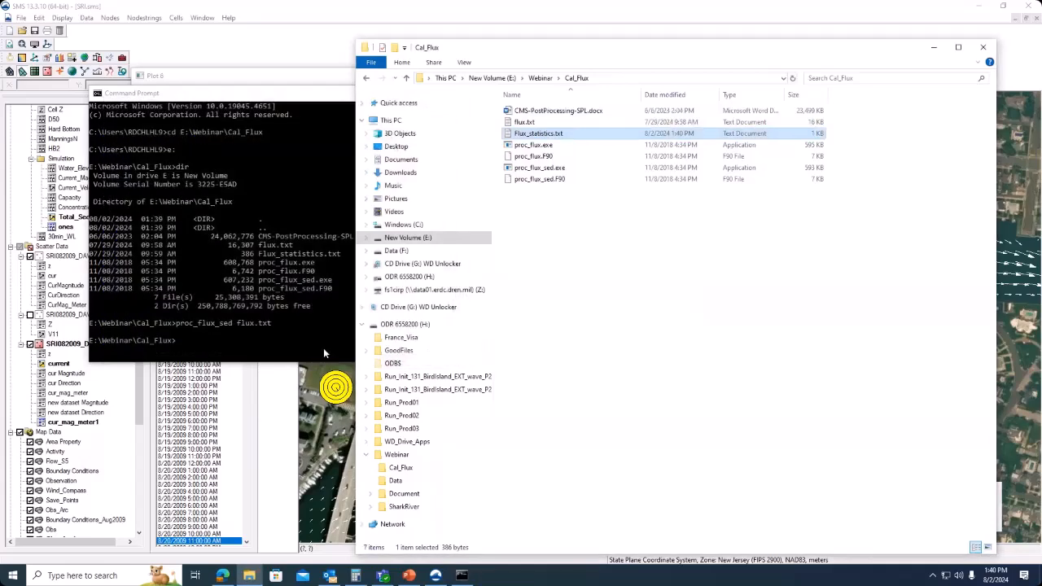
Close the Command Prompt, minimize File Explorer and close the time series plot window in SMS.
{"action": "left_click_drag", "start_coordinate": [352, 102], "coordinate": [619, 99]}
{"action": "left_click", "coordinate": [607, 93]}
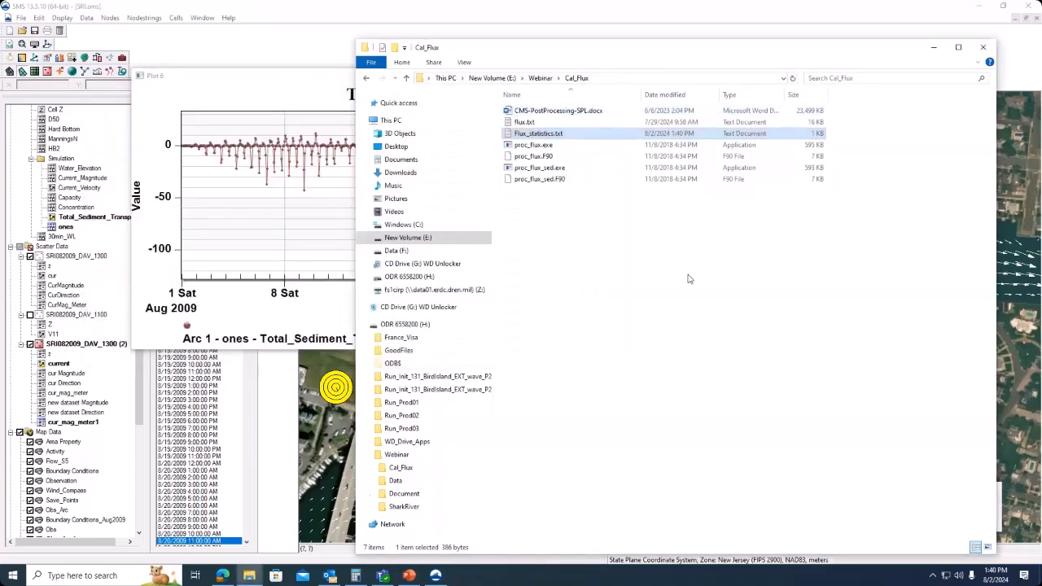
{"action": "left_click", "coordinate": [933, 51]}
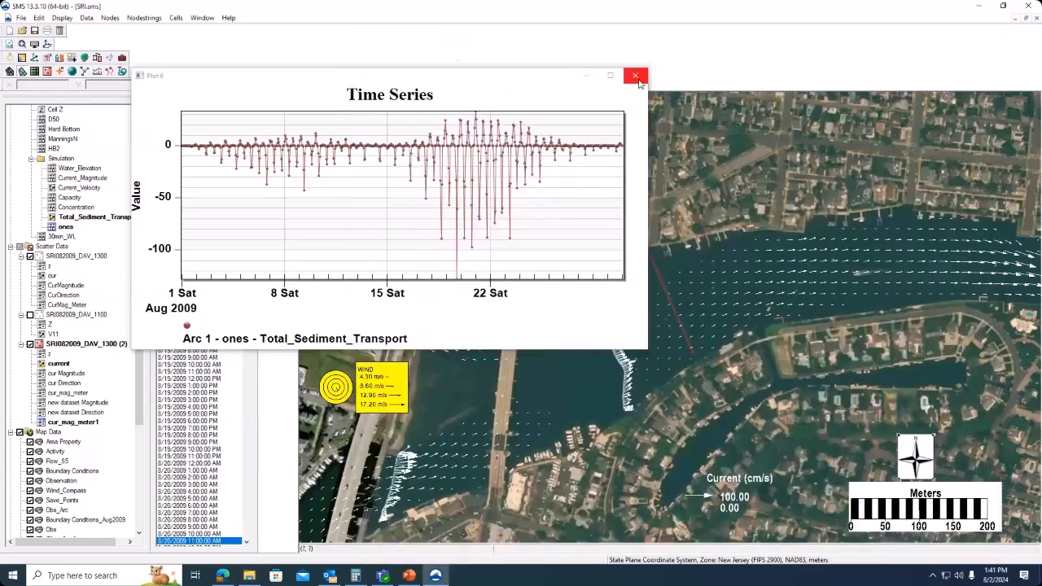
{"action": "left_click", "coordinate": [640, 75]}
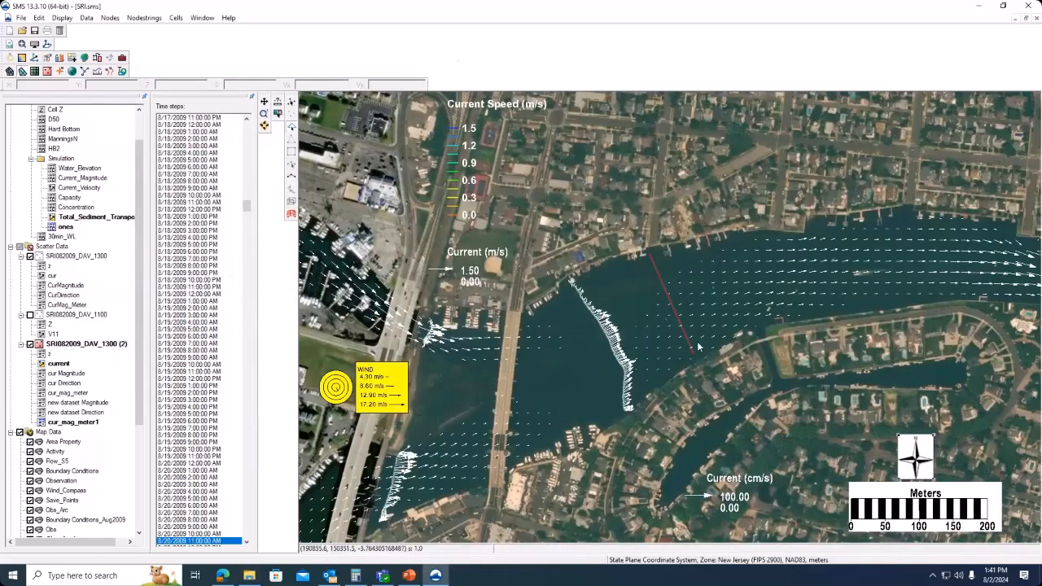
Load SRI_morph.h5 from the Aug2009 folder and display the Morphology_Change dataset contours on the map.
{"action": "left_click", "coordinate": [495, 383]}
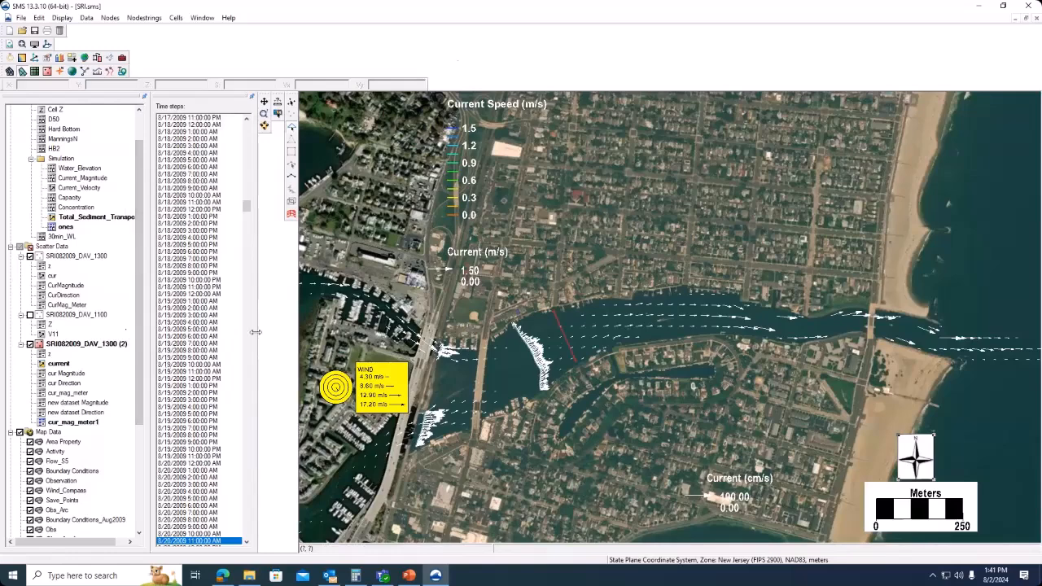
{"action": "left_click", "coordinate": [22, 17]}
{"action": "left_click", "coordinate": [40, 42]}
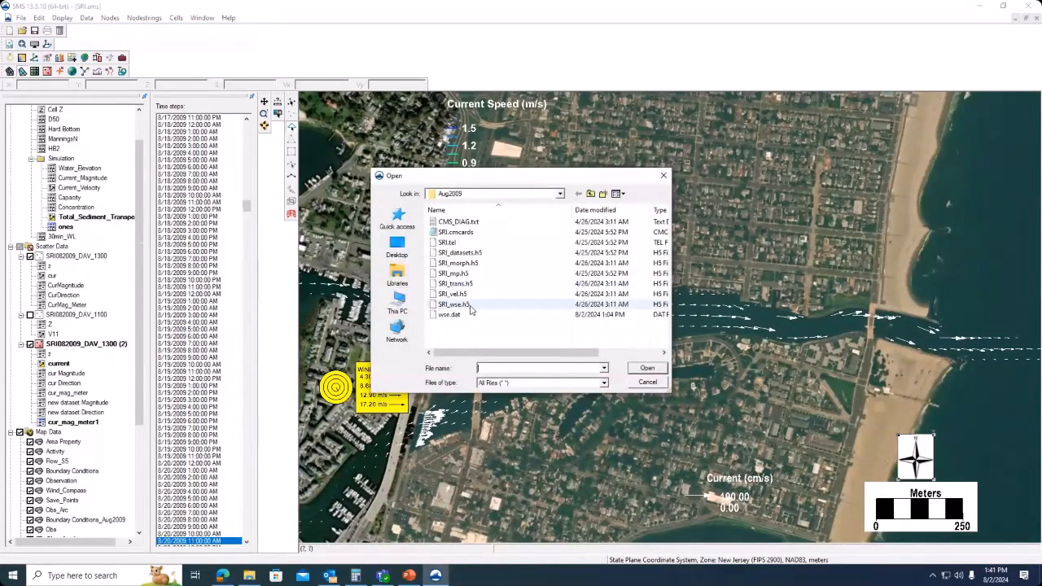
{"action": "left_click", "coordinate": [469, 264]}
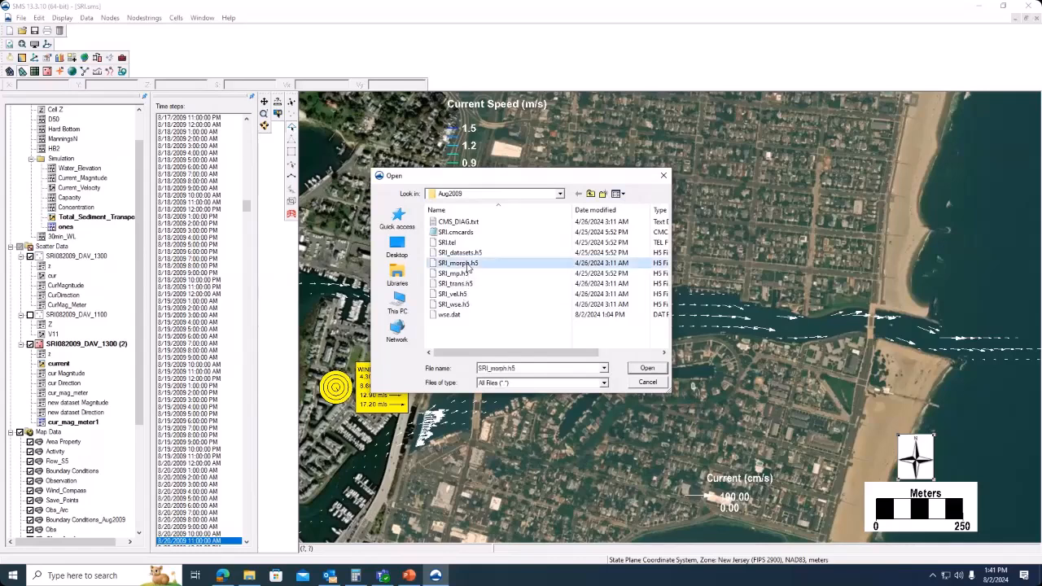
{"action": "left_click", "coordinate": [651, 371]}
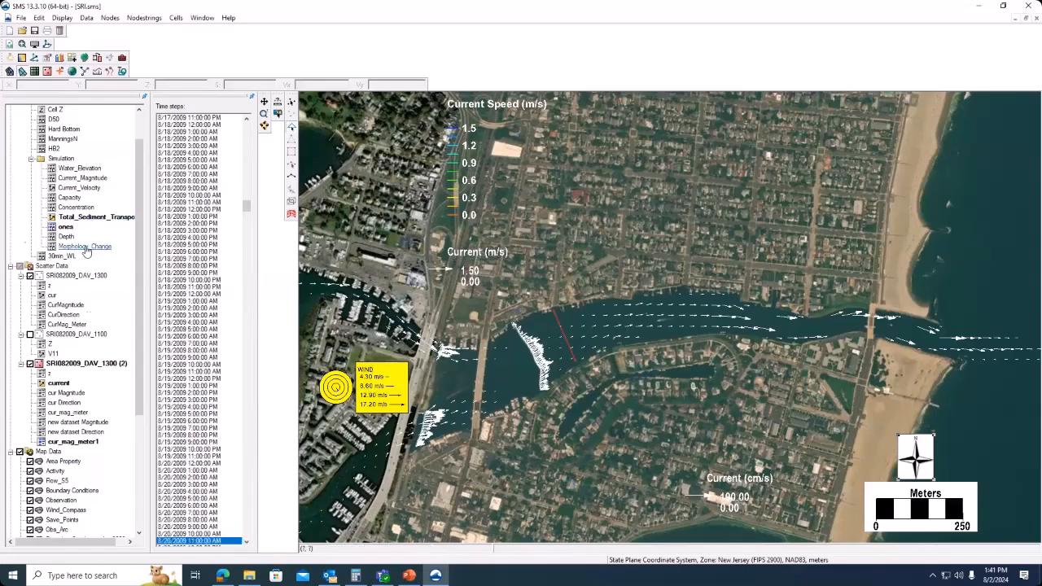
{"action": "left_click", "coordinate": [69, 238]}
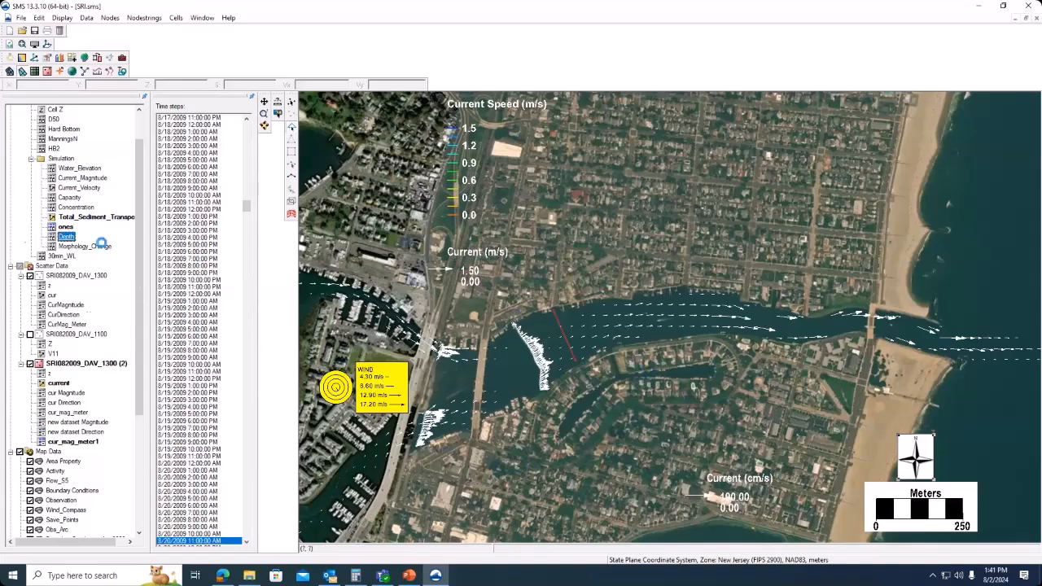
{"action": "left_click", "coordinate": [101, 249]}
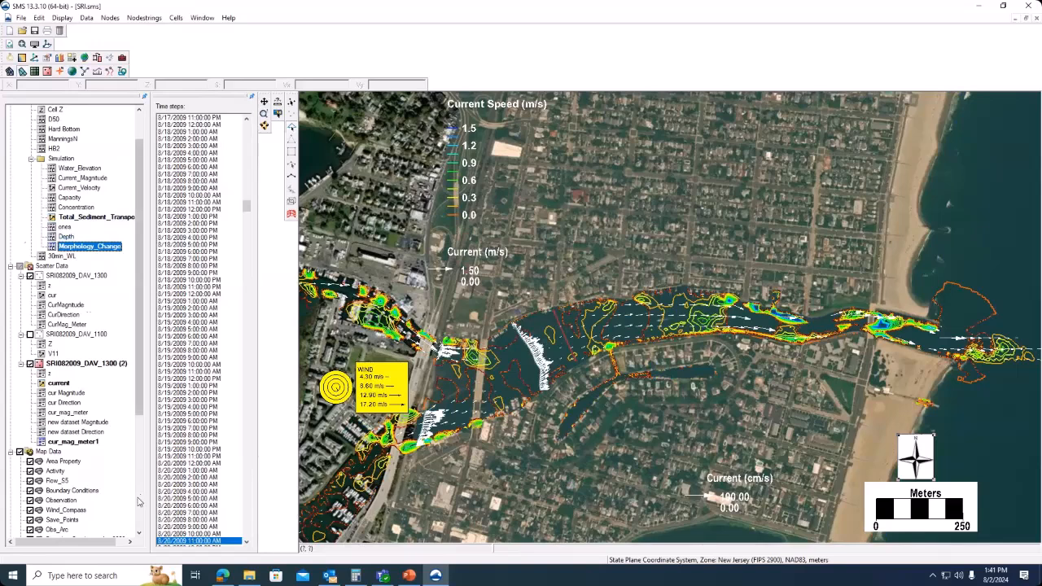
Draw a new feature arc in the Obs_Arc1 coverage across the inlet mouth between the two jetties.
{"action": "scroll", "coordinate": [138, 502], "scroll_direction": "down", "scroll_amount": 6}
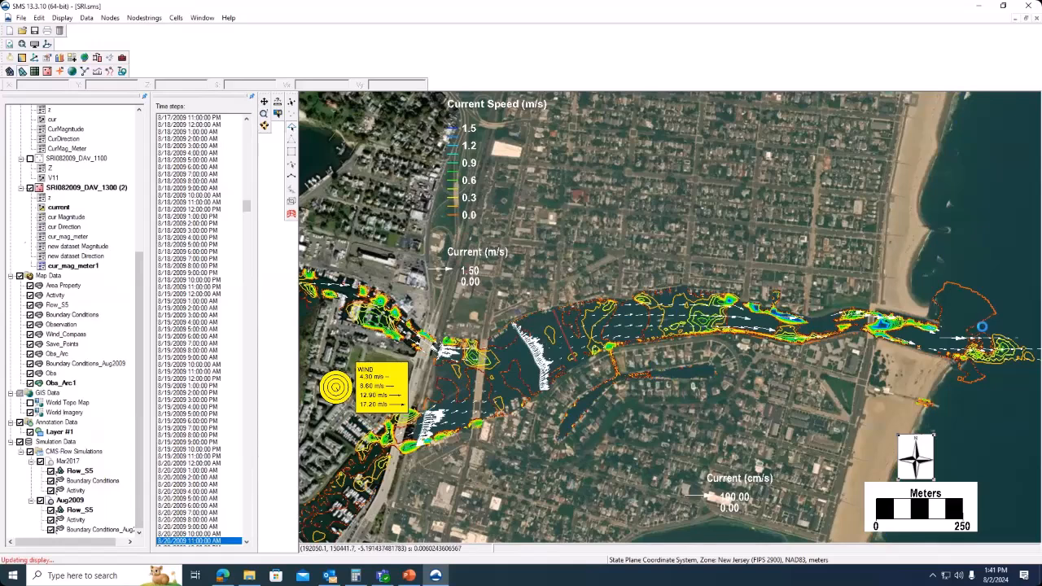
{"action": "scroll", "coordinate": [982, 326], "scroll_direction": "up", "scroll_amount": 1}
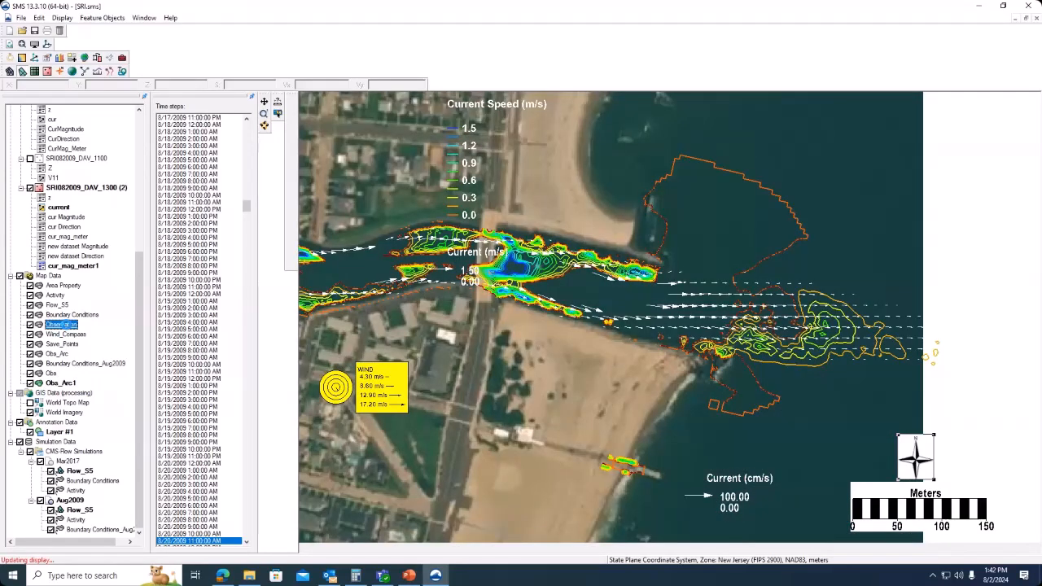
{"action": "left_click", "coordinate": [62, 384]}
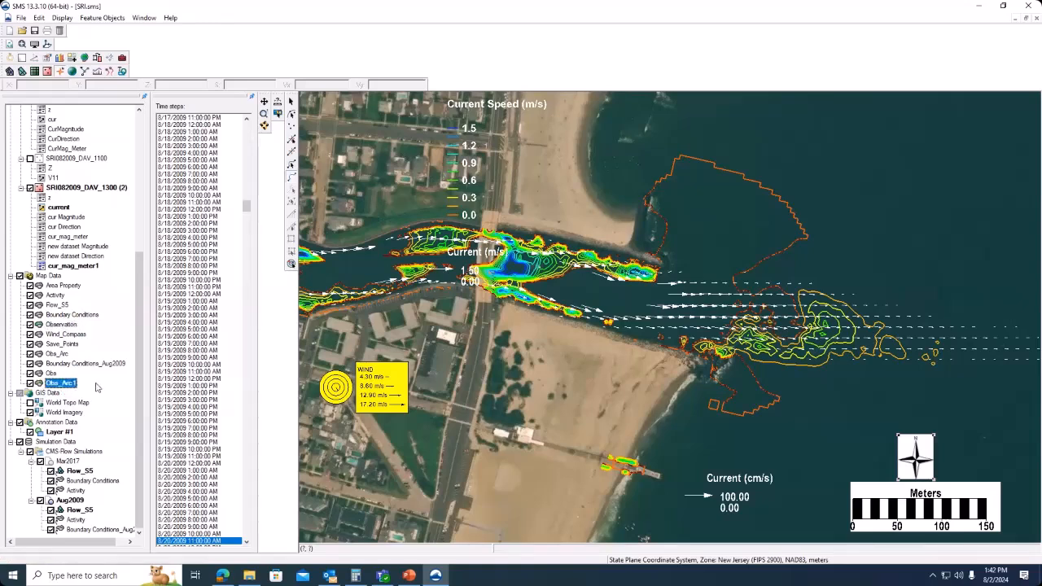
{"action": "left_click", "coordinate": [61, 384]}
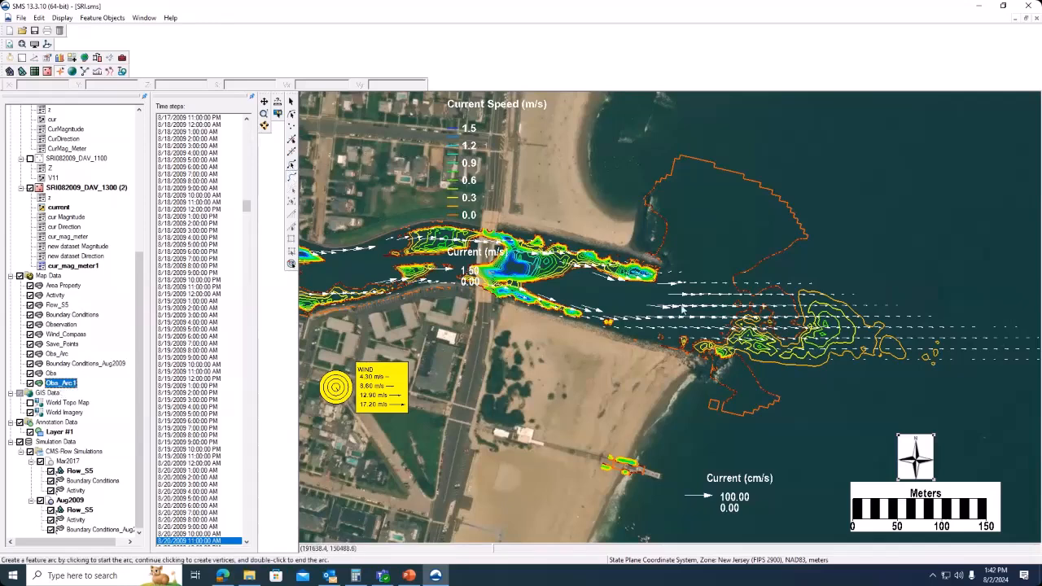
{"action": "left_click", "coordinate": [640, 337]}
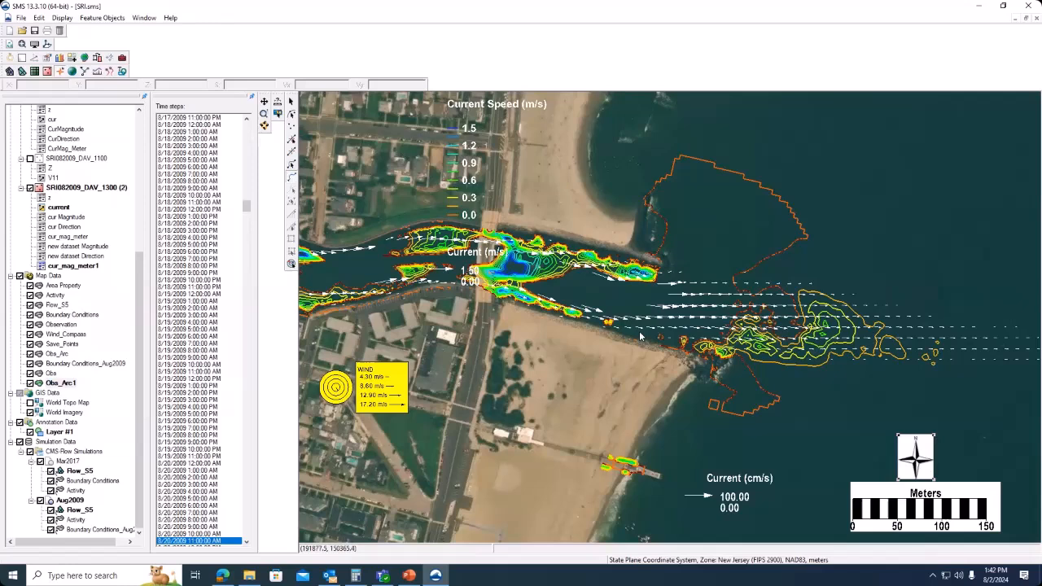
{"action": "double_click", "coordinate": [661, 276]}
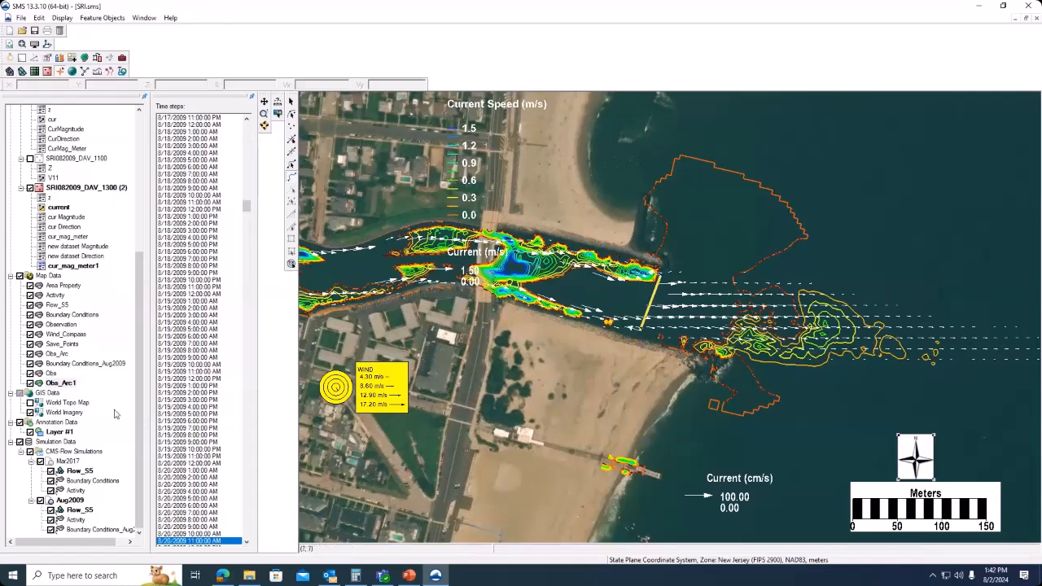
Set up an Observation Profile plot on the Obs_Arc1 coverage that shows only Arc 2.
{"action": "left_click", "coordinate": [67, 385]}
{"action": "scroll", "coordinate": [136, 271], "scroll_direction": "up", "scroll_amount": 3}
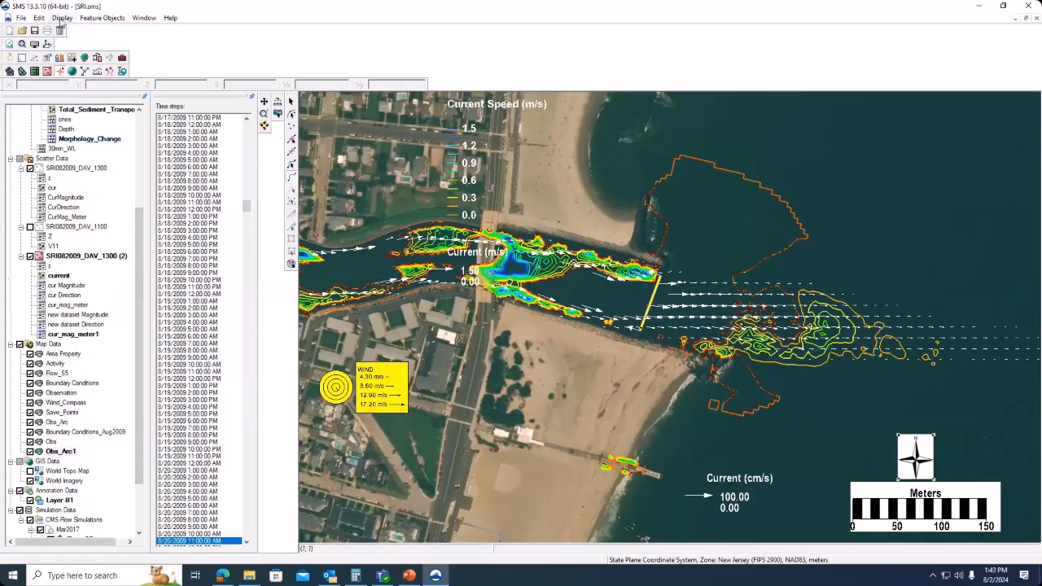
{"action": "left_click", "coordinate": [61, 18]}
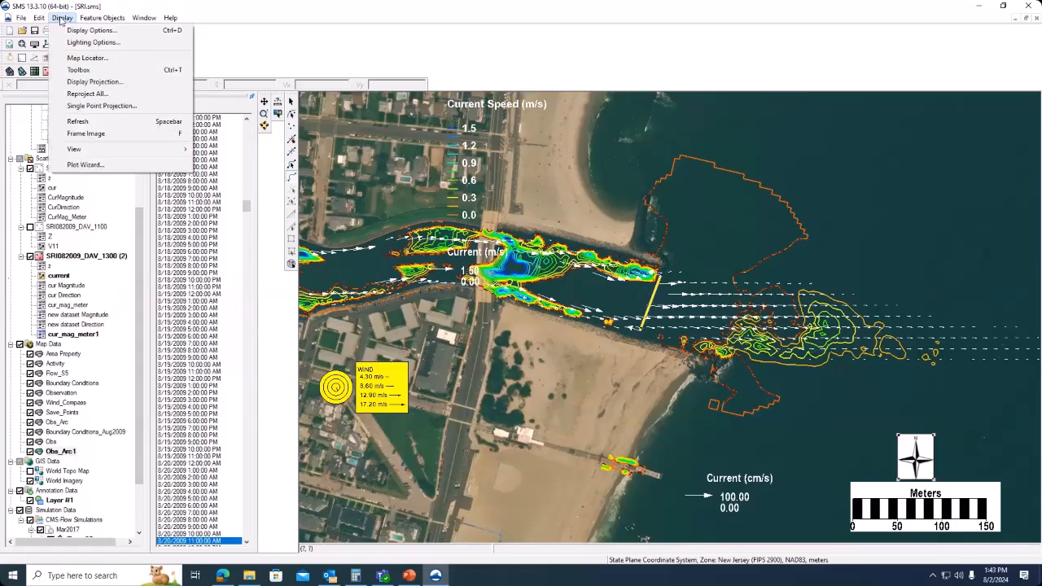
{"action": "left_click", "coordinate": [86, 166]}
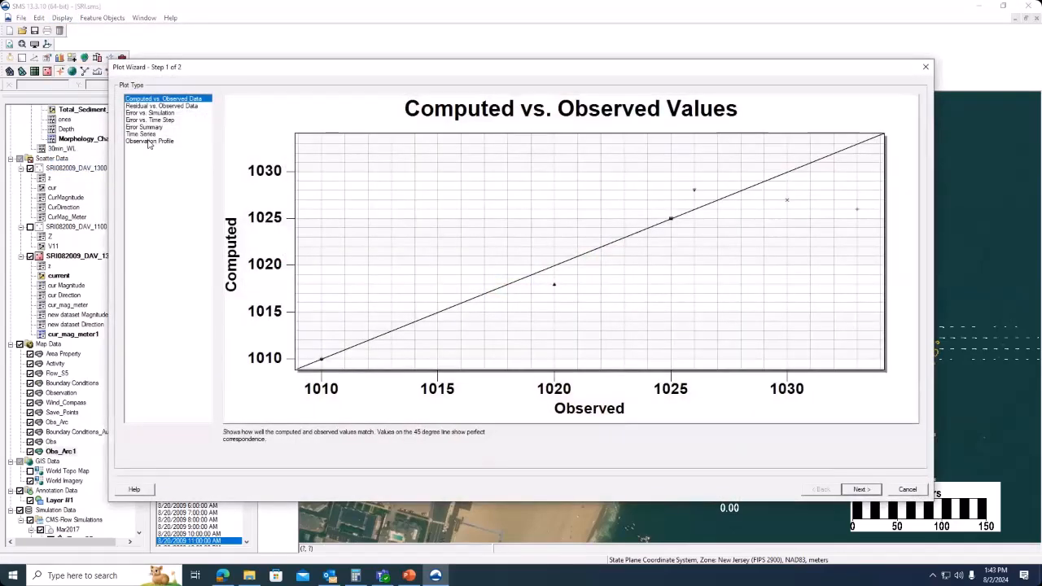
{"action": "left_click", "coordinate": [148, 142]}
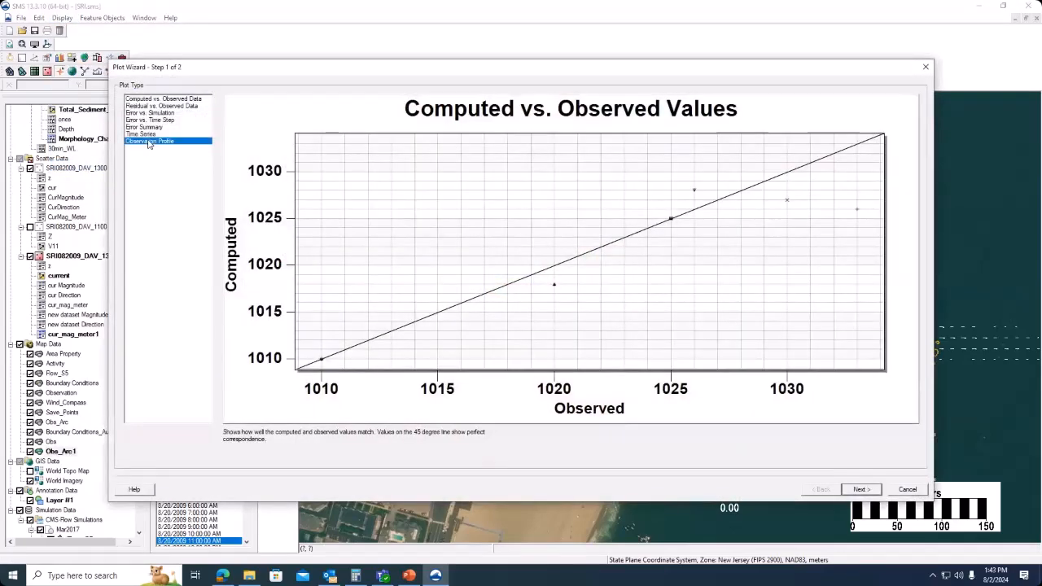
{"action": "left_click", "coordinate": [860, 490]}
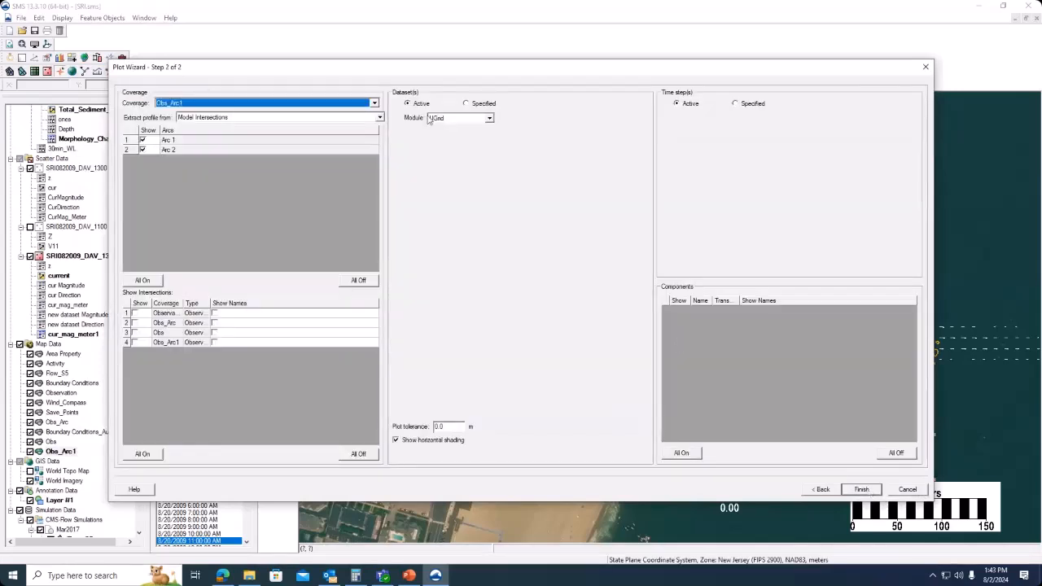
{"action": "left_click", "coordinate": [143, 140]}
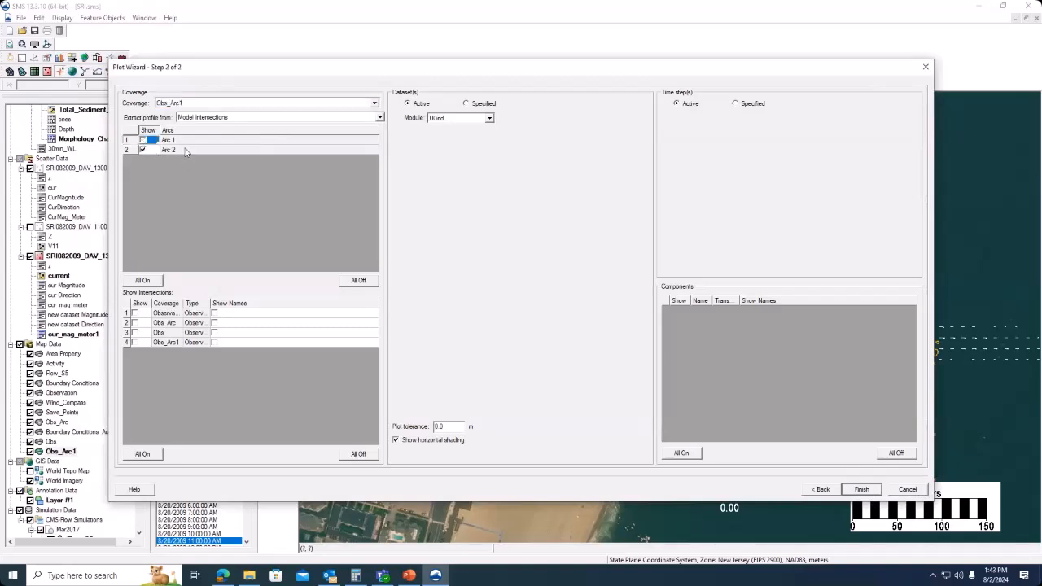
Plot the Depth profile for time steps 8/1/2009 12:00 AM and 8/31/2009 12:00 AM, and close the plot after viewing it.
{"action": "left_click", "coordinate": [466, 104]}
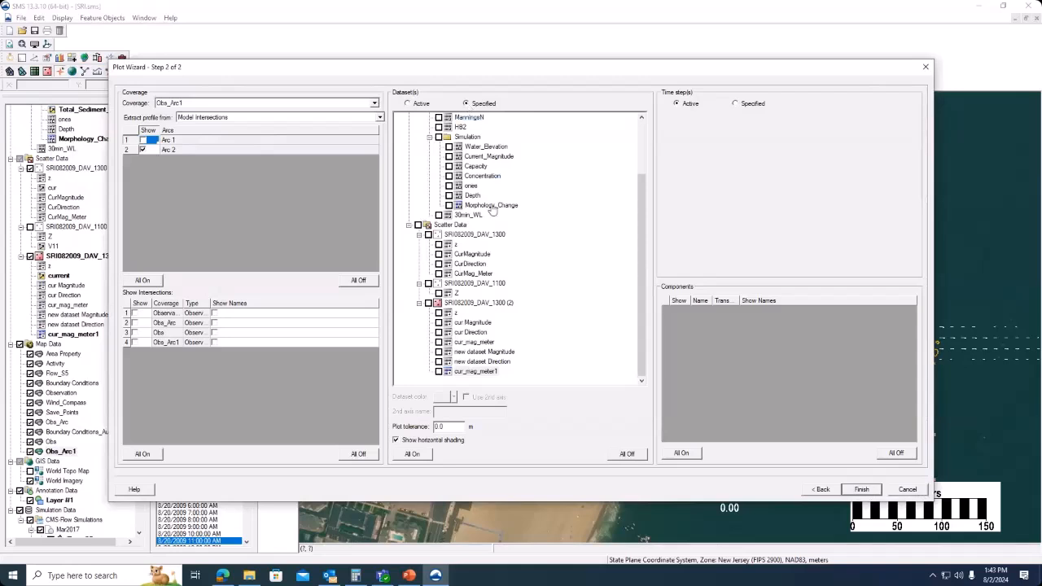
{"action": "left_click", "coordinate": [448, 196]}
{"action": "left_click", "coordinate": [735, 104]}
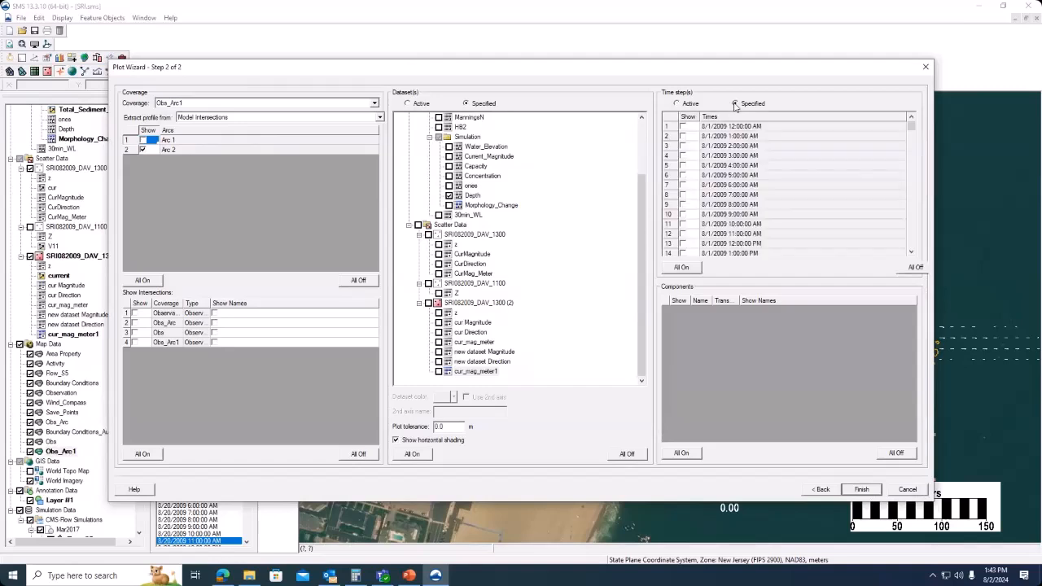
{"action": "left_click", "coordinate": [683, 127]}
{"action": "scroll", "coordinate": [913, 246], "scroll_direction": "down", "scroll_amount": 20}
{"action": "scroll", "coordinate": [913, 246], "scroll_direction": "down", "scroll_amount": 20}
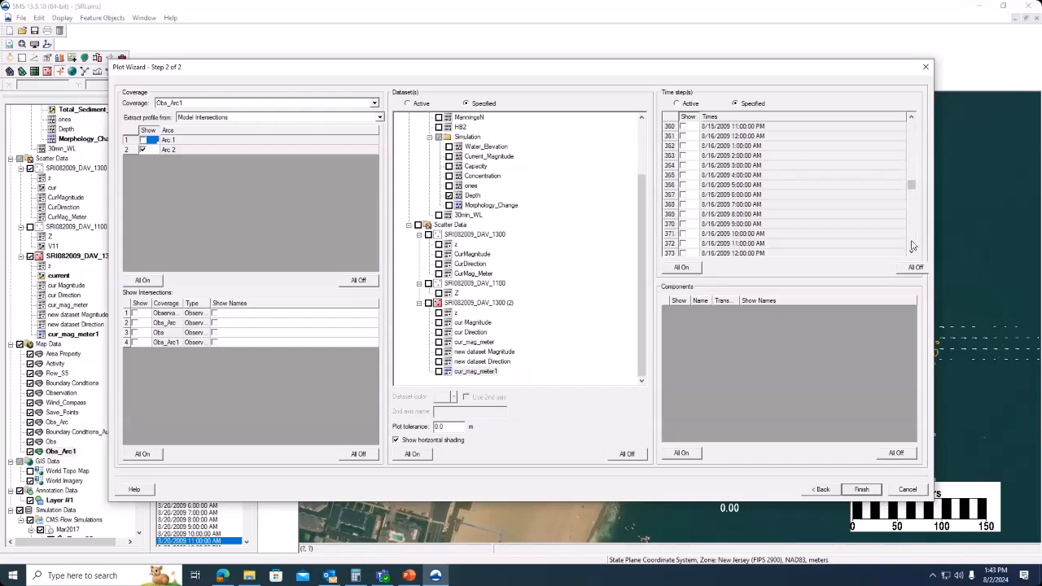
{"action": "scroll", "coordinate": [913, 235], "scroll_direction": "down", "scroll_amount": 20}
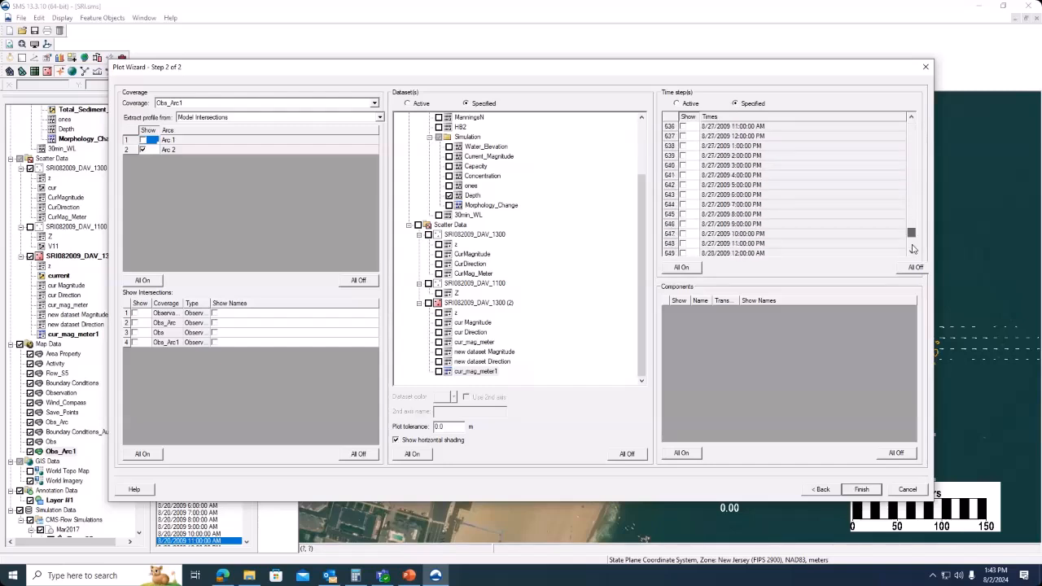
{"action": "left_click", "coordinate": [683, 244]}
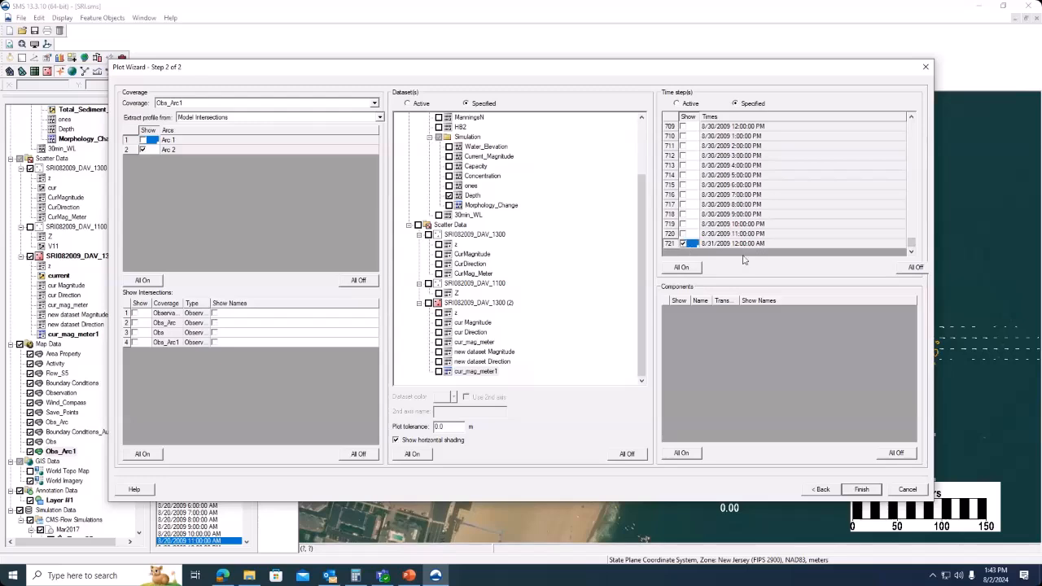
{"action": "left_click", "coordinate": [863, 490]}
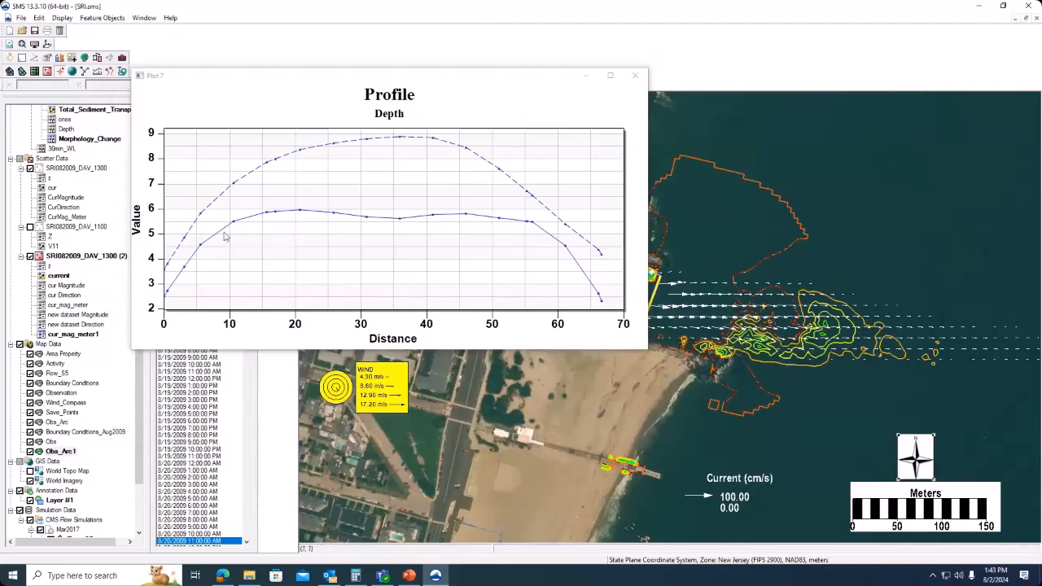
{"action": "left_click", "coordinate": [636, 76]}
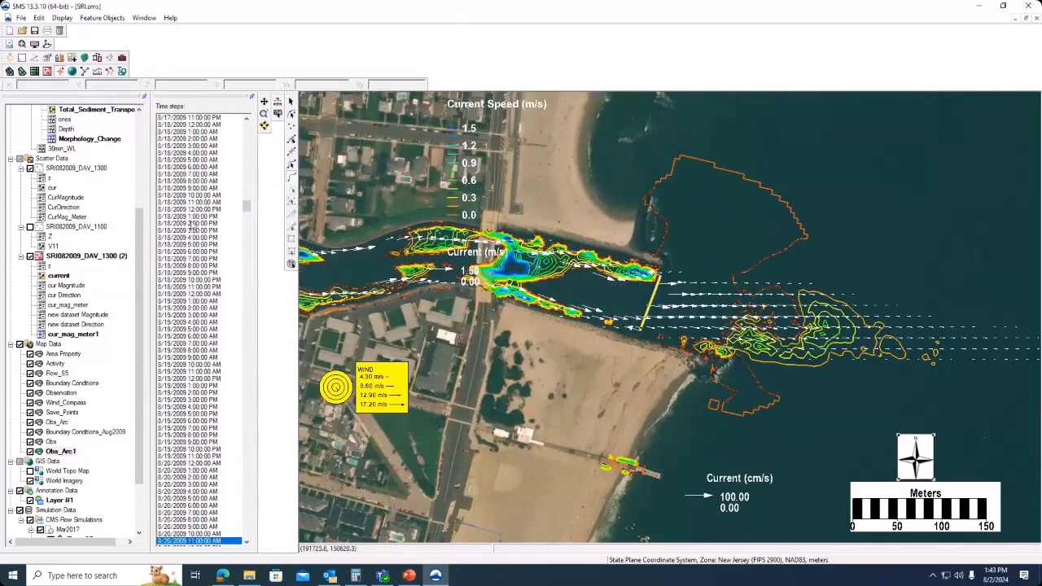
Make Depth the active dataset and enter d12:1*(-1) in the Data Calculator to reverse its sign.
{"action": "left_click", "coordinate": [66, 129]}
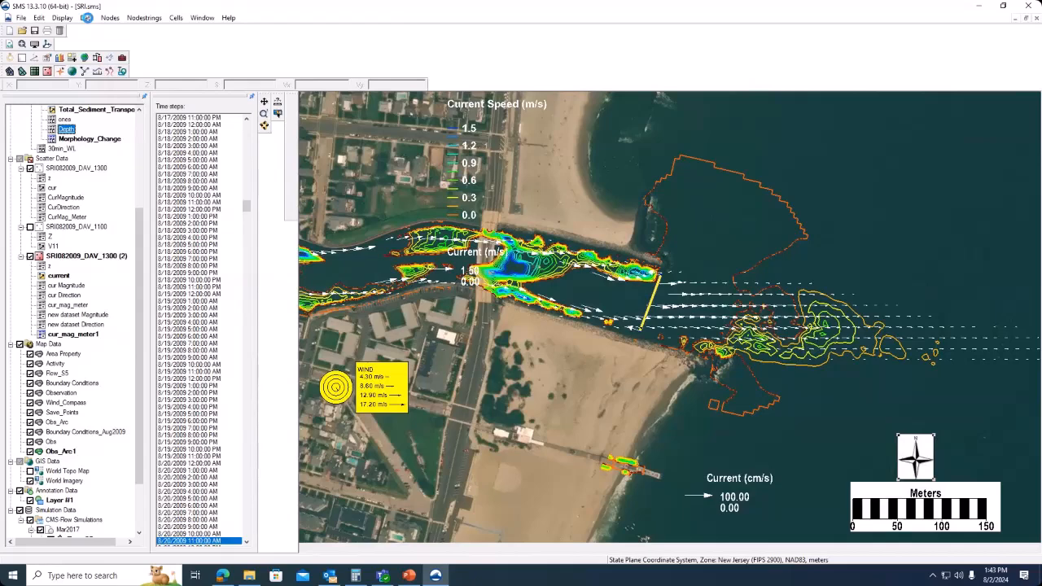
{"action": "left_click", "coordinate": [87, 18]}
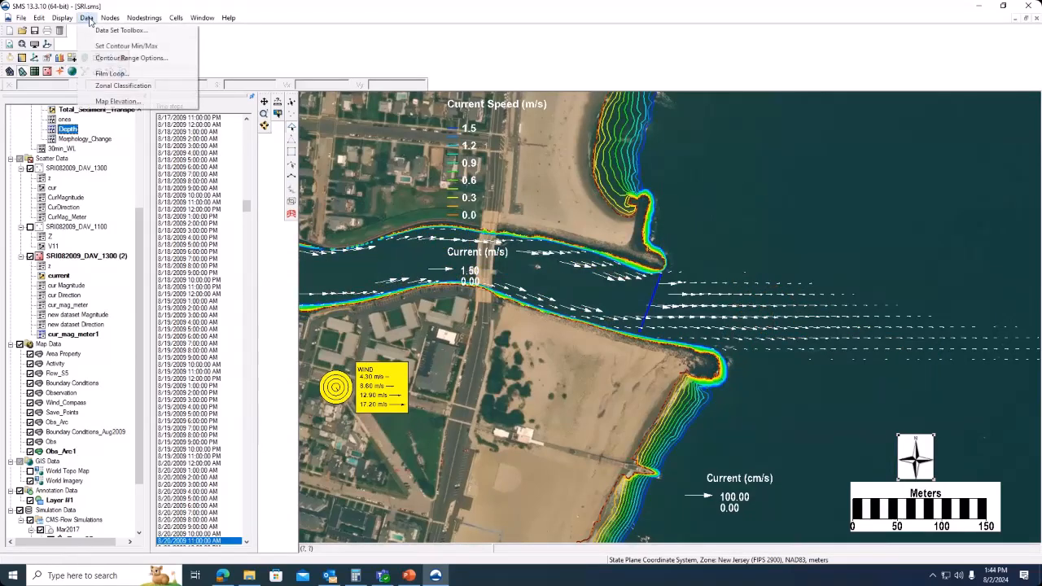
{"action": "left_click", "coordinate": [107, 33]}
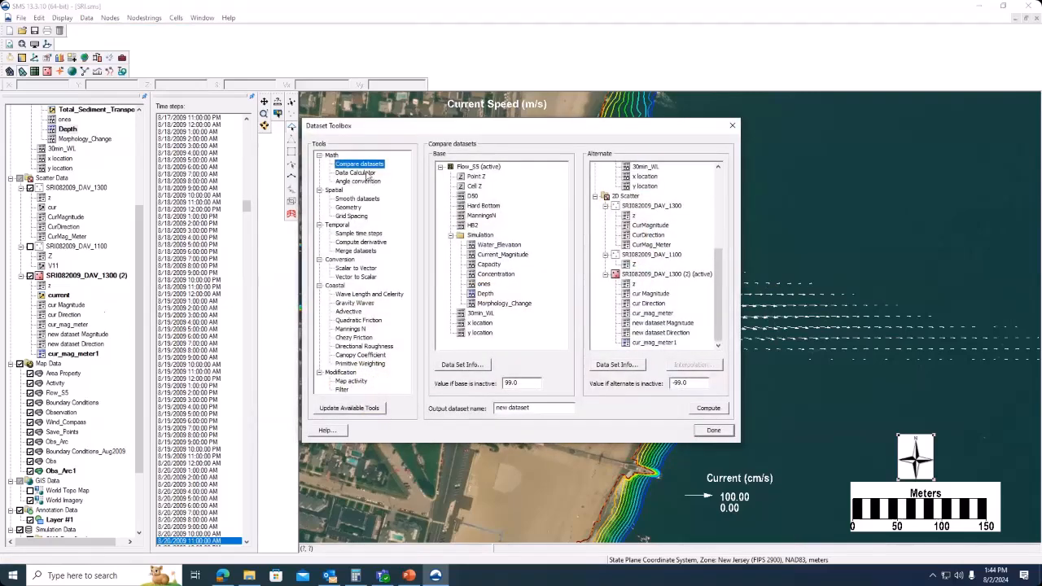
{"action": "left_click", "coordinate": [369, 174]}
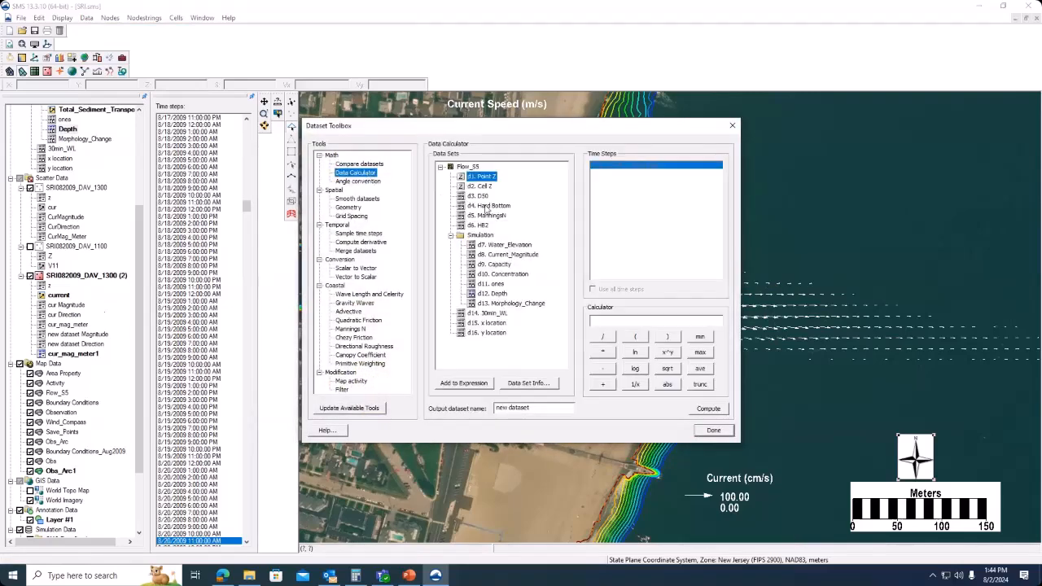
{"action": "double_click", "coordinate": [499, 294]}
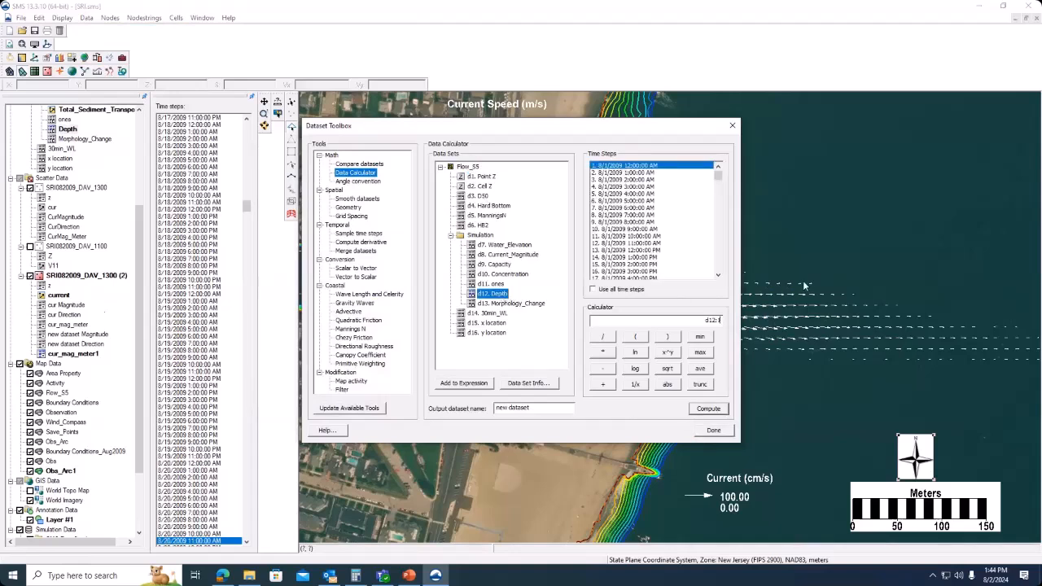
{"action": "type", "text": "^(-1)"}
Name the output dataset Depth1, extend the expression to all time steps as d12:all*(-1), compute it and close the toolbox.
{"action": "left_click_drag", "start_coordinate": [544, 409], "coordinate": [493, 409]}
{"action": "type", "text": "Depth1"}
{"action": "left_click", "coordinate": [593, 290]}
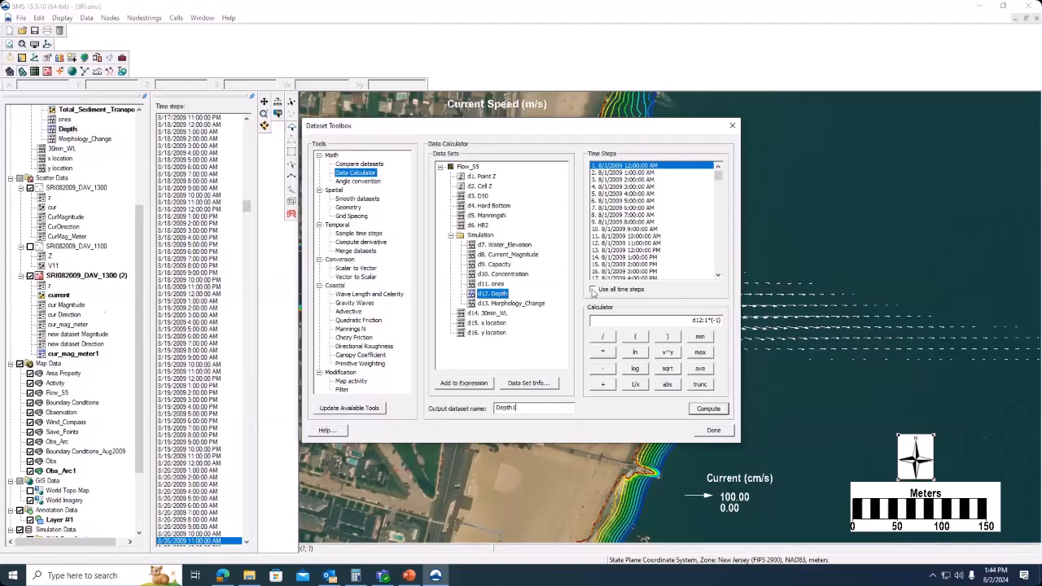
{"action": "left_click", "coordinate": [705, 321]}
{"action": "type", "text": "all"}
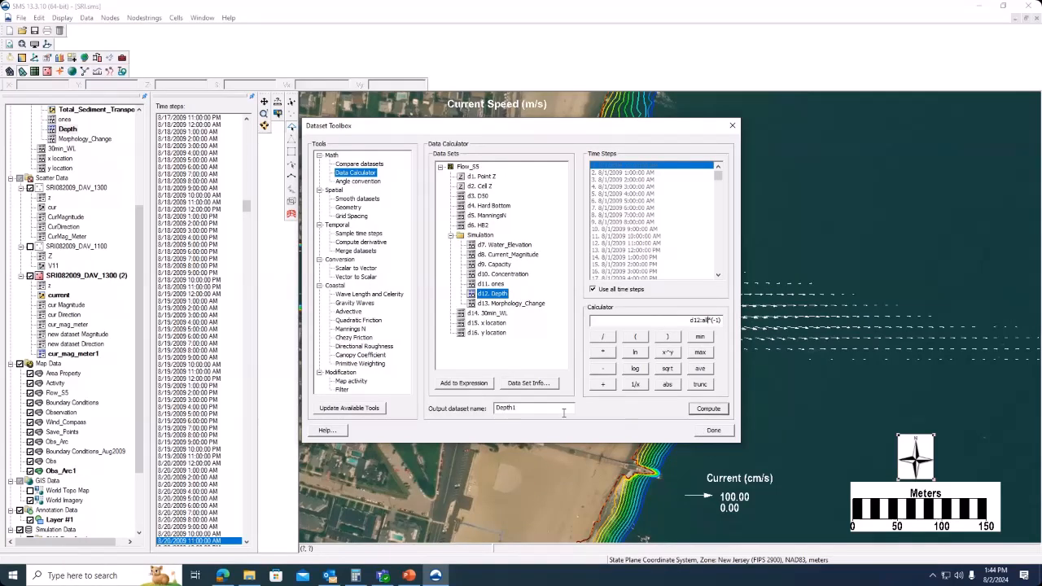
{"action": "left_click", "coordinate": [708, 410]}
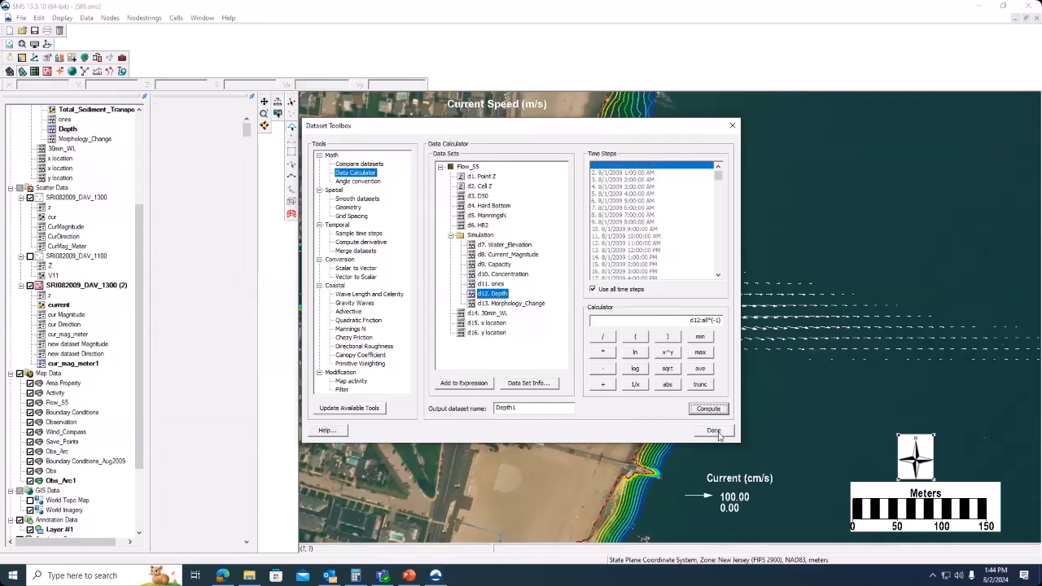
{"action": "left_click", "coordinate": [716, 432]}
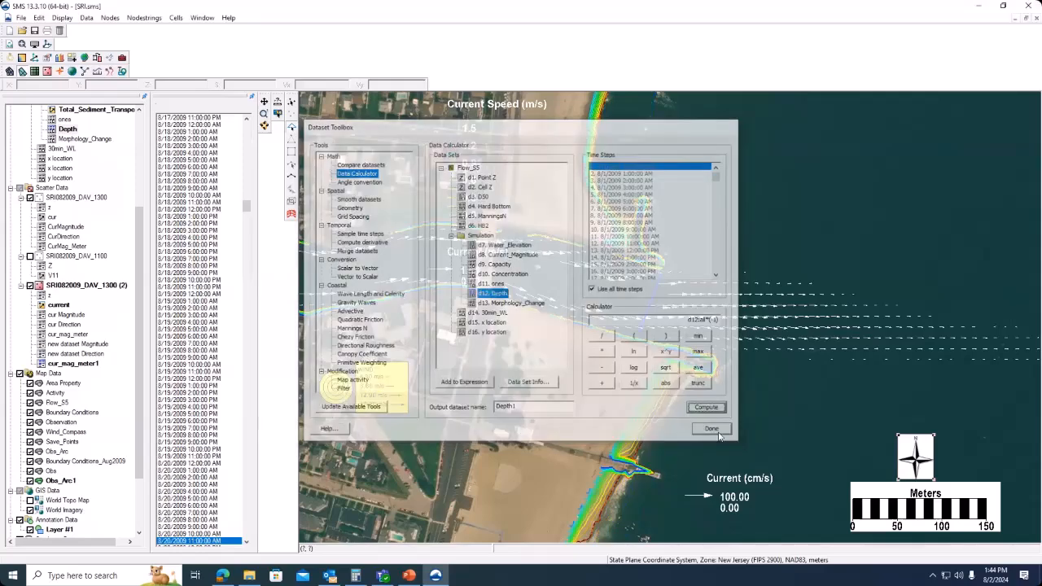
Create a new Observation Profile plot from the Obs_Arc1 coverage with Arc 1 hidden and Arc 2 shown.
{"action": "left_click", "coordinate": [63, 18]}
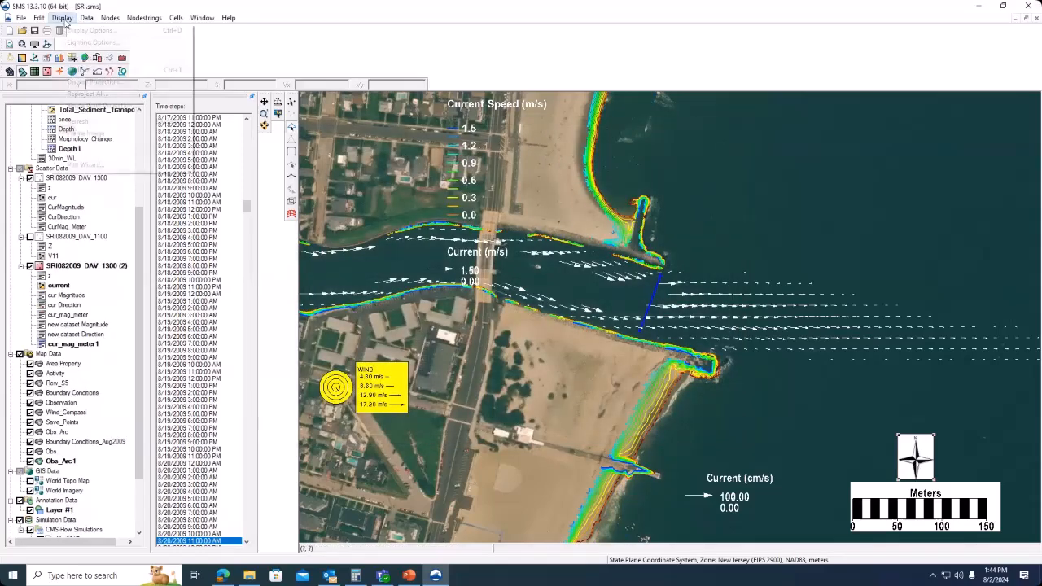
{"action": "left_click", "coordinate": [100, 167]}
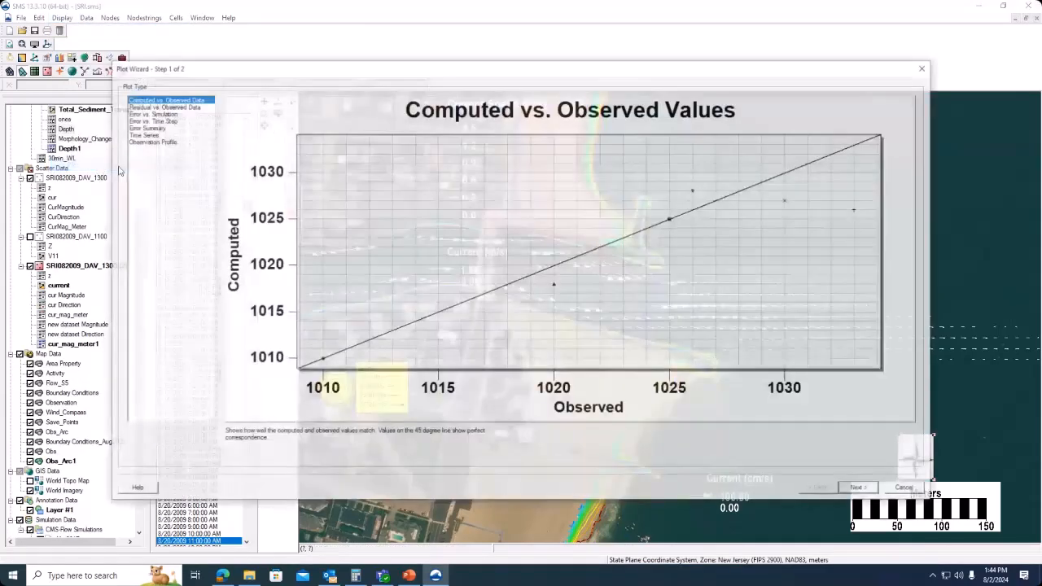
{"action": "left_click", "coordinate": [162, 141]}
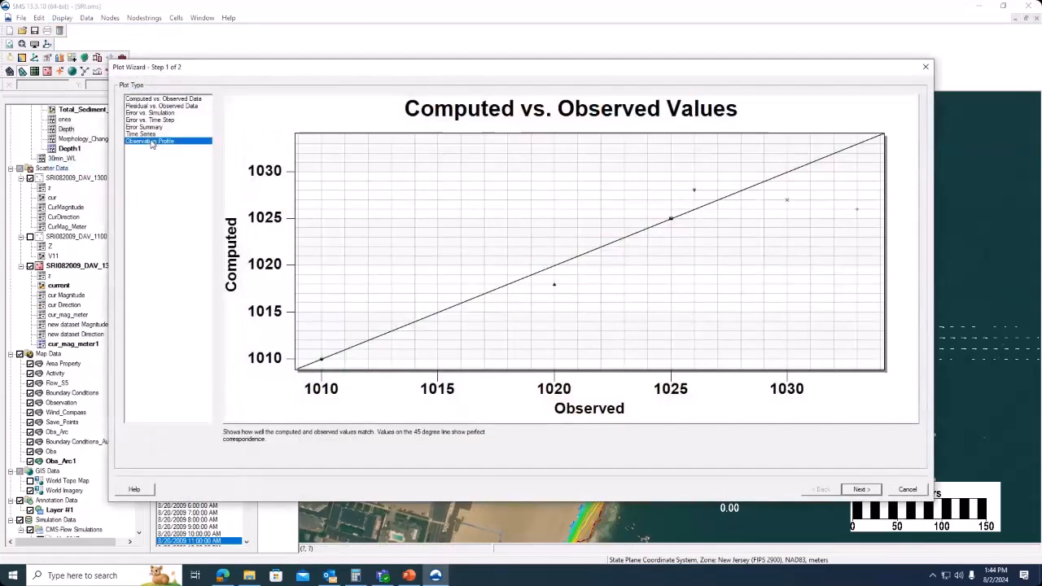
{"action": "left_click", "coordinate": [862, 489]}
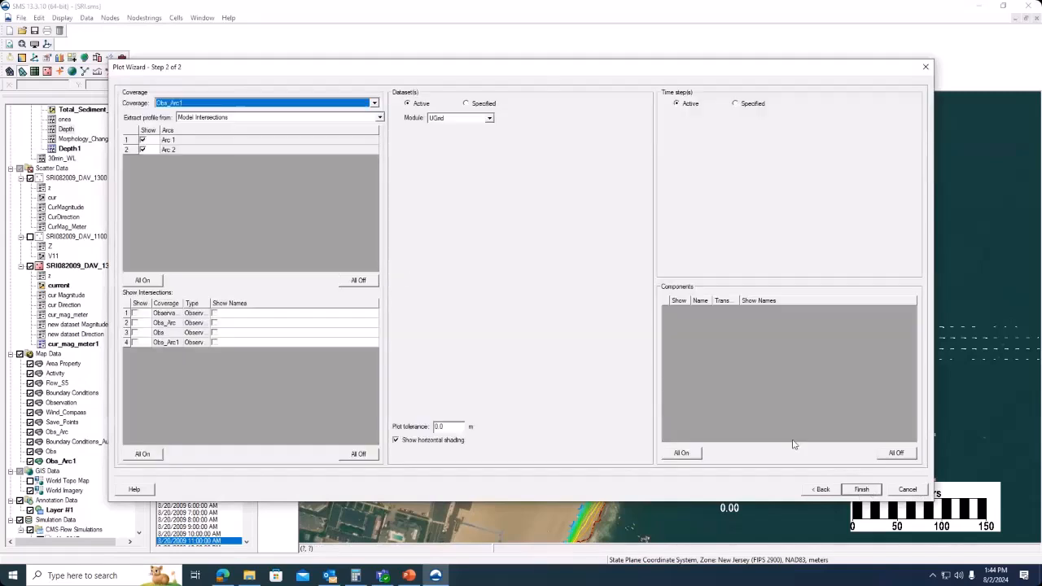
{"action": "left_click", "coordinate": [144, 140]}
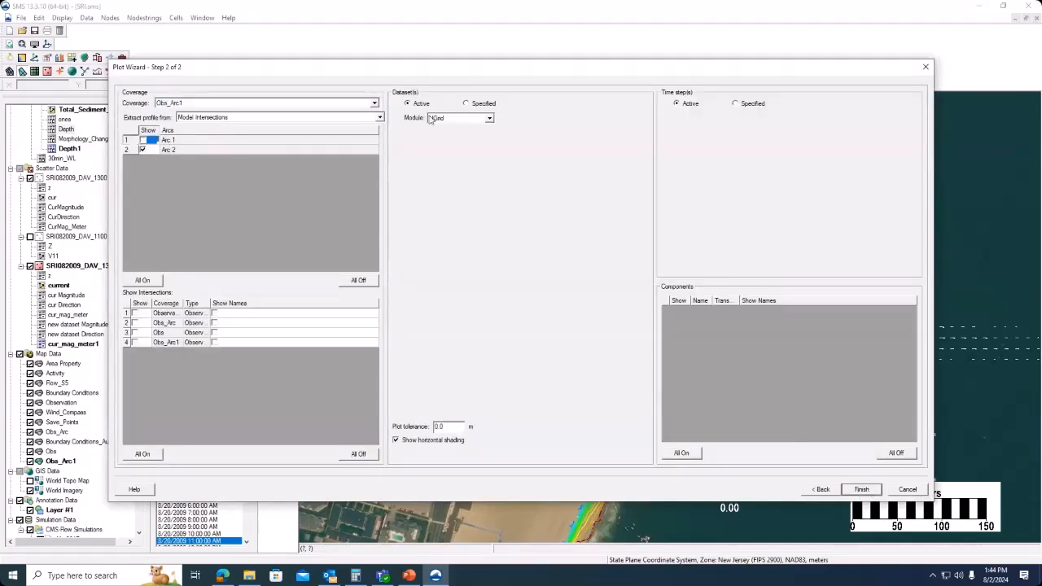
Plot the Depth1 profile for time steps 8/1/2009 12:00 AM and 8/31/2009 12:00 AM, and close the plot after viewing it.
{"action": "left_click", "coordinate": [468, 105]}
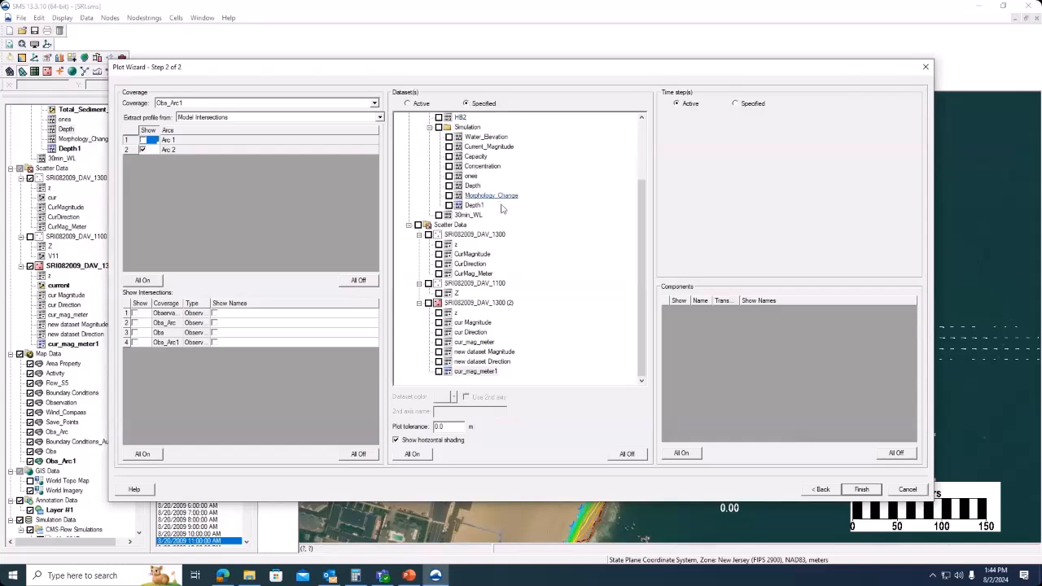
{"action": "left_click", "coordinate": [448, 205]}
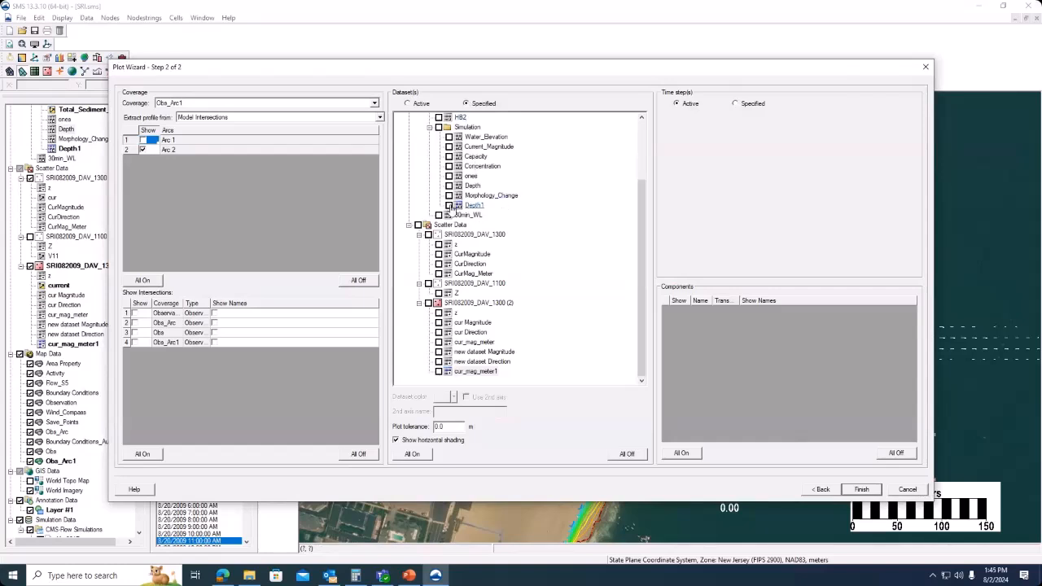
{"action": "left_click", "coordinate": [737, 104]}
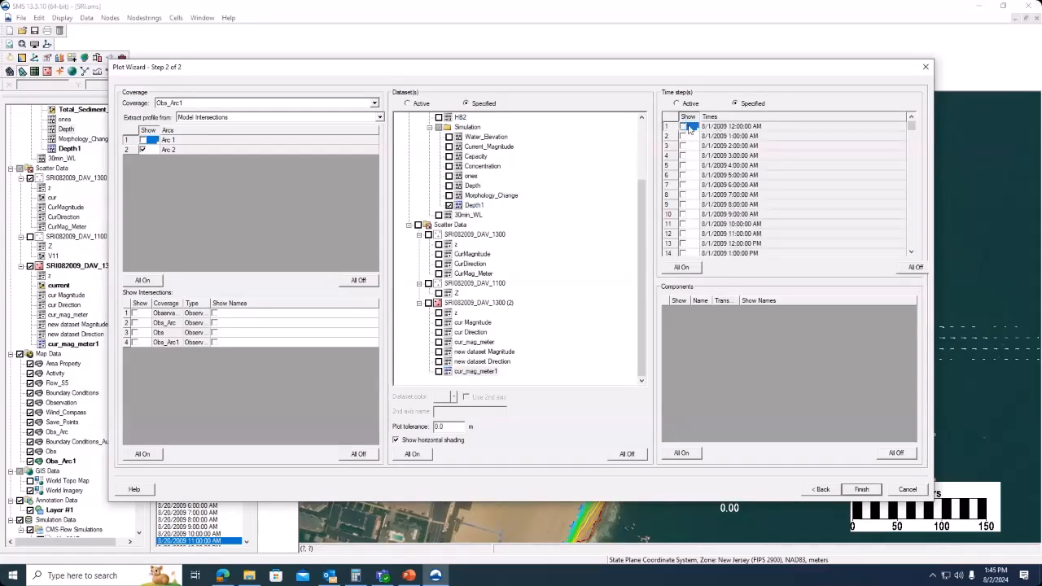
{"action": "left_click", "coordinate": [912, 242]}
{"action": "left_click_drag", "start_coordinate": [912, 243], "coordinate": [913, 244]}
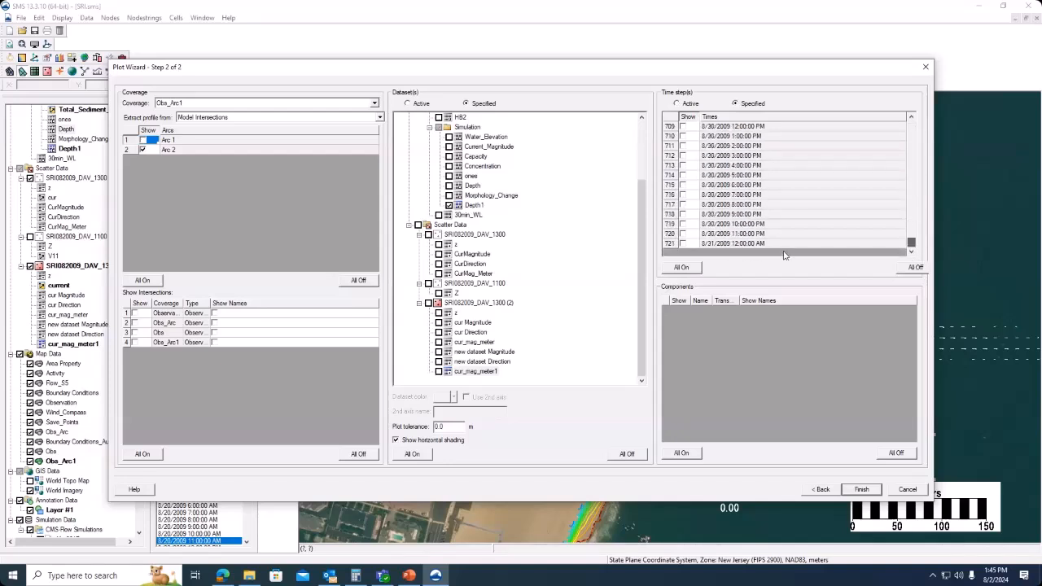
{"action": "left_click", "coordinate": [683, 244]}
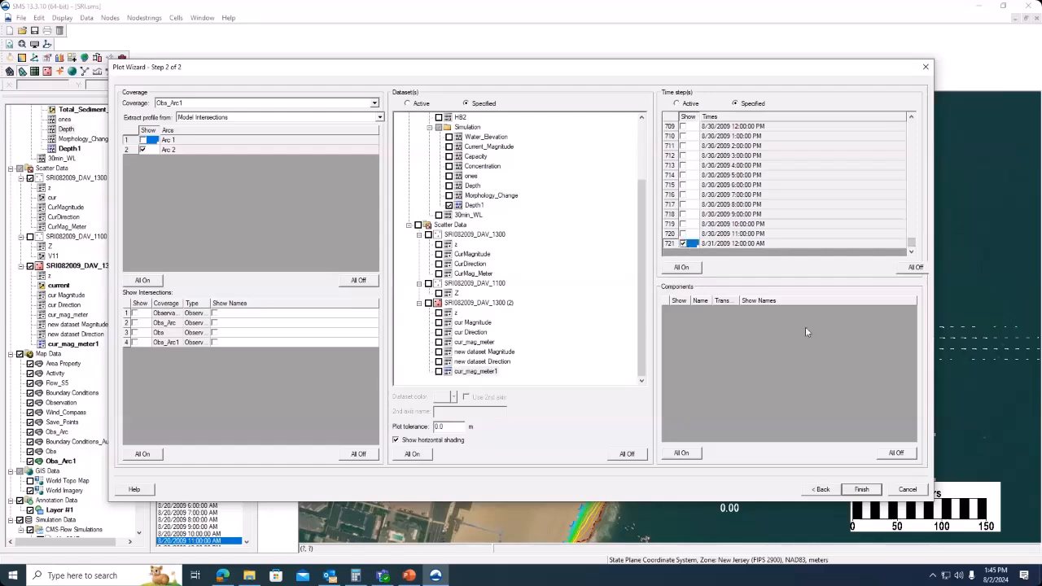
{"action": "left_click", "coordinate": [863, 489]}
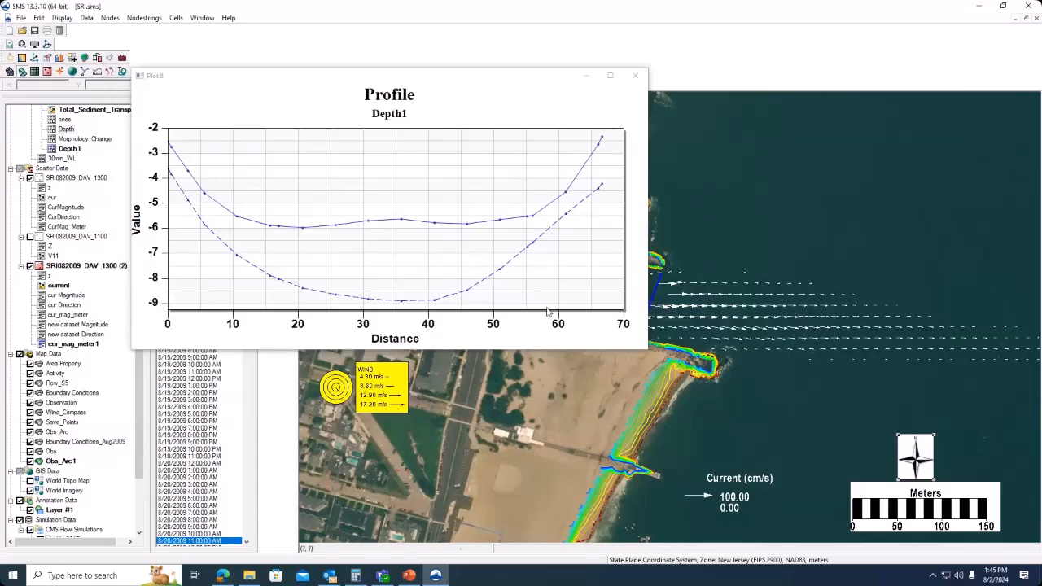
{"action": "left_click", "coordinate": [637, 78]}
{"action": "left_click", "coordinate": [638, 78]}
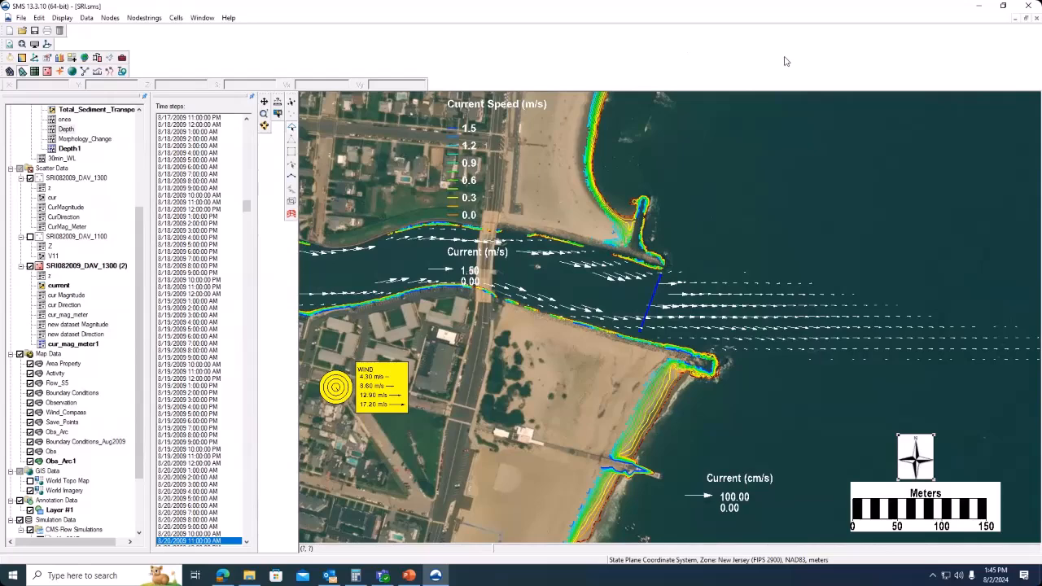
{"action": "left_click", "coordinate": [978, 6]}
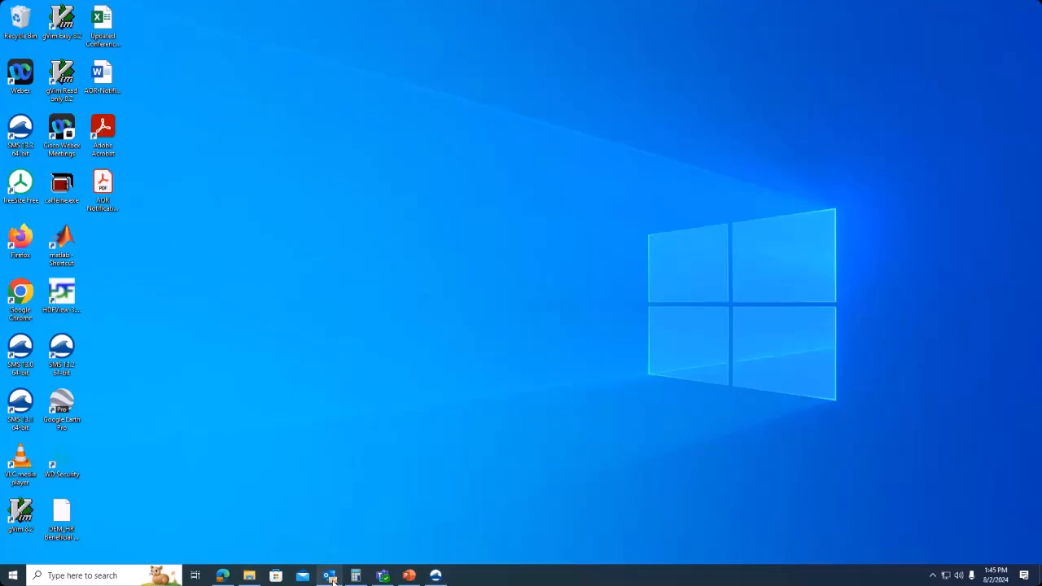
{"action": "left_click", "coordinate": [435, 577]}
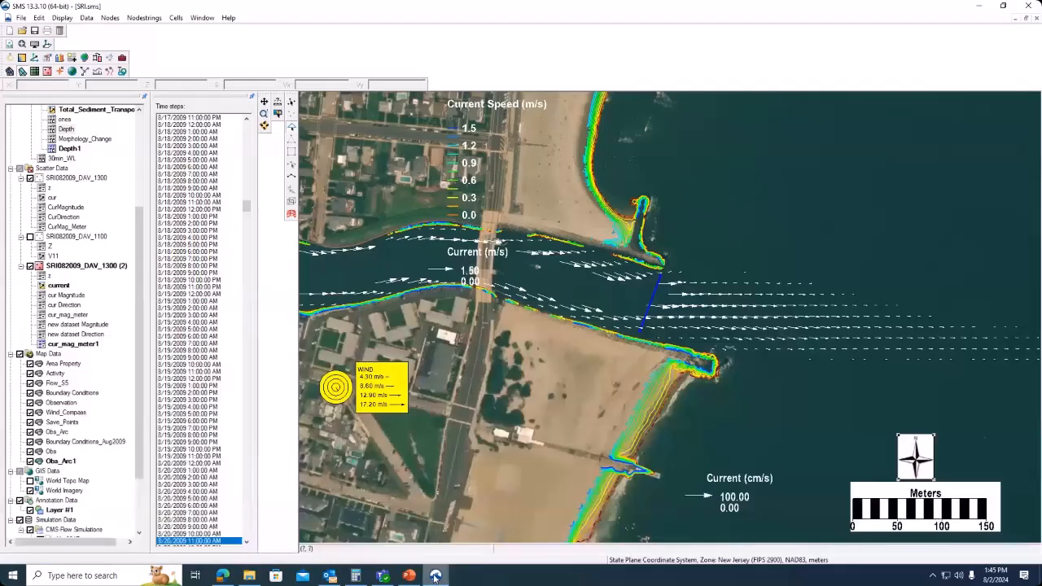